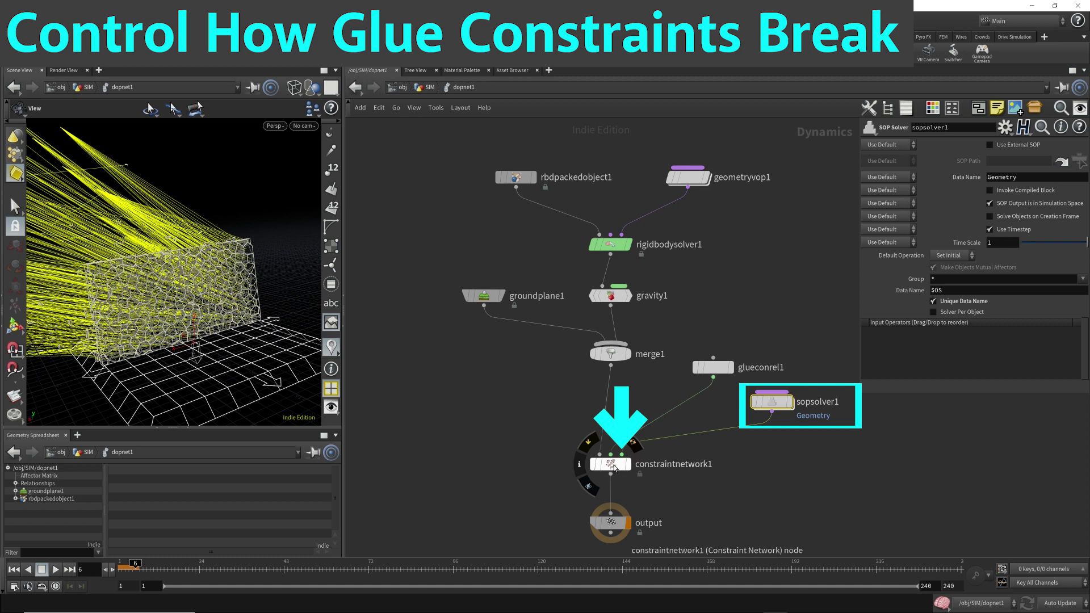
Step: Return the simulation to frame 1 and review the force-field network inside geometryvop1, including its strength constant
left_click(614, 467)
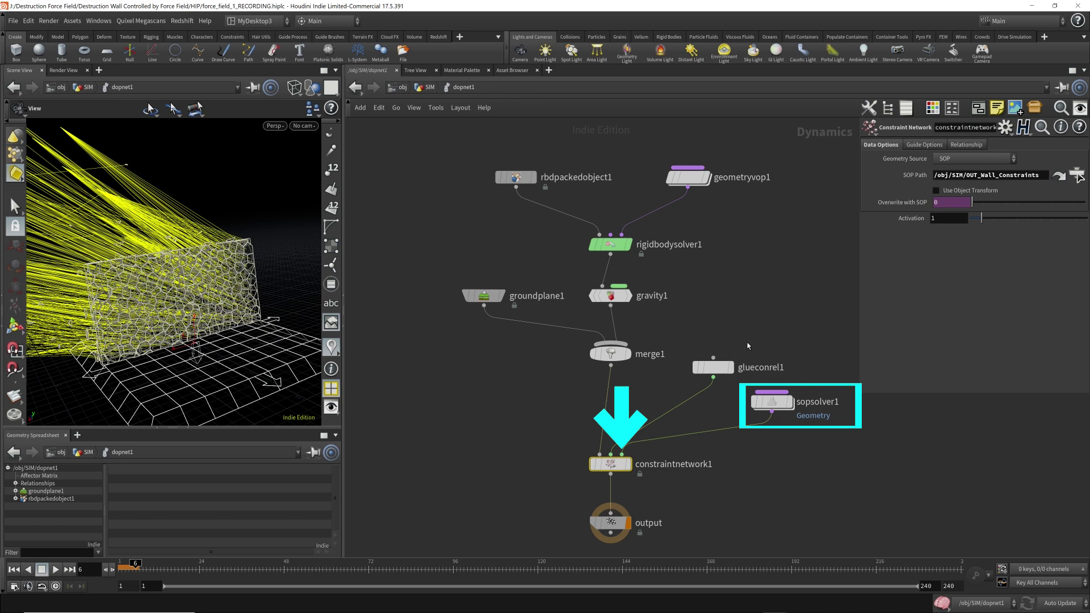
left_click(14, 569)
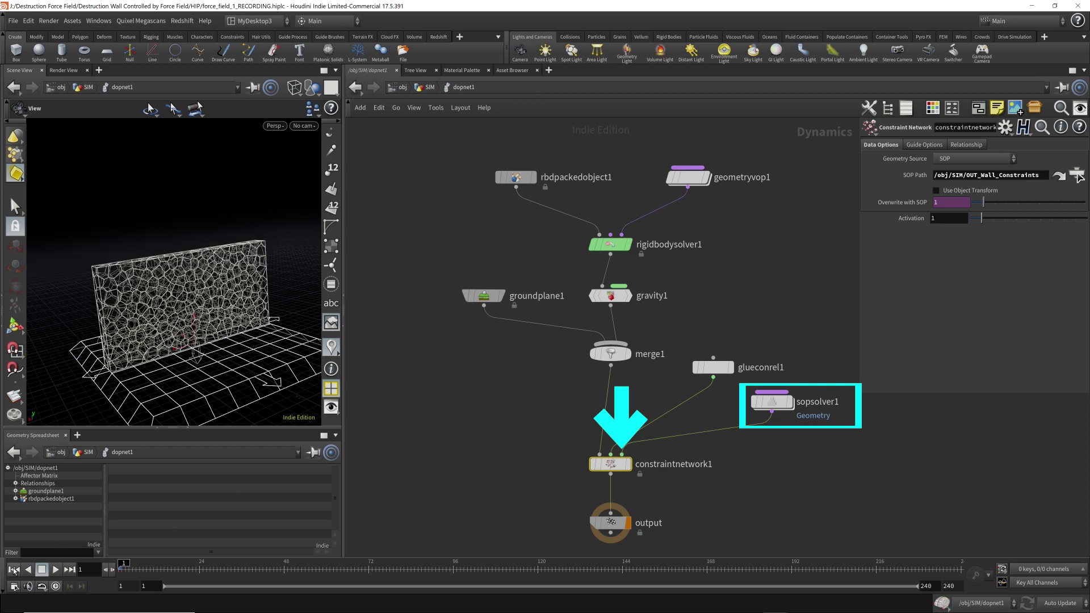
left_click(686, 181)
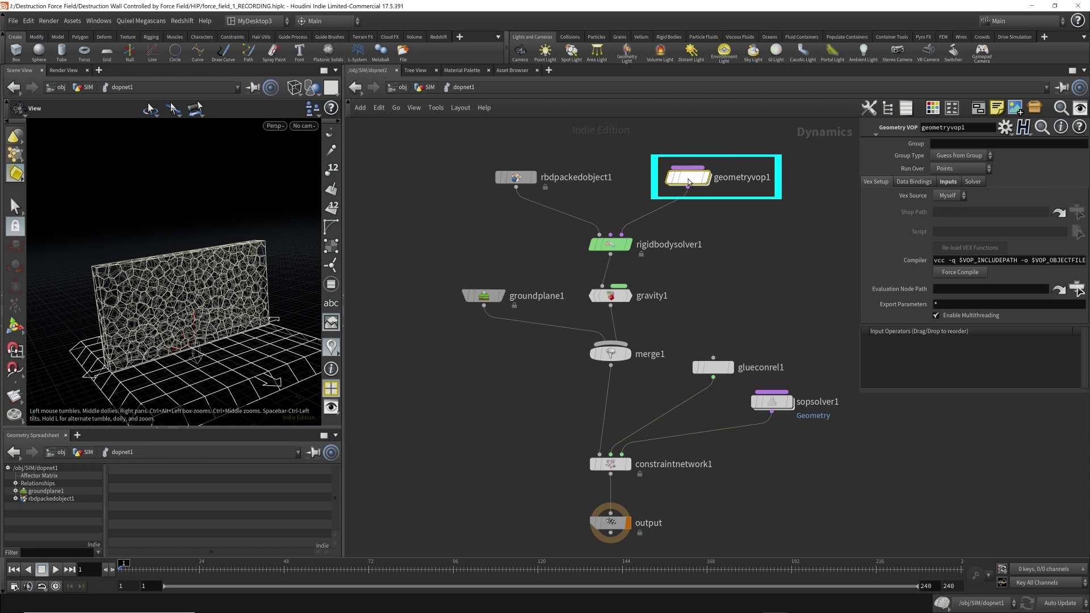
double_click(688, 182)
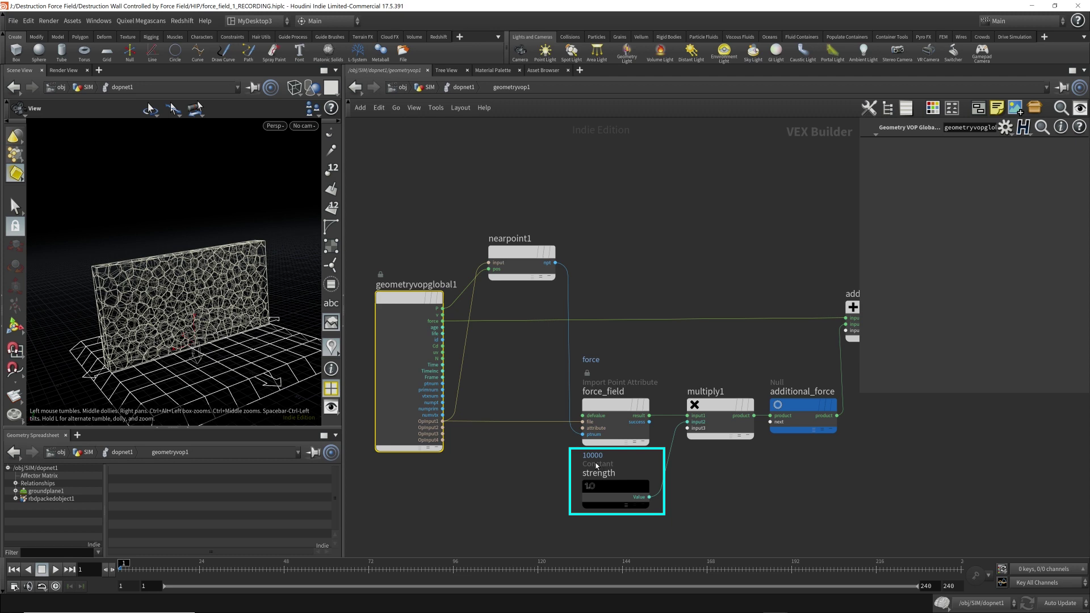
left_click(465, 87)
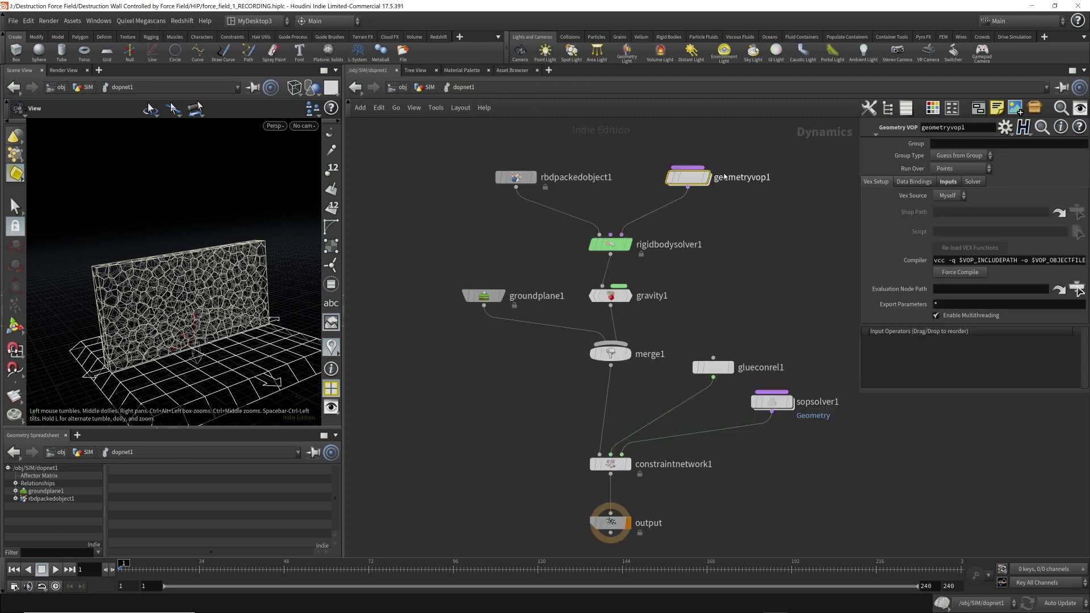
Step: Look inside sopsolver1 at its impacts and dop_geometry import nodes, and return to the dopnet1 network
left_click(773, 403)
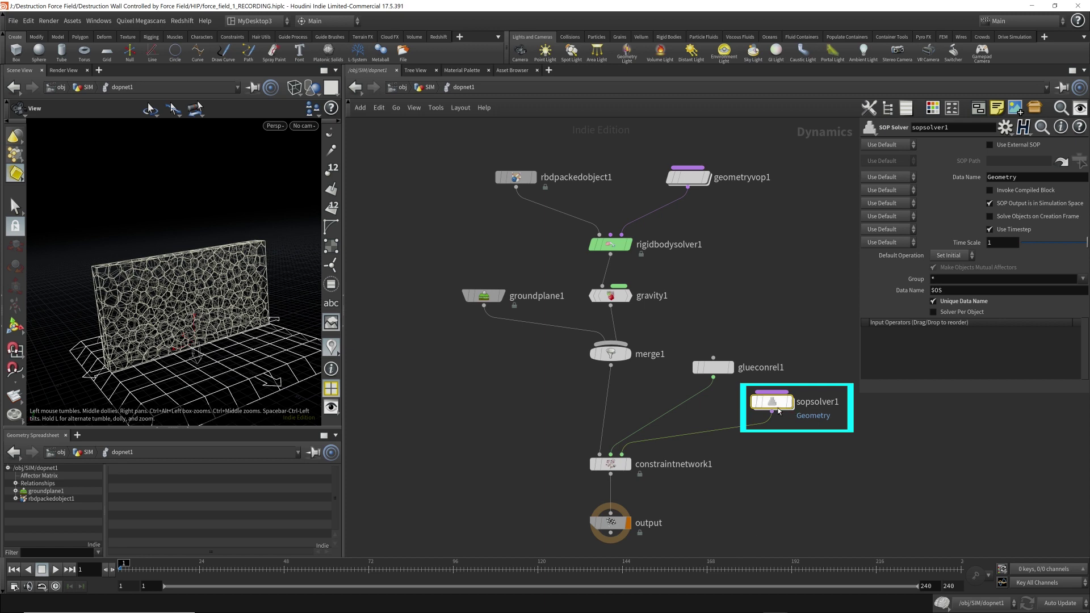
left_click_drag(772, 402, 769, 401)
double_click(771, 404)
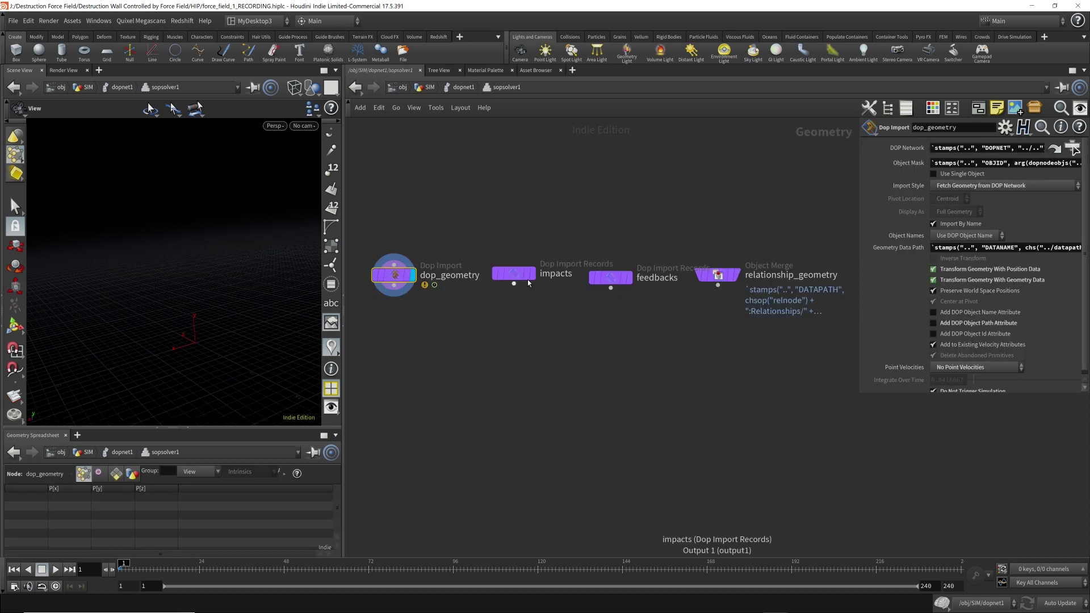
left_click(511, 274)
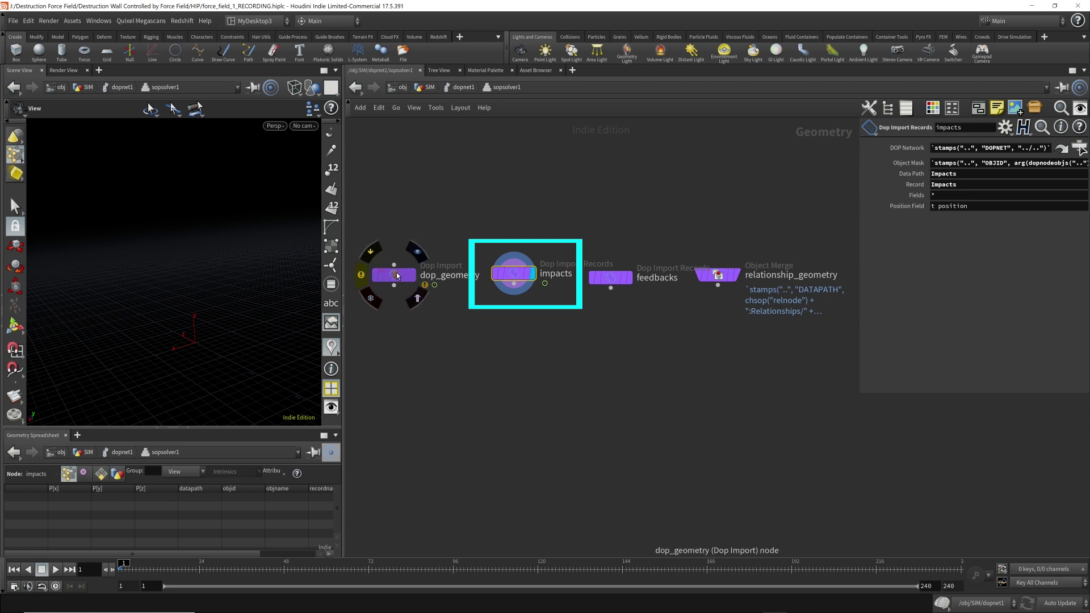
left_click(412, 278)
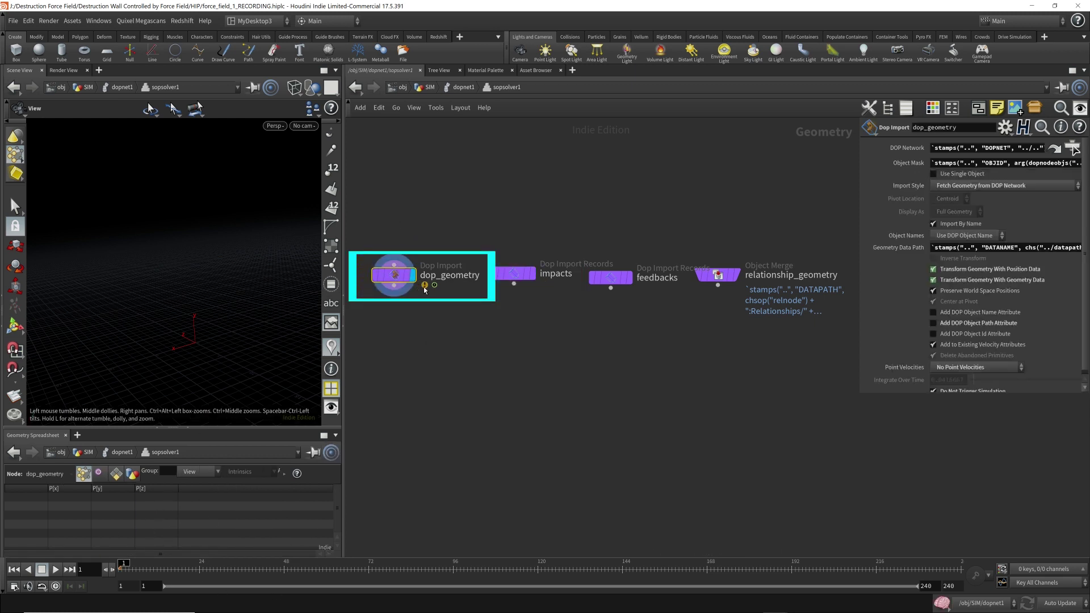
left_click(465, 90)
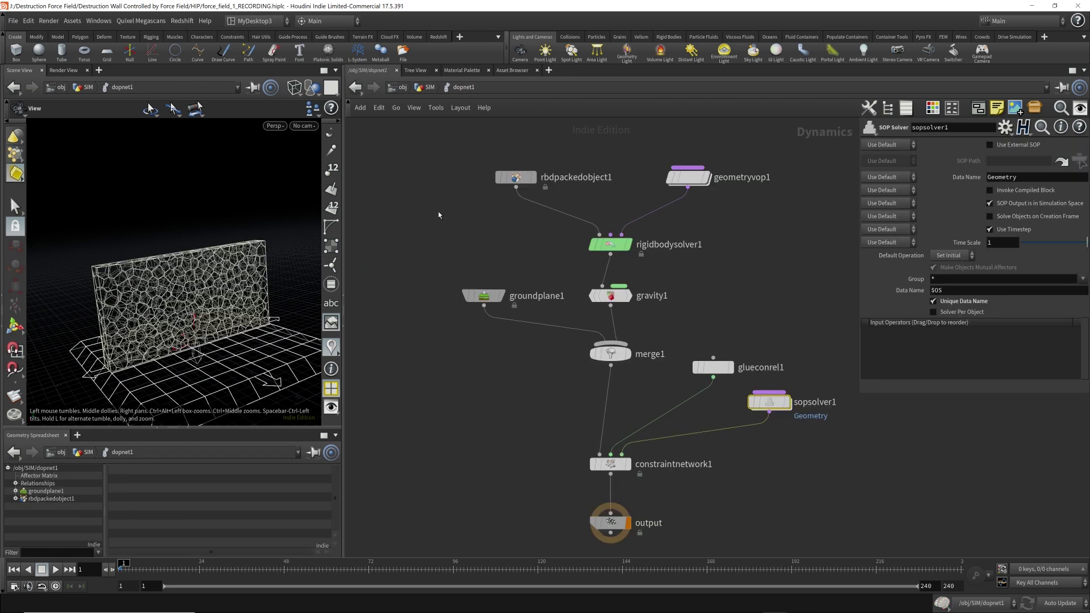
Step: Play the simulation to frame 13 and inspect the spreadsheet data of dop_geometry and impacts inside sopsolver1
key("Up")
key("Up")
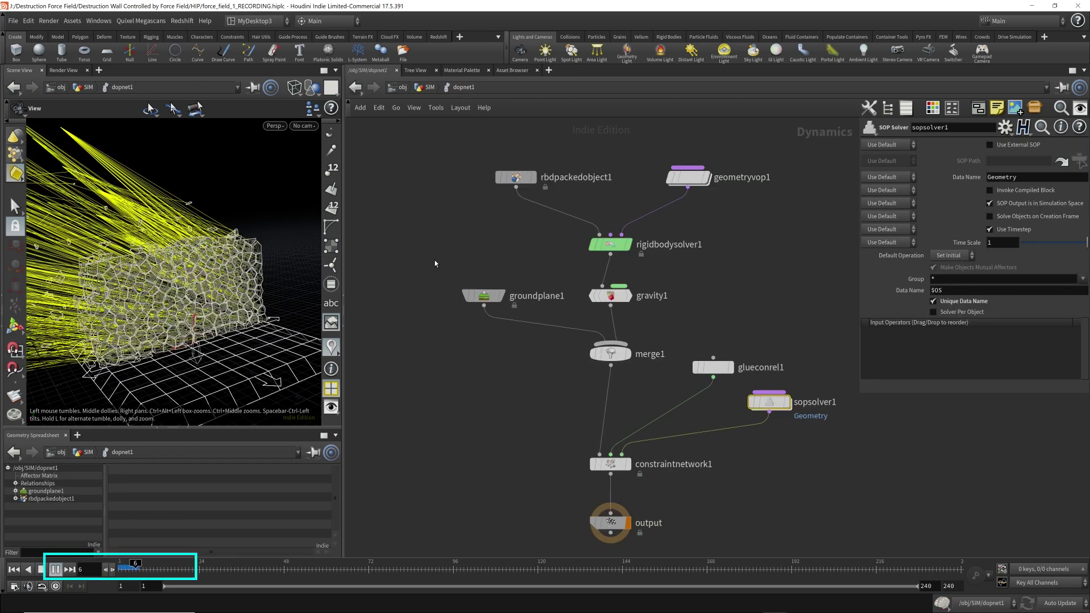
double_click(771, 408)
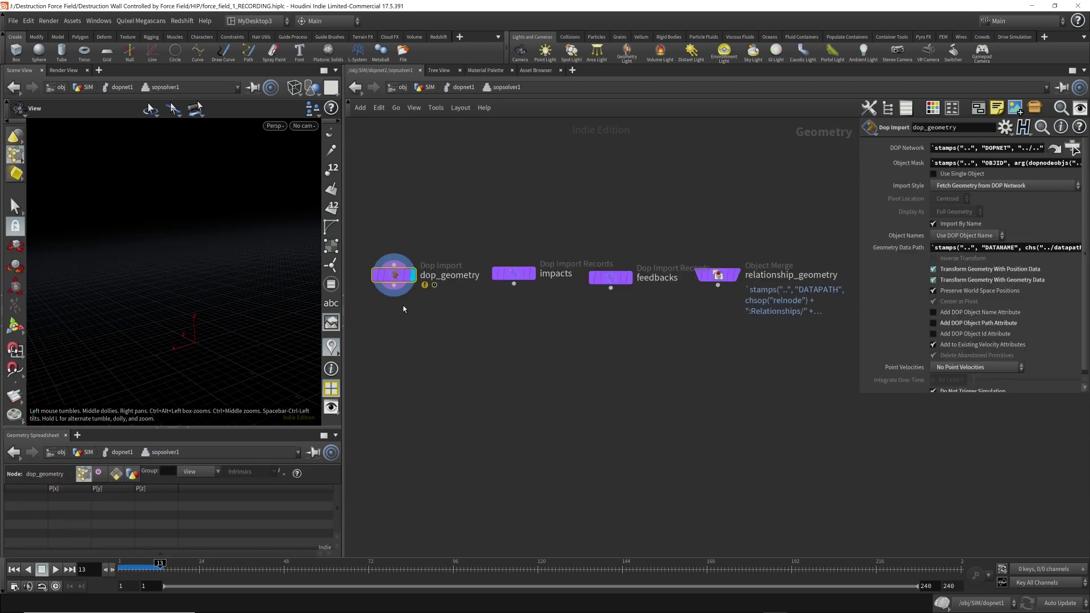
left_click(98, 472)
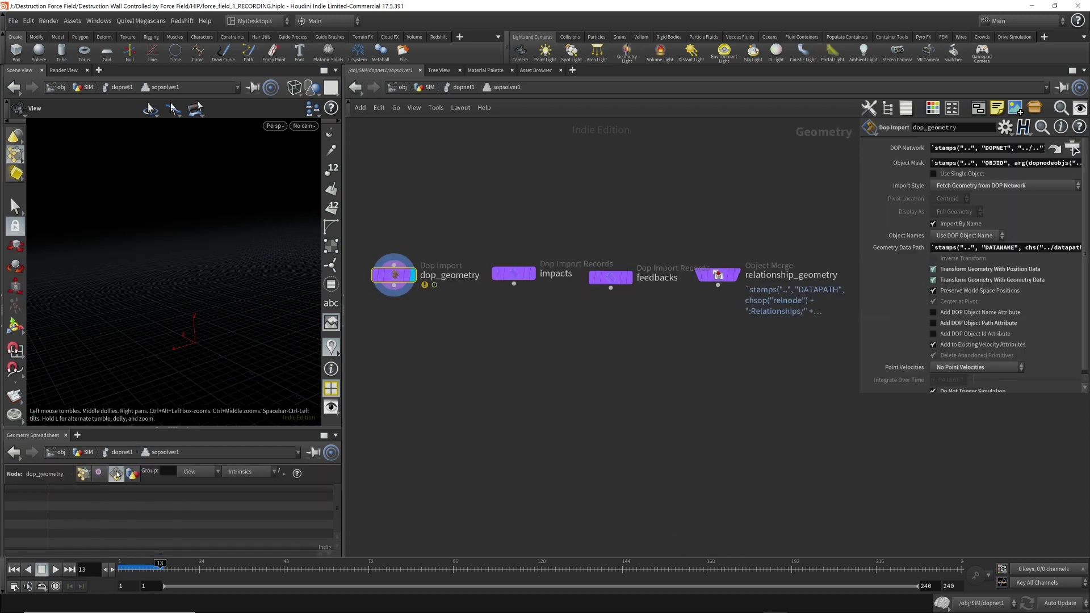
left_click(84, 473)
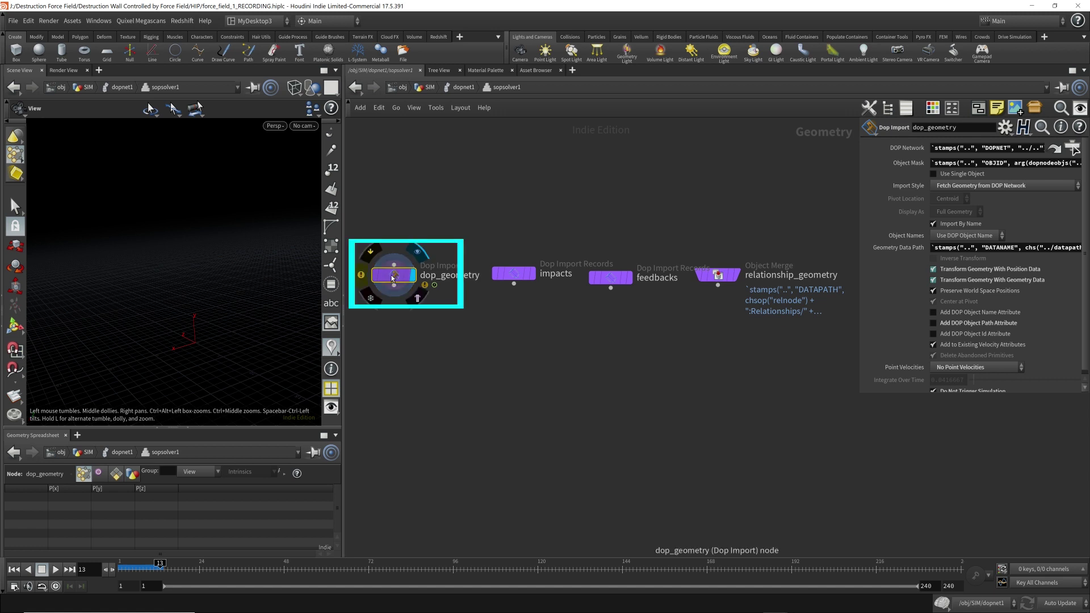
left_click(534, 277)
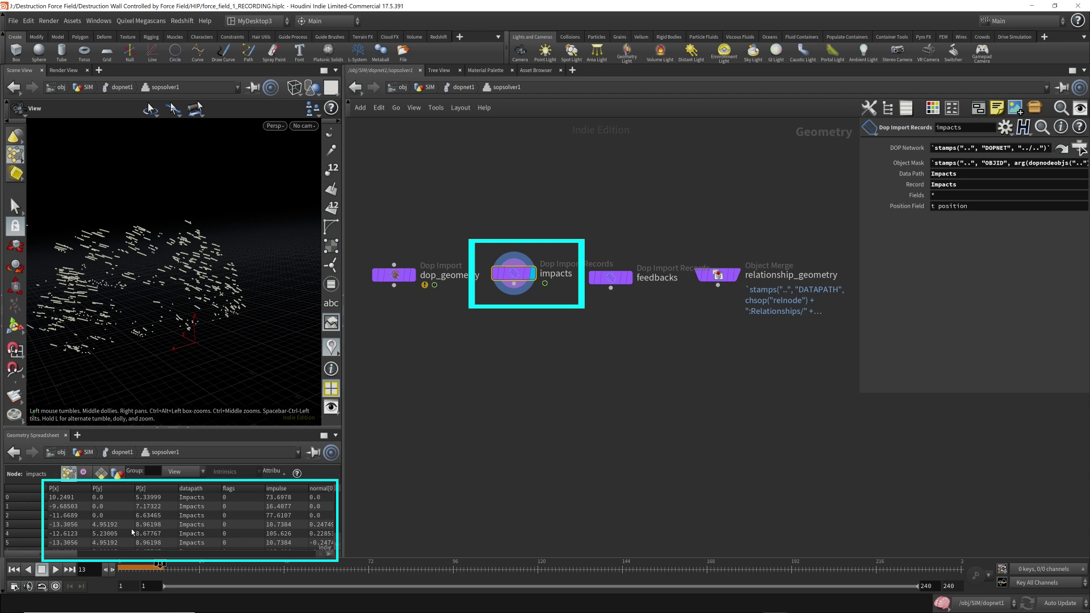
mouse_move(69, 555)
left_mouse_down()
mouse_move(142, 555)
mouse_move(75, 555)
left_mouse_up()
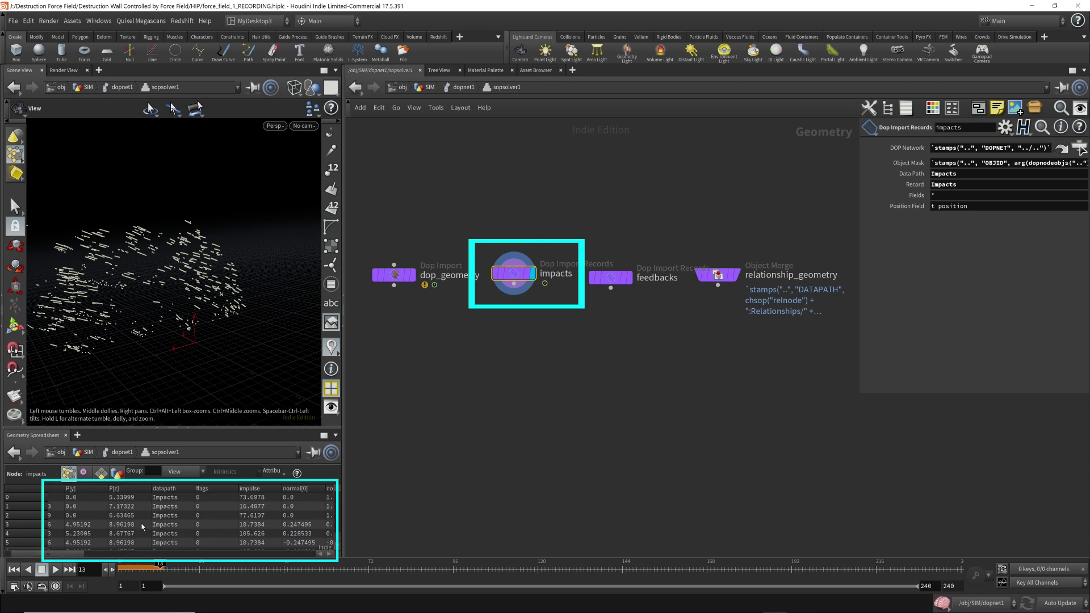
Step: Examine the spreadsheet data of the feedbacks and relationship_geometry nodes, and go back up to dopnet1
left_click(628, 278)
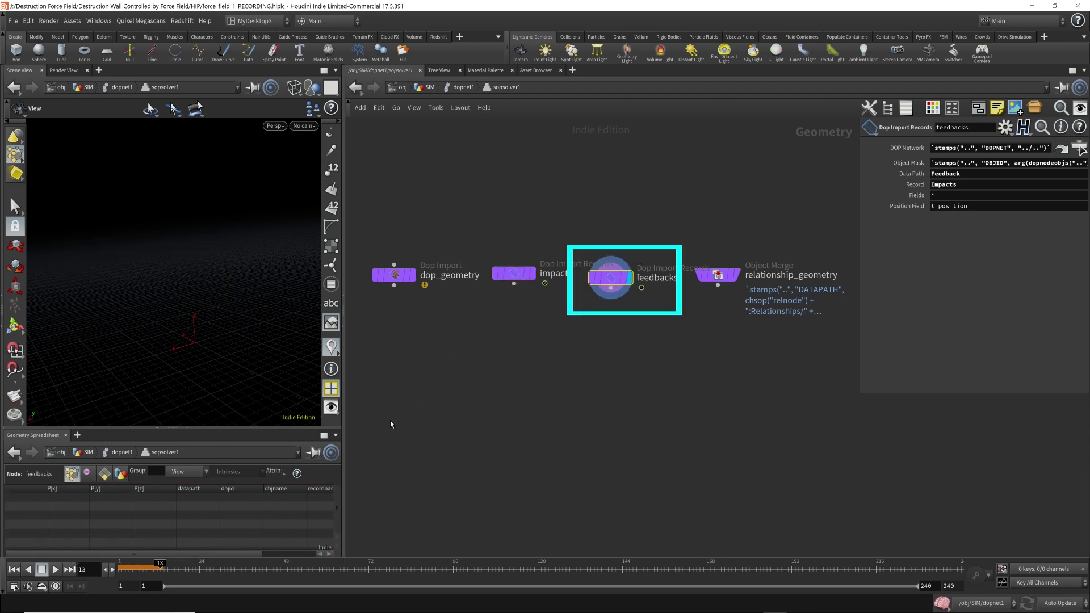
left_click(106, 473)
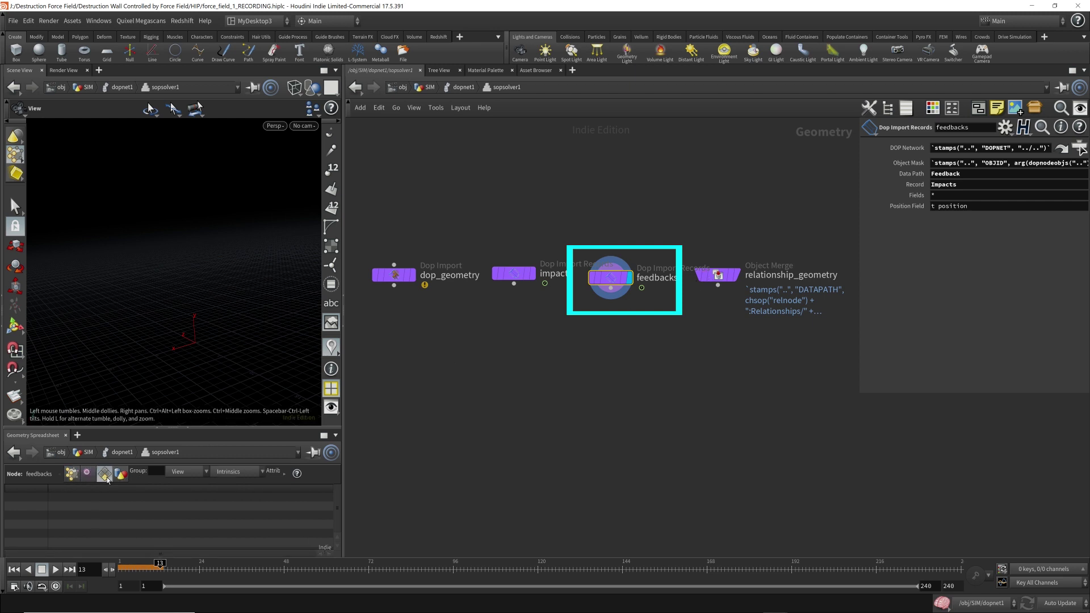
left_click(71, 473)
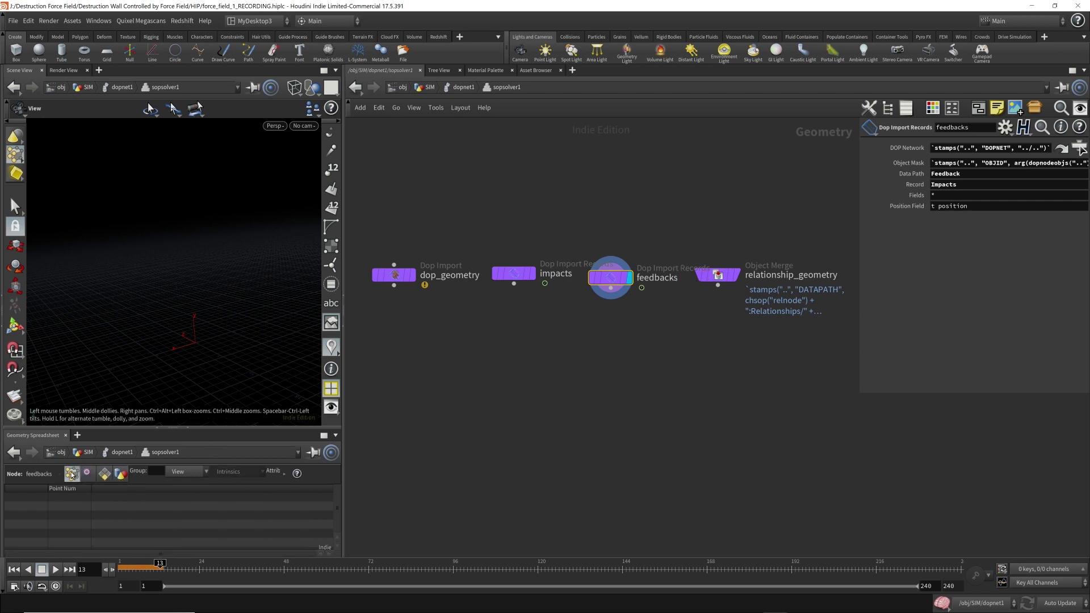
left_click(740, 275)
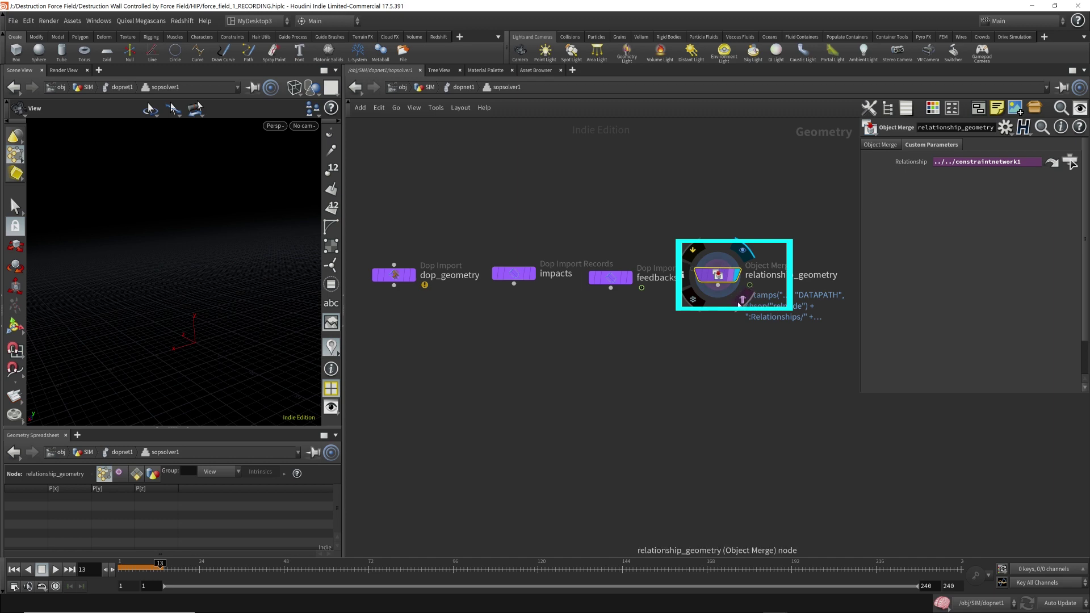
left_click(461, 88)
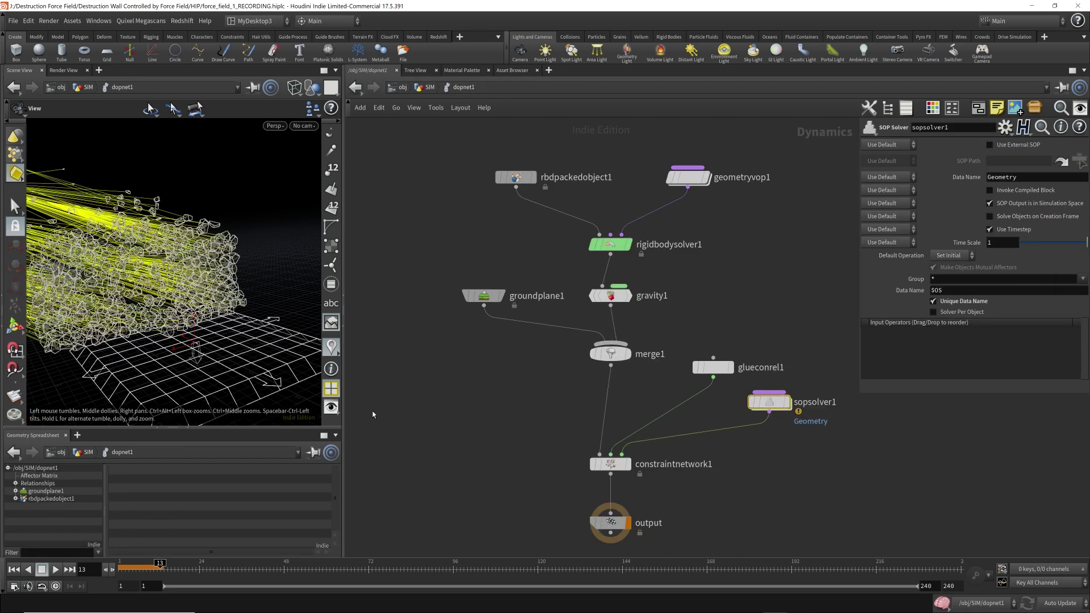
Step: Replay the simulation to frame 10 and examine the primitive attributes of relationship_geometry inside sopsolver1
key("ctrl+Up")
key("Up")
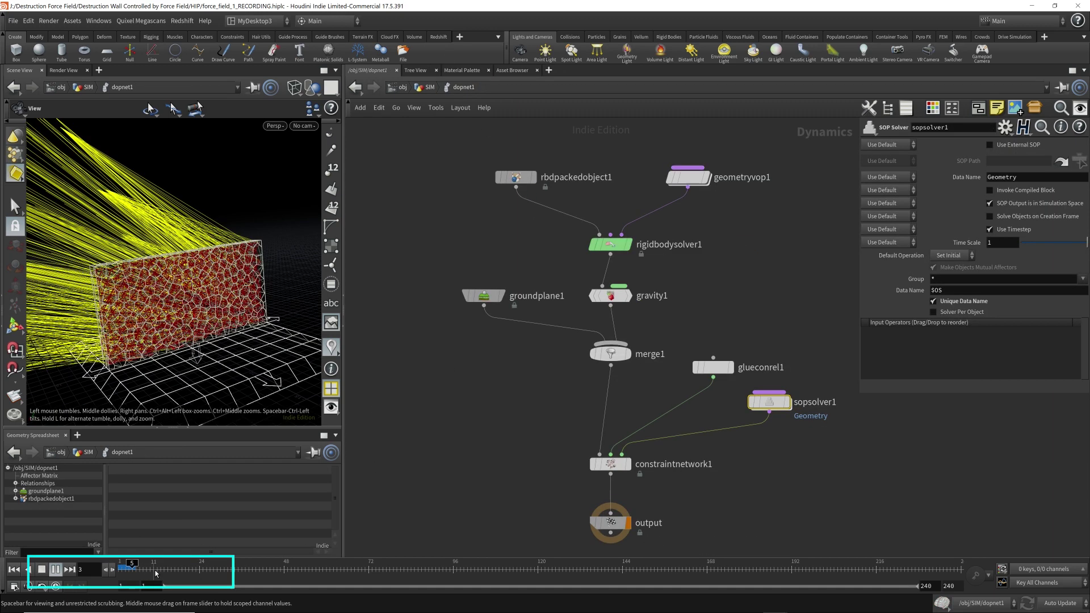
key("Up")
left_click(152, 563)
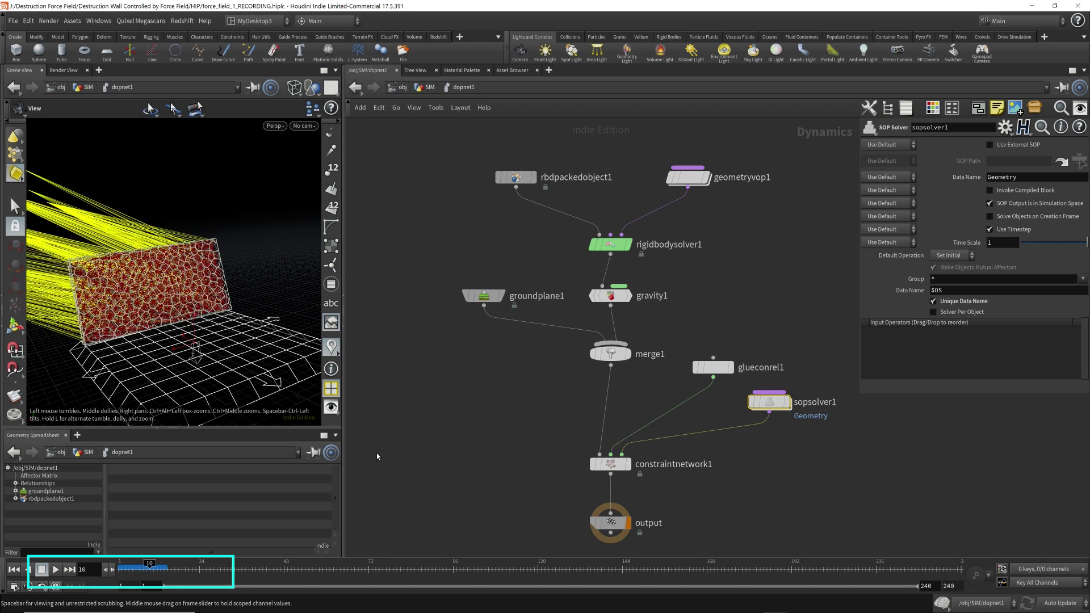
double_click(769, 402)
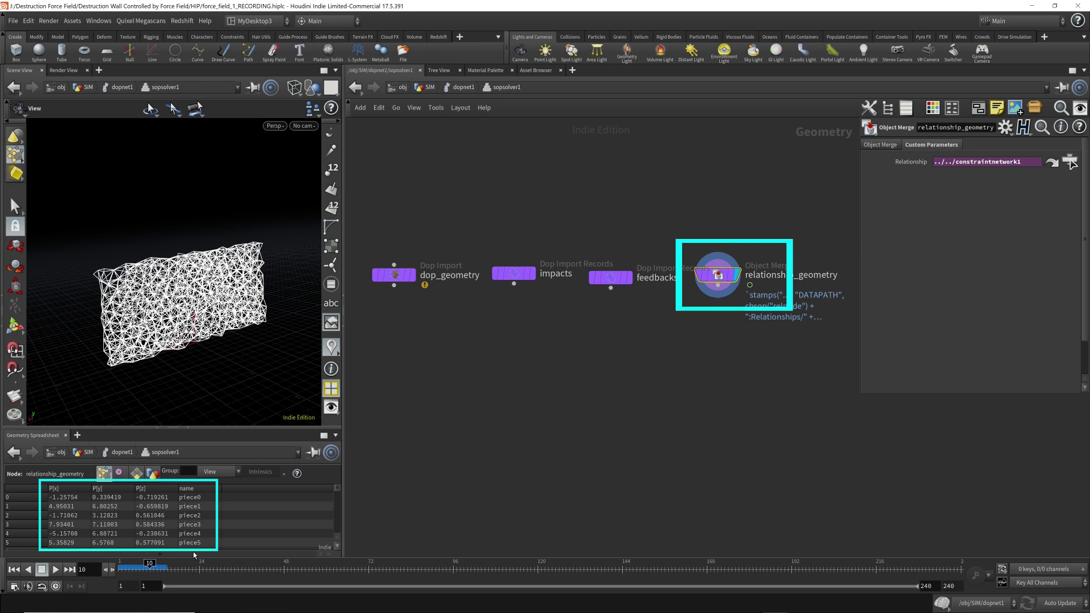
left_click(136, 474)
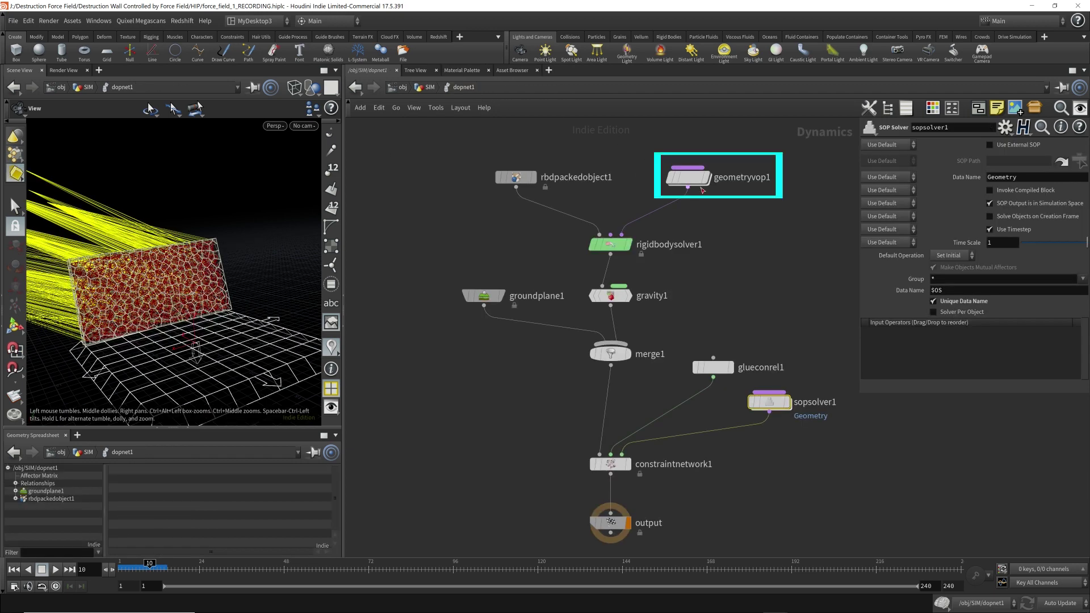
Step: Review the settings of the geometryvop1, gravity1 and constraintnetwork1 nodes in dopnet1
left_click(685, 179)
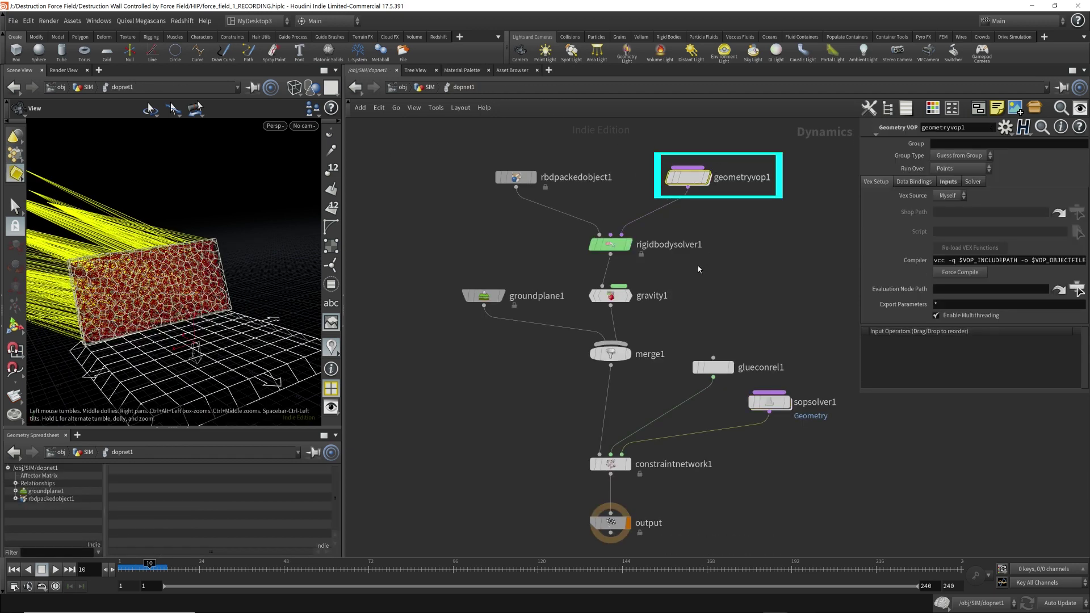
left_click(610, 296)
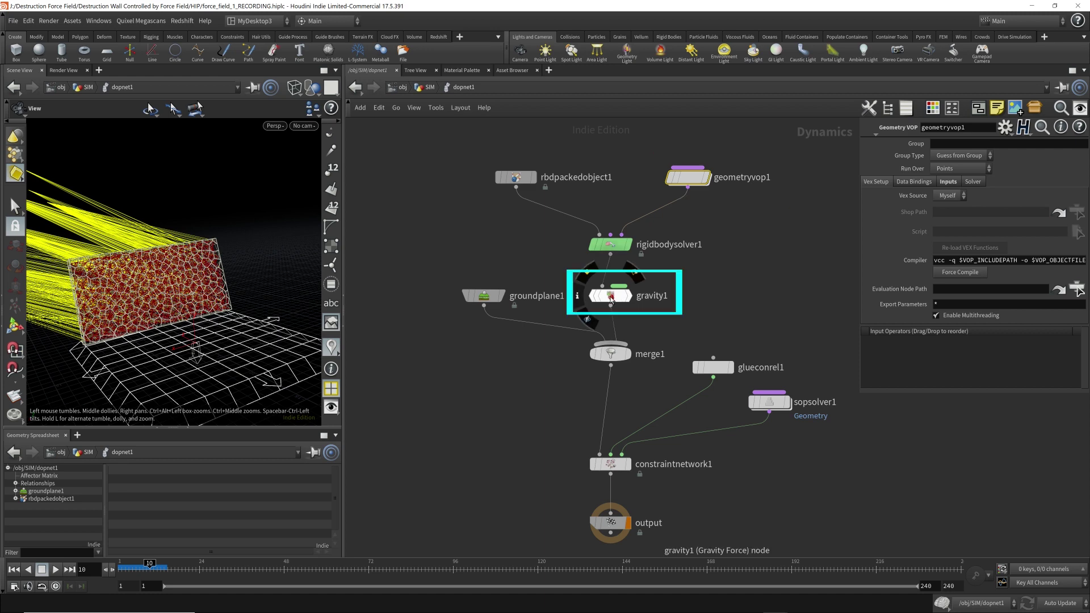
left_click(608, 465)
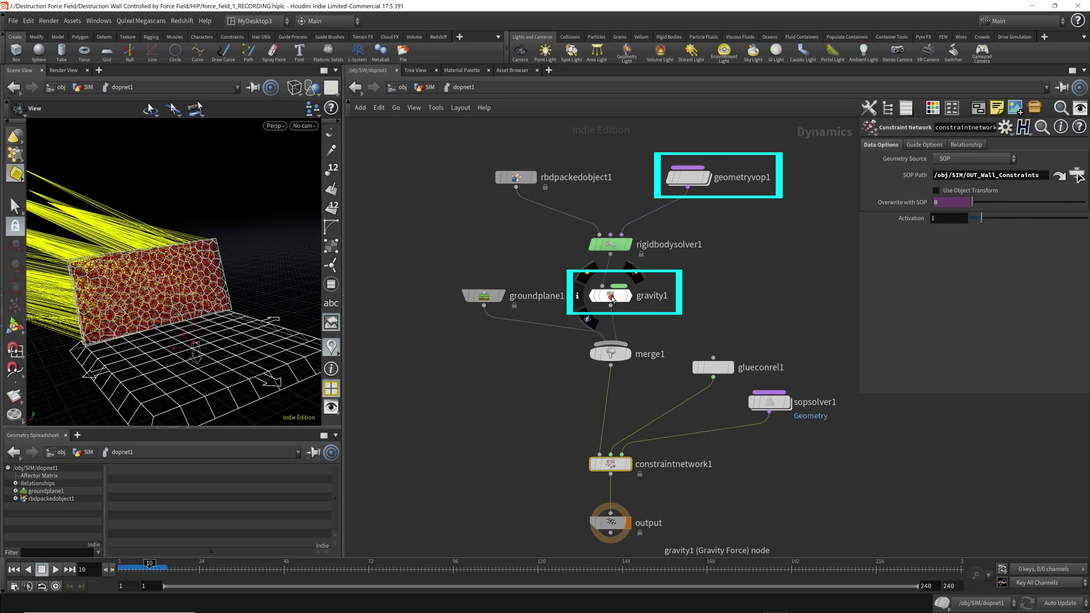
left_click(687, 177)
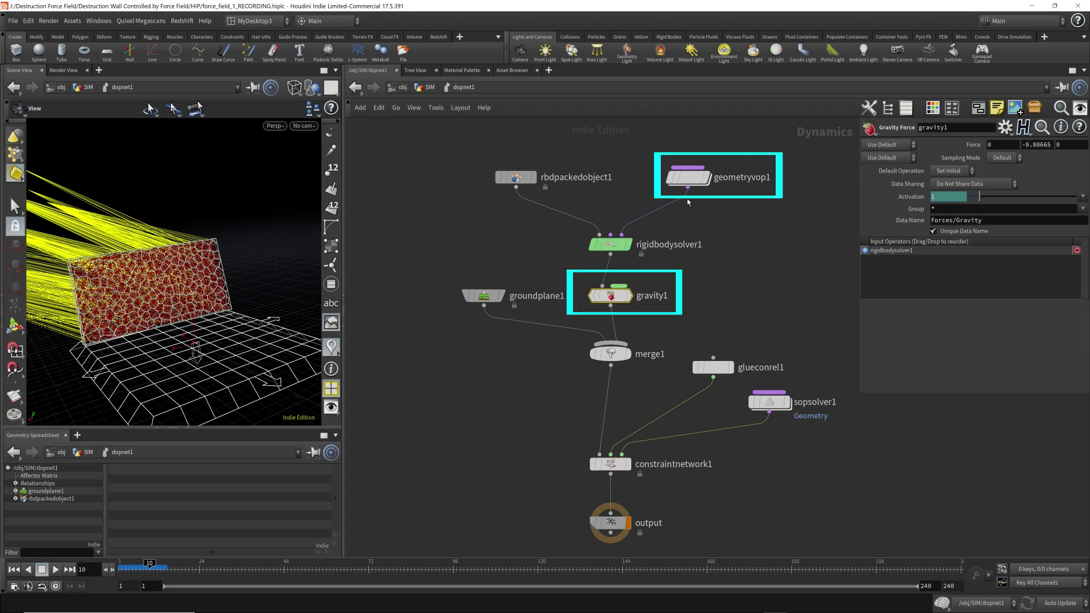
left_click(612, 298)
Step: Inside sopsolver1, add an Attribute Wrangle fed by relationship_geometry and make it the displayed node
double_click(766, 404)
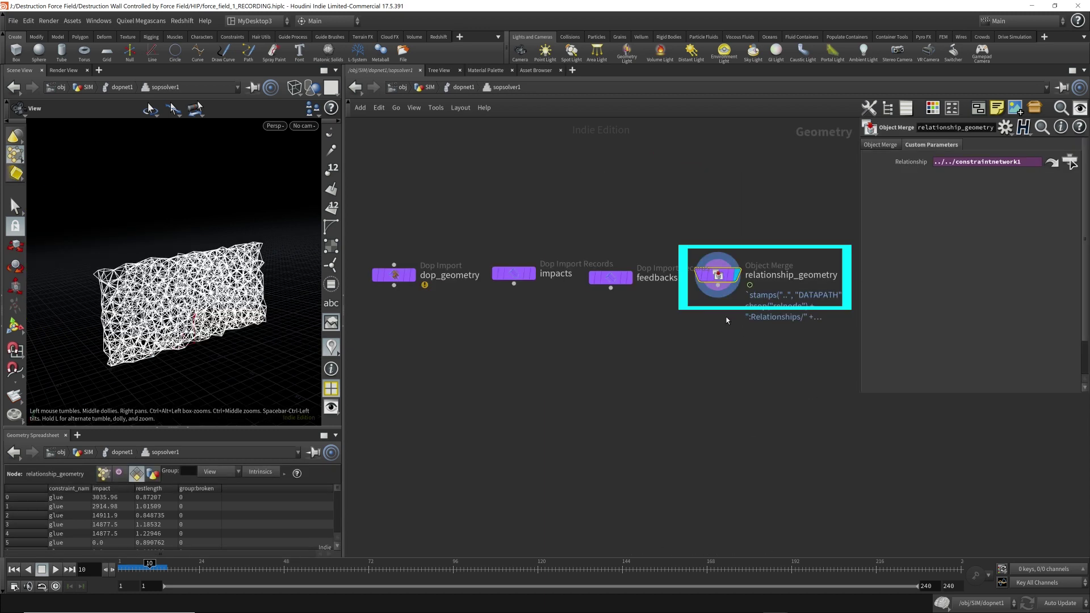
left_click(717, 285)
key("Tab")
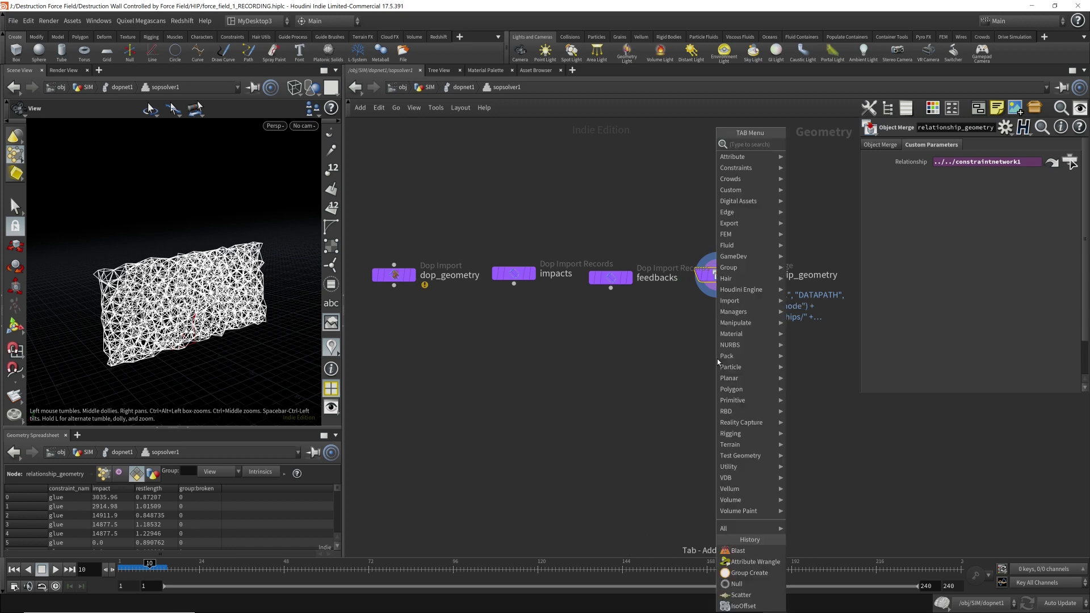
type("att")
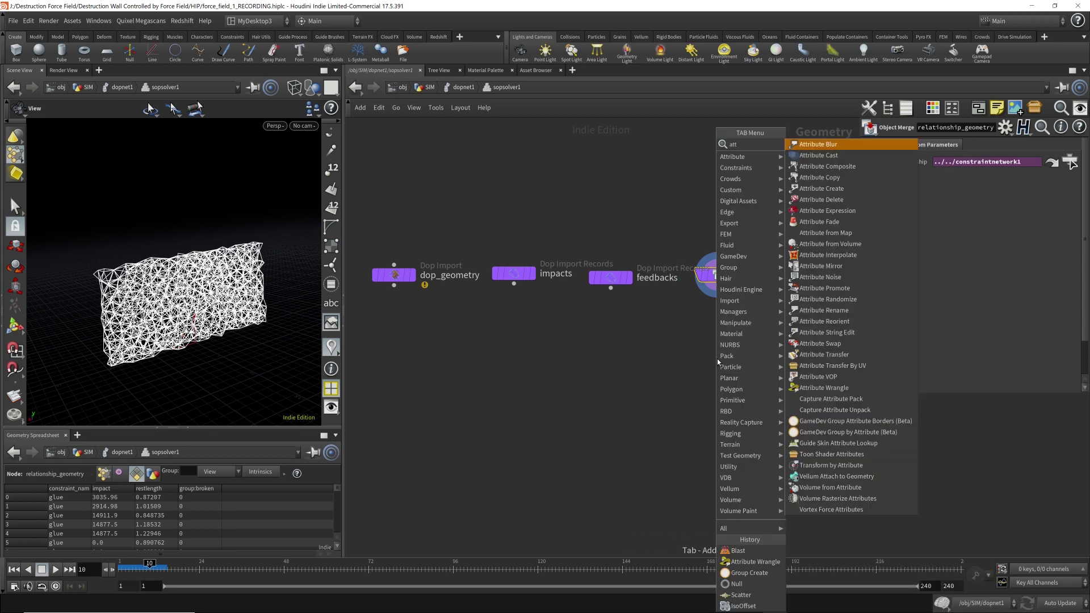
type("w")
key("Return")
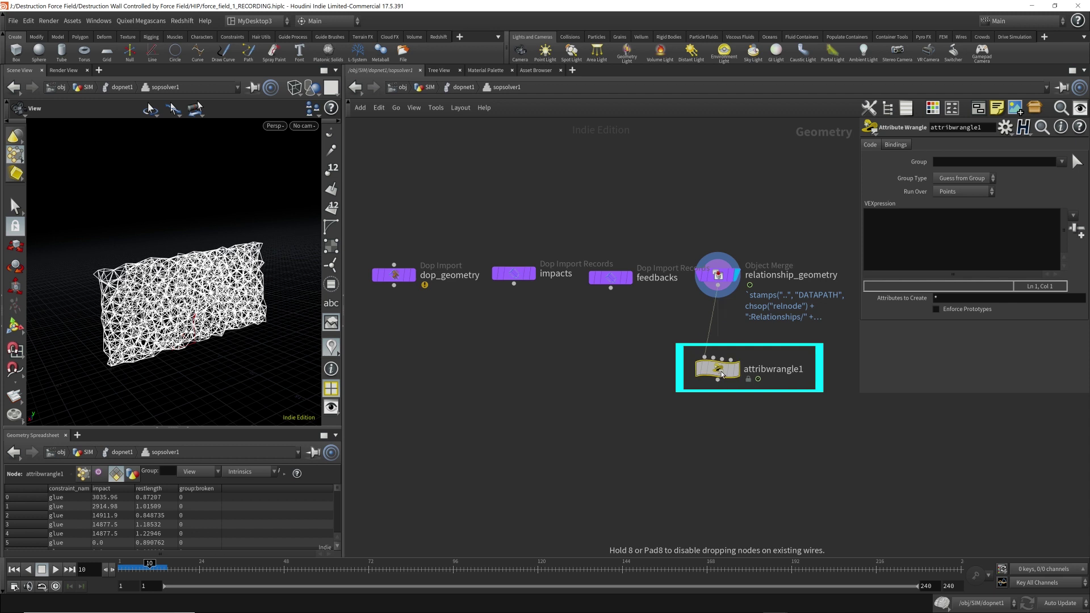
left_click(721, 372)
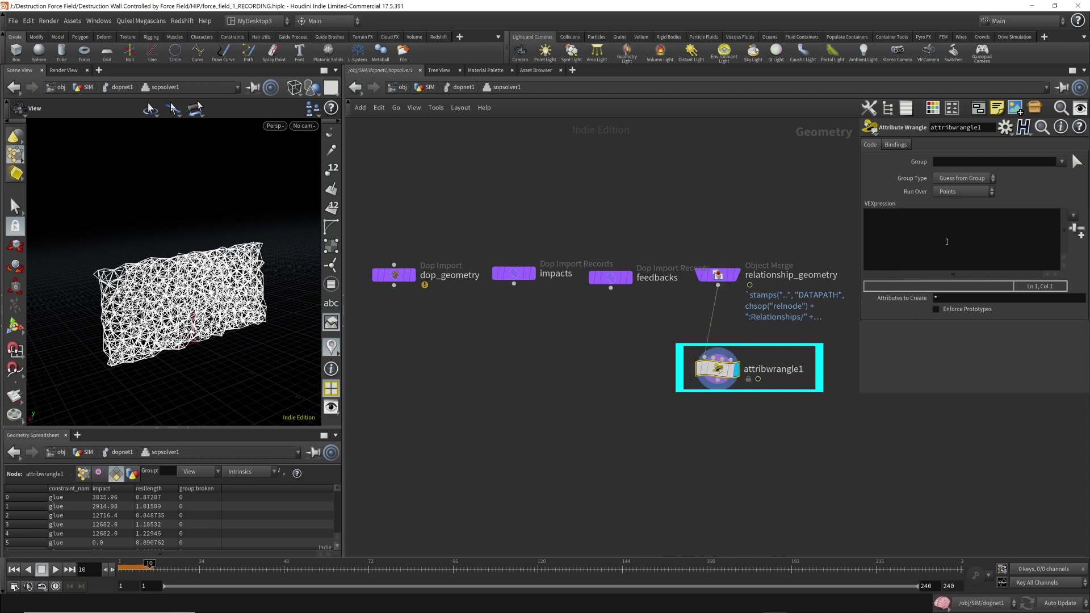
Step: Set the Attribute Wrangle to run over Primitives and write an if block with the condition f@impact >= 10000
left_click(953, 193)
left_click(963, 214)
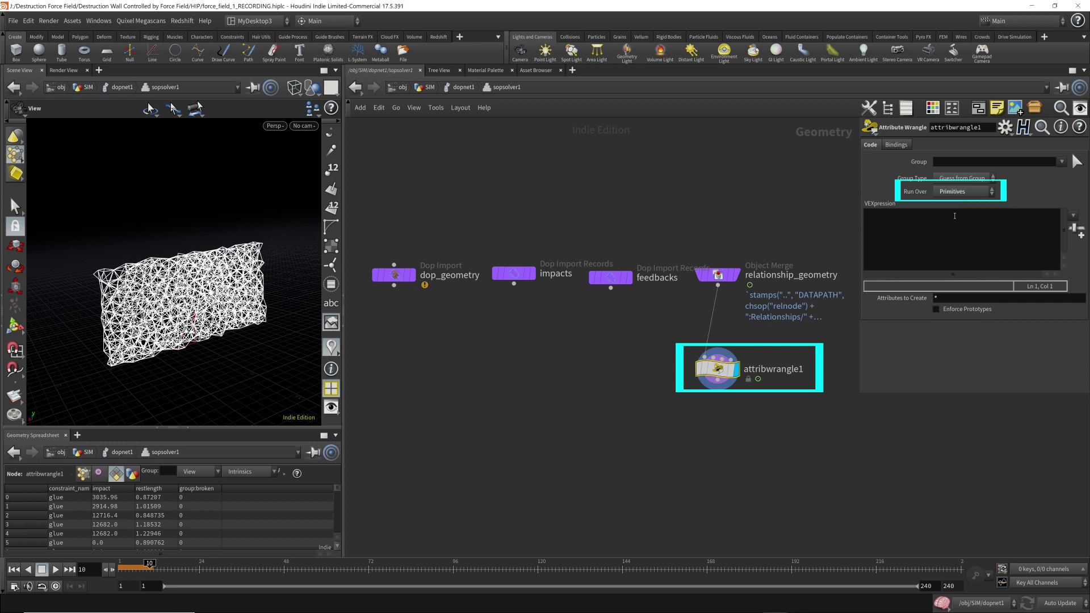
left_click(929, 232)
type("if ")
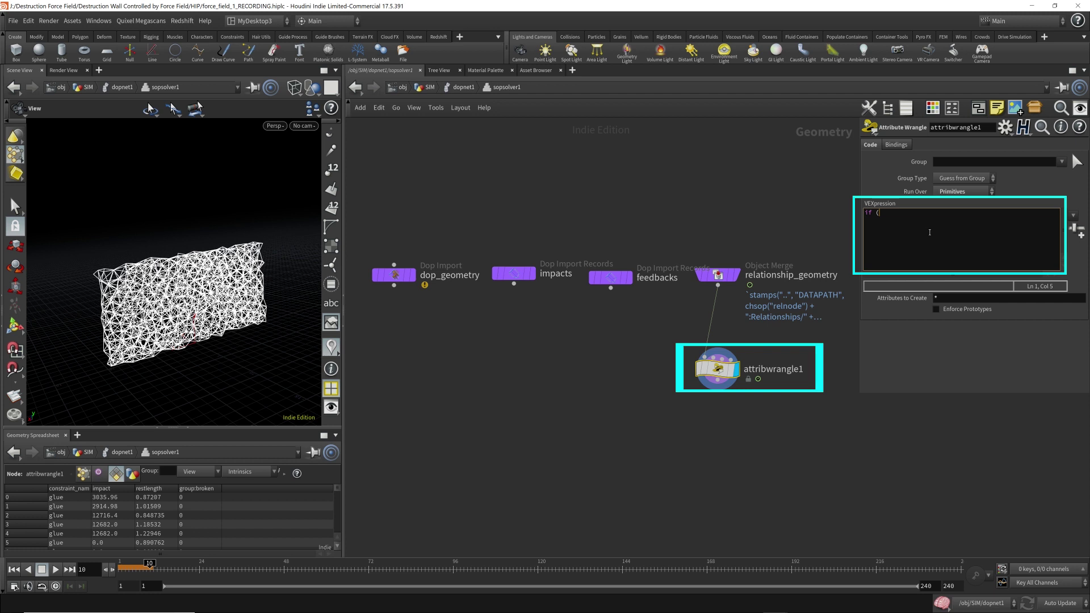
type("(f@impact")
type("{")
key("Return")
key("Return")
type("}")
Step: Inside the if block, assign an empty string with s@constraint_name = ""; and commit the VEX code
type("s")
type("@con")
type("str")
type("aint_name")
type("= \"\";")
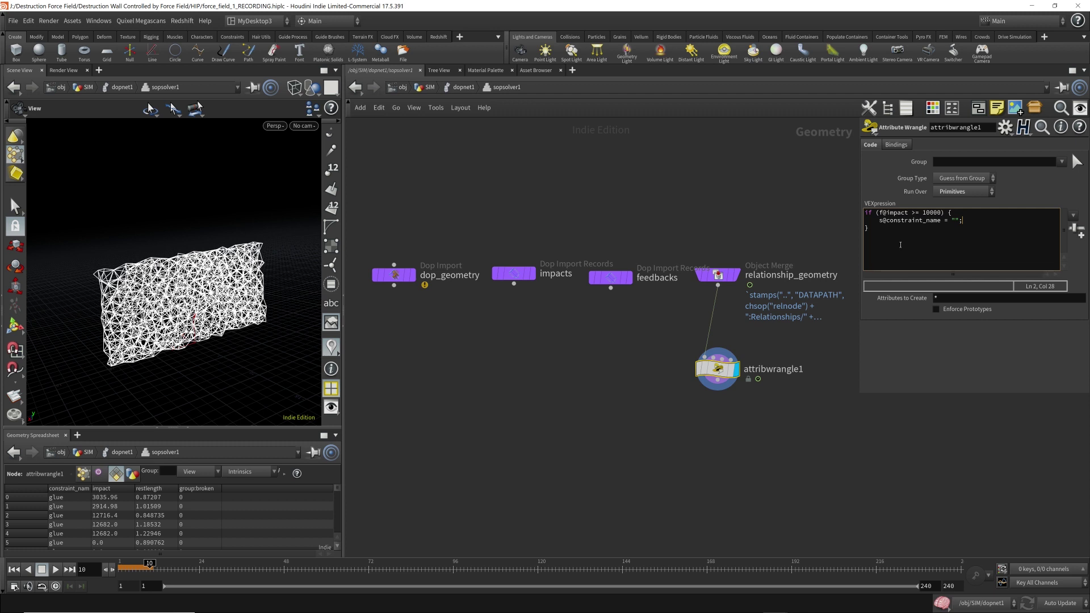
left_click(734, 202)
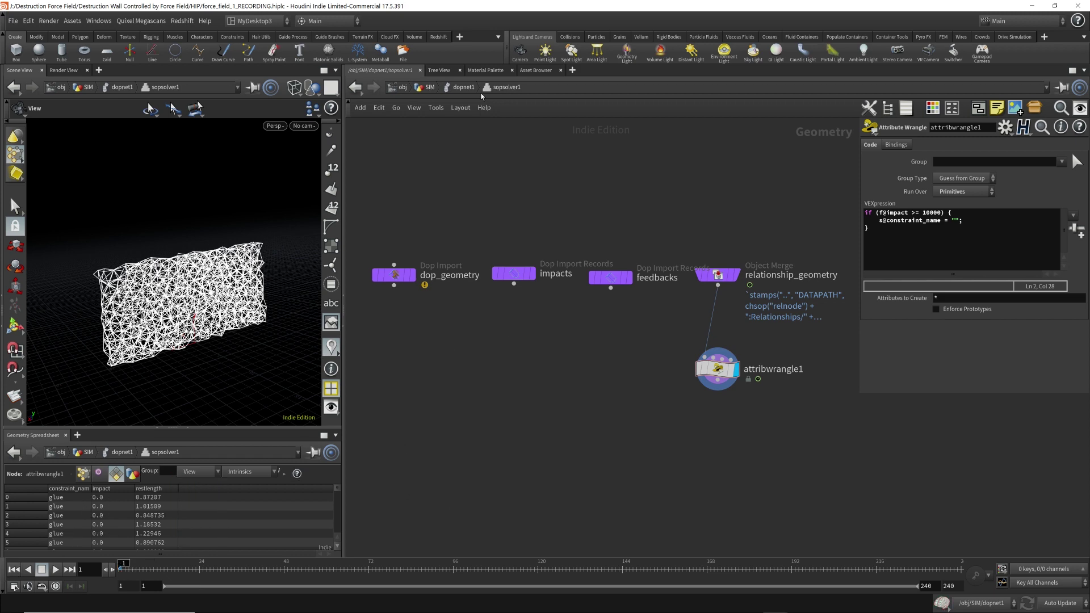
Step: Go back up to dopnet1 and play the simulation from frame 1 to check how the wall's glue constraints break
left_click(463, 87)
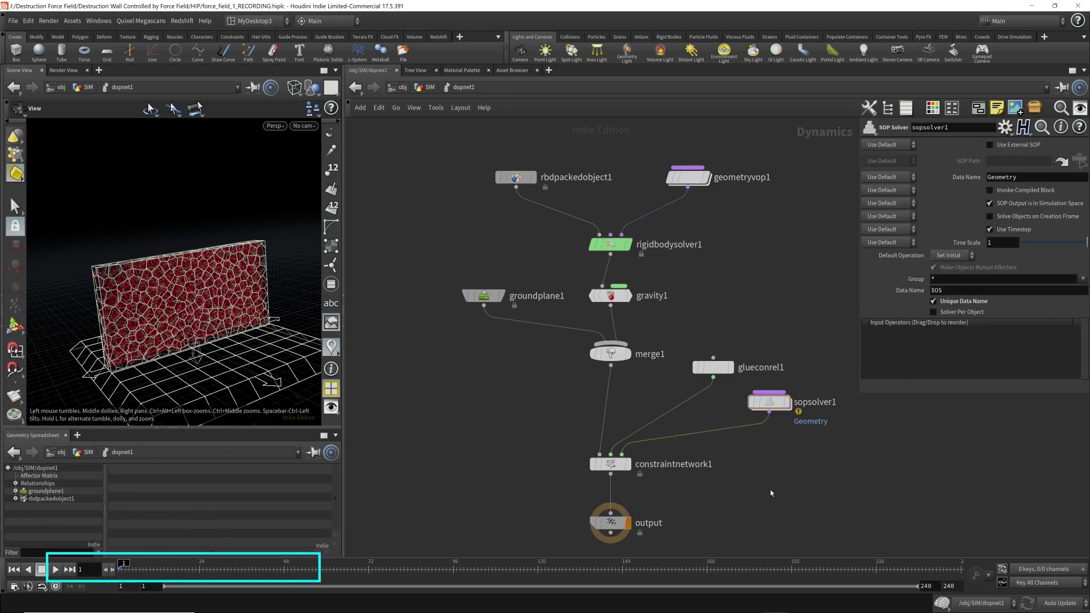
key("Up")
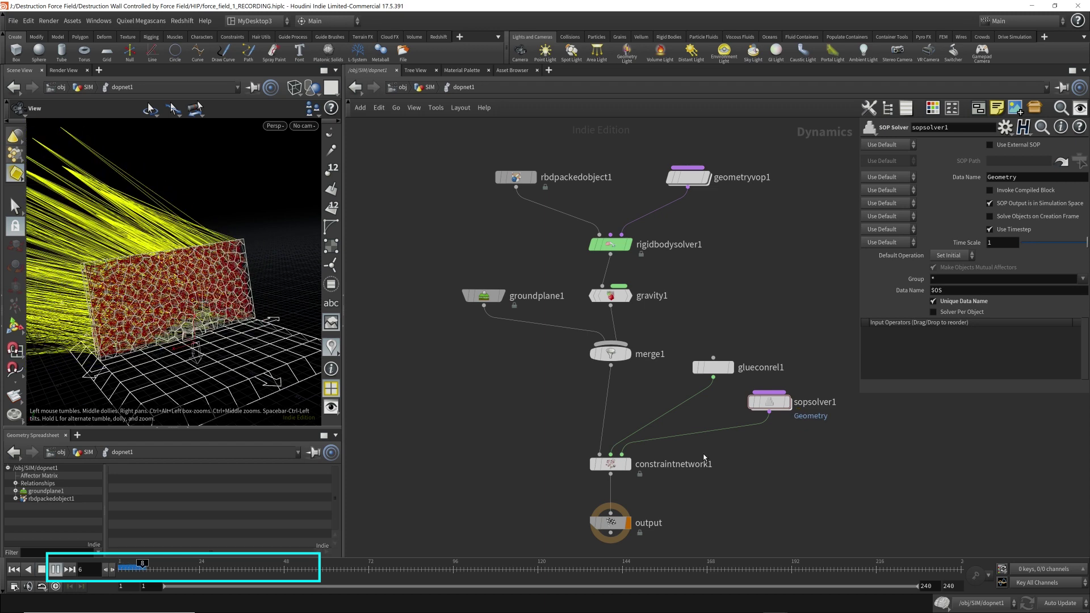
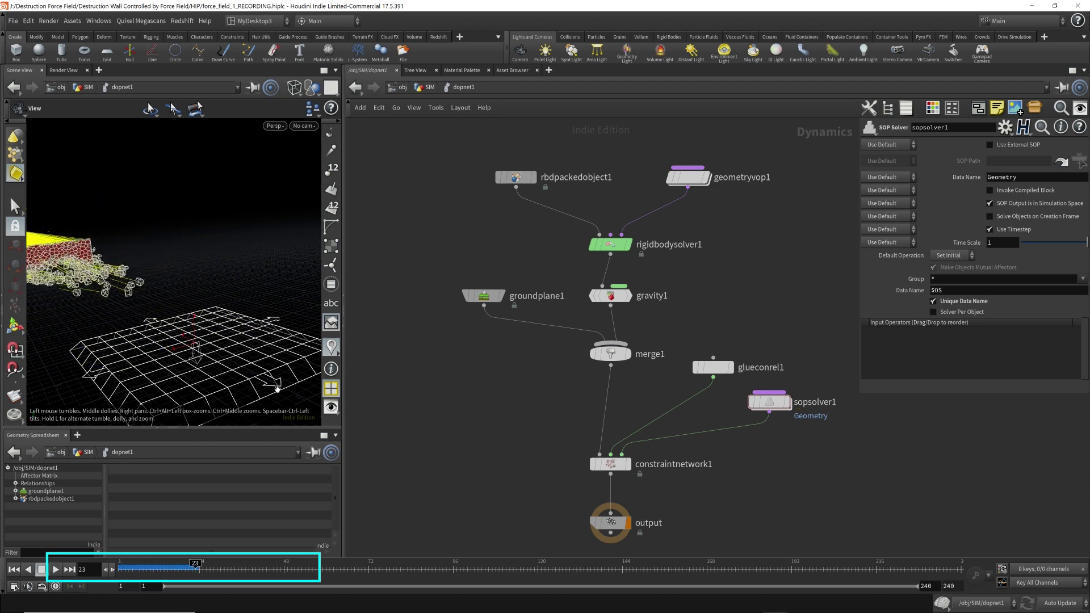
Step: Scrub the simulation back through its early frames and examine closely where the wall's constraints begin breaking
left_click(144, 564)
left_click_drag(144, 564, 139, 563)
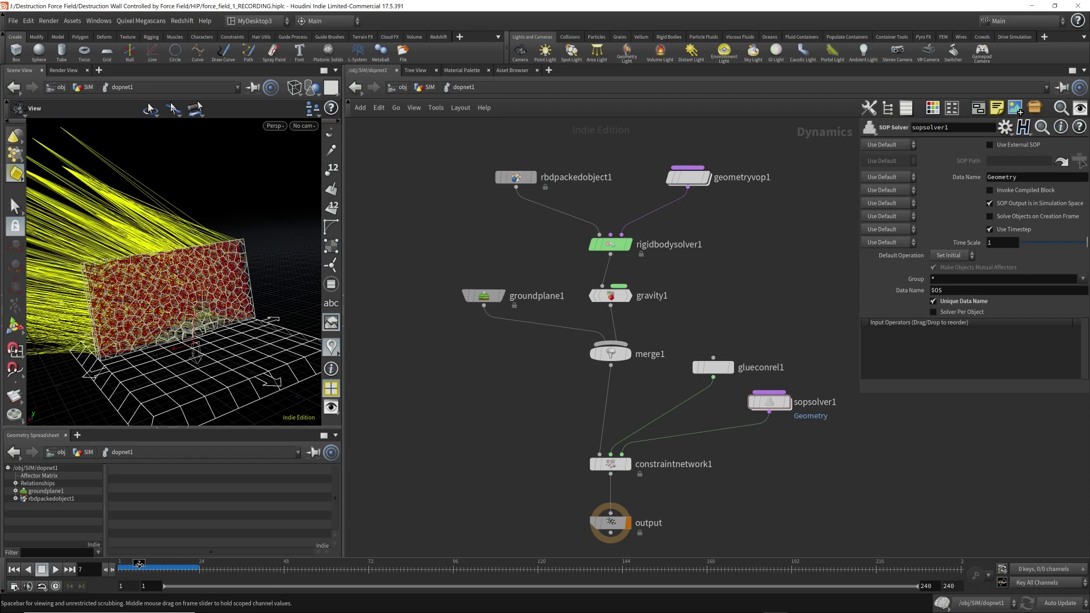
left_click_drag(126, 325, 215, 307)
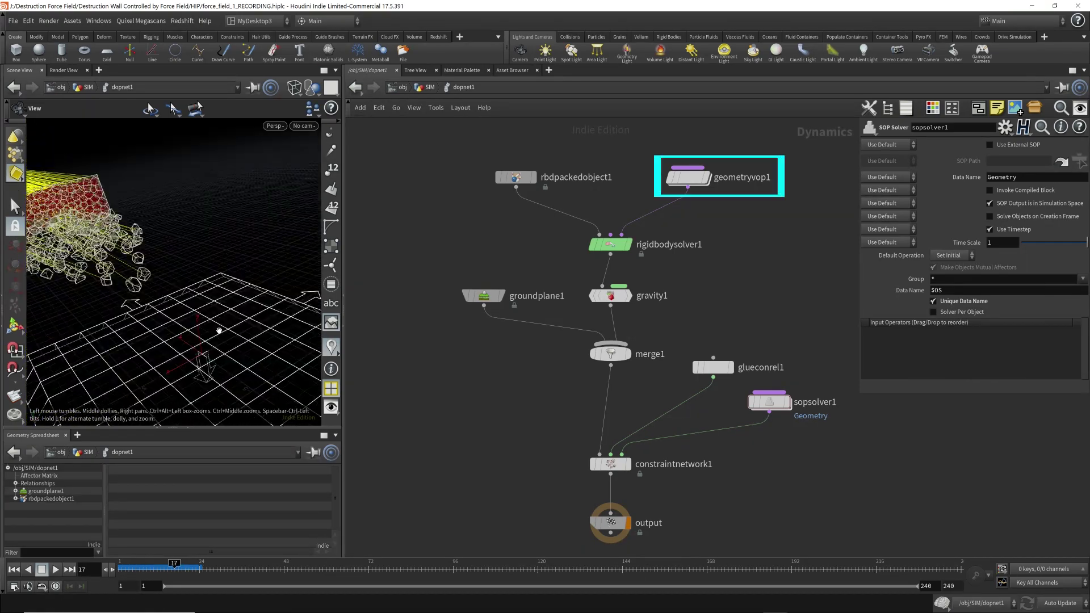
key("Left")
key("Left")
key("Left")
key("Left")
key("Left")
key("Left")
key("Left")
key("Left")
key("Left")
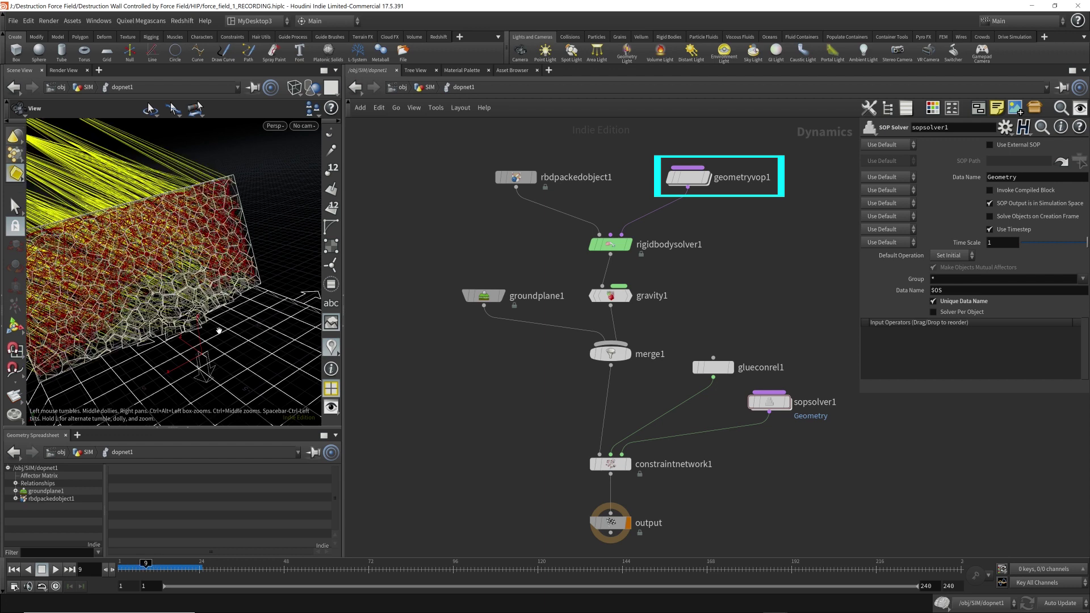
Step: Inside geometryvop1, set the strength constant's float default to 100000
left_click(687, 182)
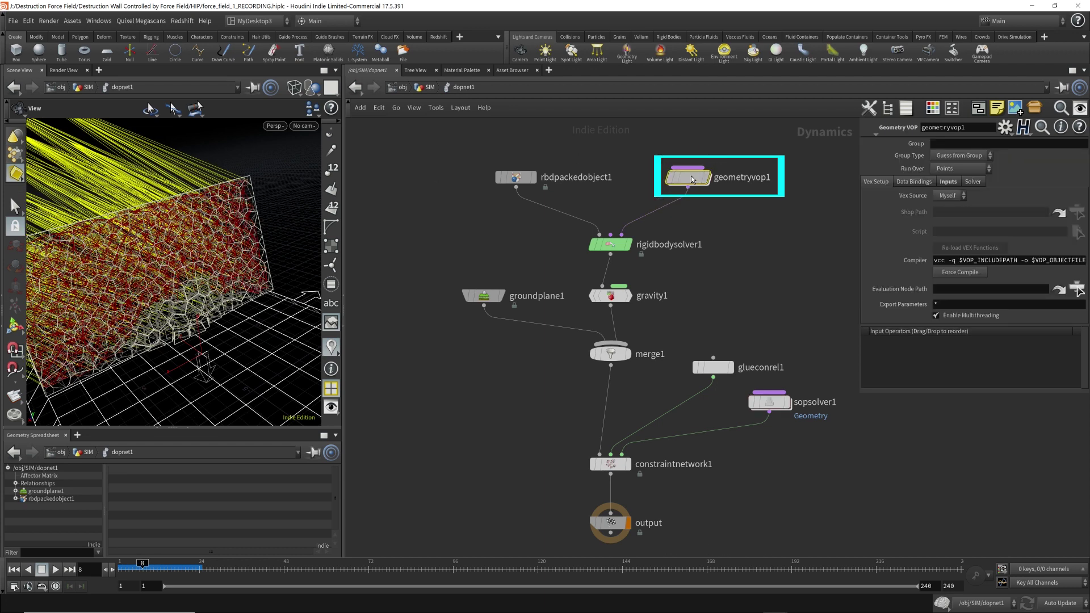
double_click(687, 183)
left_click(614, 487)
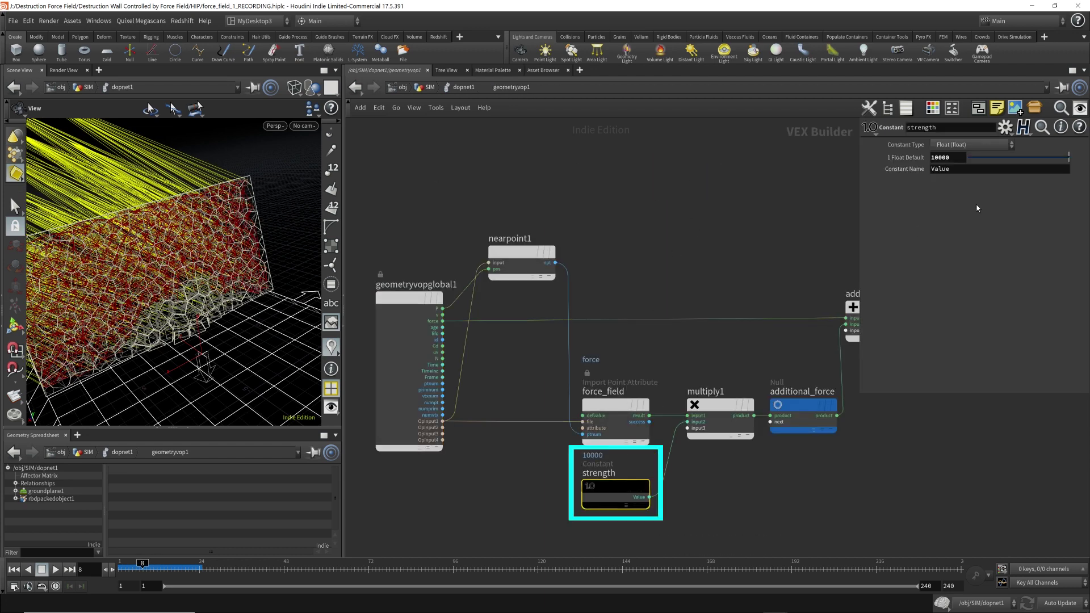
left_click(956, 160)
type("0")
key("Return")
Step: Replay the simulation from frame 1 to check the stronger force's effect on the wall, and return to the first frame
key("ctrl+Up")
key("Up")
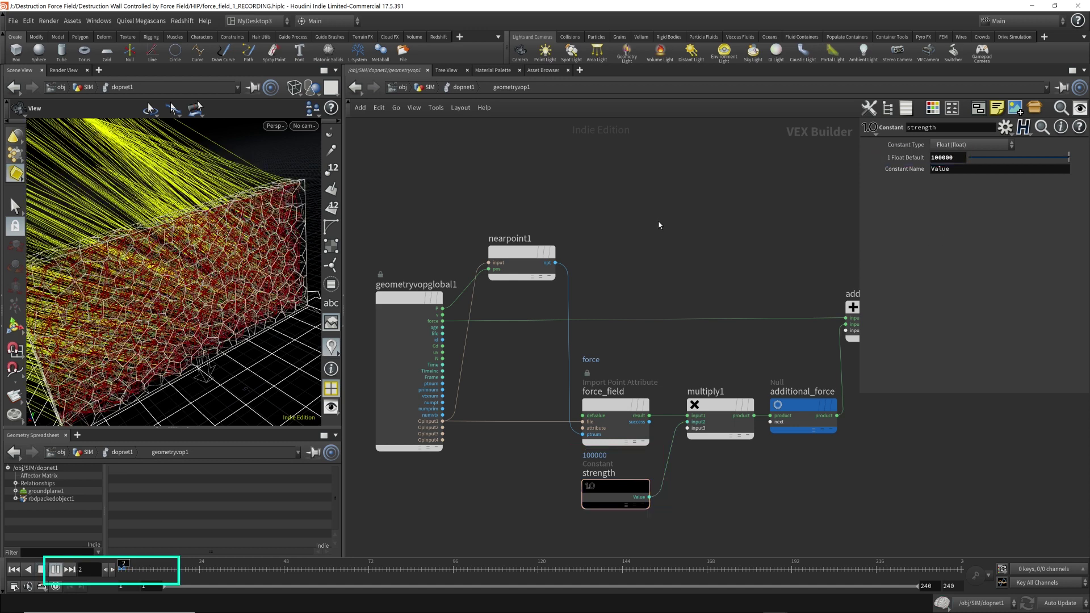
key("Up")
key("ctrl+Up")
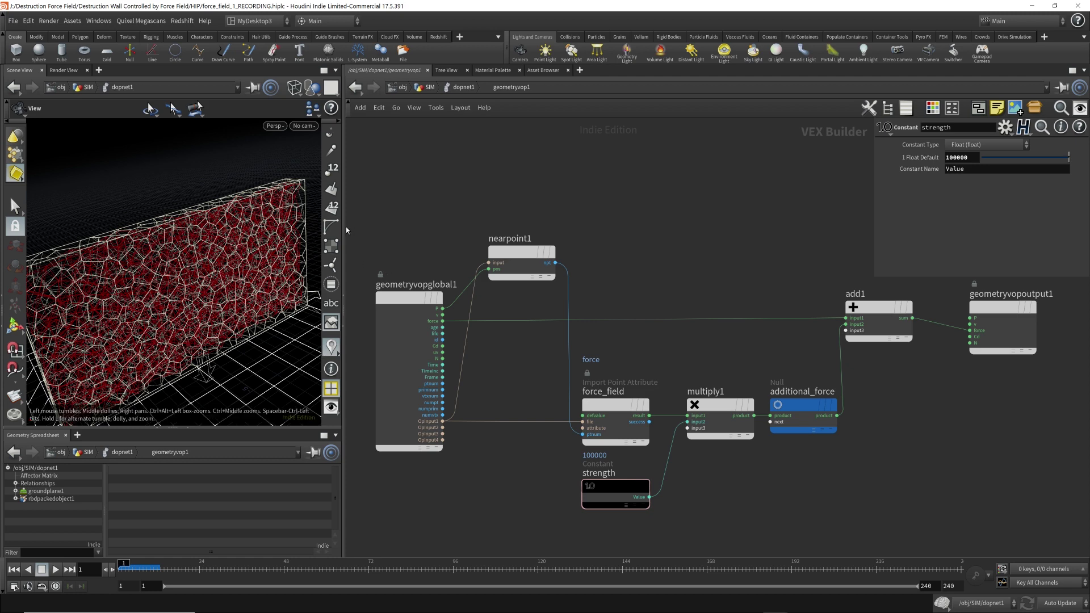
Step: Add a Subtract node above force_field and feed its first input with P from geometryvopglobal1
left_click_drag(345, 227, 262, 226)
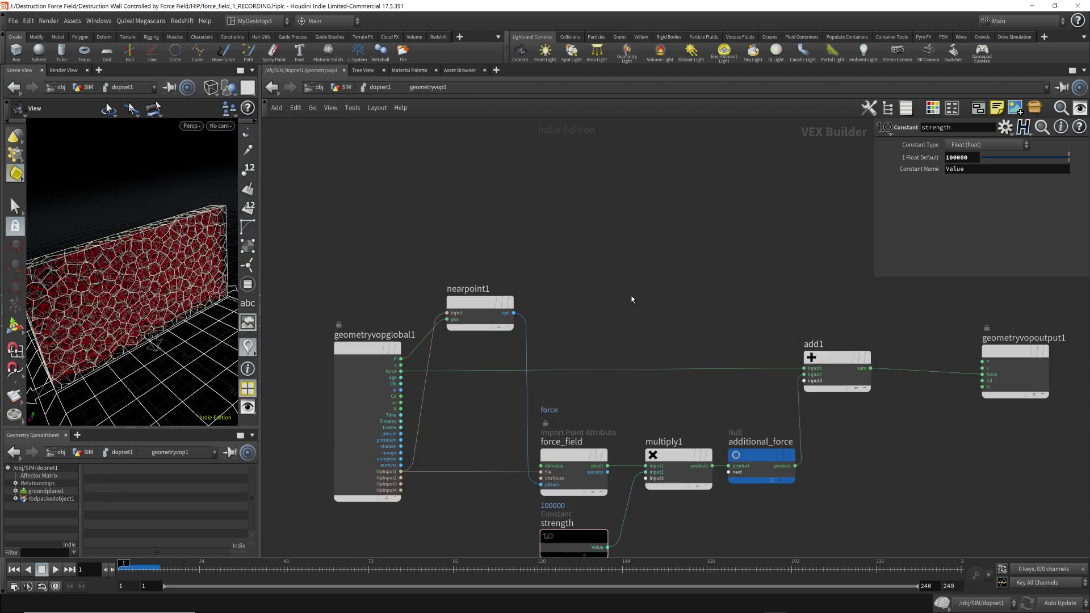
middle_click_drag(632, 299, 577, 310)
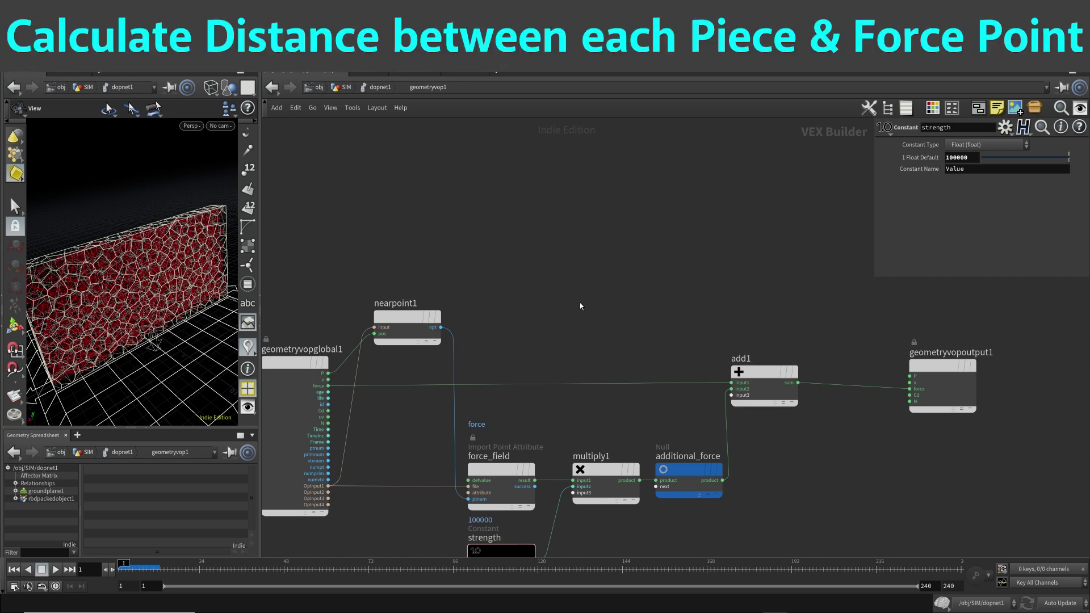
left_click(498, 476)
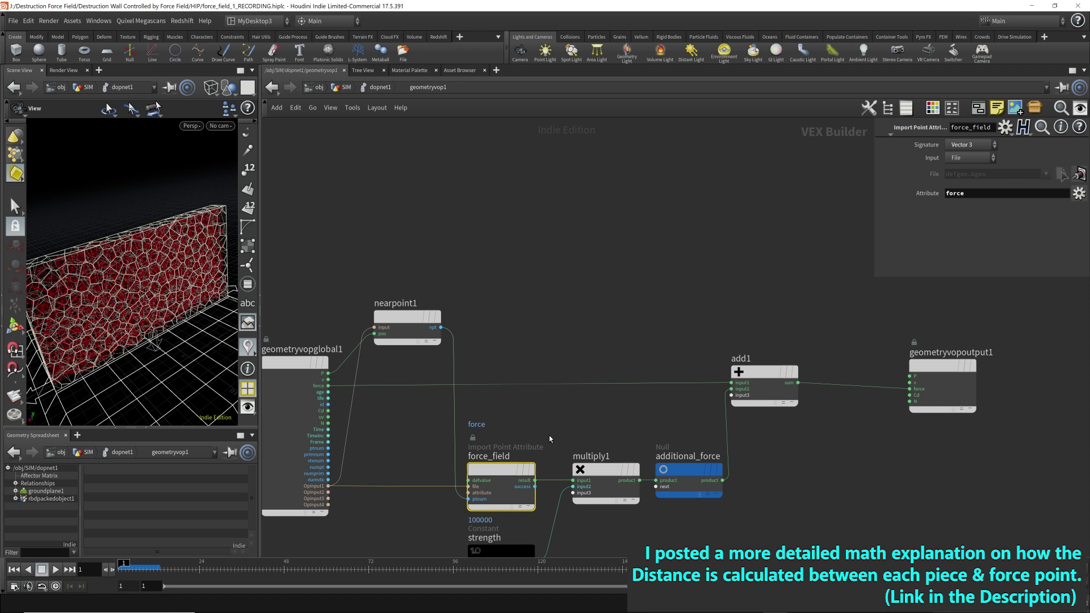
left_click(328, 374)
key("Tab")
type("subt")
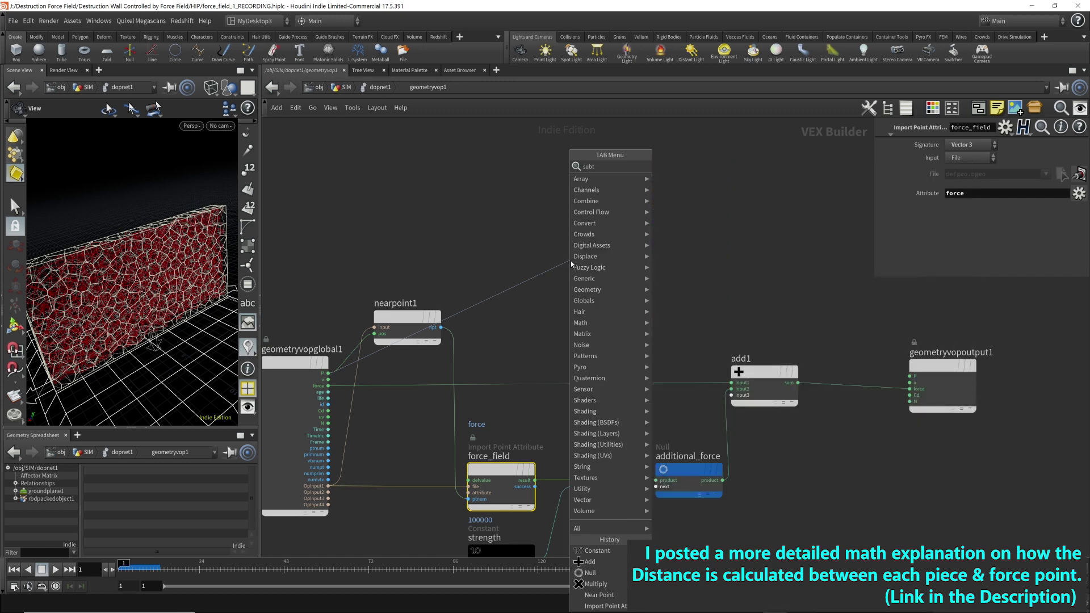
key("Return")
left_click(570, 262)
left_click_drag(571, 262, 641, 283)
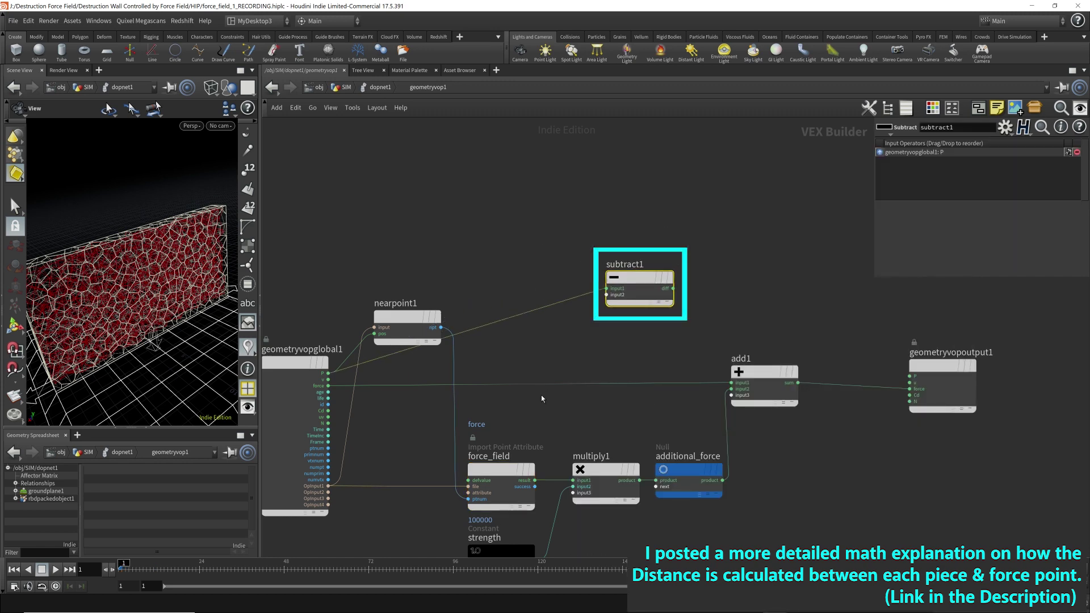
Step: Reposition nearpoint1 next to the force_field node's inputs and review the link between the two nodes
left_click(496, 472)
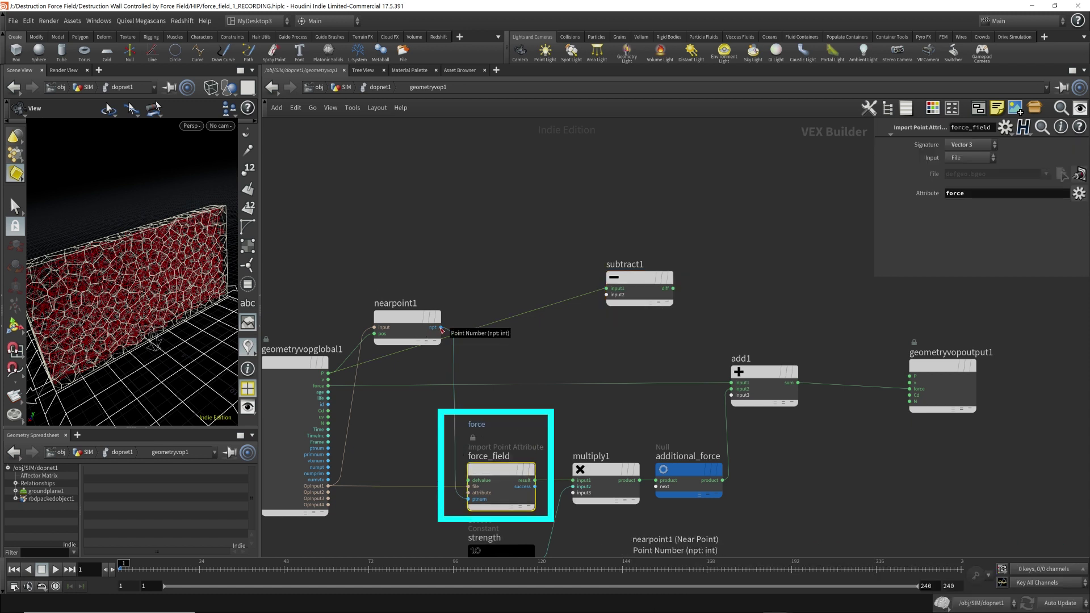
left_click_drag(397, 316, 398, 445)
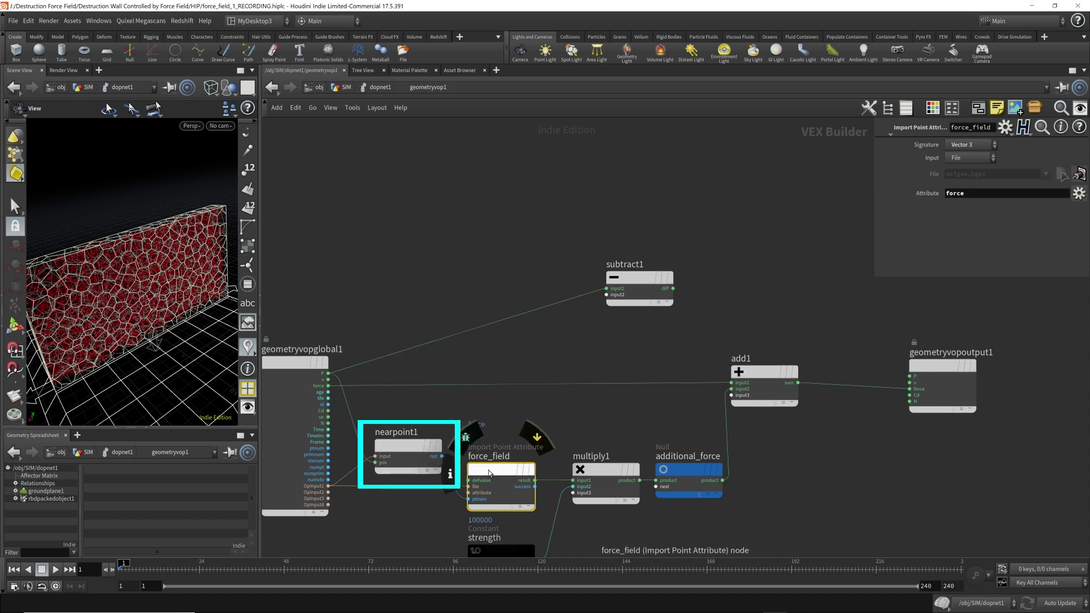
left_click(408, 452)
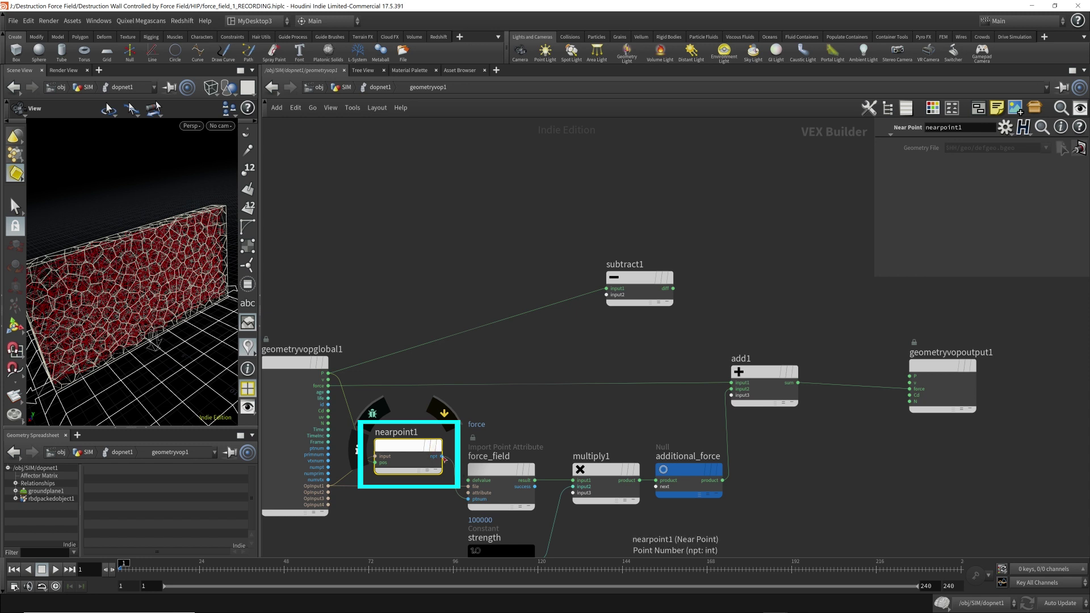
left_click(499, 470)
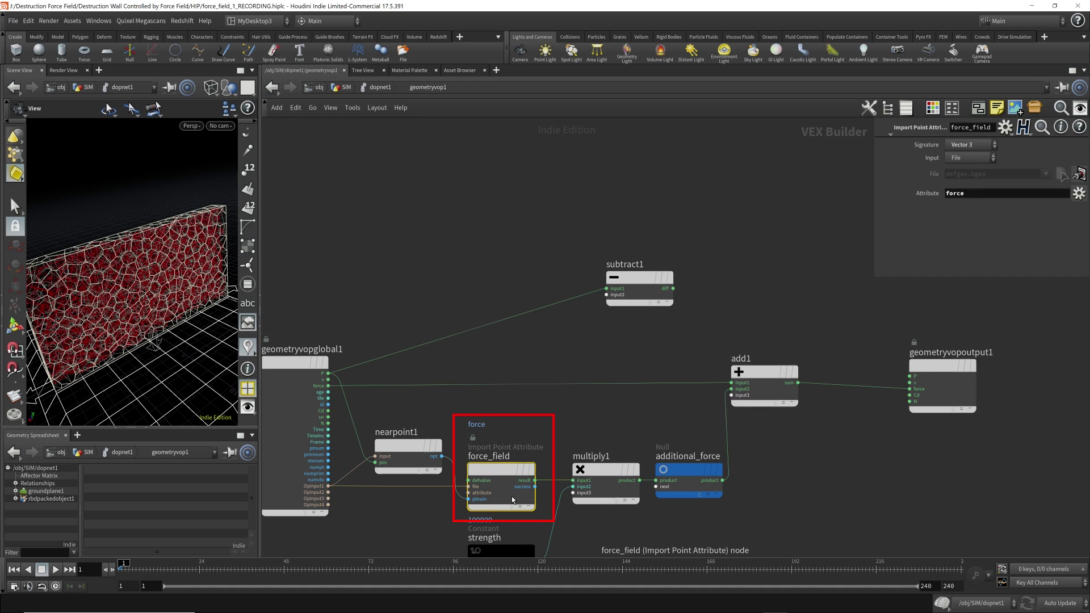
Step: Add an Import Point Attribute node named force_field1, wiring nearpoint1's npt into ptnum and OpInput1 into file
key("Tab")
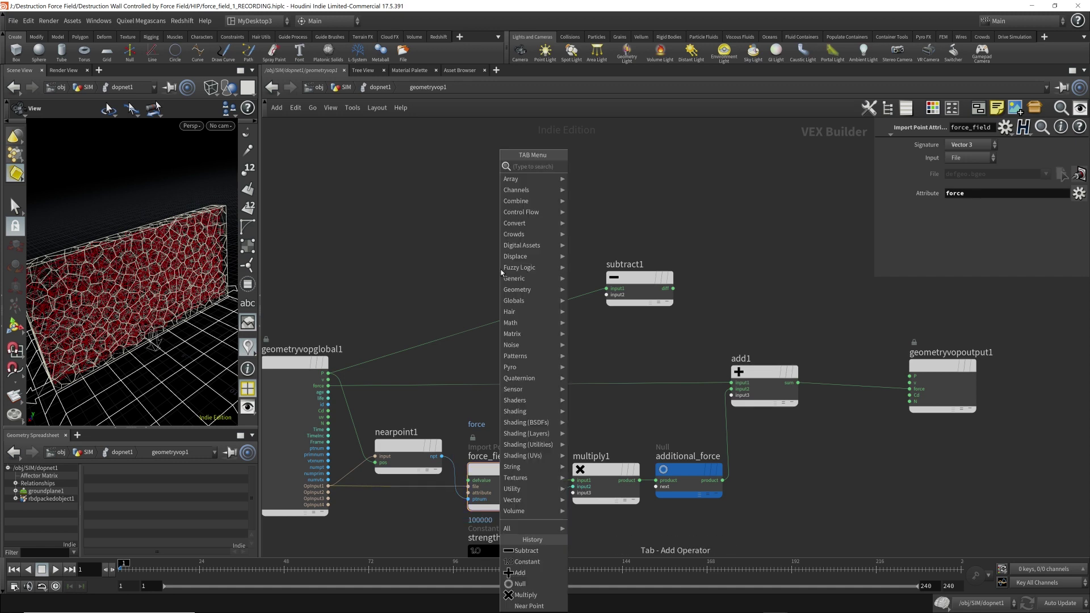
type("import")
key("Return")
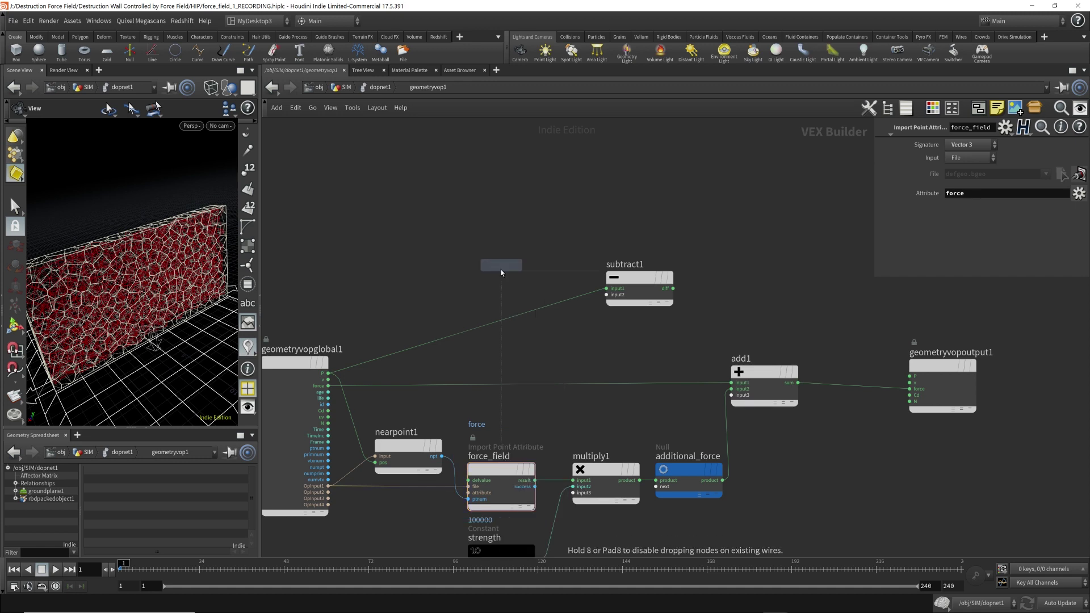
left_click(501, 272)
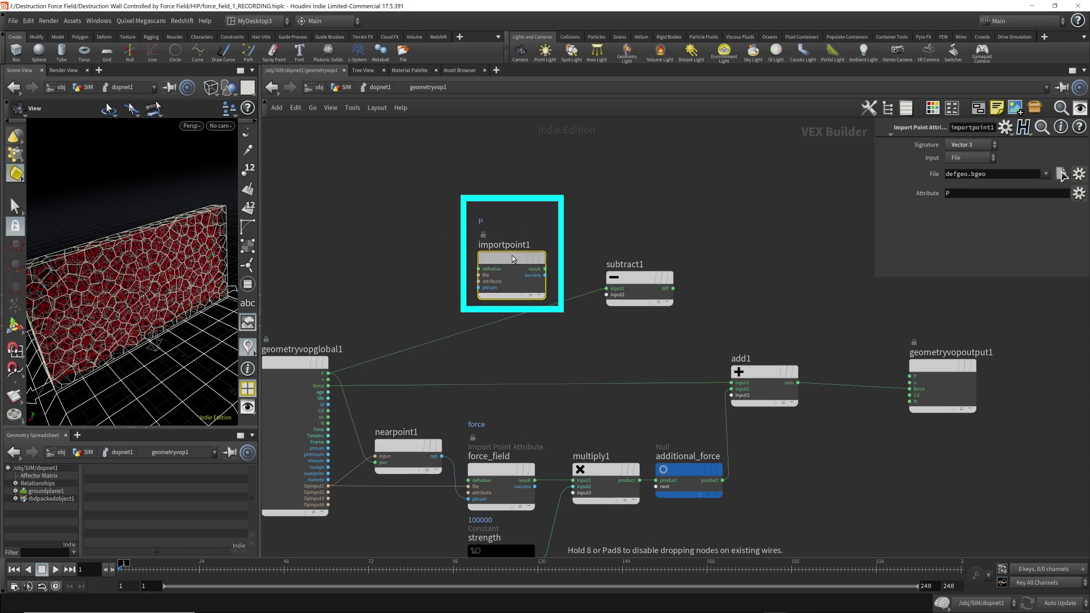
double_click(504, 244)
type("force")
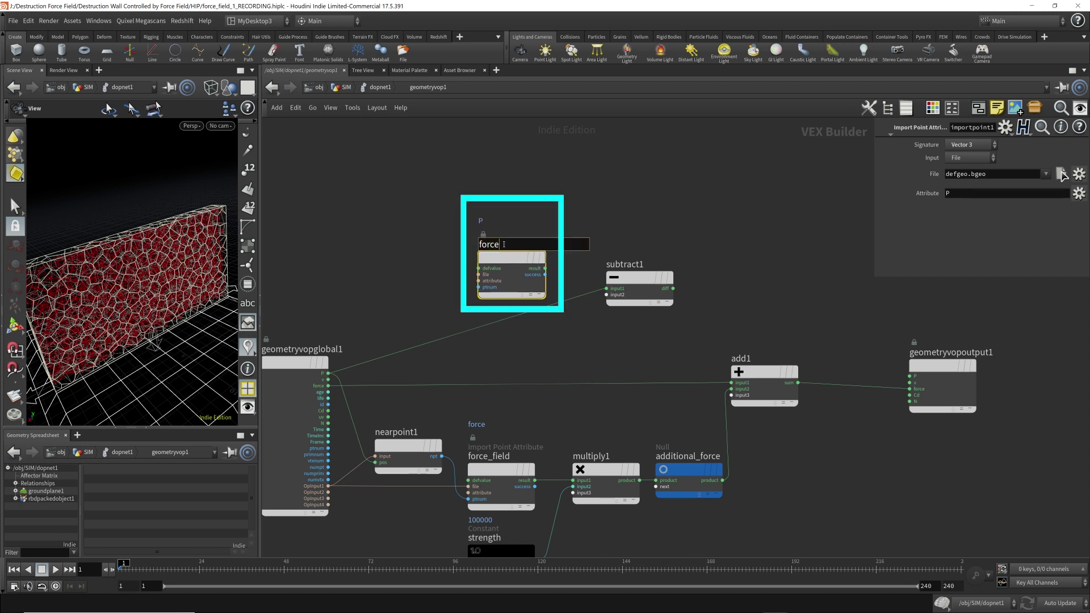
type("_field1")
key("Return")
left_click_drag(442, 455, 482, 291)
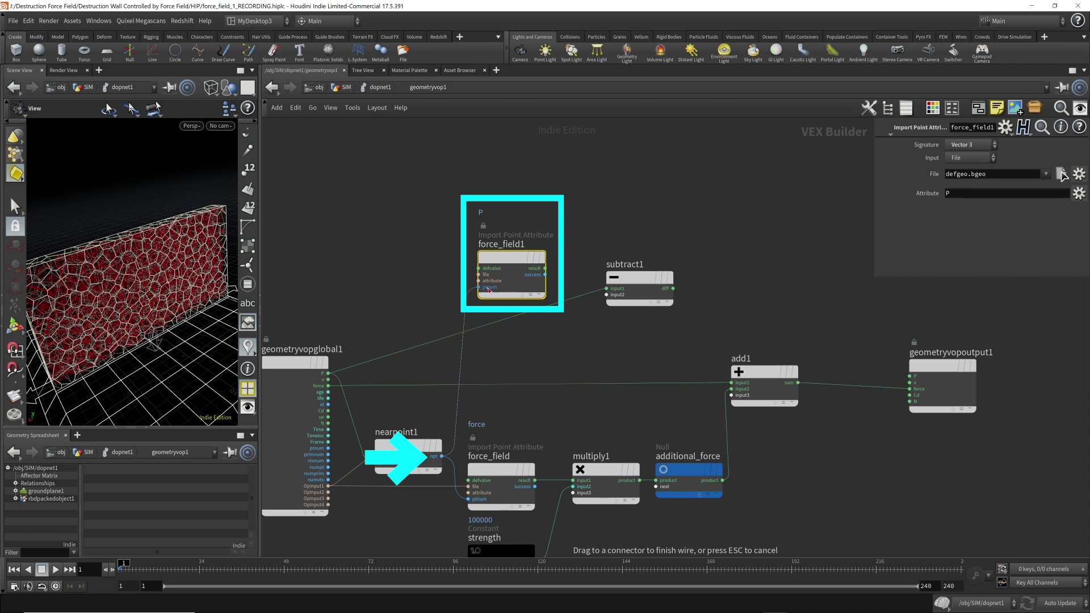
left_click_drag(326, 486, 485, 275)
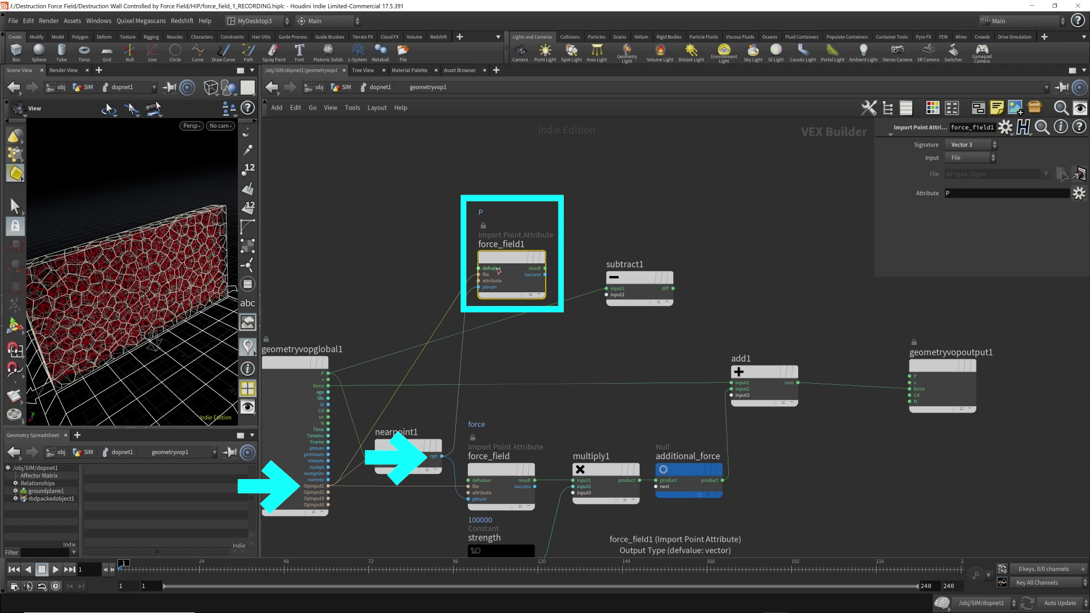
Step: Align subtract1 with force_field1, then wire force_field1's result into input1 and the global P into input2, routing the P wire through a dot
left_click_drag(641, 277, 640, 258)
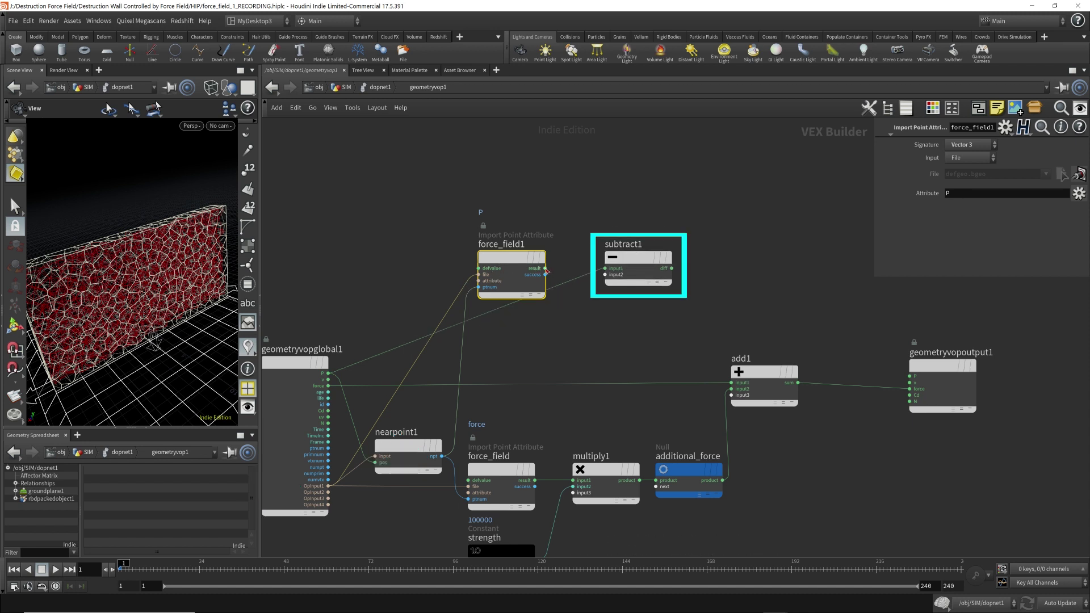
mouse_move(544, 272)
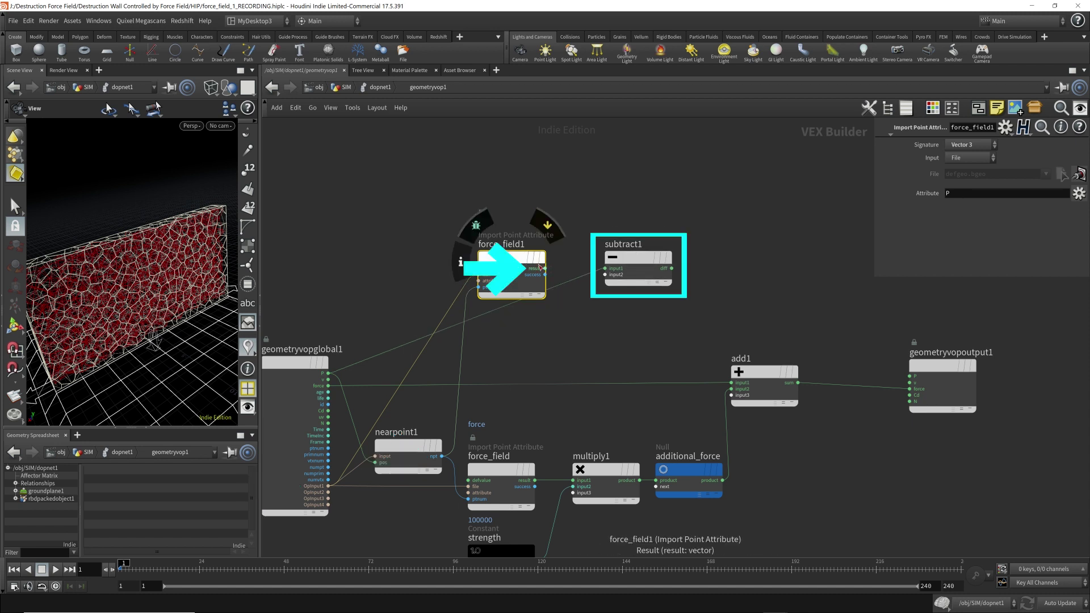
left_click_drag(545, 268, 606, 274)
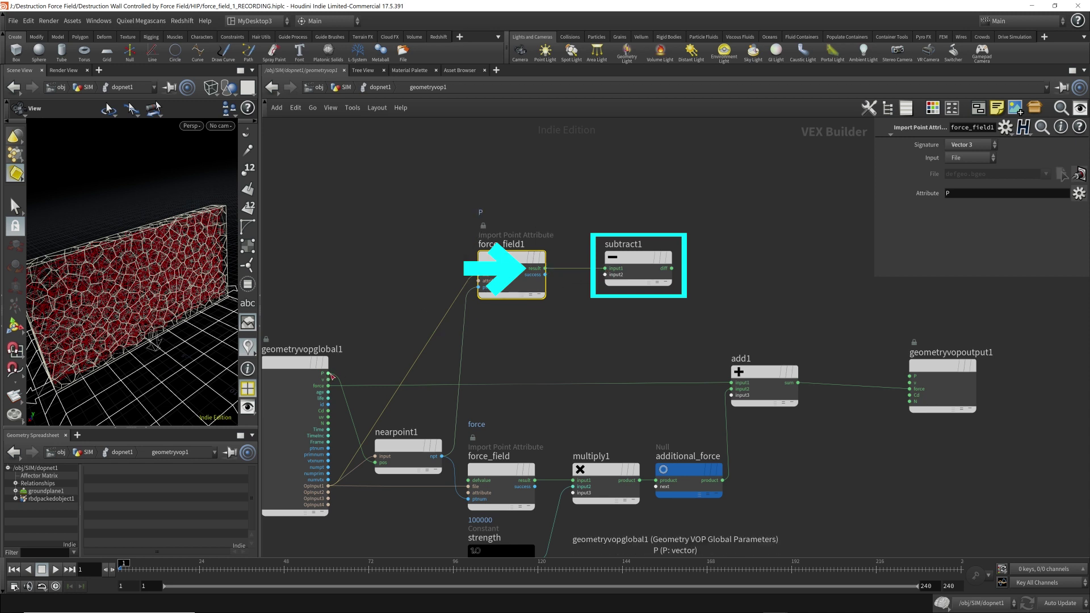
left_click_drag(328, 373, 605, 275)
left_click_drag(506, 310, 597, 368, "alt")
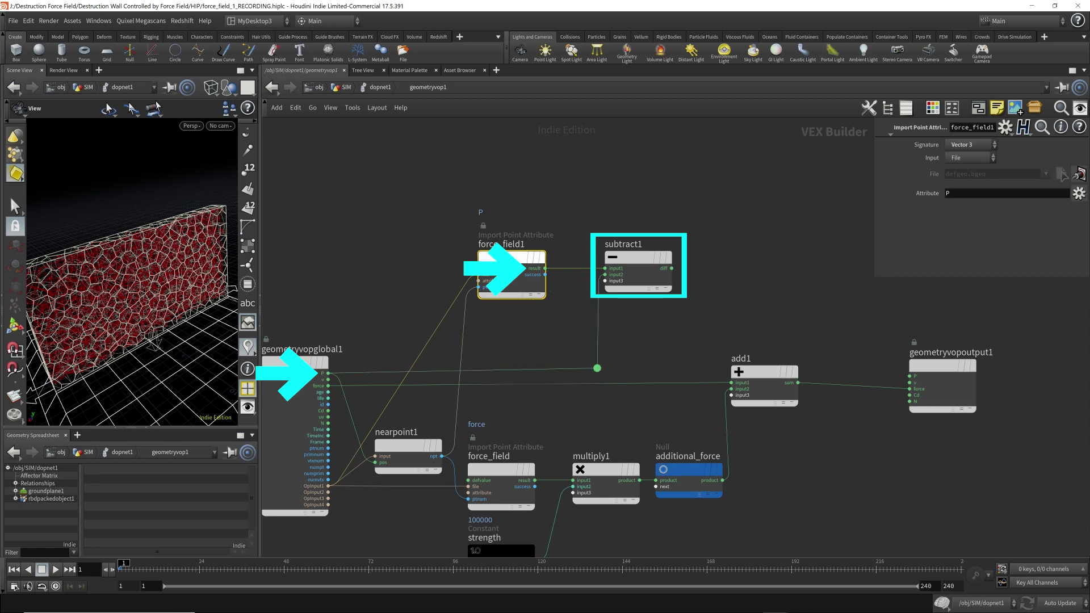
Step: Add an Absolute node fed by subtract1's diff output and align it beside subtract1
mouse_move(634, 258)
left_click_drag(672, 268, 700, 267)
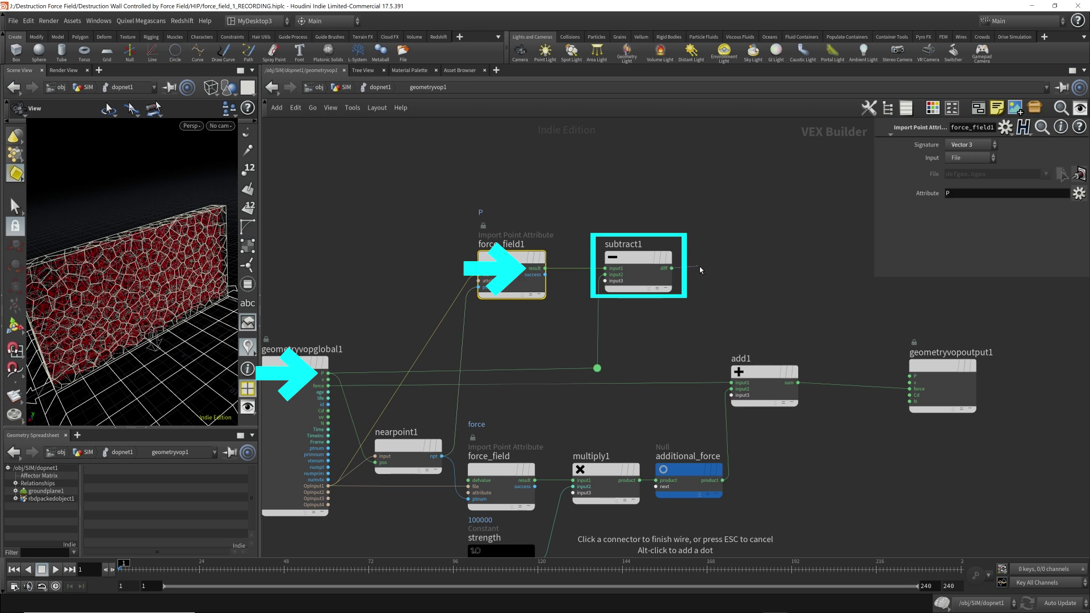
key("Tab")
type("ab")
key("Return")
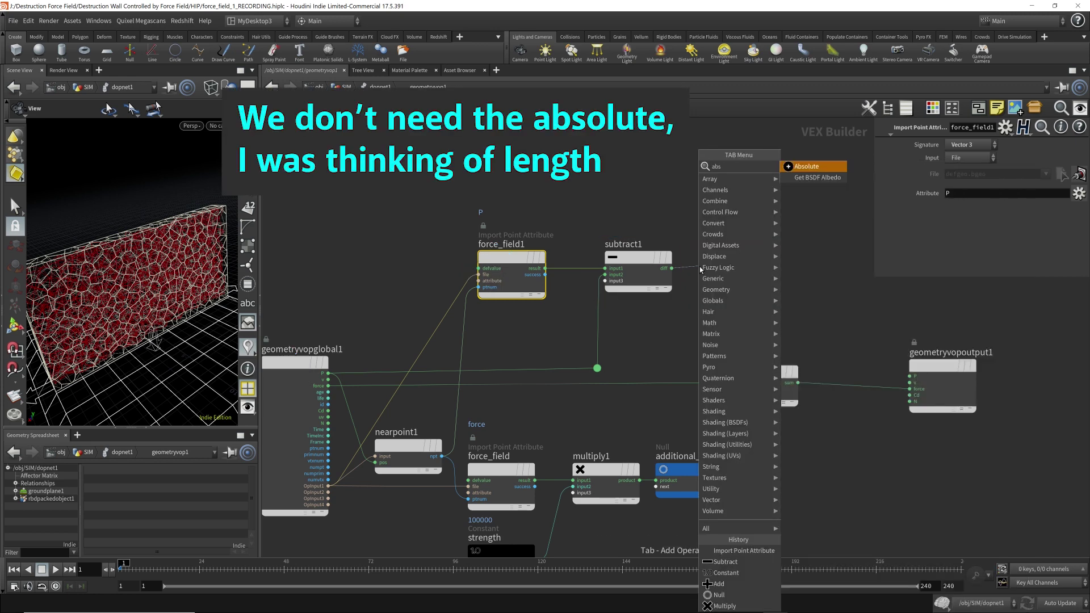
left_click(756, 271)
left_click_drag(756, 271, 719, 259)
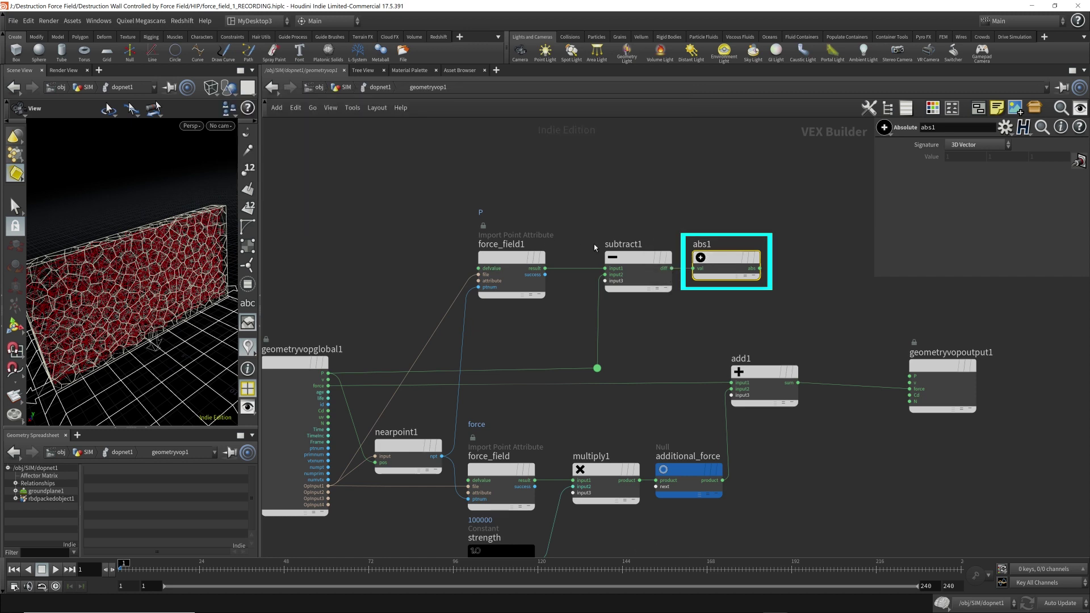
Step: Add a Null node after abs1, fed by its output, and name it DISTANCE
middle_click_drag(781, 317, 737, 316)
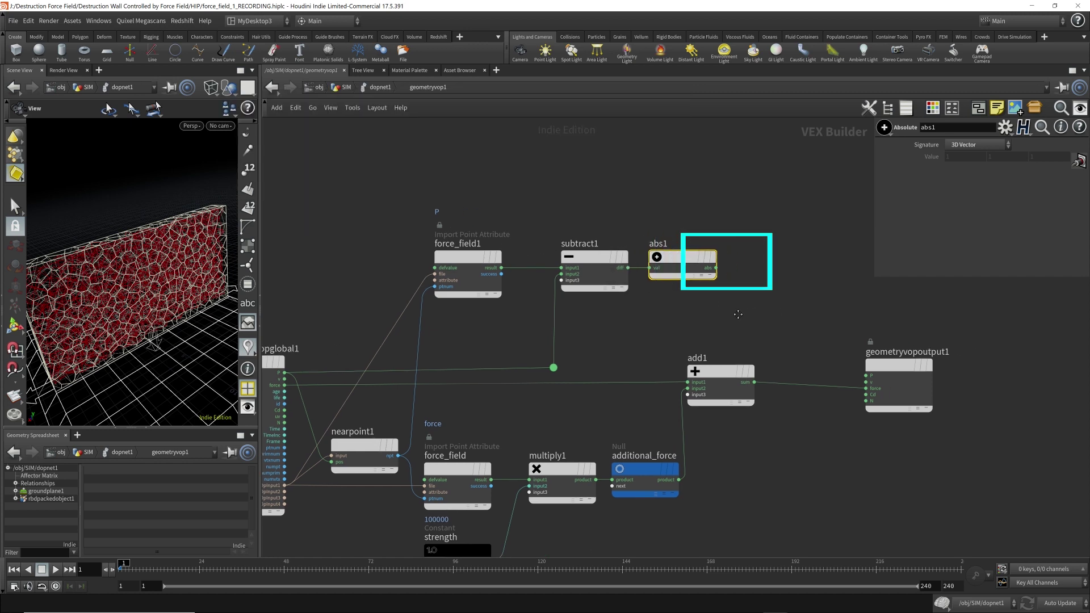
left_click_drag(715, 268, 751, 248)
key("Tab")
type("nu")
key("Return")
left_click(758, 245)
type("DISTANCE")
key("Return")
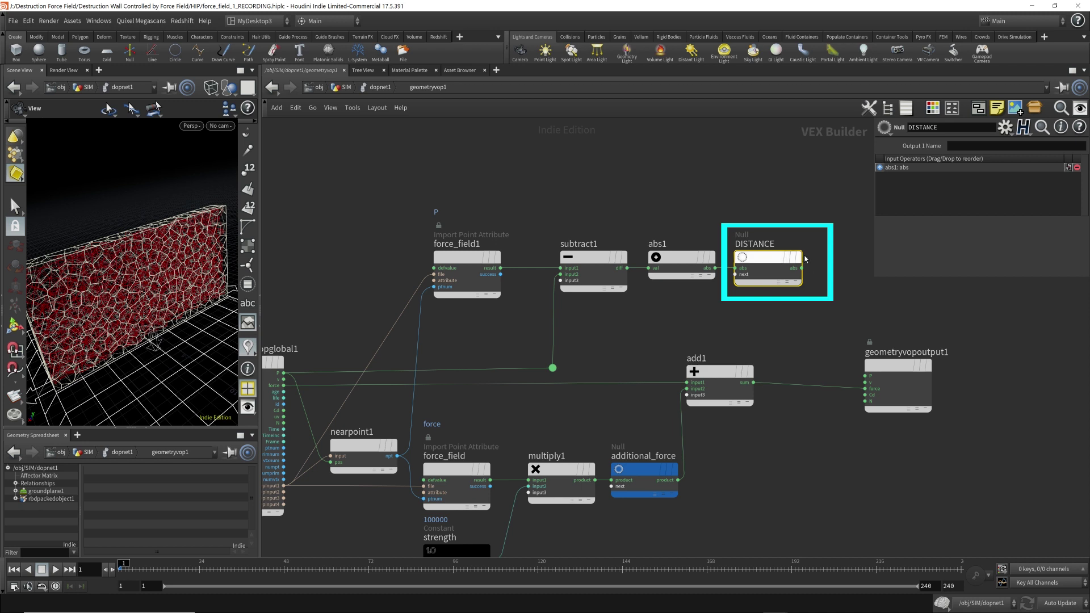
Step: Move geometryvopoutput1 farther from add1 and place a Bind Export node beside the DISTANCE null
mouse_move(866, 372)
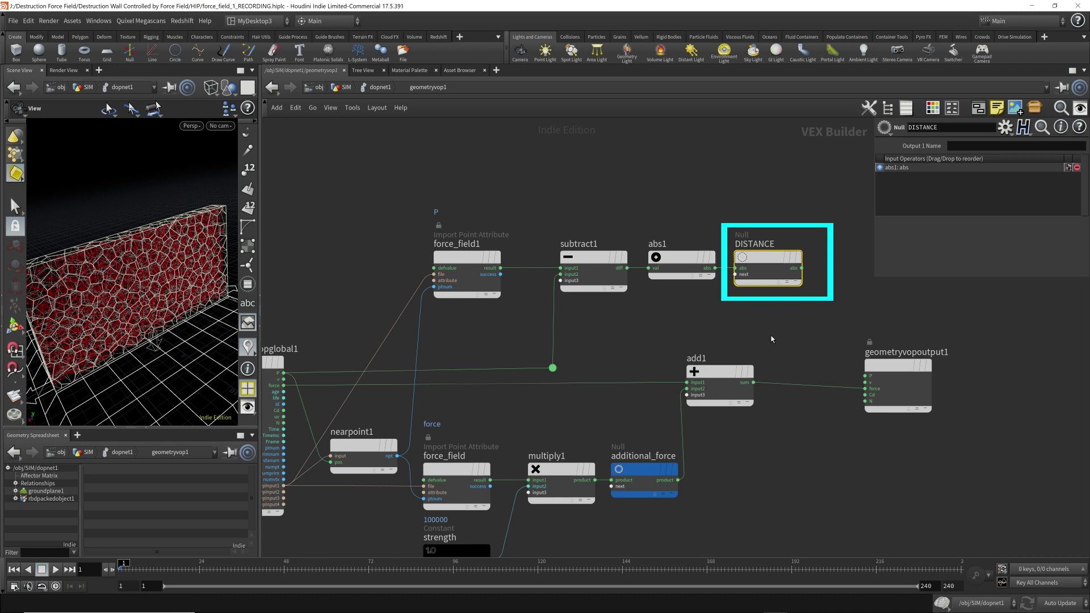
left_click_drag(887, 369, 1003, 362)
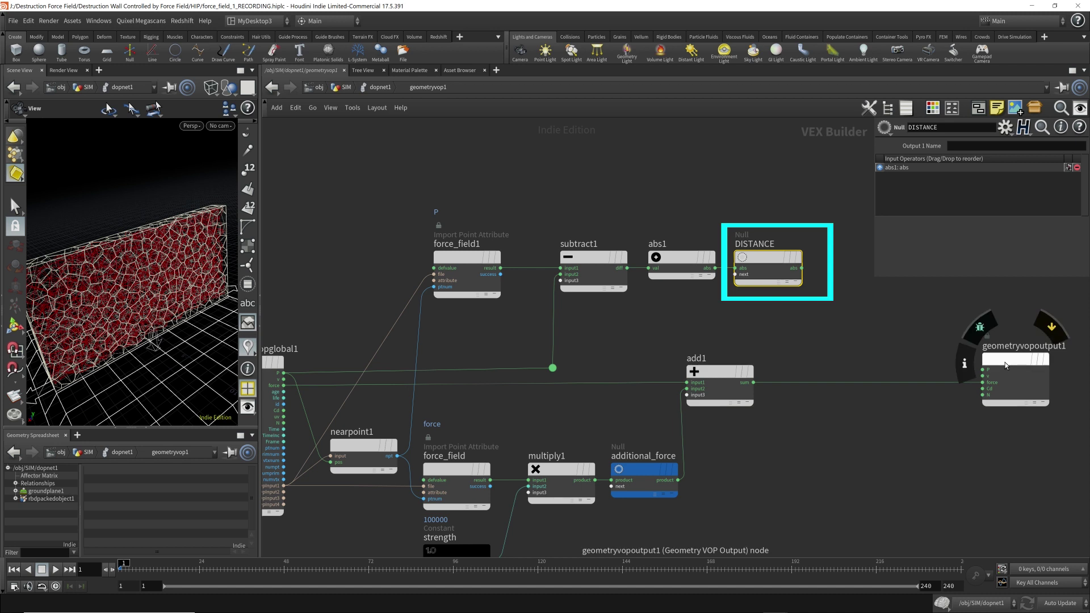
key("Tab")
type("bind ex")
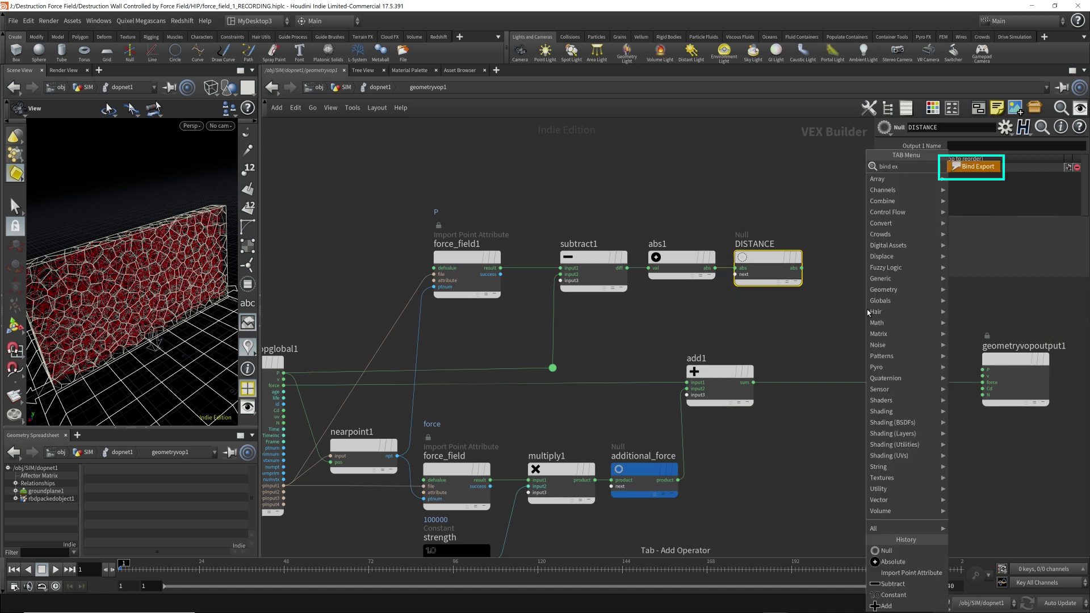
key("Return")
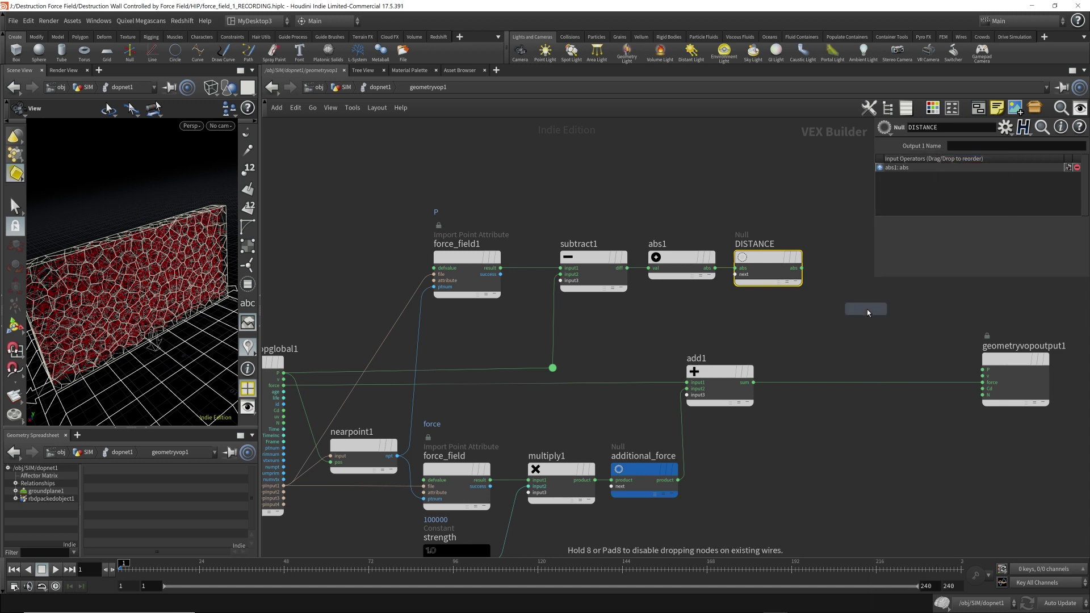
left_click(847, 280)
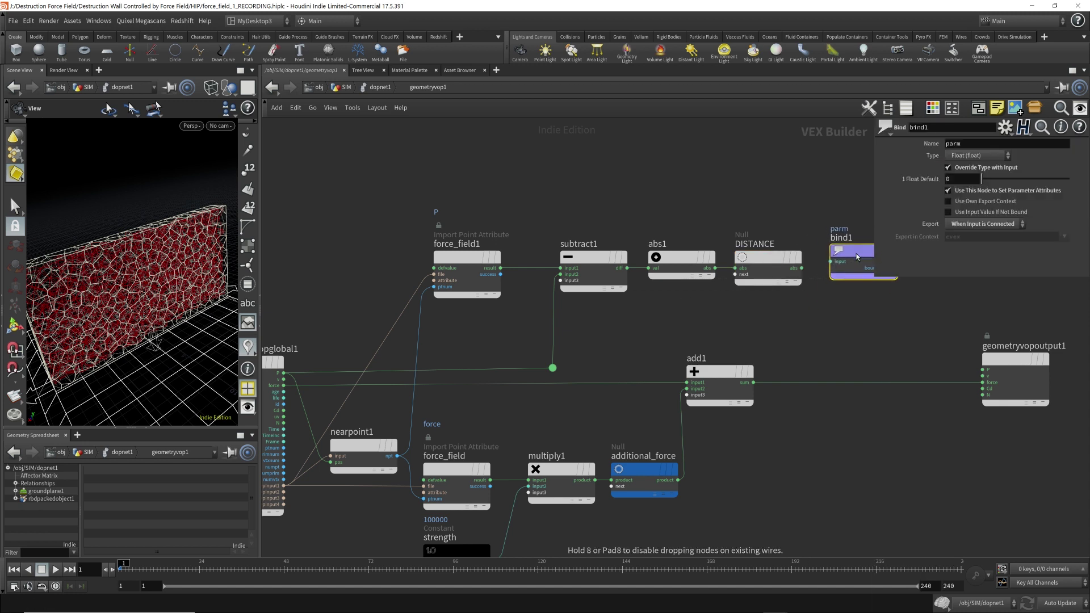
Step: Wire the DISTANCE null's output into bind1 with its parameter named distance, aligned beside the null, and save the scene
left_click_drag(856, 285, 856, 307)
left_click_drag(801, 268, 829, 303)
double_click(970, 146)
type("distance")
key("Return")
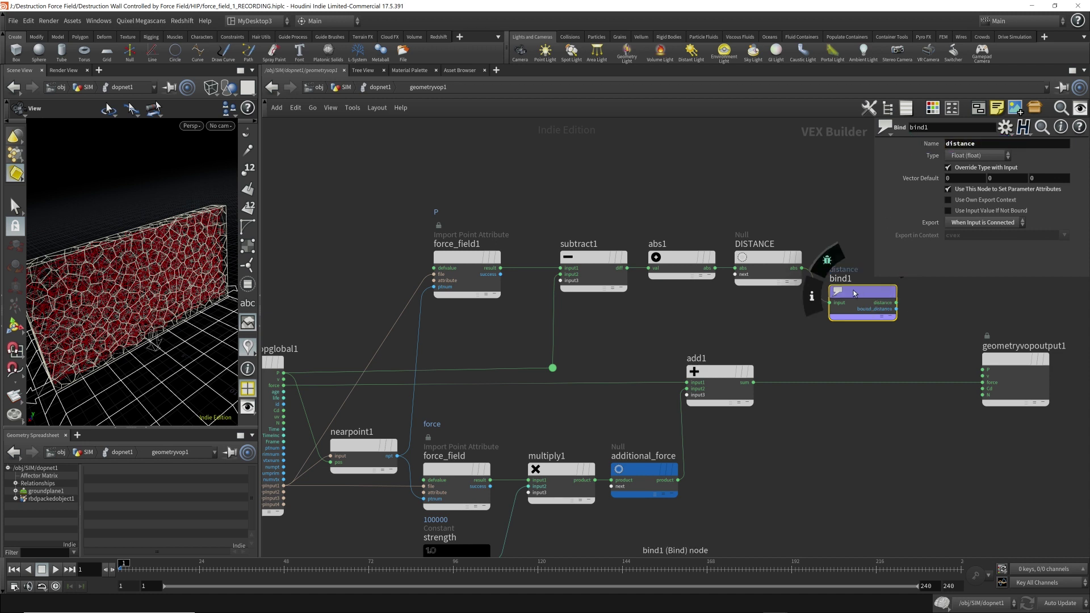
middle_click_drag(842, 335, 871, 377)
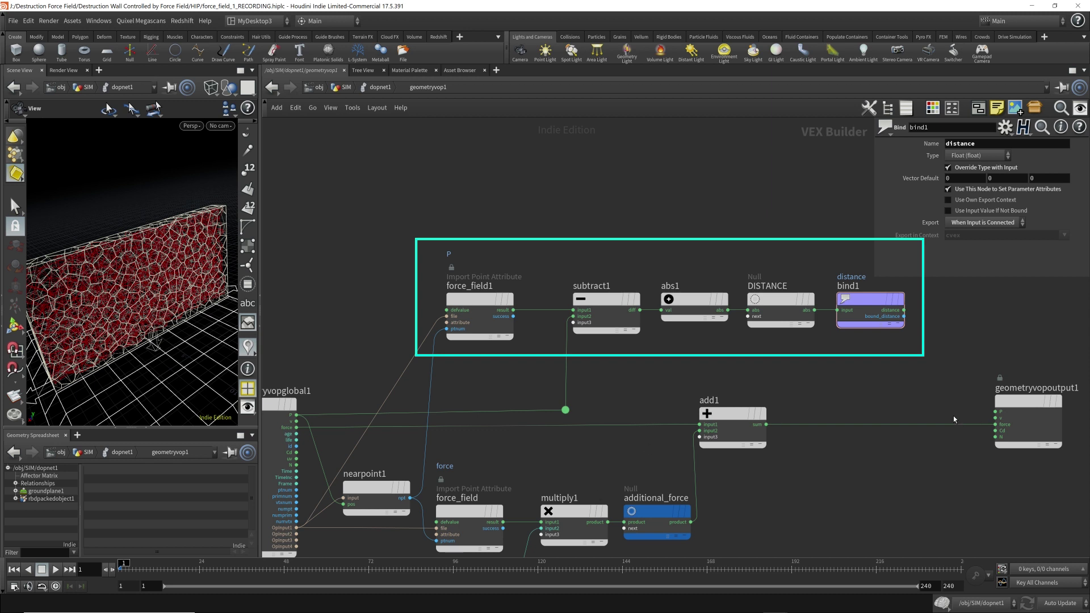
key("ctrl+s")
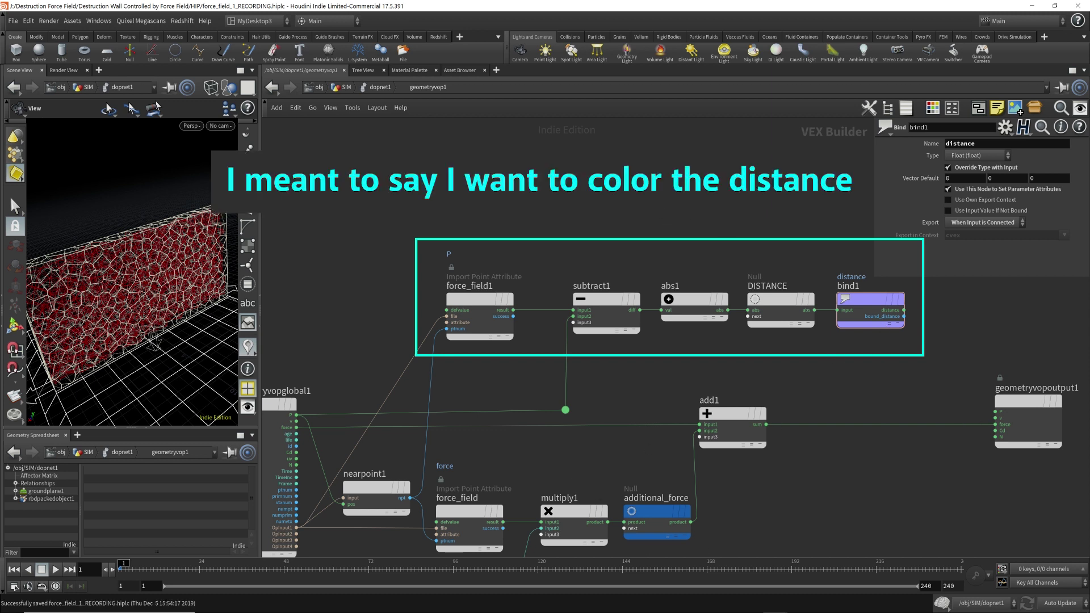
Step: Switch the viewport from wireframe to shaded display and go up to the object level and into the Wall geometry's network
left_click(354, 87)
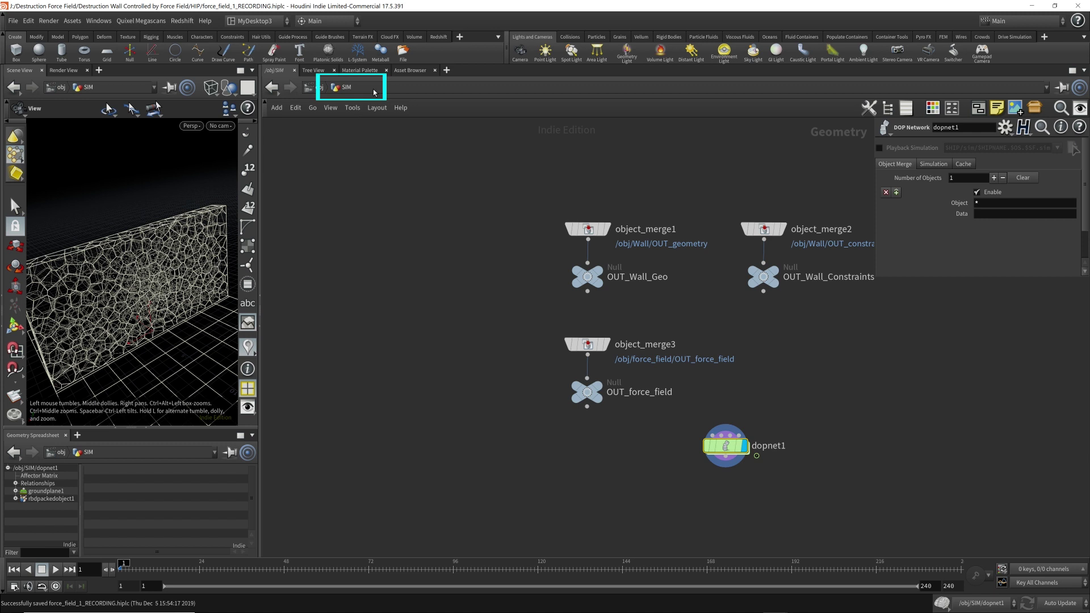
key("w")
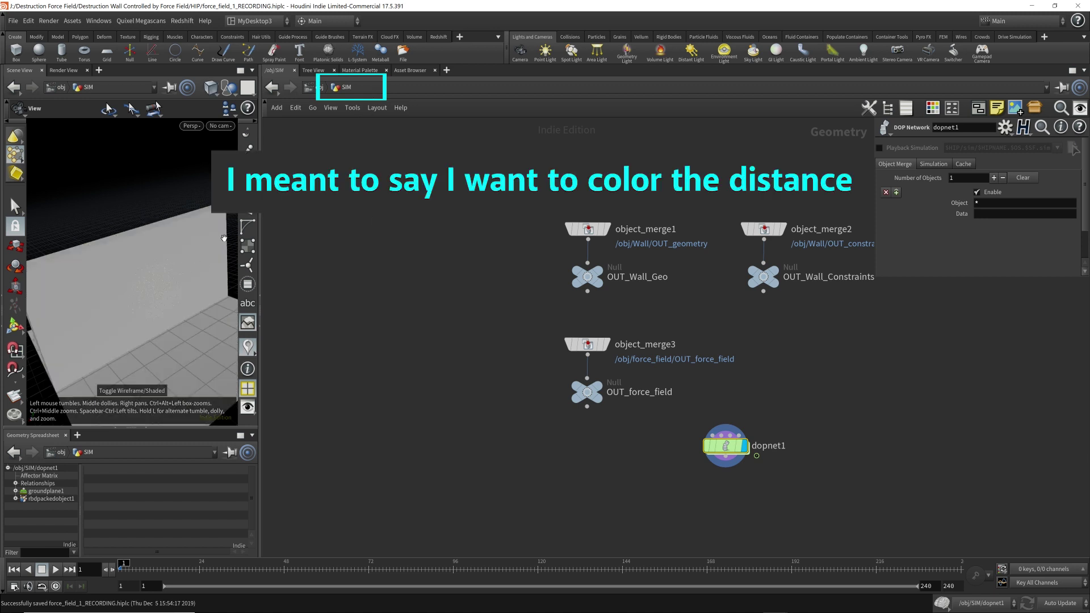
left_click(318, 88)
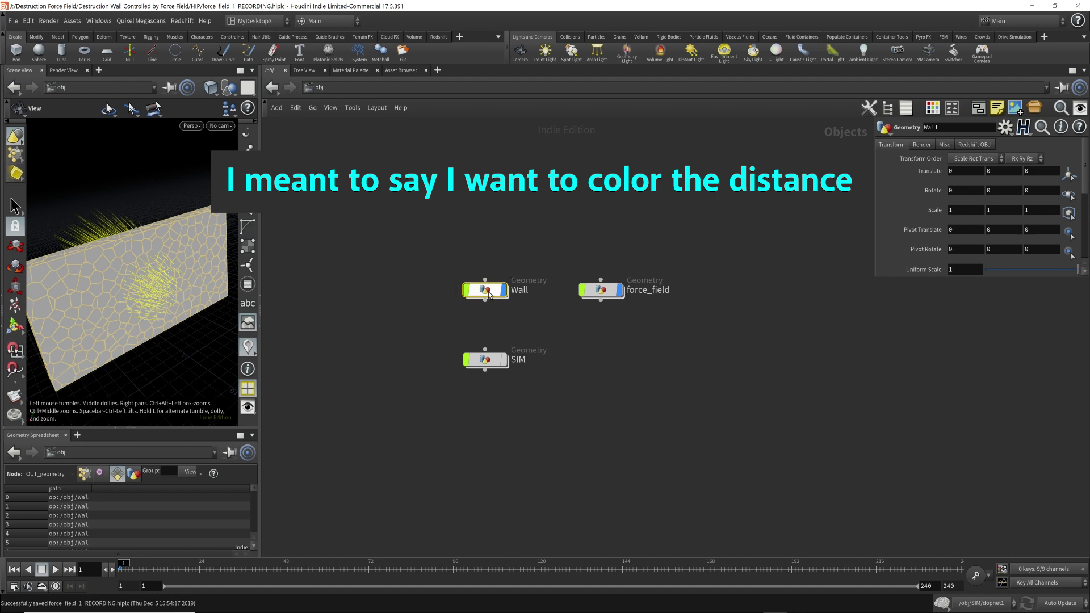
double_click(485, 290)
middle_click_drag(531, 457, 359, 206)
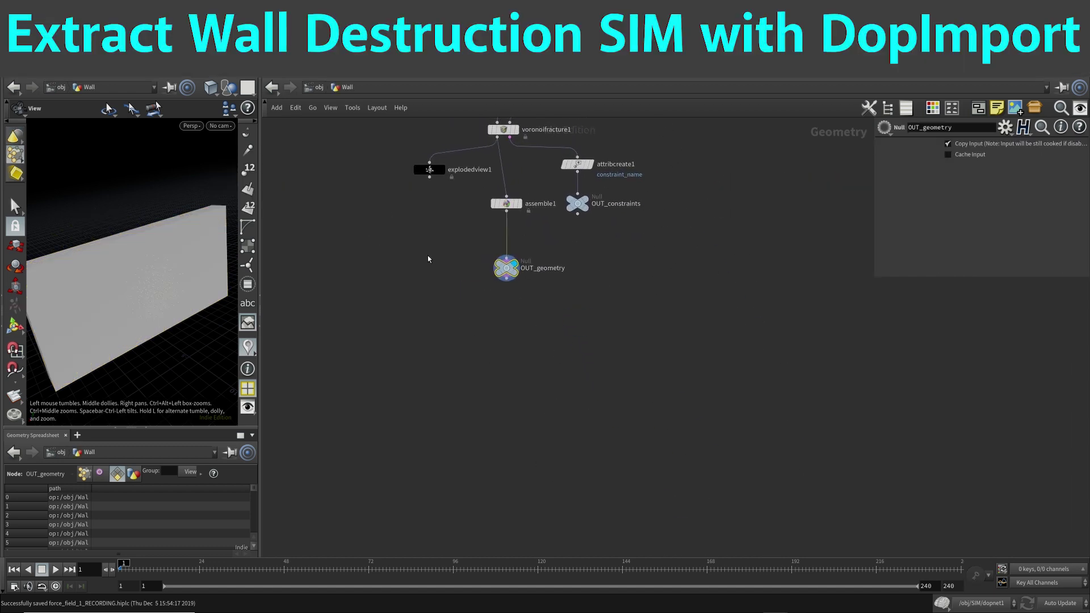
Step: Add a Dop Import node below OUT_geometry in the Wall network and set its display flag
key("Tab")
type("dimpo")
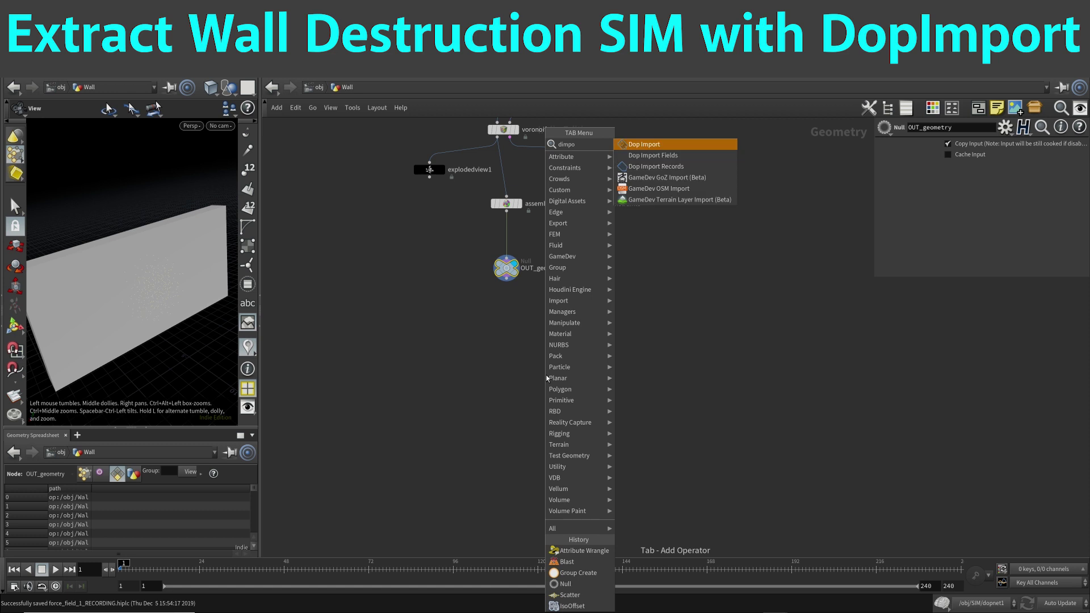
key("Return")
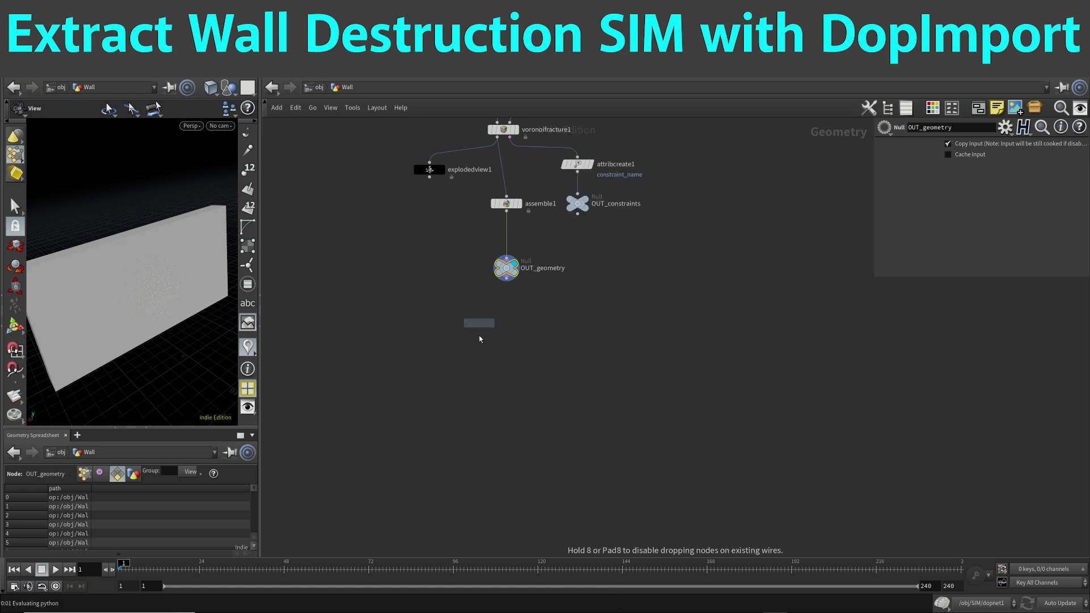
left_click(507, 324)
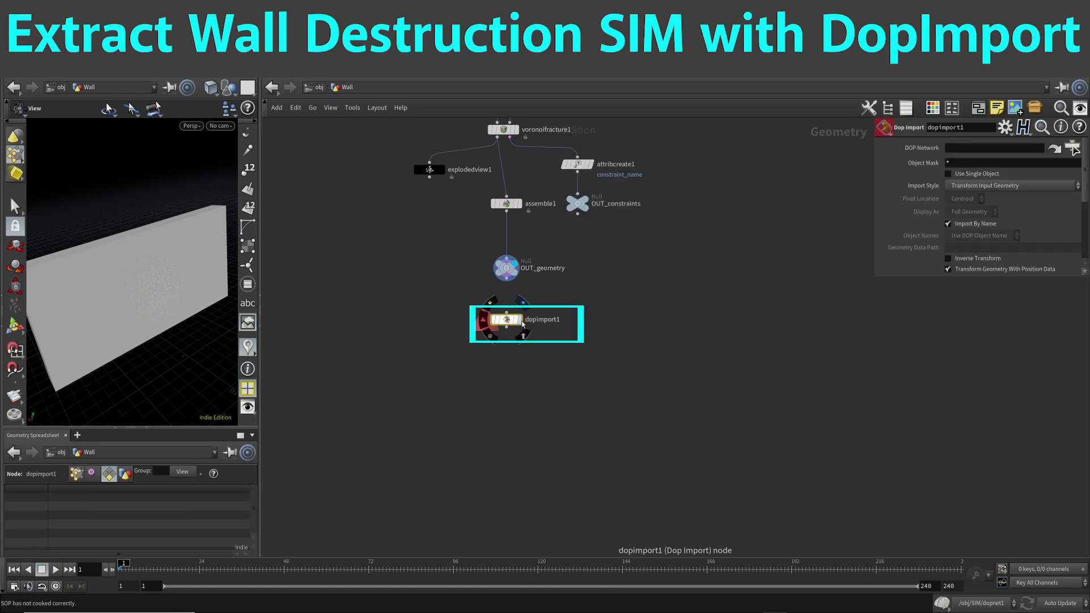
left_click(521, 323)
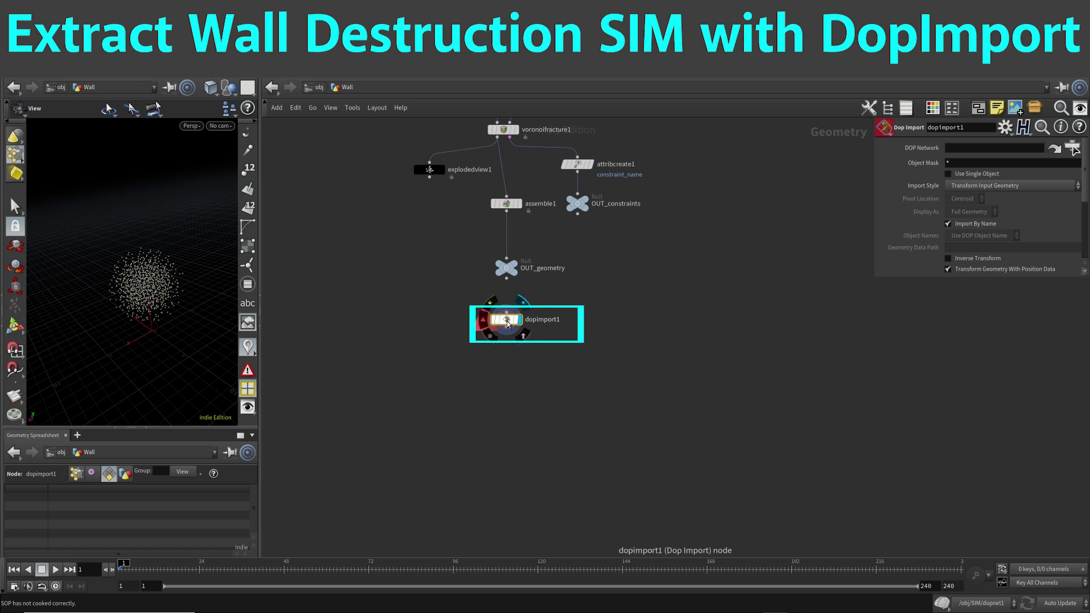
Step: Hide other objects in the viewport and open the operator chooser for dopimport1's DOP Network
left_click(228, 87)
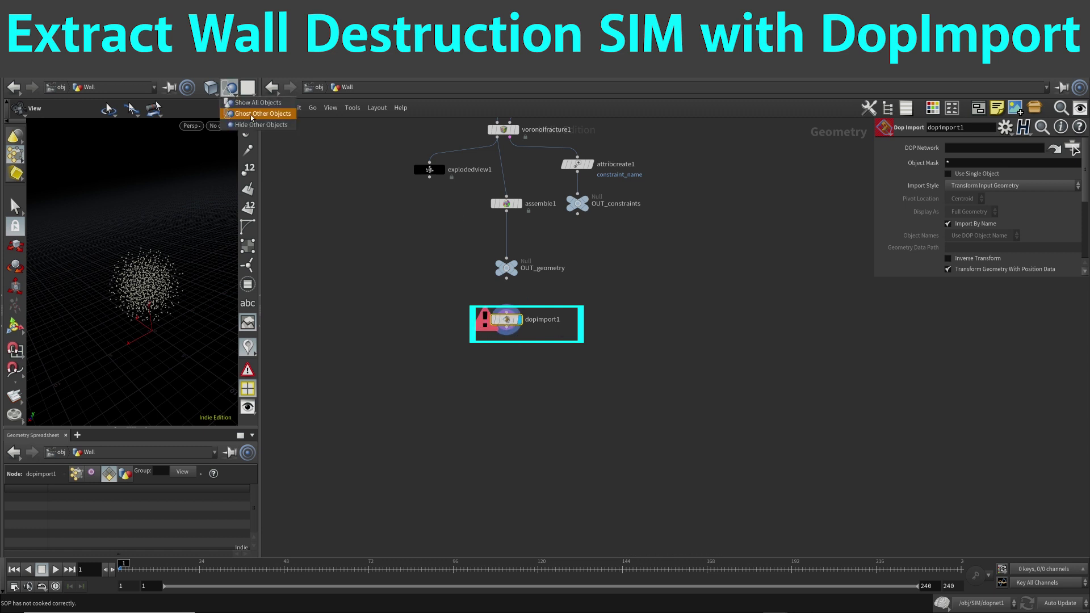
left_click(244, 125)
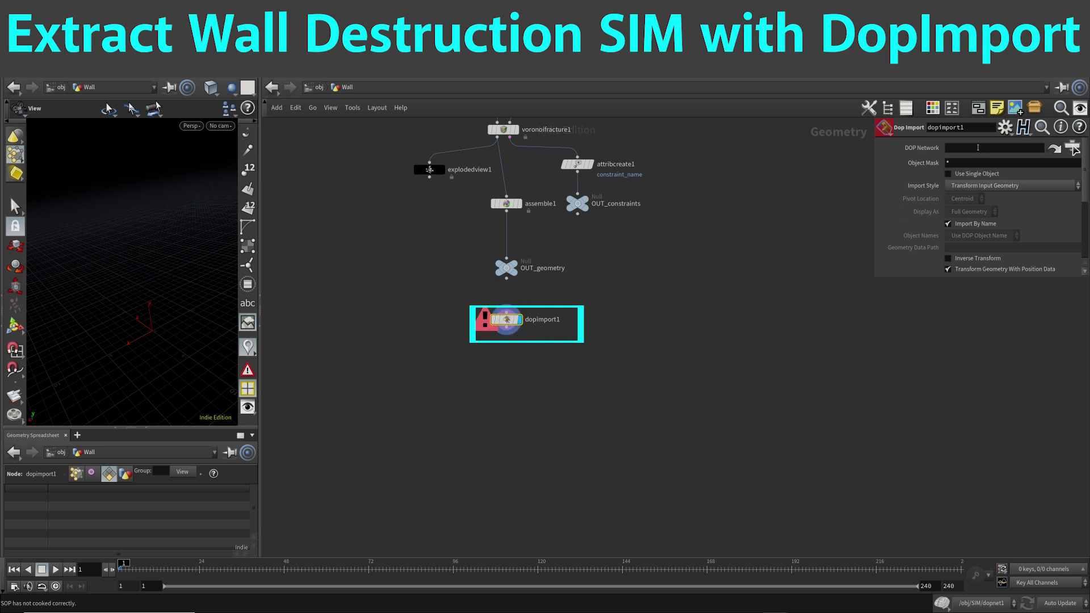
left_click(1072, 148)
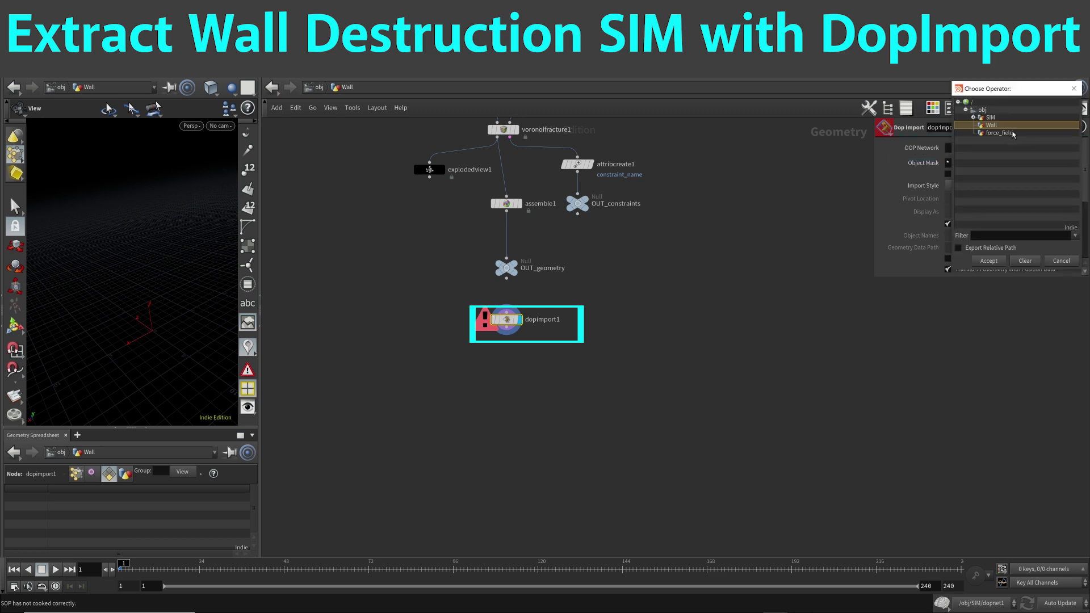
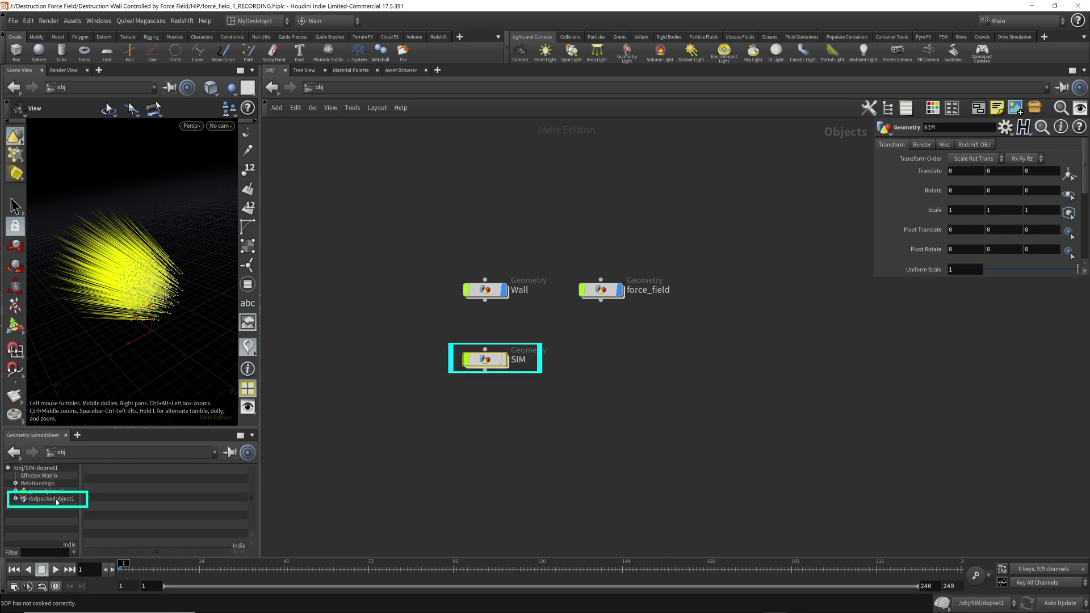
Step: Look up the rbdpackedobject1 object in the SIM simulation data and go back into the Wall geometry's network
left_click(57, 500)
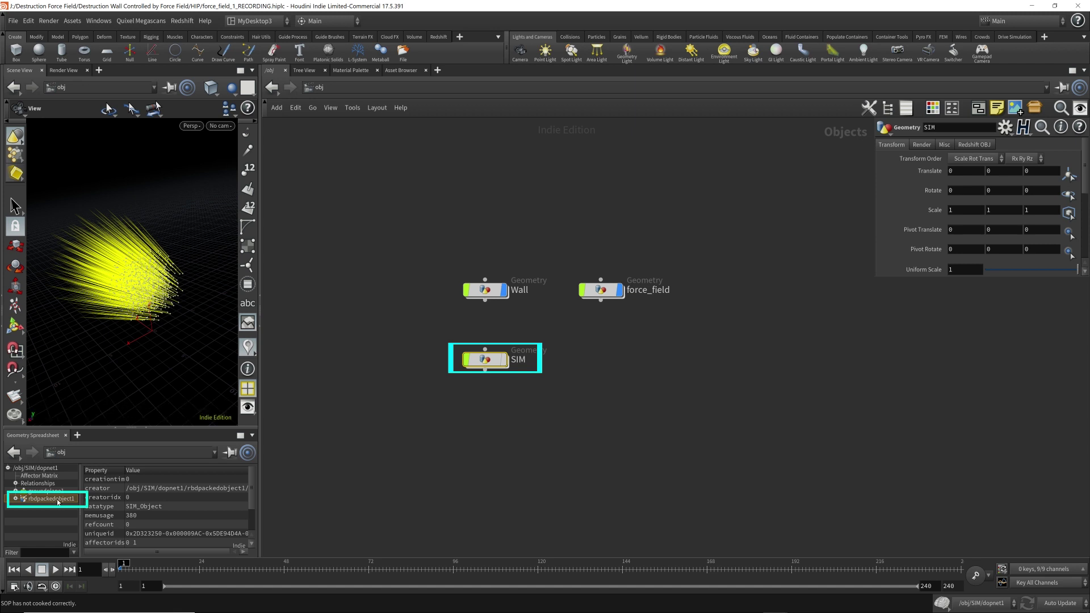
left_click(401, 90)
left_click(430, 140)
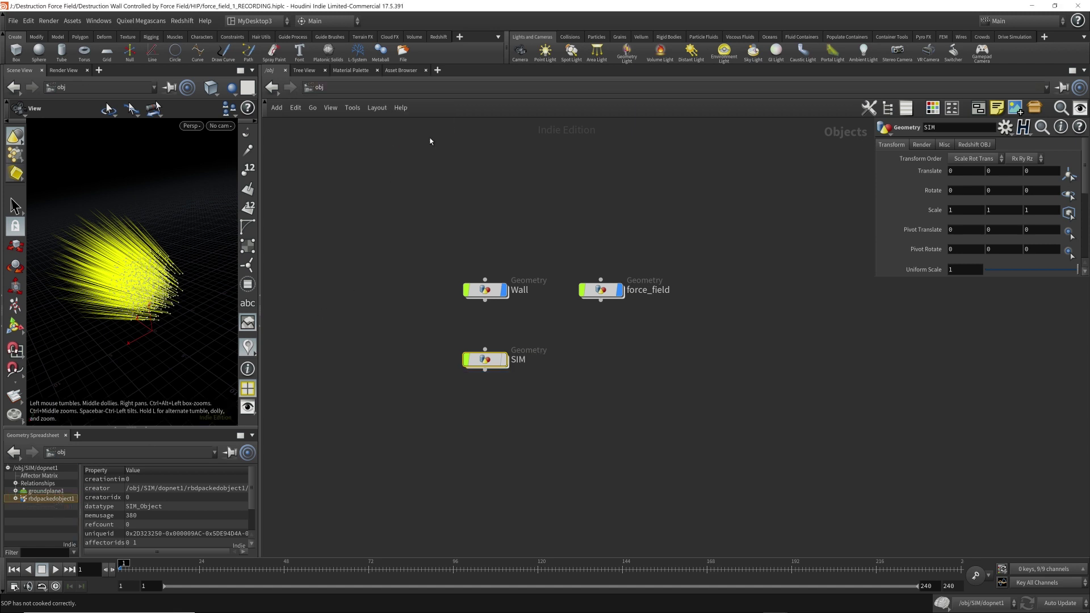
double_click(484, 290)
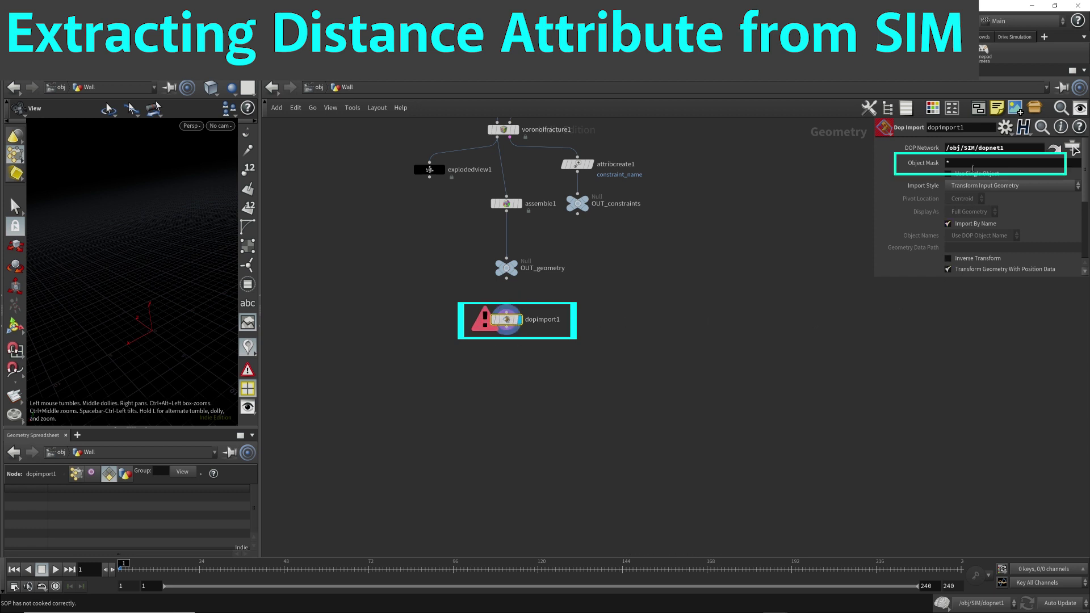
Step: Set dopimport1's Object Mask to rbd* and its Import Style to Fetch Geometry from DOP Network
type("rbd")
key("Return")
left_click(984, 187)
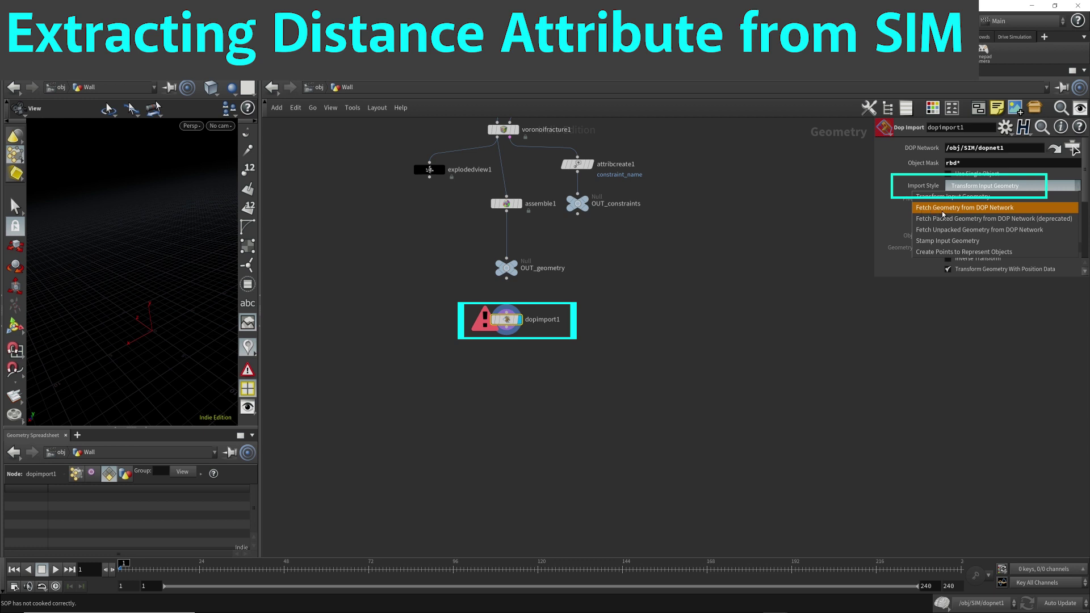
left_click(1018, 210)
mouse_move(189, 265)
left_mouse_down()
mouse_move(153, 285)
mouse_move(197, 272)
mouse_move(175, 267)
mouse_move(192, 265)
left_mouse_up()
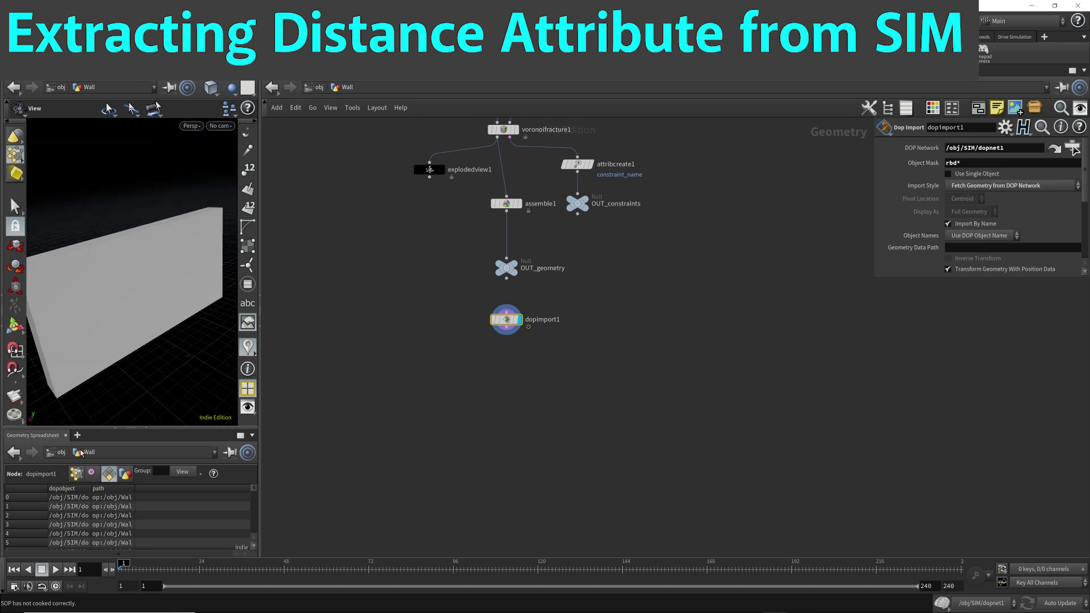
Step: Compare the number of points in dopimport1 and assemble1 using the geometry spreadsheet's point data and the node information
left_click(76, 473)
scroll(128, 520, "down", 10)
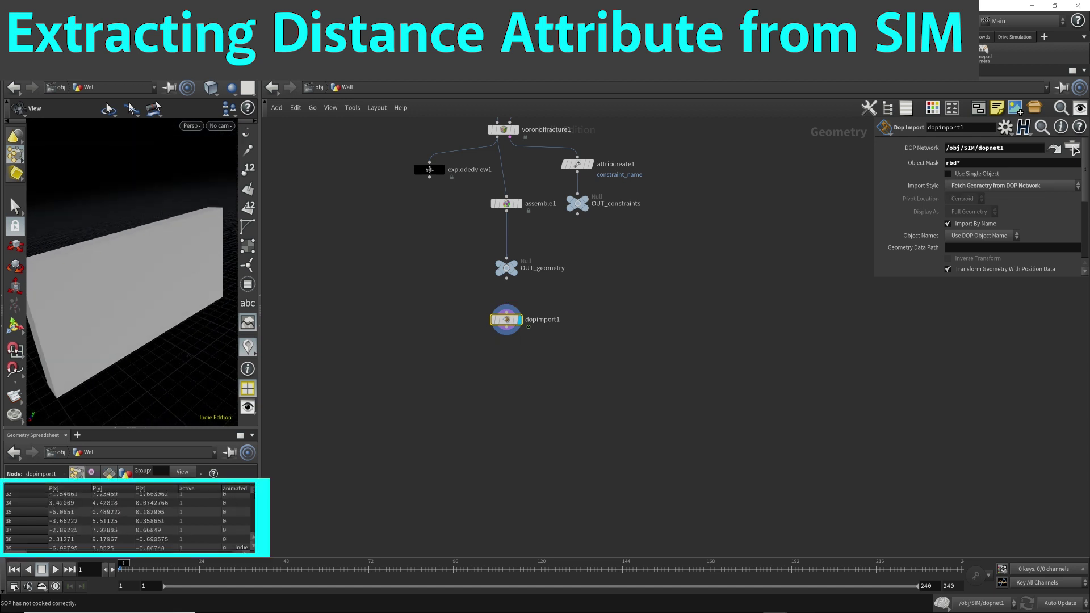
left_click_drag(254, 493, 255, 539)
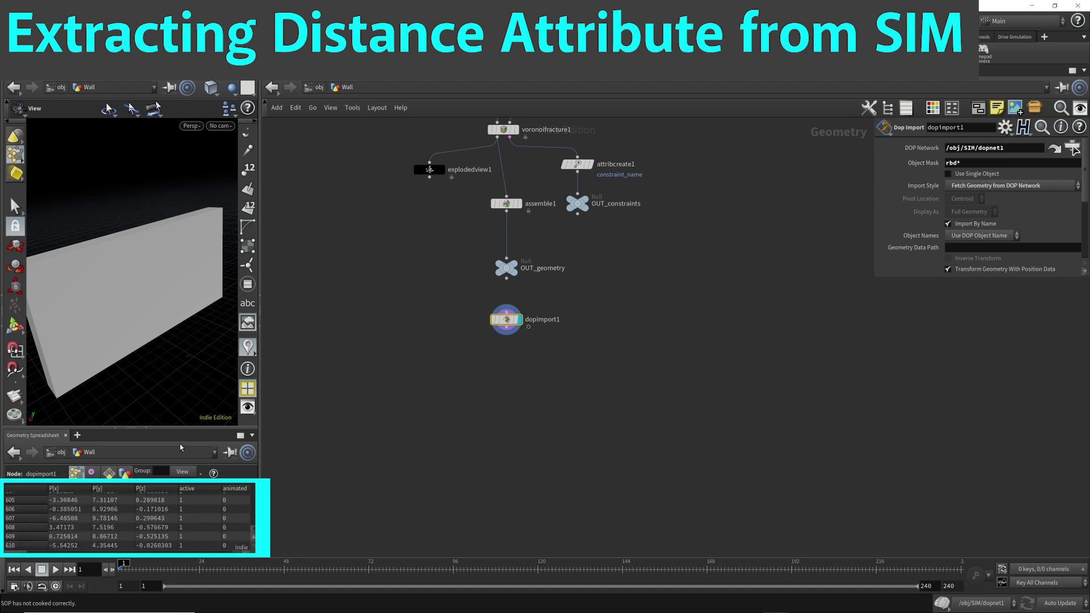
left_click(507, 205)
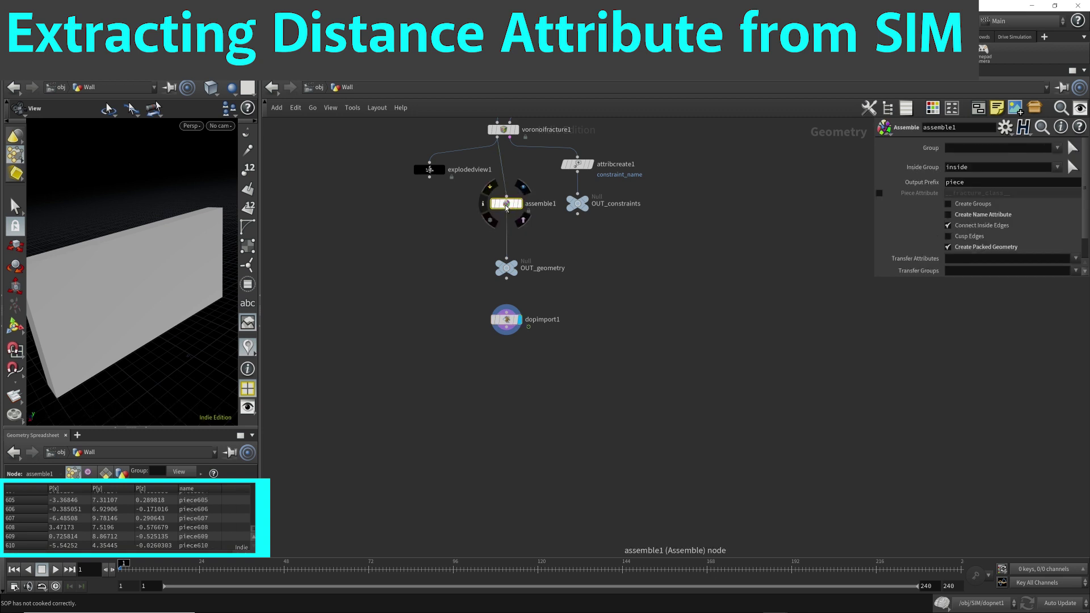
left_click(483, 205)
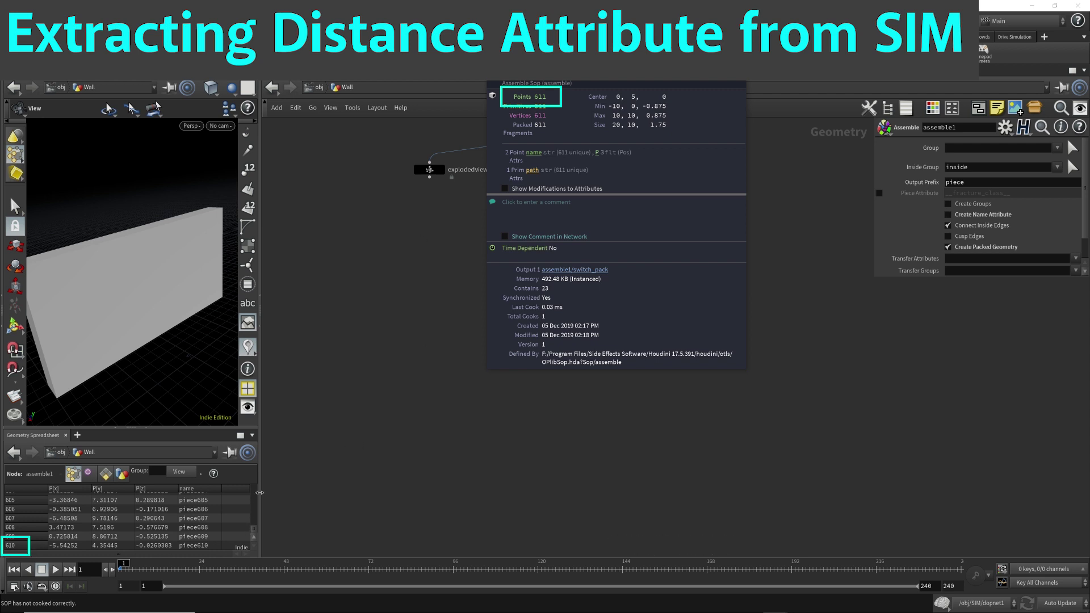
mouse_move(253, 536)
left_mouse_down()
mouse_move(255, 471)
mouse_move(254, 554)
left_mouse_up()
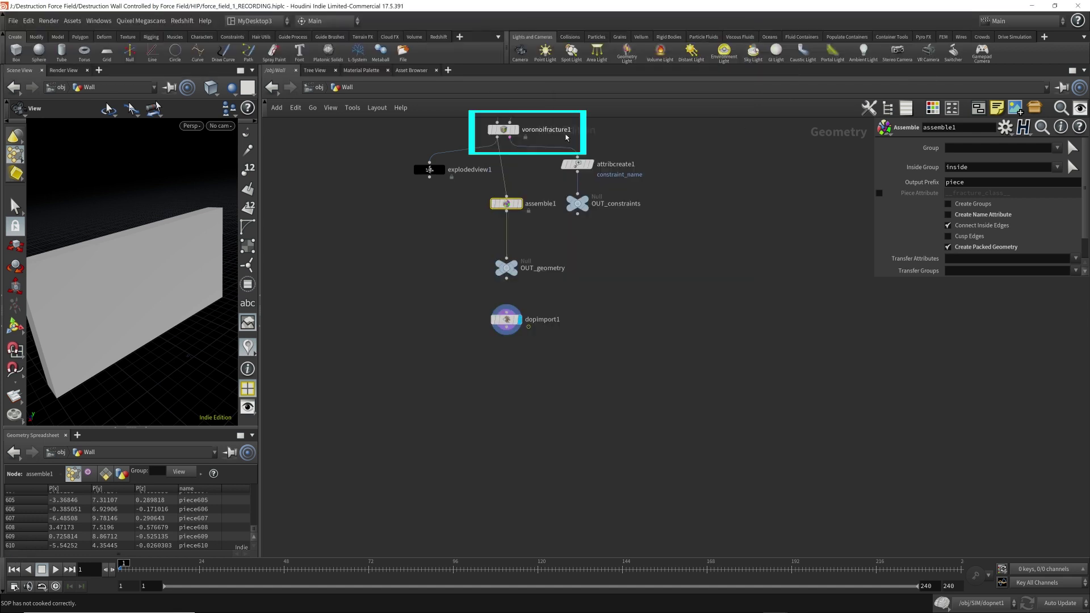
Step: Check the point count of voronoifracture1 and the Create Packed Geometry option on assemble1
left_click(503, 131)
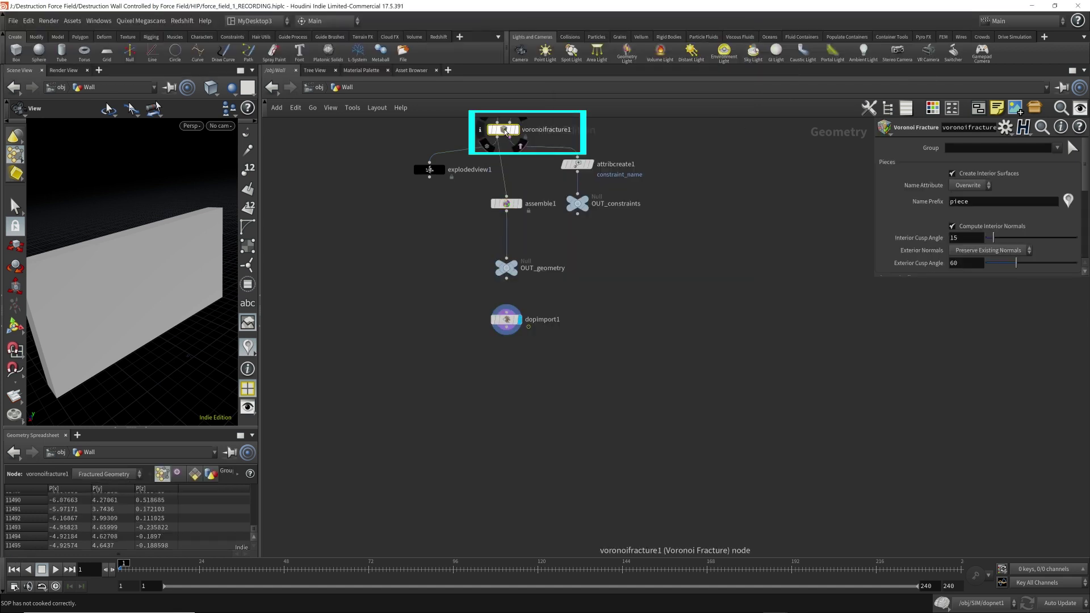
left_click(479, 132)
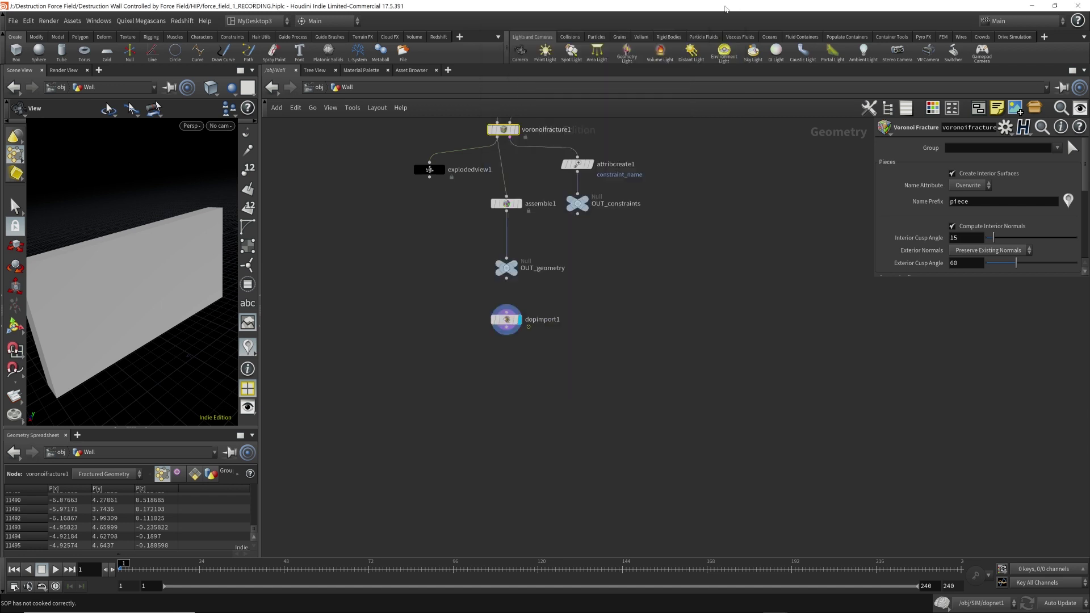
left_click(506, 203)
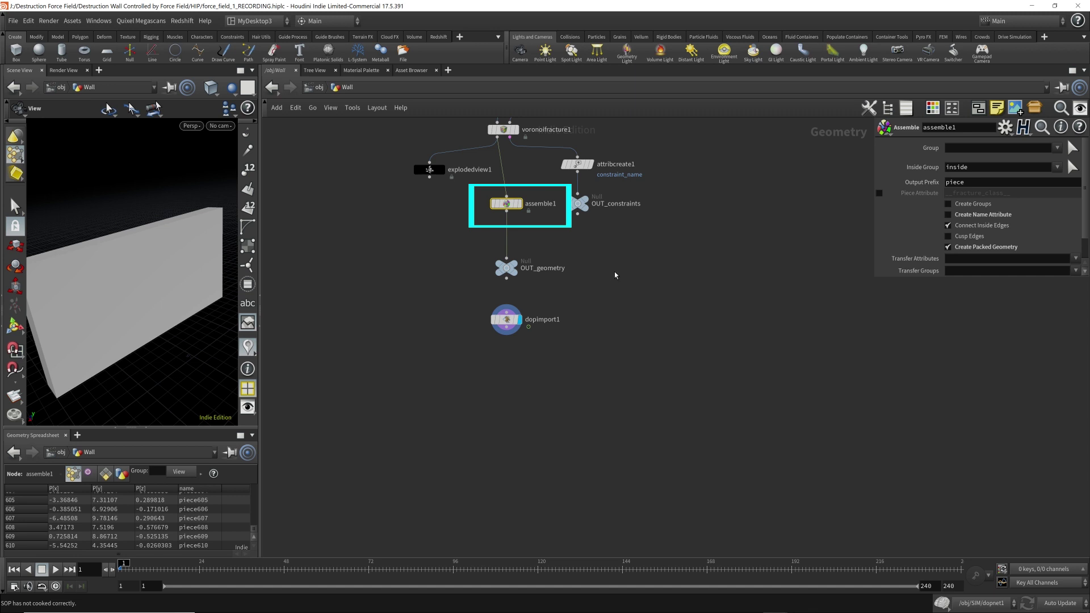
Step: Change dopimport1's Import Style to Fetch Unpacked Geometry from DOP Network
left_click(511, 321)
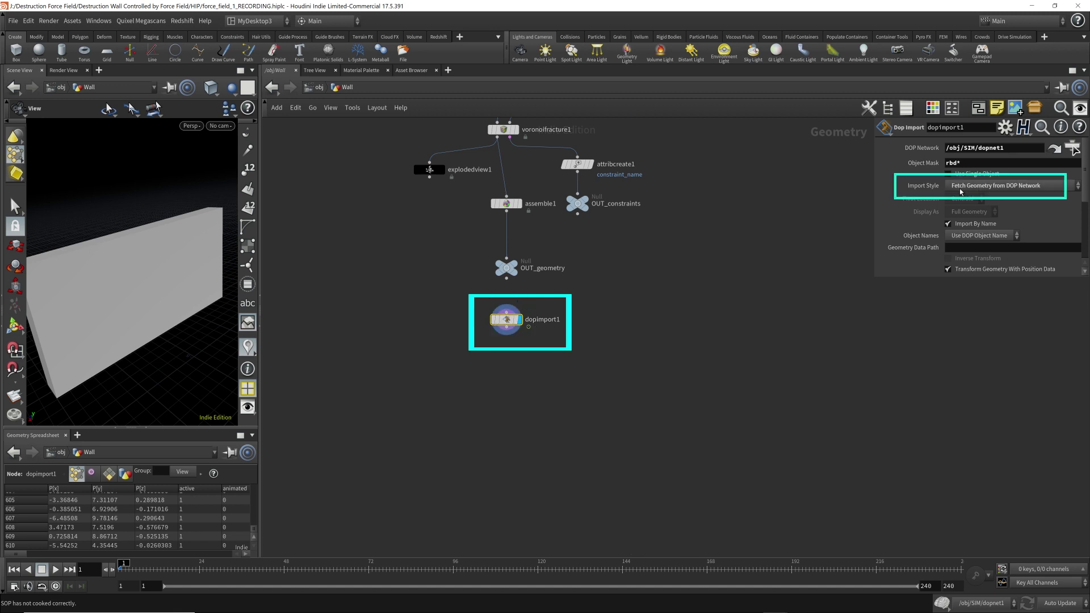
left_click(1029, 192)
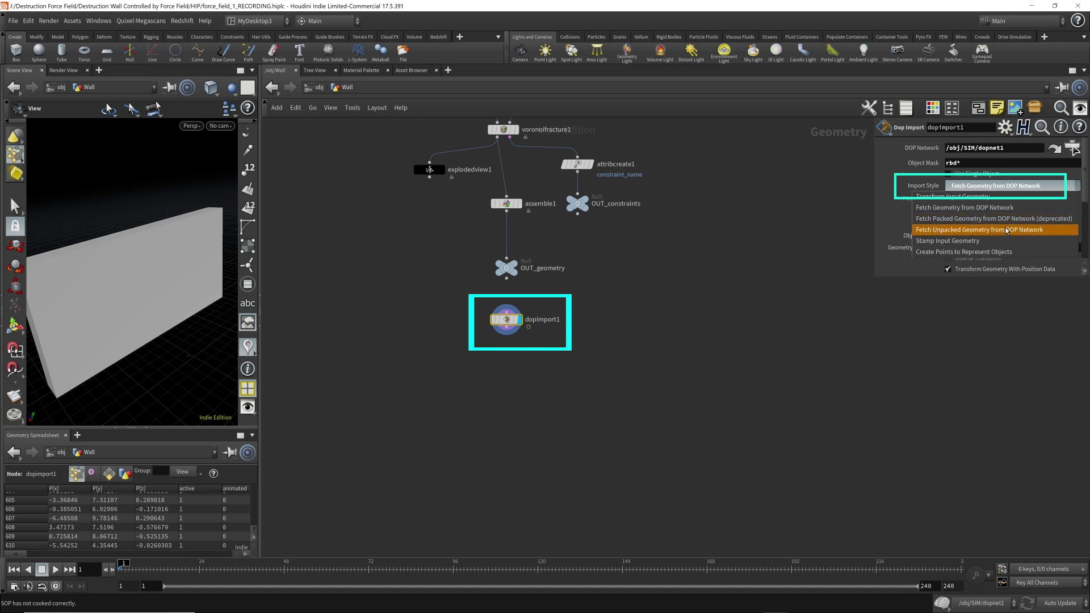
left_click(953, 230)
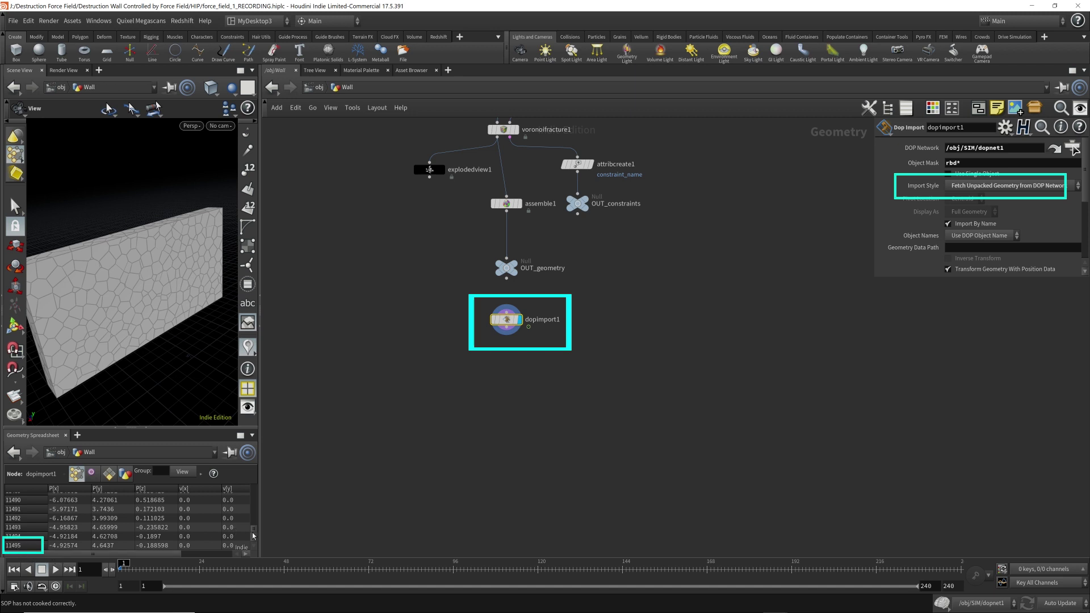
Step: Compare dopimport1's unpacked points with voronoifracture1's and check dopimport1's point attribute columns for a distance attribute
mouse_move(254, 534)
left_mouse_down()
mouse_move(253, 487)
mouse_move(254, 529)
left_mouse_up()
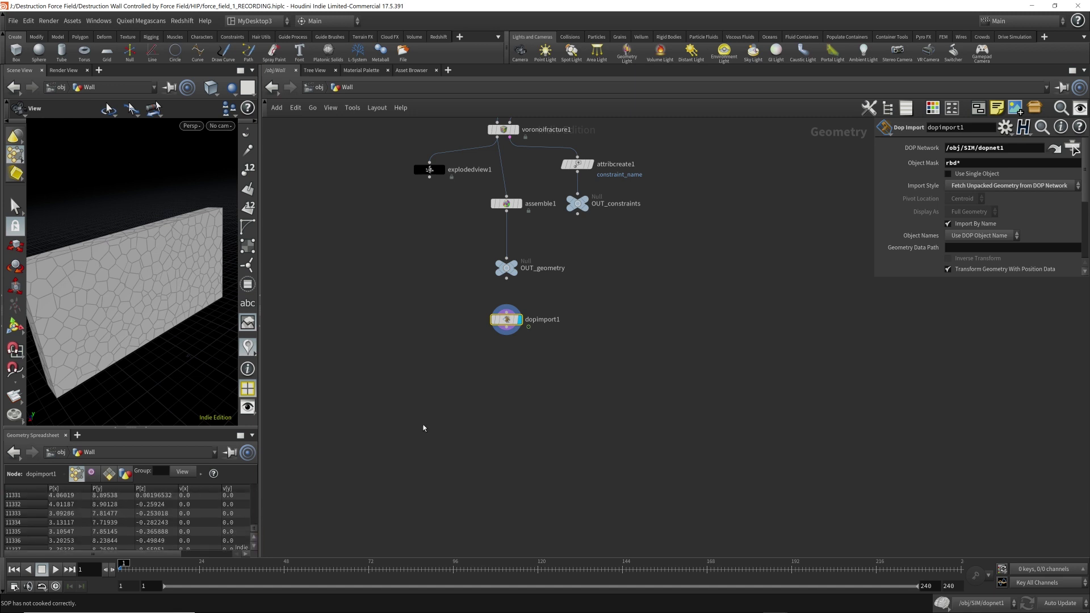
left_click(503, 130)
left_click(507, 324)
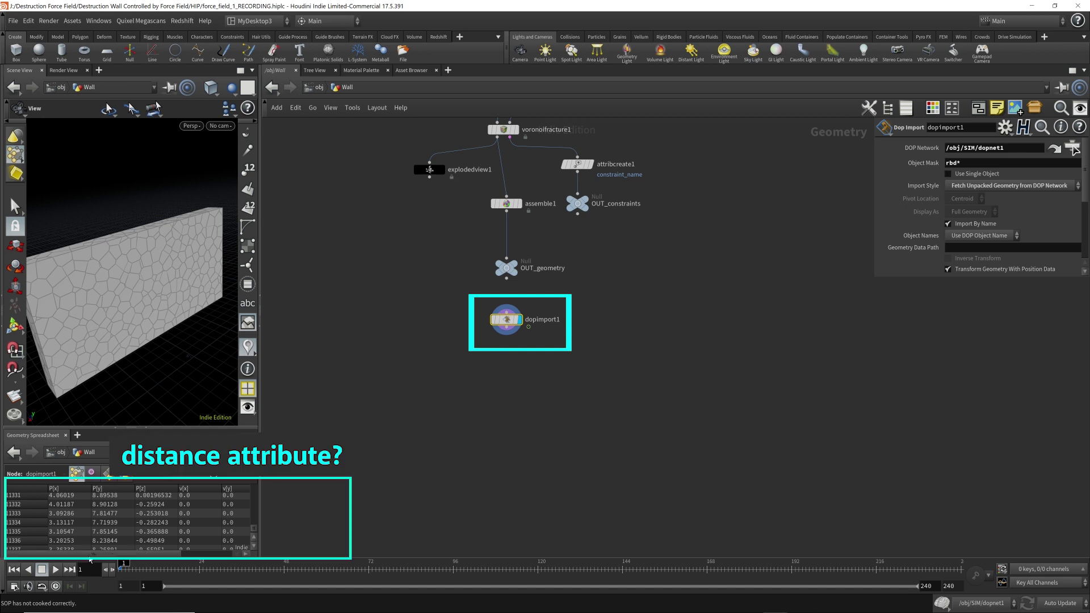
left_click_drag(88, 554, 184, 555)
left_click_drag(260, 486, 347, 489)
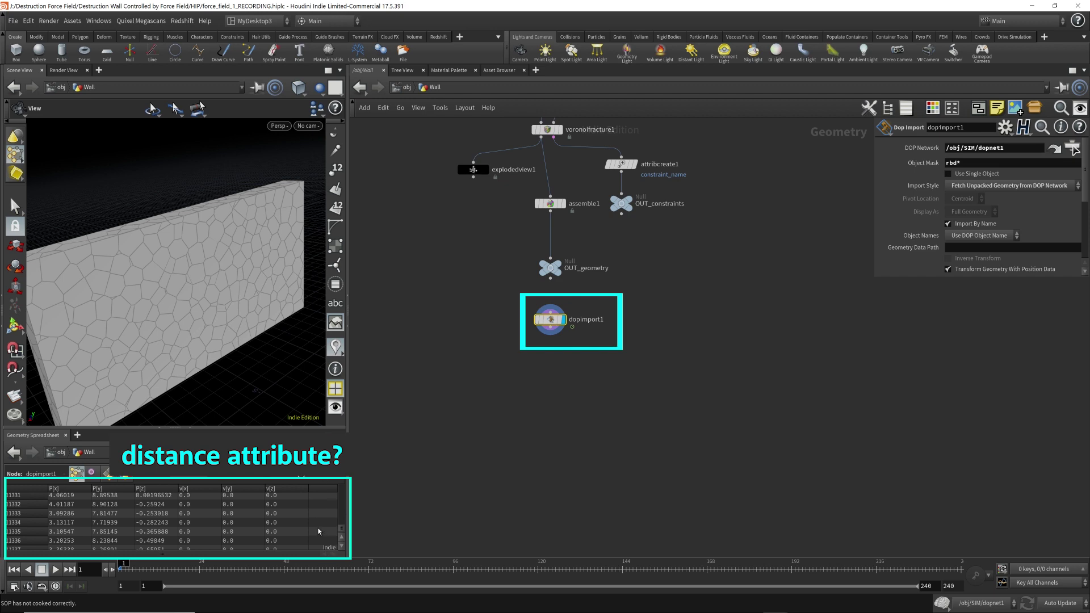
Step: Select SIM at the object level, open rbdpackedobject1's Geometry data and look through its point attributes for distance
left_click(406, 88)
left_click(548, 357)
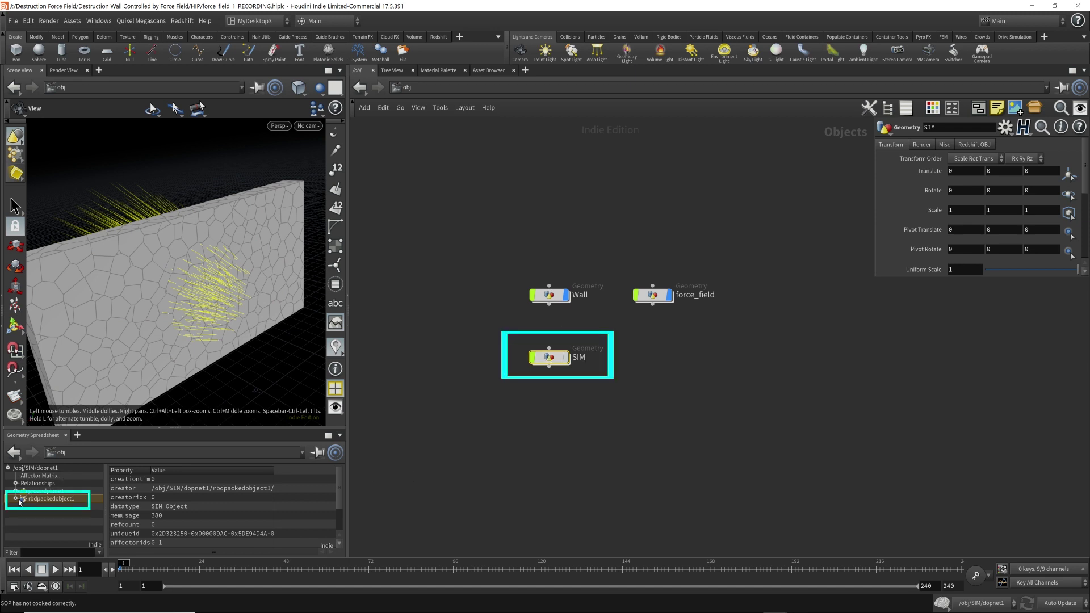
left_click(16, 499)
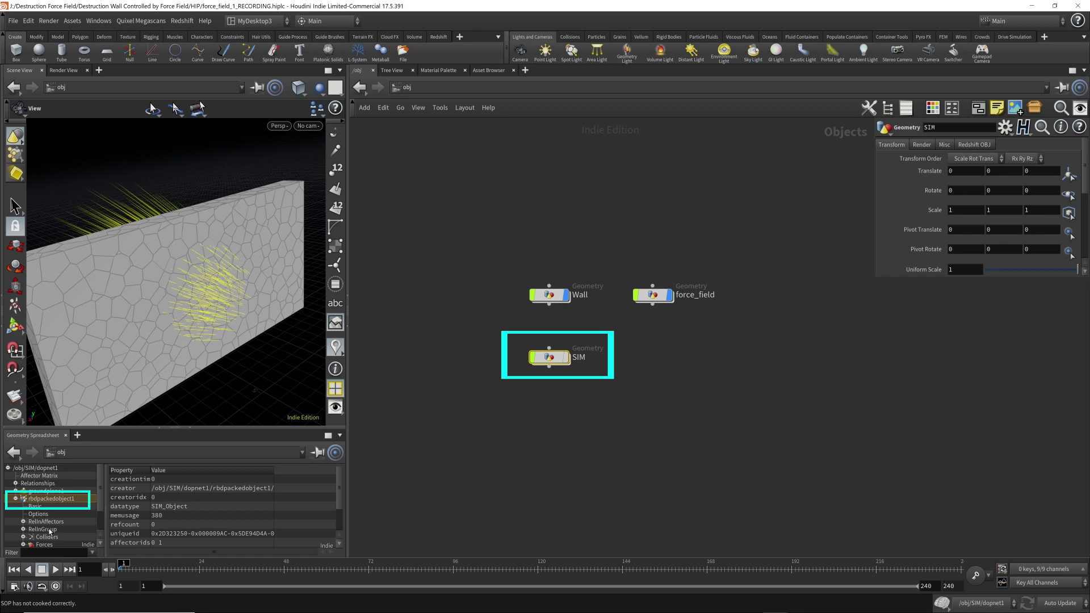
scroll(50, 532, "down", 1)
left_click(49, 529)
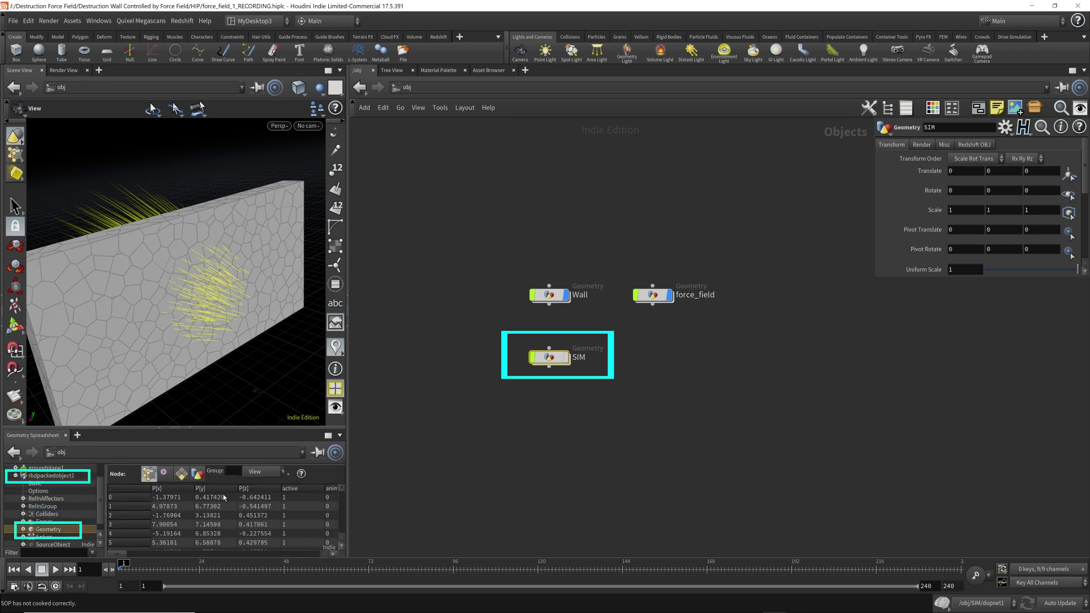
left_click_drag(348, 501, 508, 501)
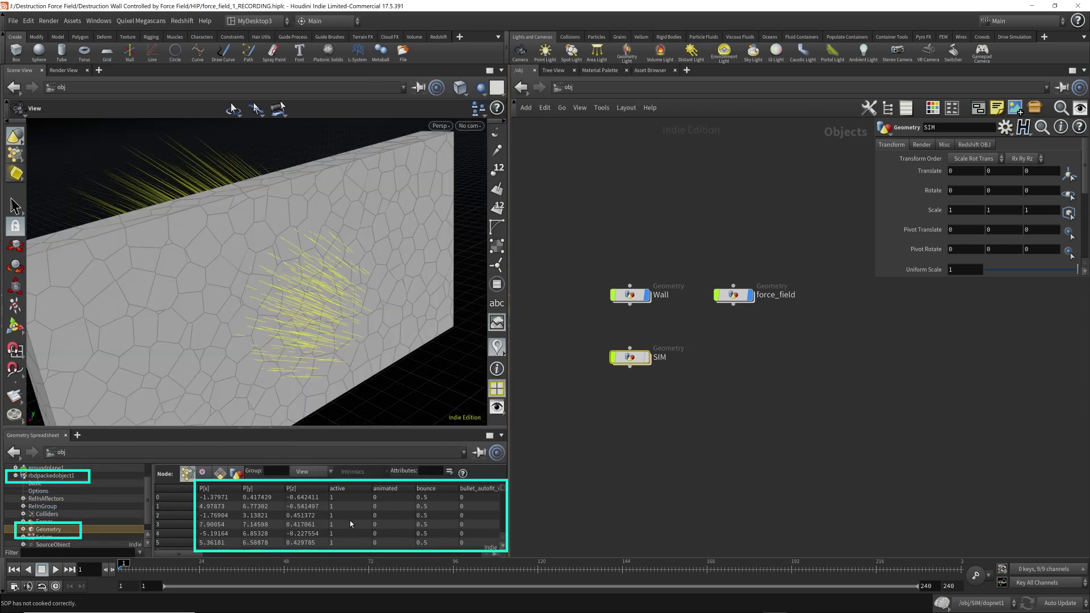
left_click_drag(179, 552, 319, 554)
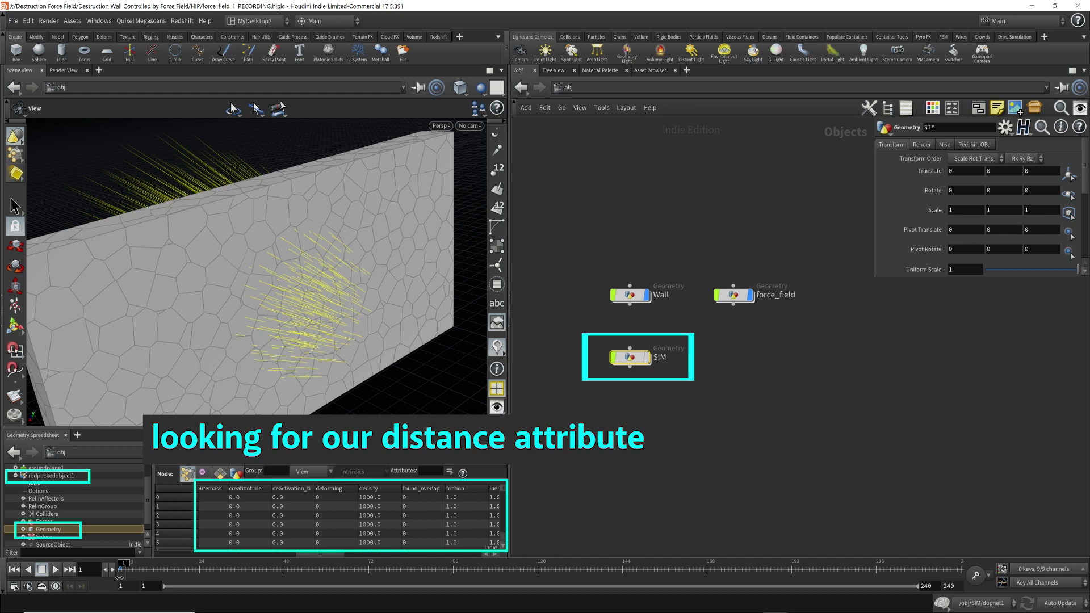
Step: Play the simulation to frame 8 and filter the spreadsheet's attributes to distance
left_click(55, 570)
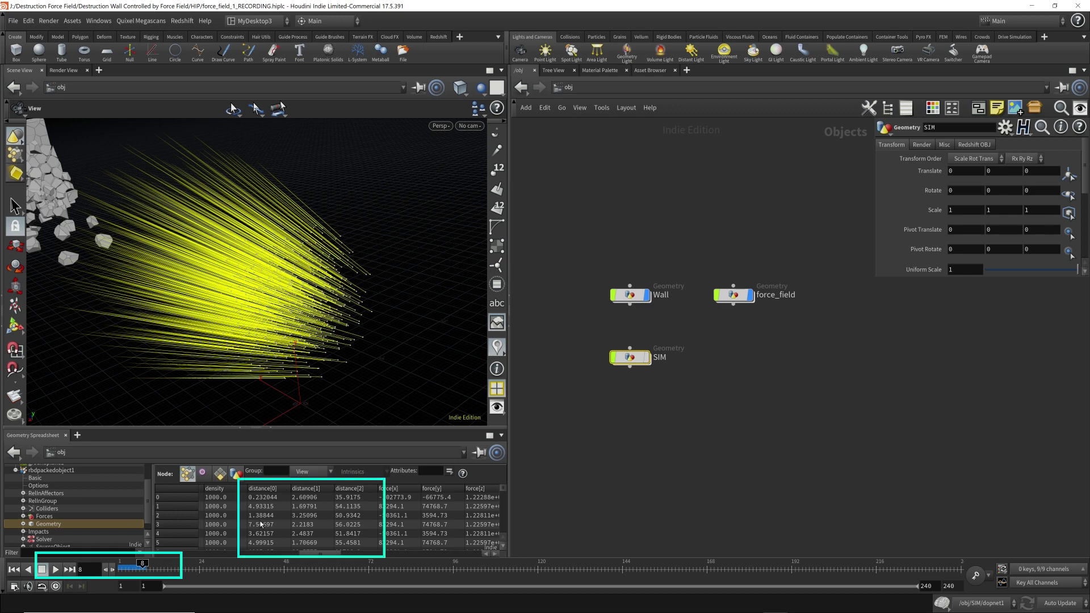
left_click(422, 473)
type("distanc")
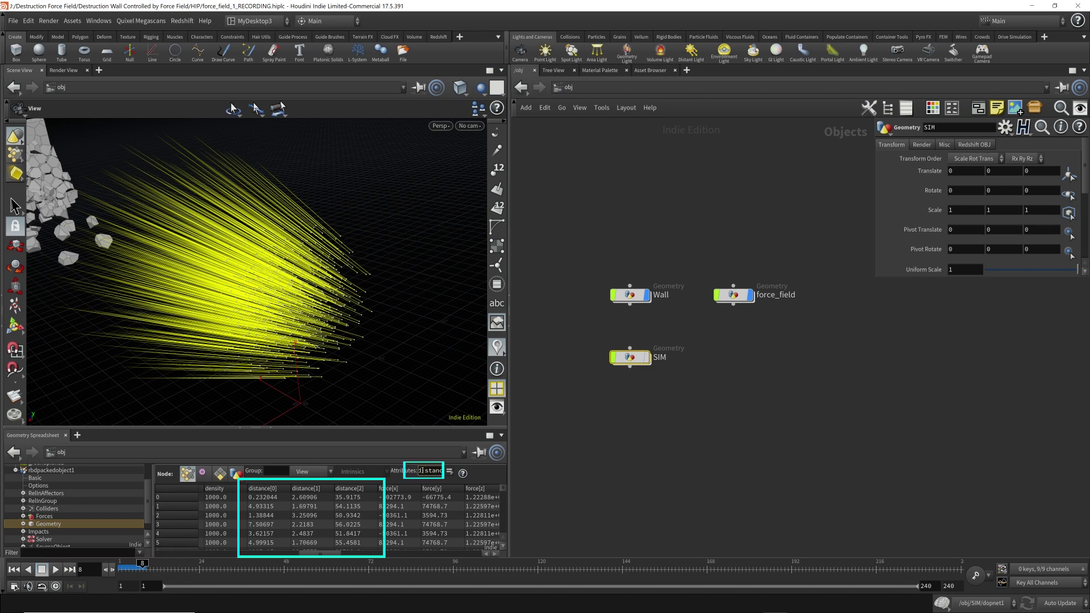
key("Return")
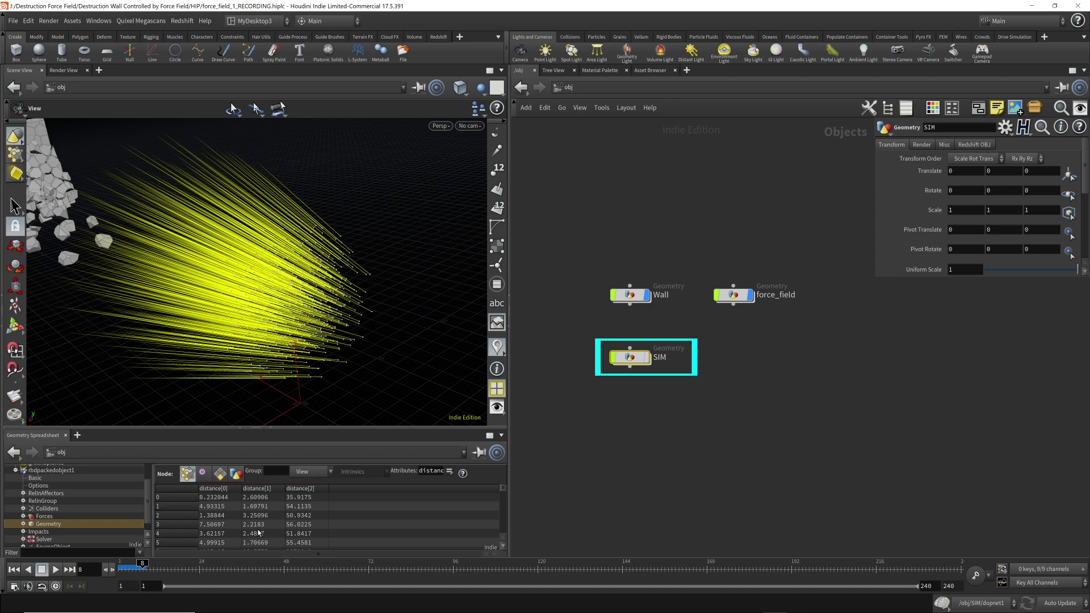
Step: Go into SIM's dopnet1 and its geometryvop1 network to review the distance calculation nodes
double_click(630, 357)
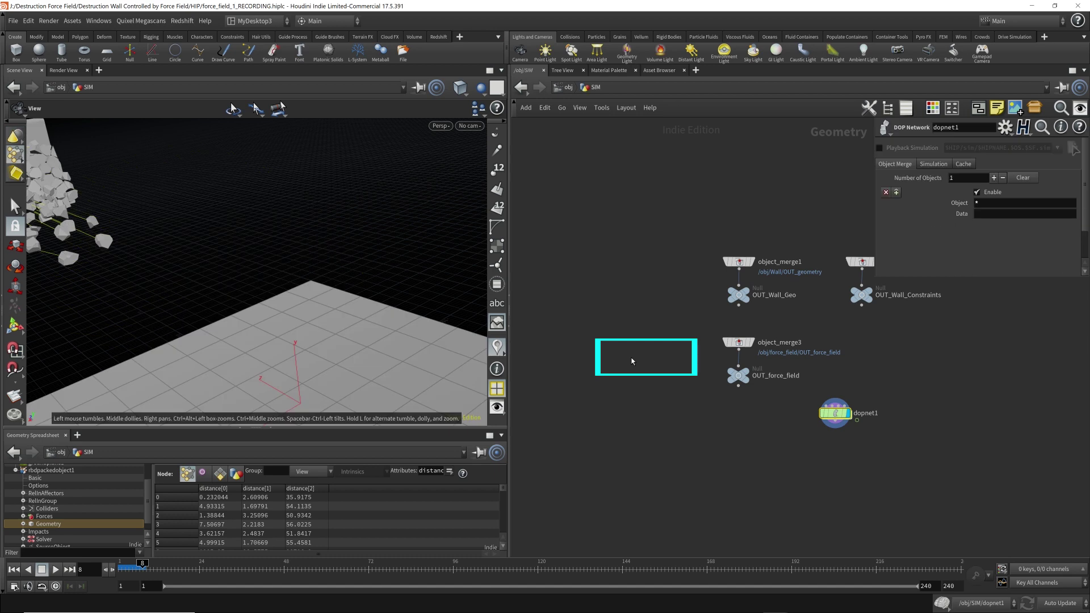
double_click(834, 413)
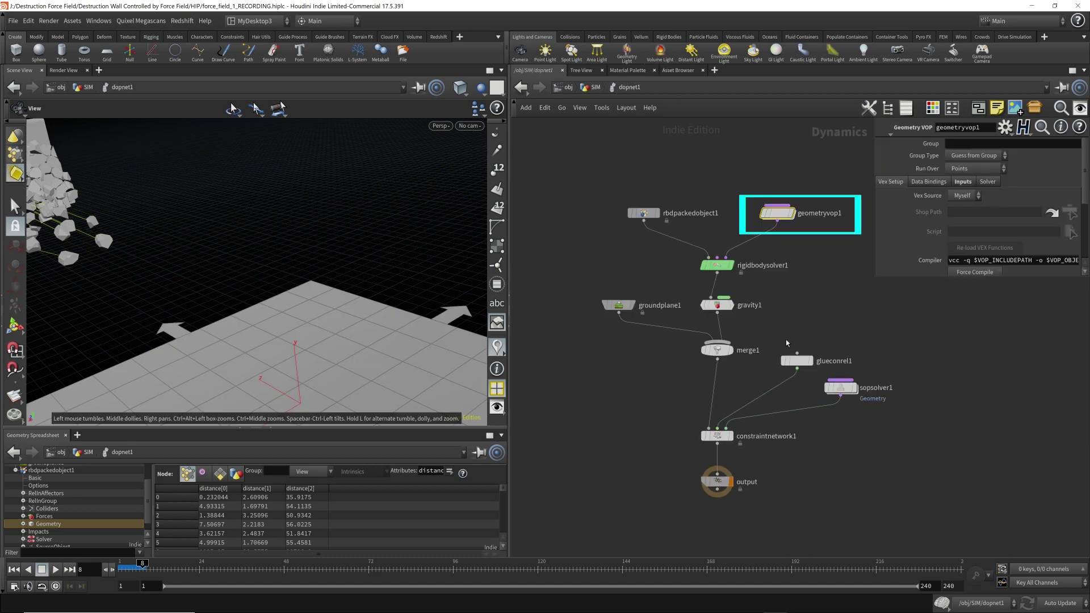
double_click(777, 213)
left_click_drag(509, 232, 345, 233)
middle_click_drag(729, 250, 690, 252)
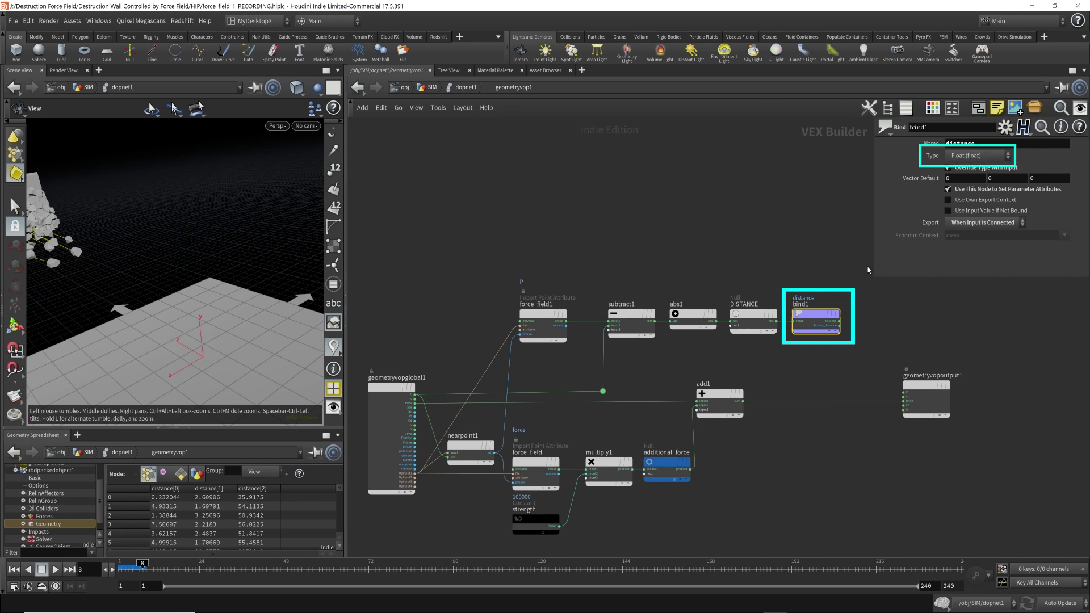
mouse_move(620, 321)
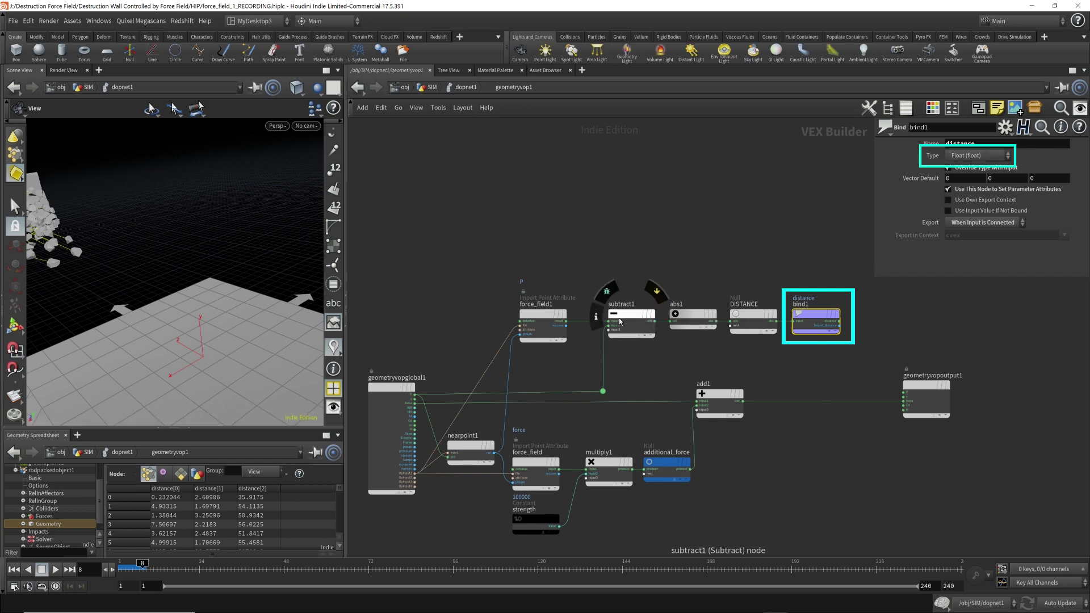
mouse_move(703, 306)
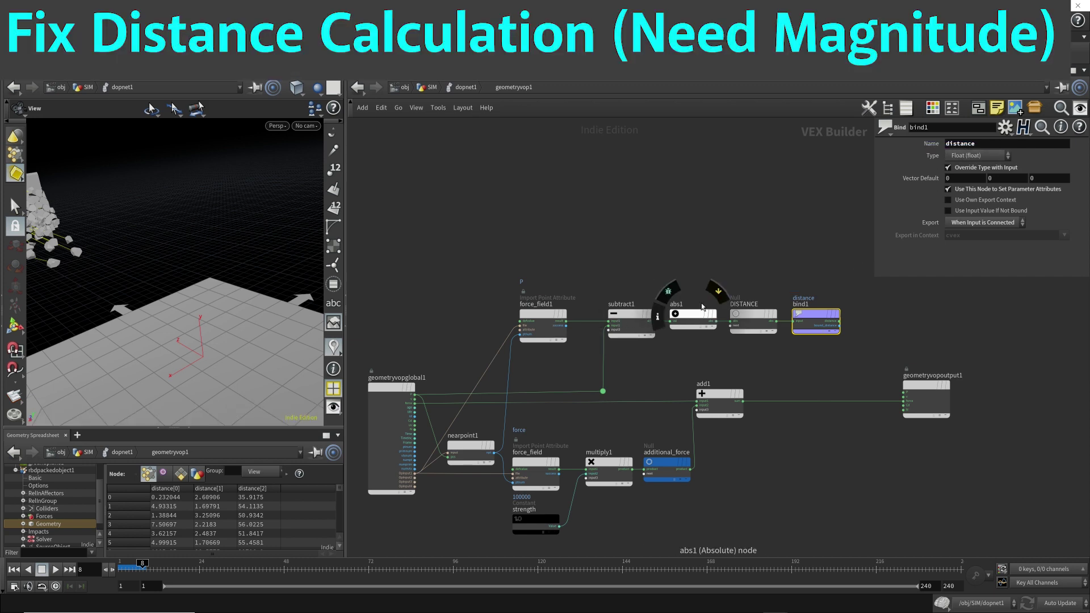
Step: Insert a Length node on the wire between subtract1 and abs1, repositioning abs1, DISTANCE and bind1 to make room
left_click_drag(667, 284, 833, 339)
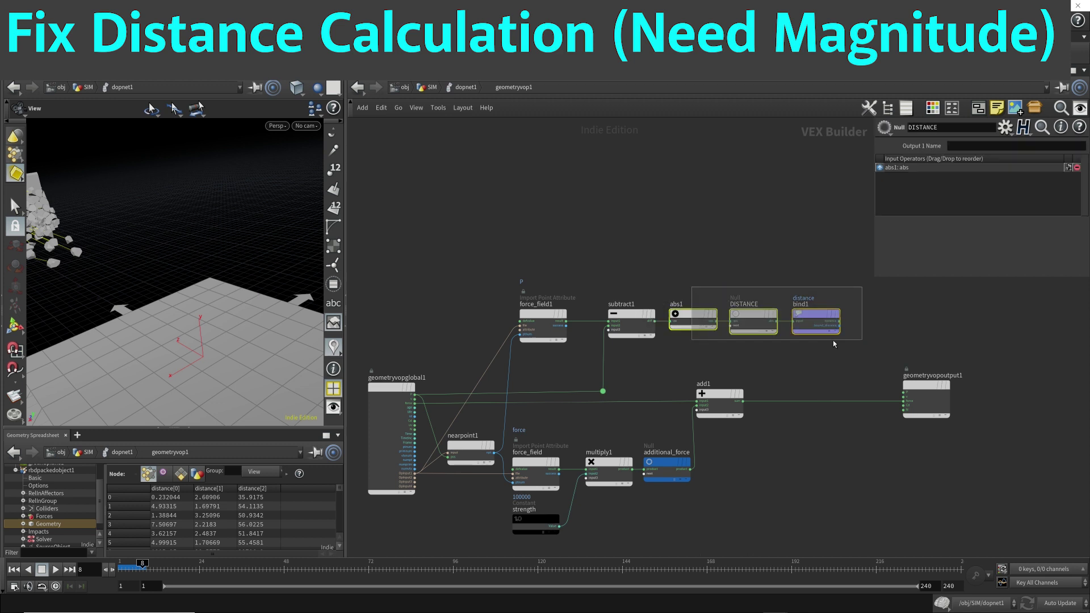
left_click_drag(686, 313, 767, 315)
left_click(695, 297)
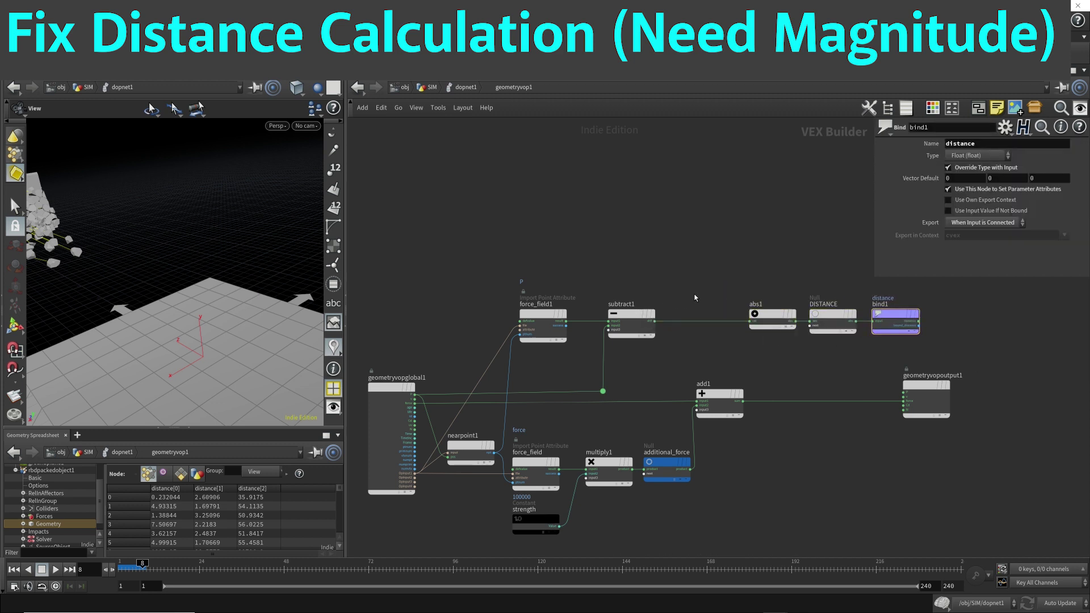
key("Tab")
type("len")
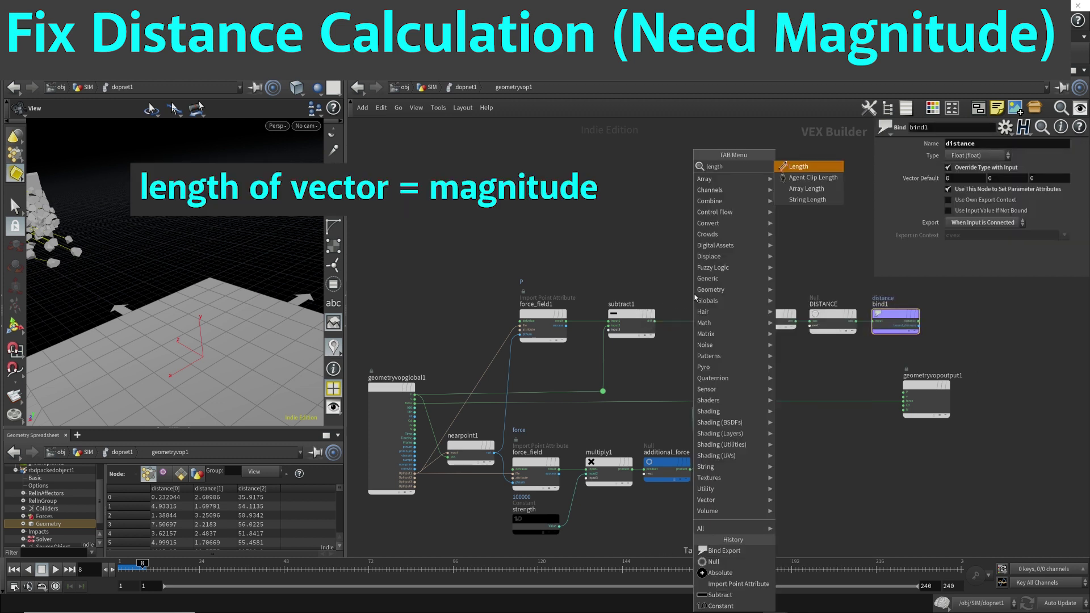
key("Return")
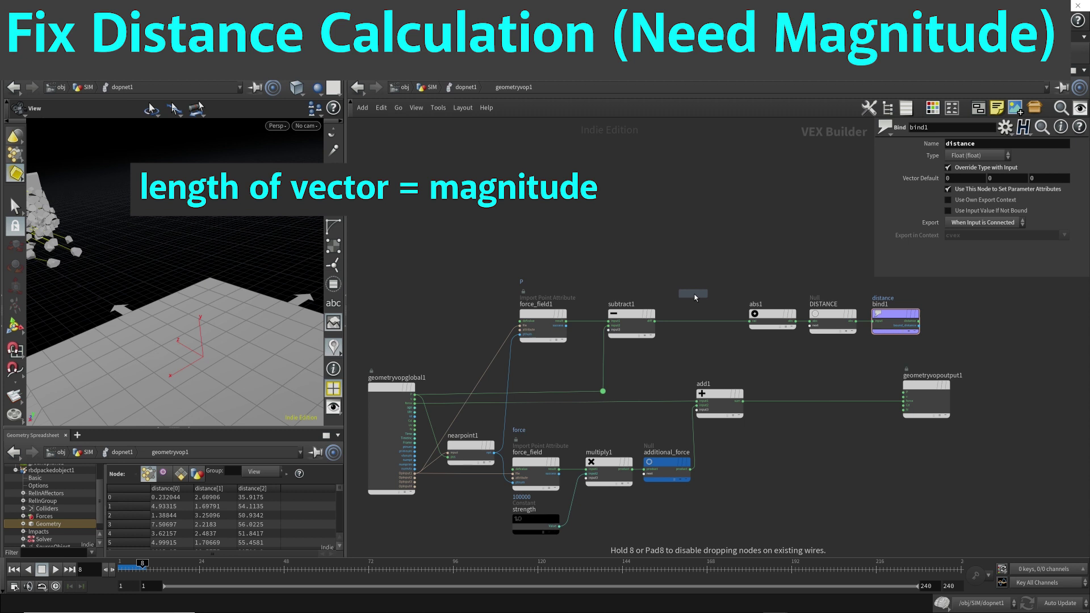
left_click(690, 324)
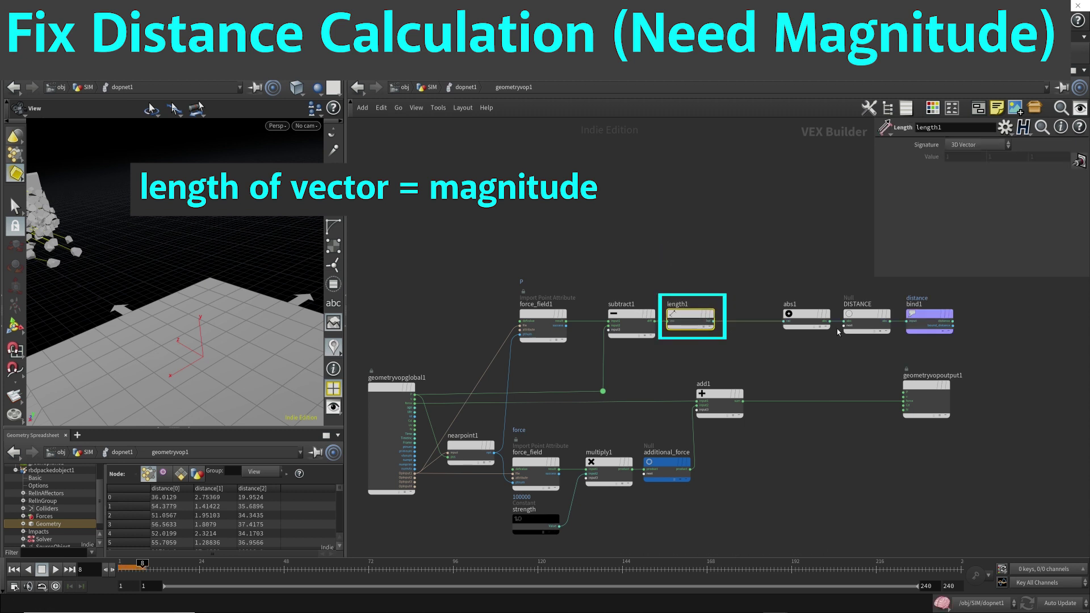
left_click_drag(965, 347, 743, 318)
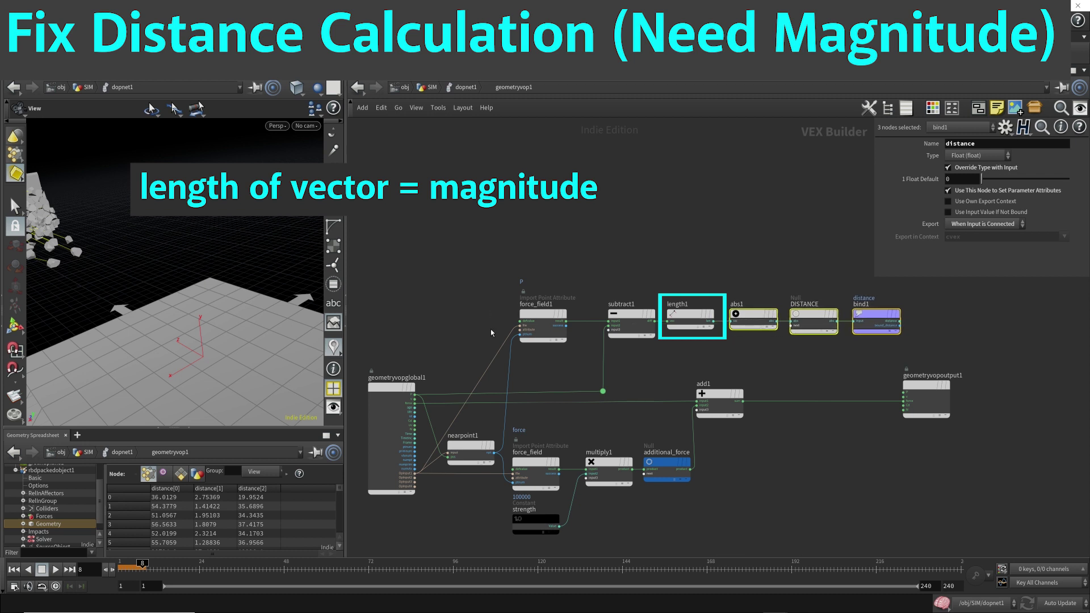
Step: Review the distance calculation through subtract1, force_field1, geometryvopglobal1 and length1
left_click(636, 319)
mouse_move(635, 320)
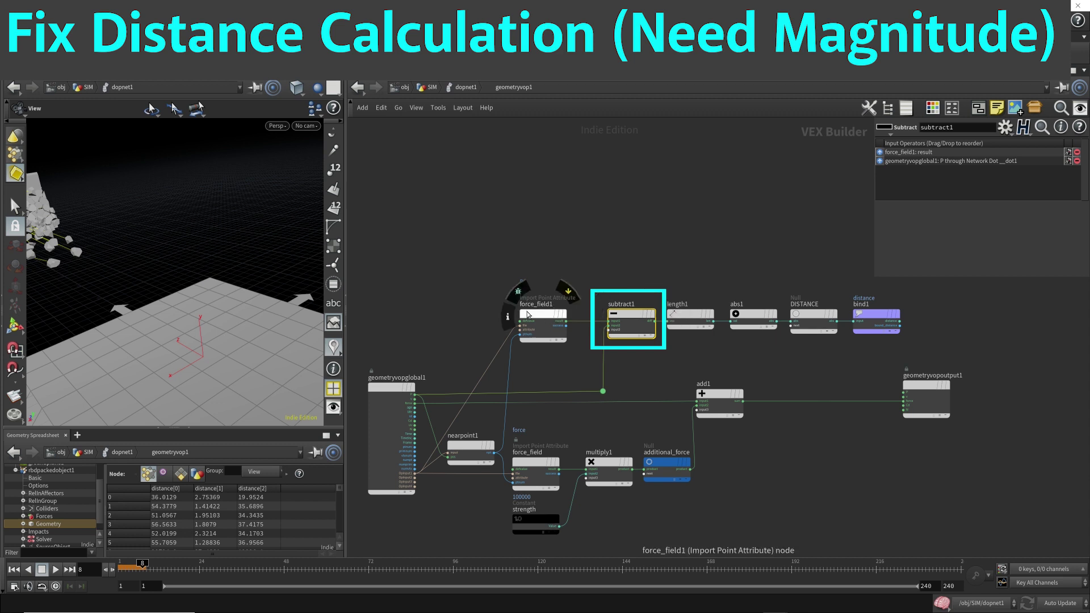
left_click(538, 319)
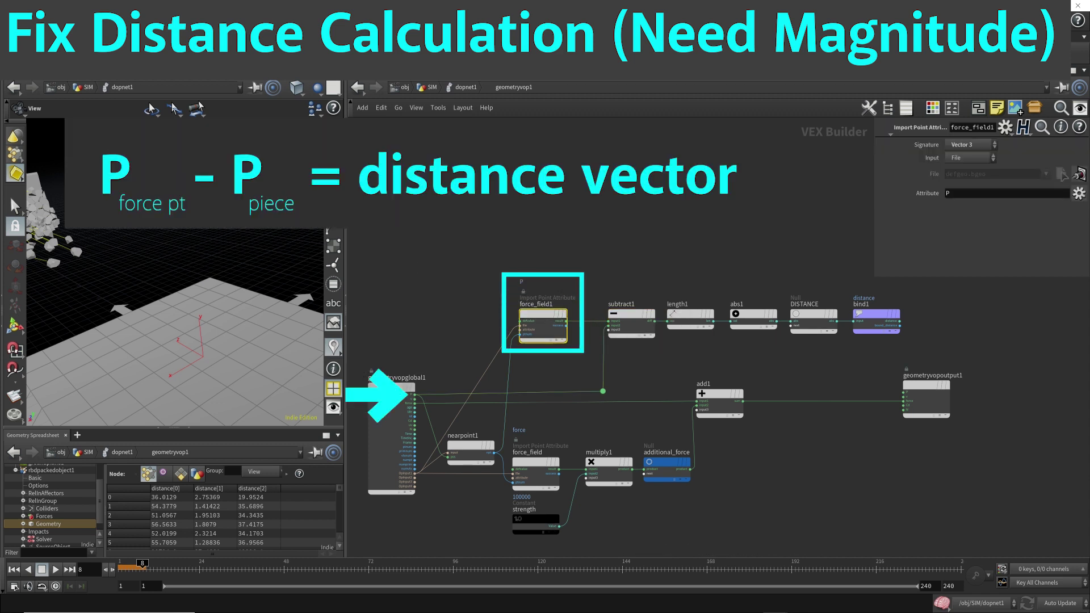
left_click(399, 418)
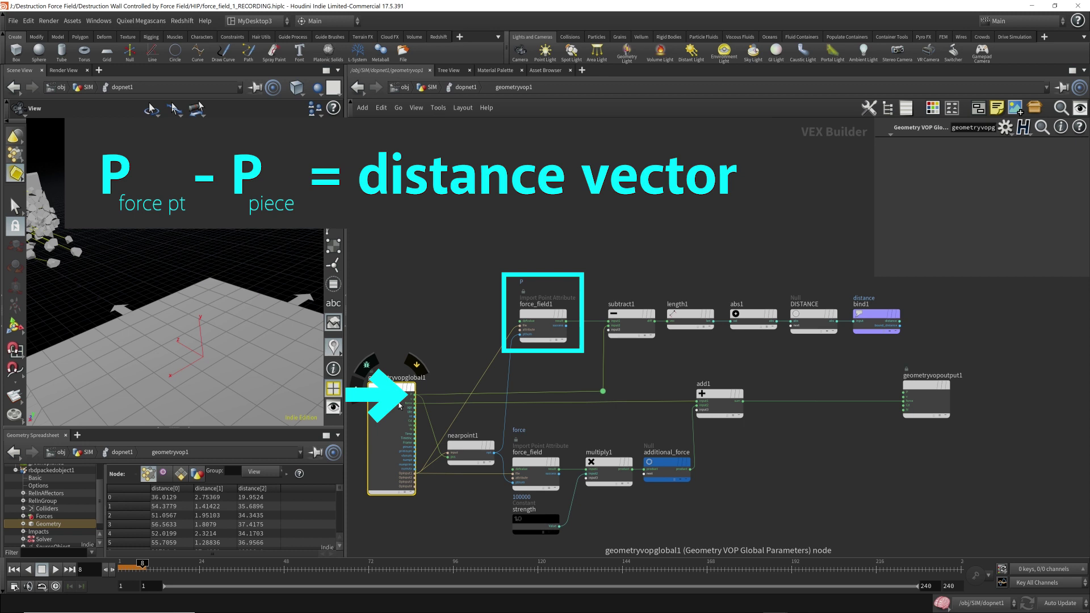
left_click(687, 327)
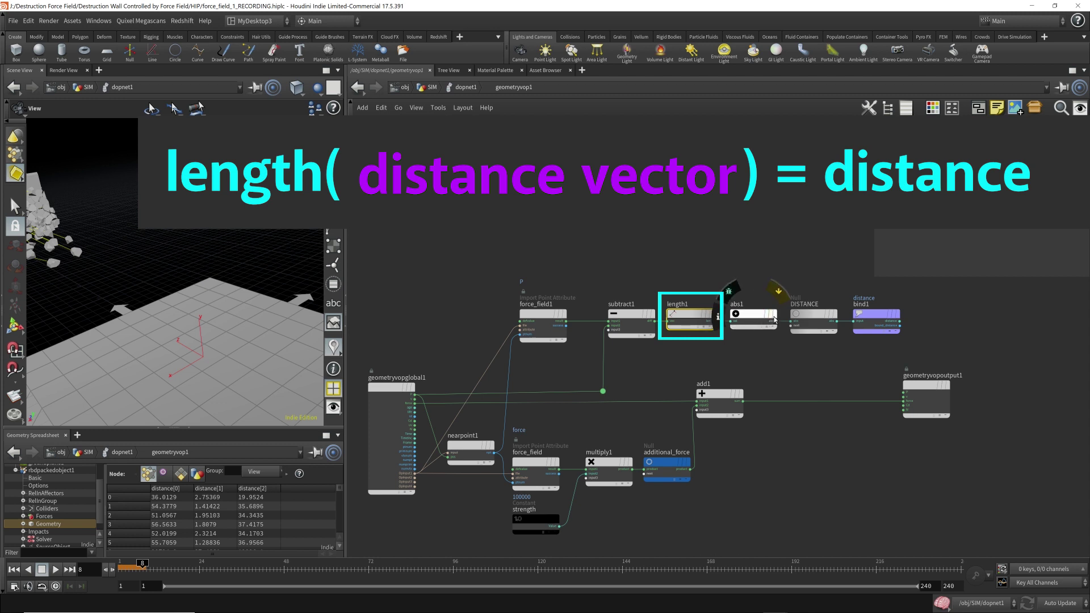
Step: Color the DISTANCE null node blue
left_click(811, 314)
key("c")
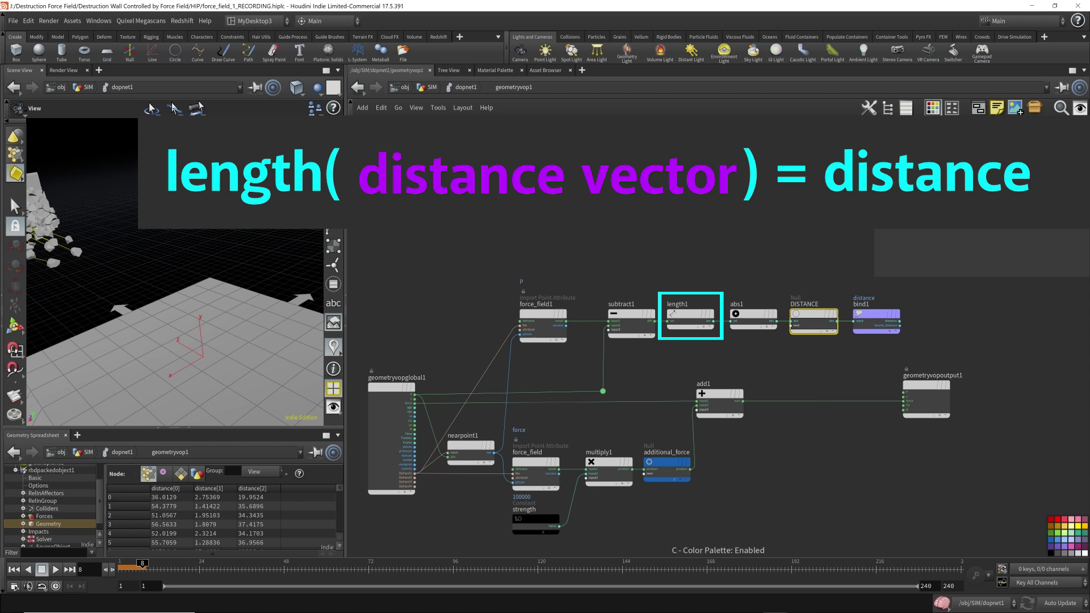
left_click(1051, 540)
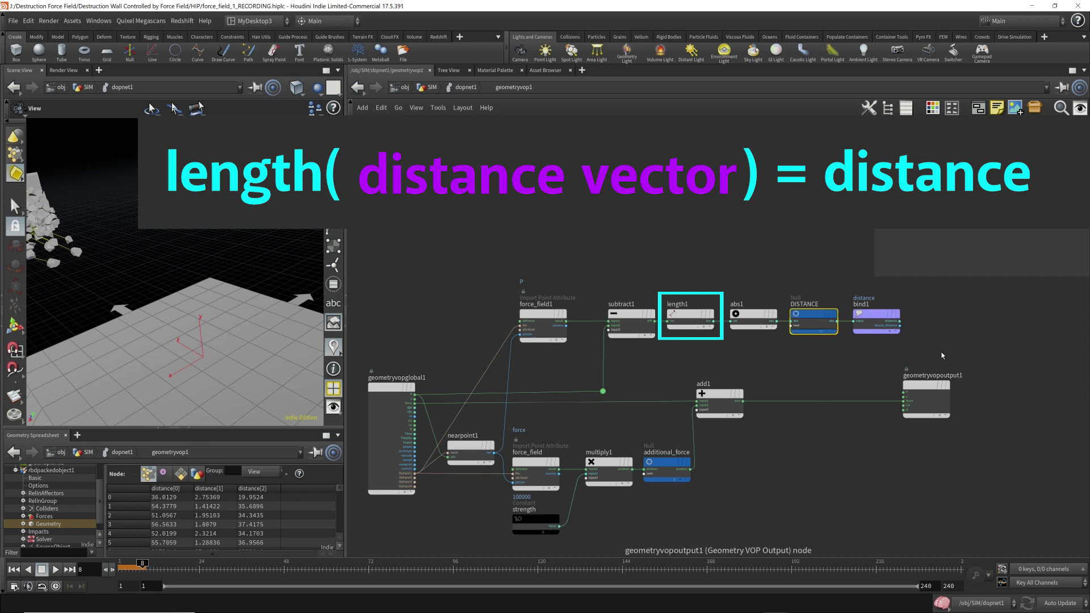
Step: Delete abs1 and move DISTANCE and bind1 closer to length1
left_click(750, 319)
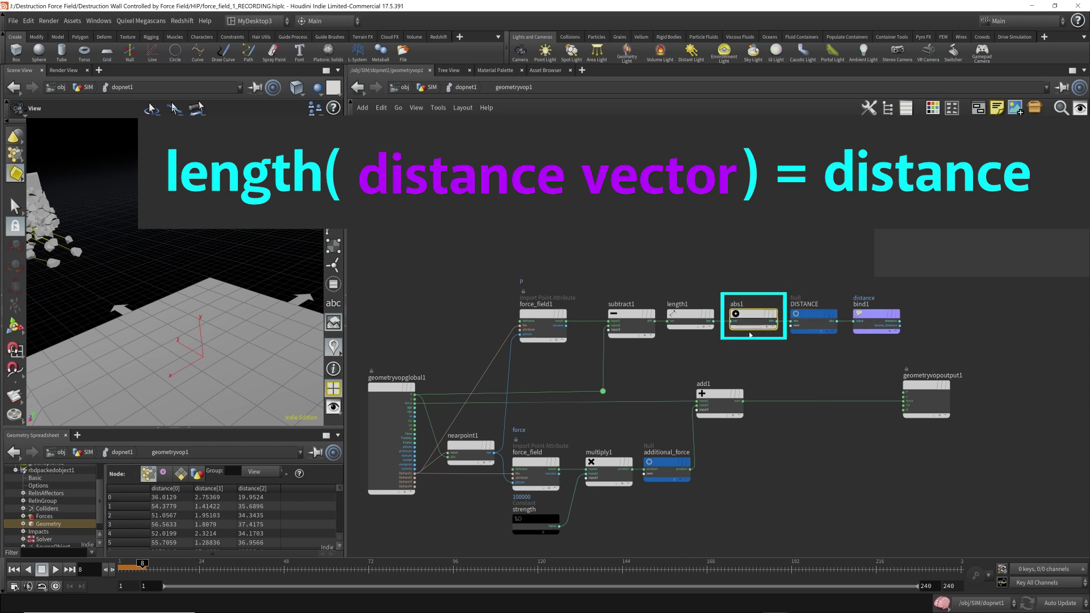
key("Delete")
left_click(803, 315)
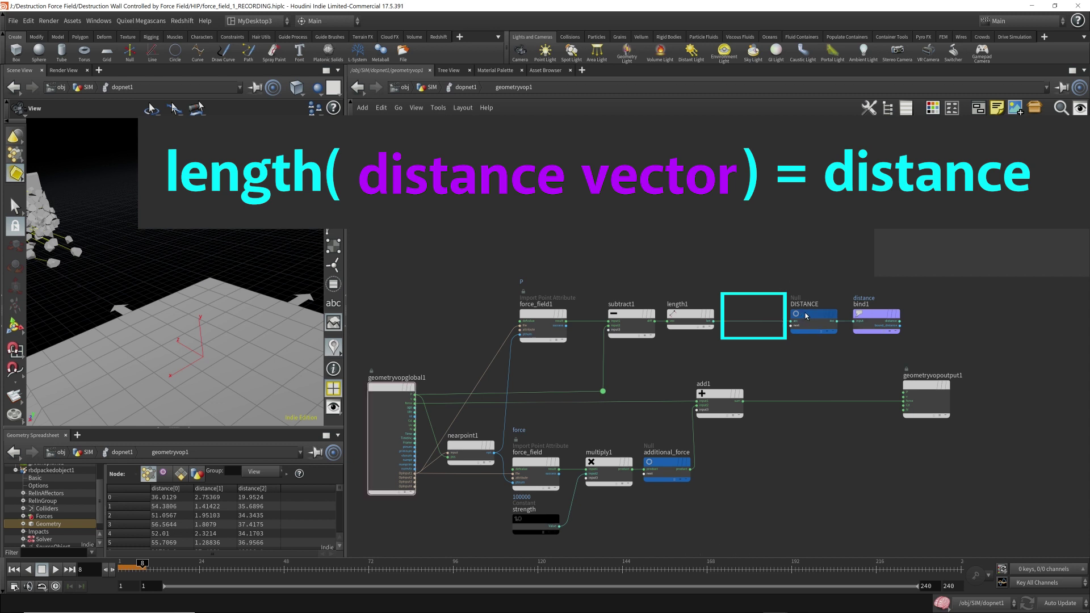
left_click(870, 319, "shift")
left_click_drag(818, 318, 760, 320)
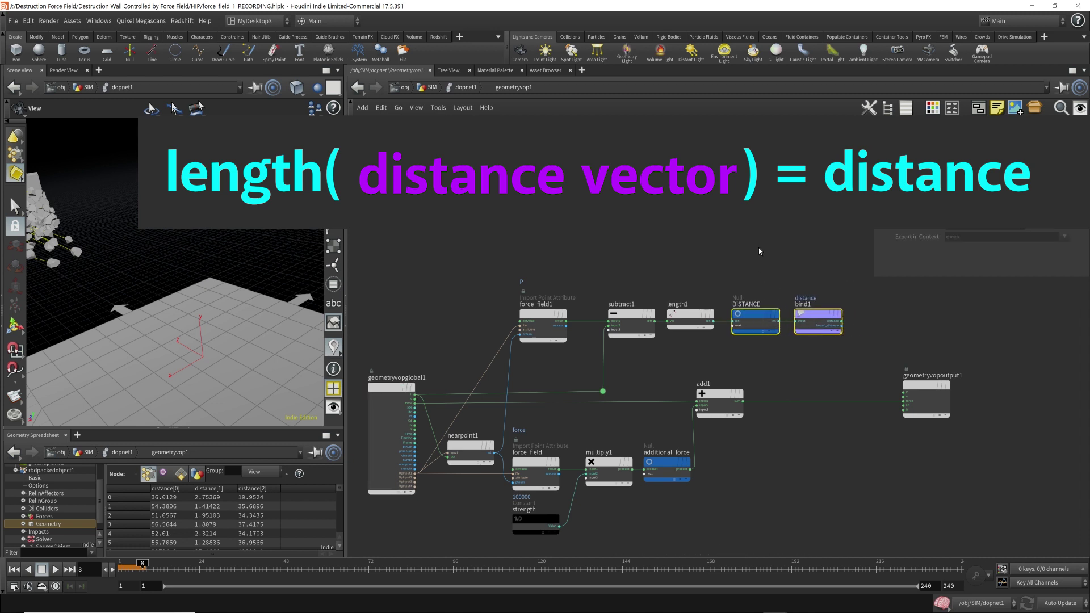
Step: Select bind1 and replay the simulation from frame 1 to frame 10 to check the distance attribute
left_click(813, 318)
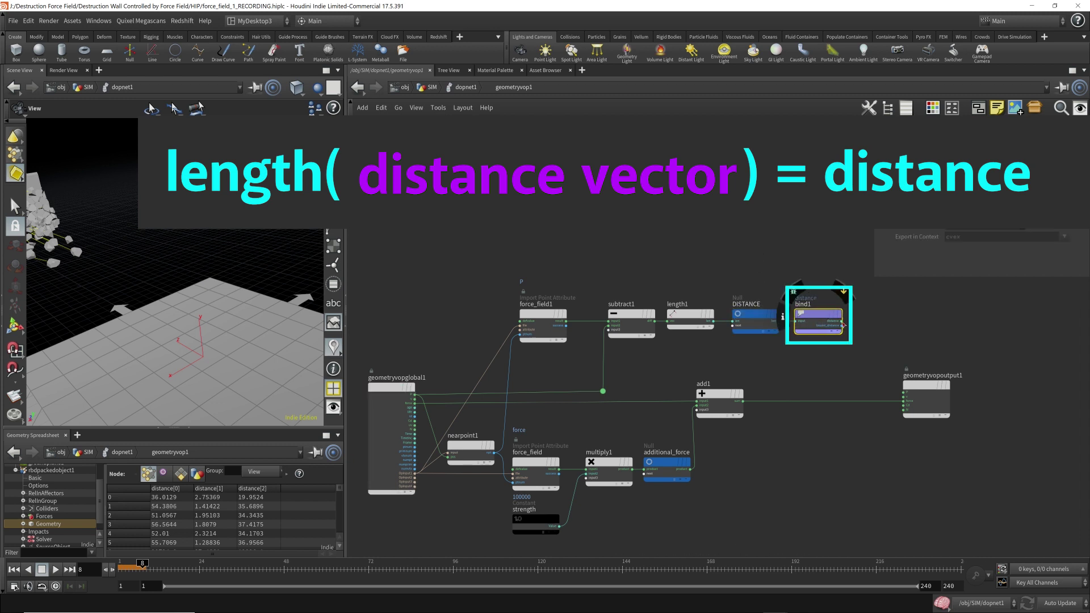
left_click(14, 569)
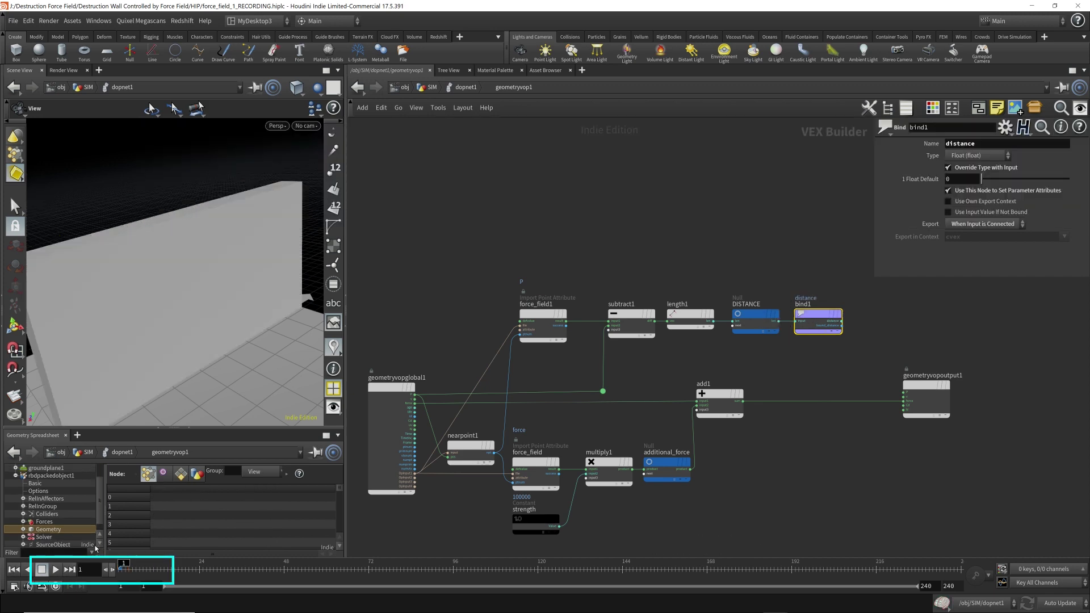
left_click(55, 569)
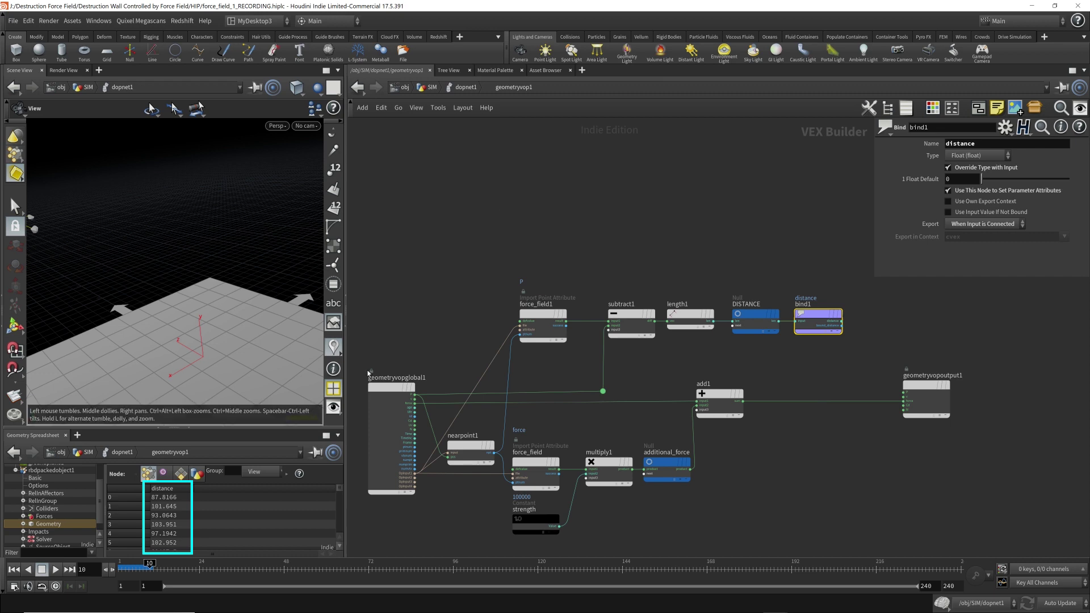
Step: Return to the Wall object's network and set dopimport1's import style to Fetch Geometry from DOP Network
left_click(466, 87)
left_click(432, 87)
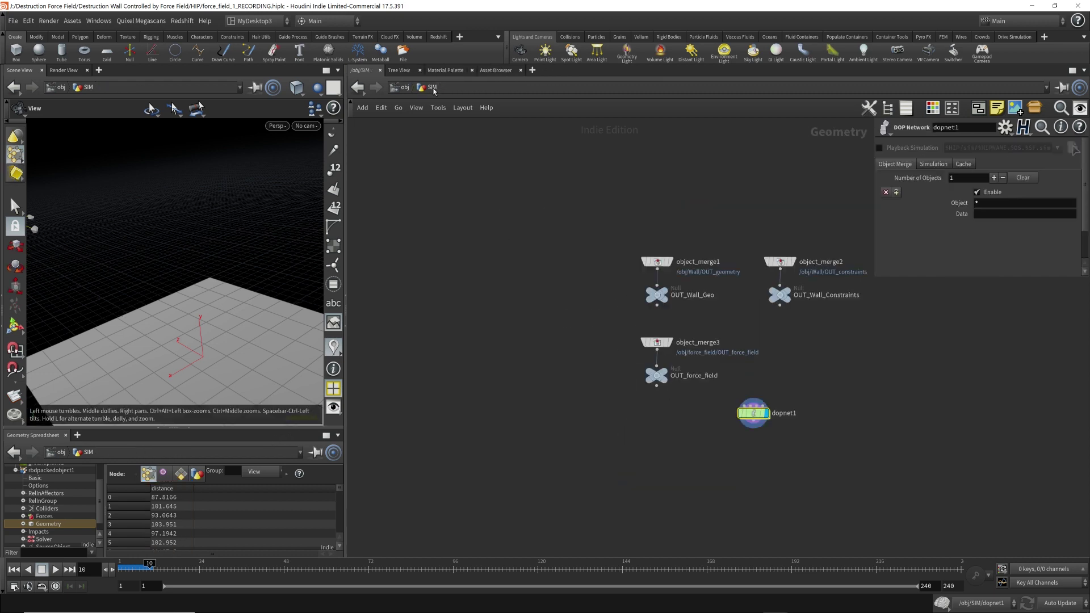
left_click(405, 91)
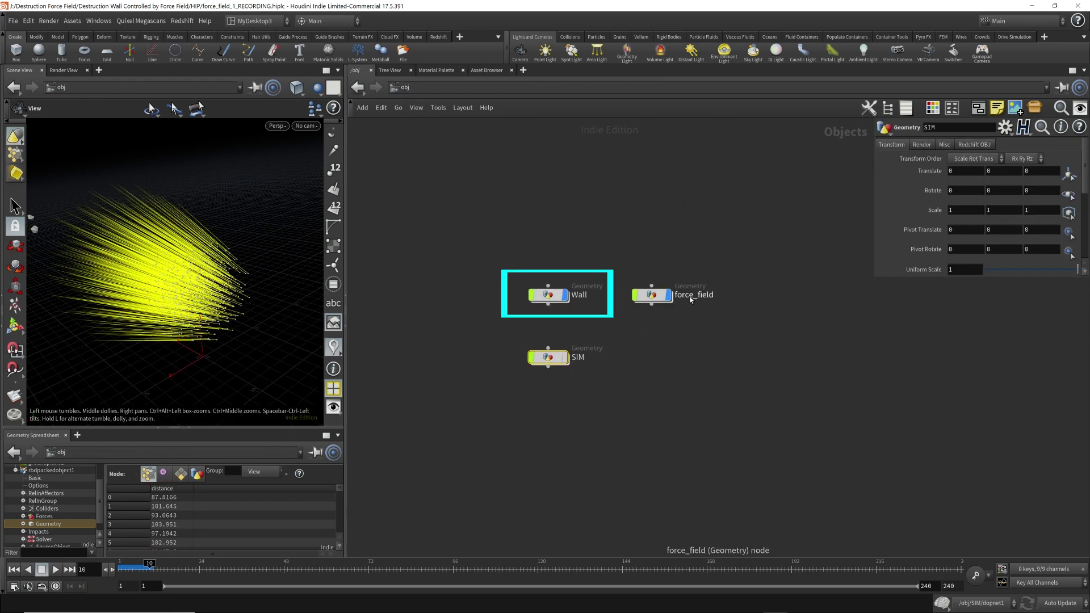
left_click(550, 300)
double_click(550, 300)
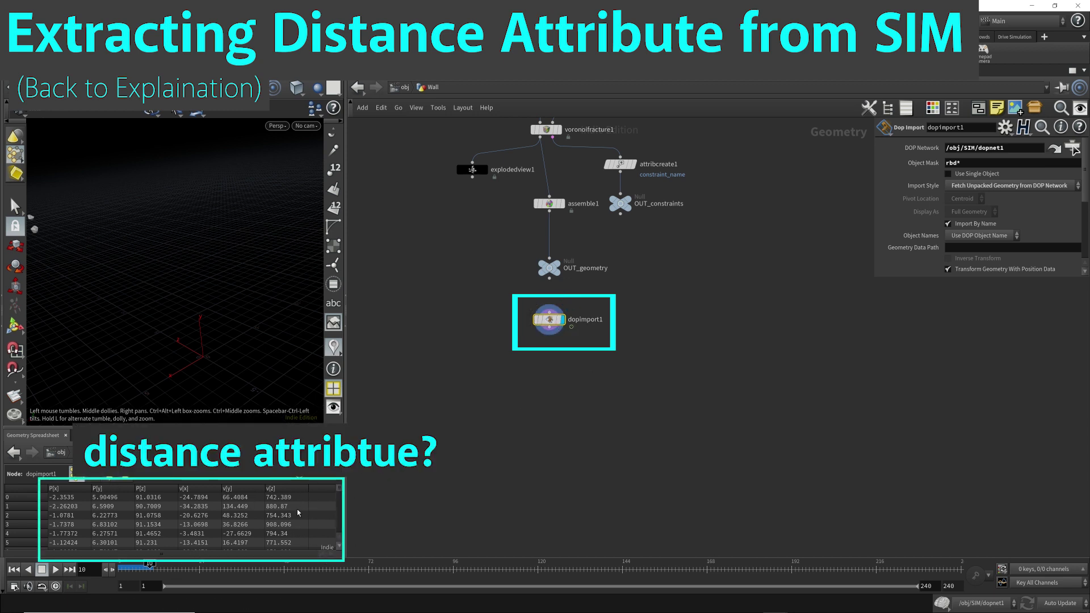
left_click(1005, 188)
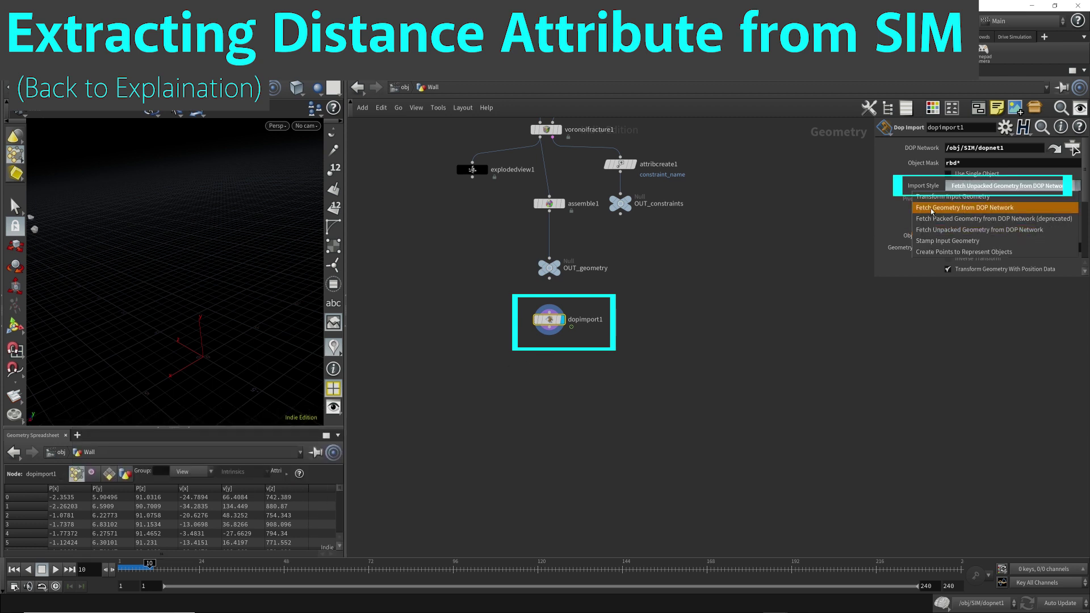
left_click(956, 208)
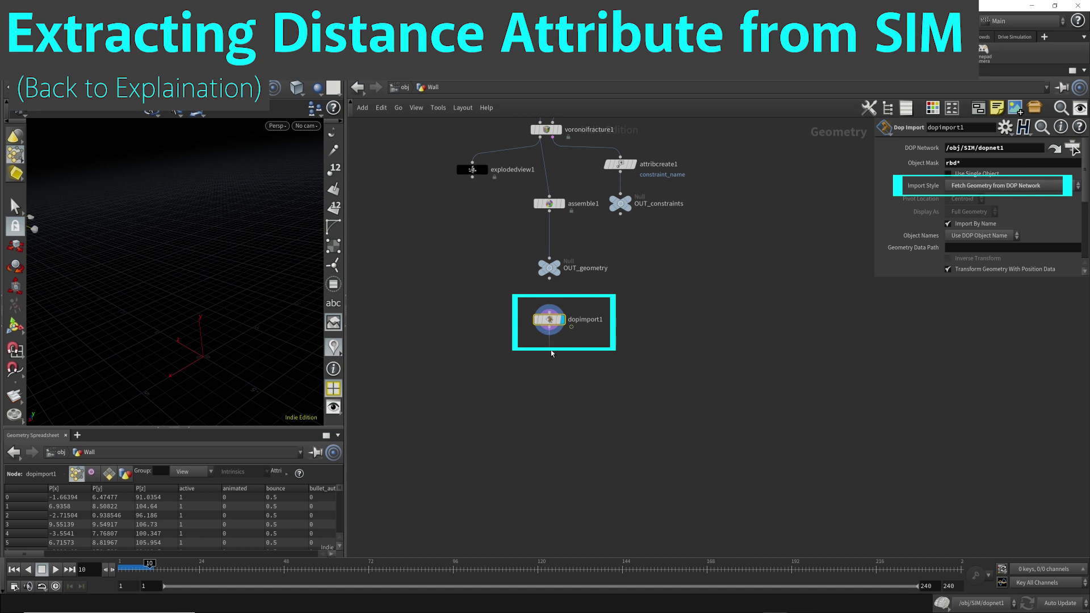
Step: Add an Unpack node below dopimport1 to unpack the imported geometry
key("Tab")
type("unpac")
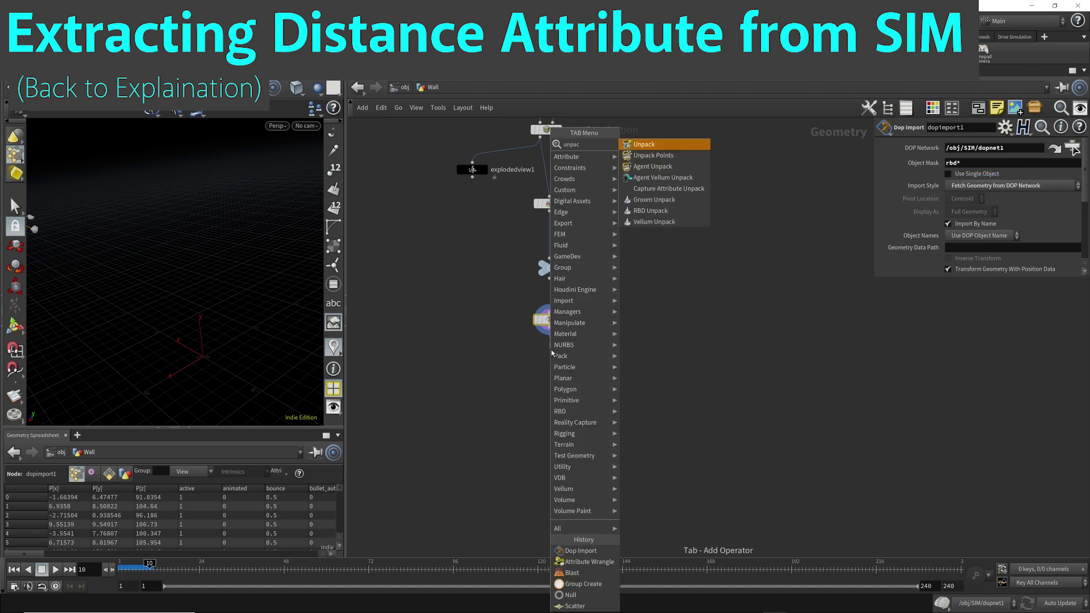
key("Return")
left_click(550, 352)
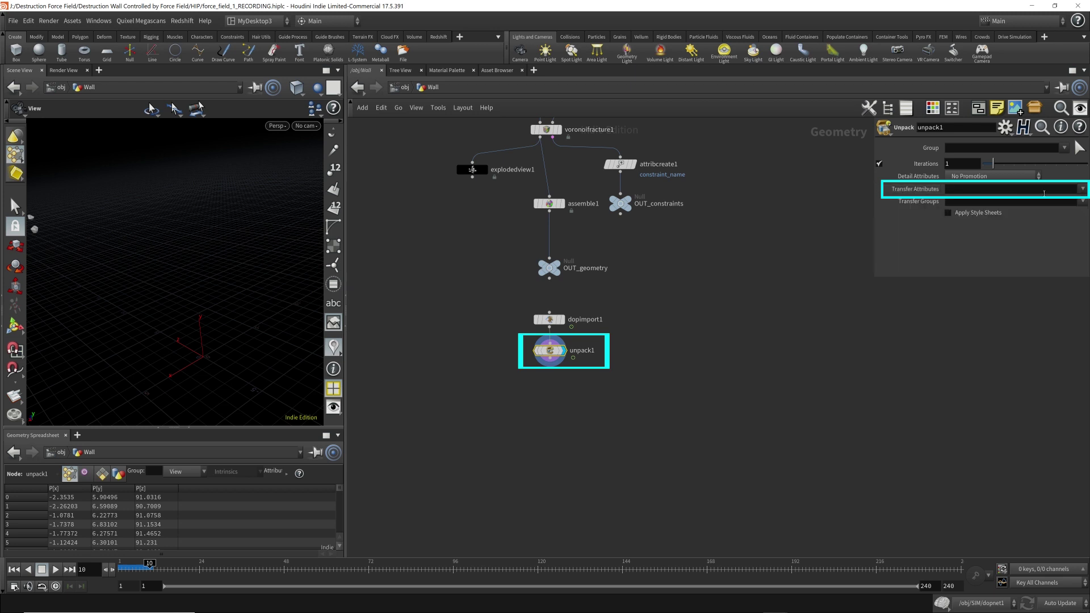
Step: Set unpack1 to transfer the distance attribute and go to frame 6 to view the breaking wall
left_click(1083, 189)
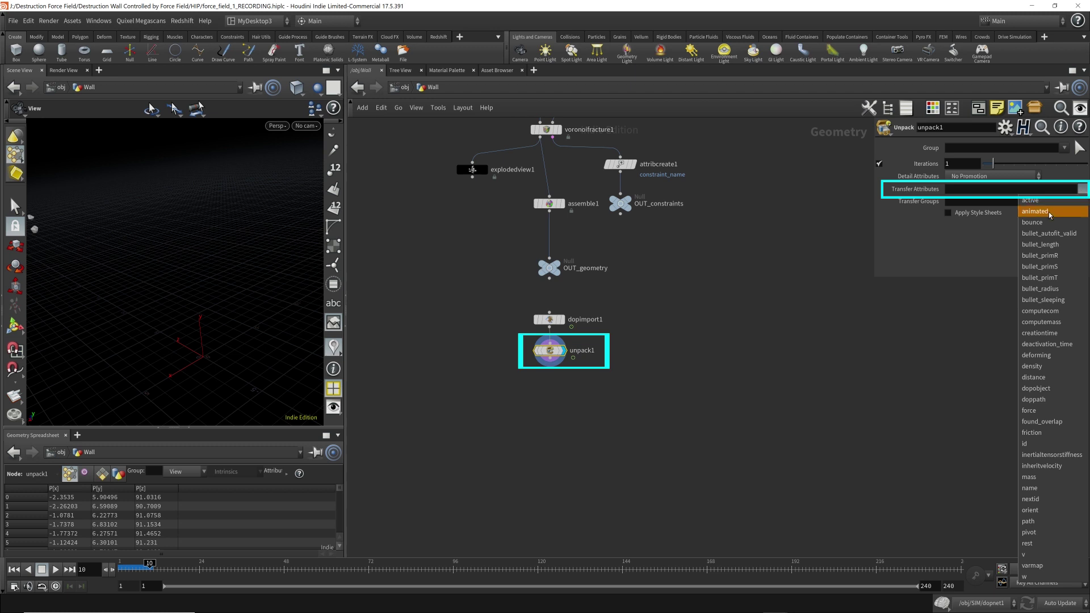
left_click(1034, 377)
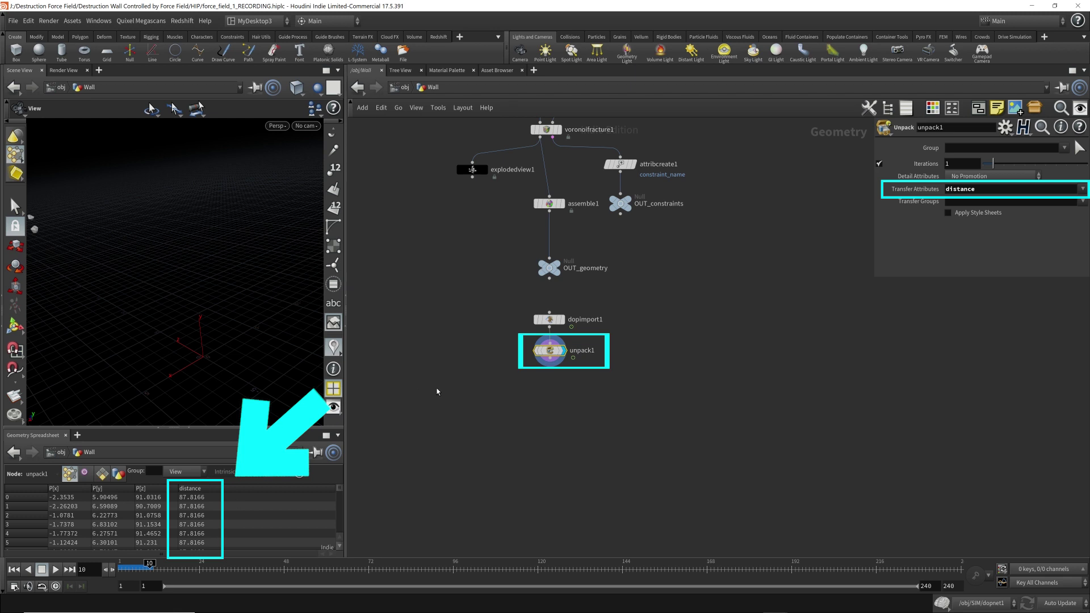
left_click(135, 568)
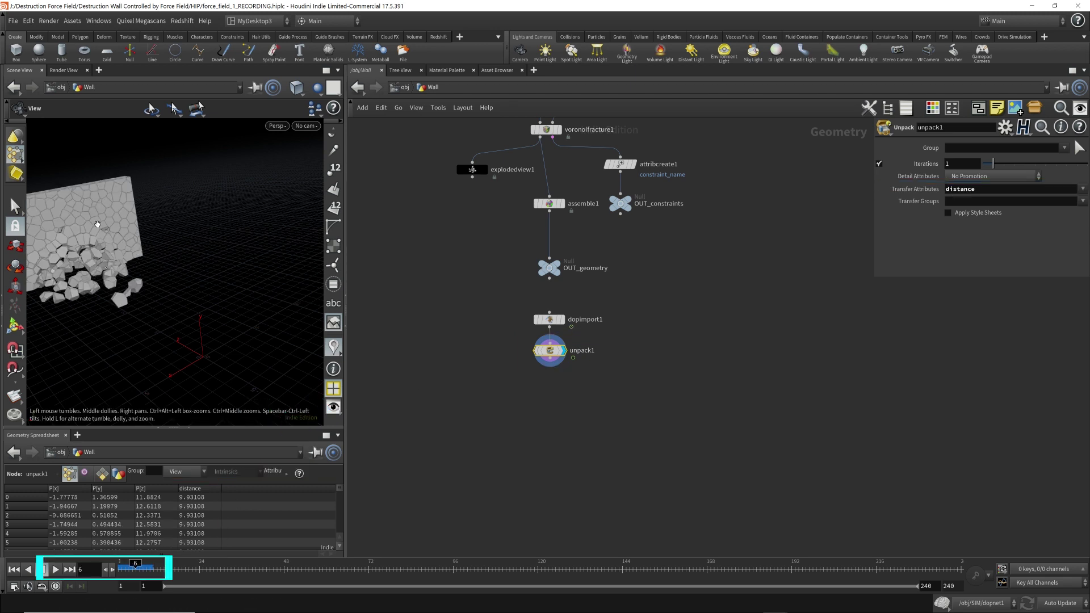
left_click_drag(98, 224, 55, 254)
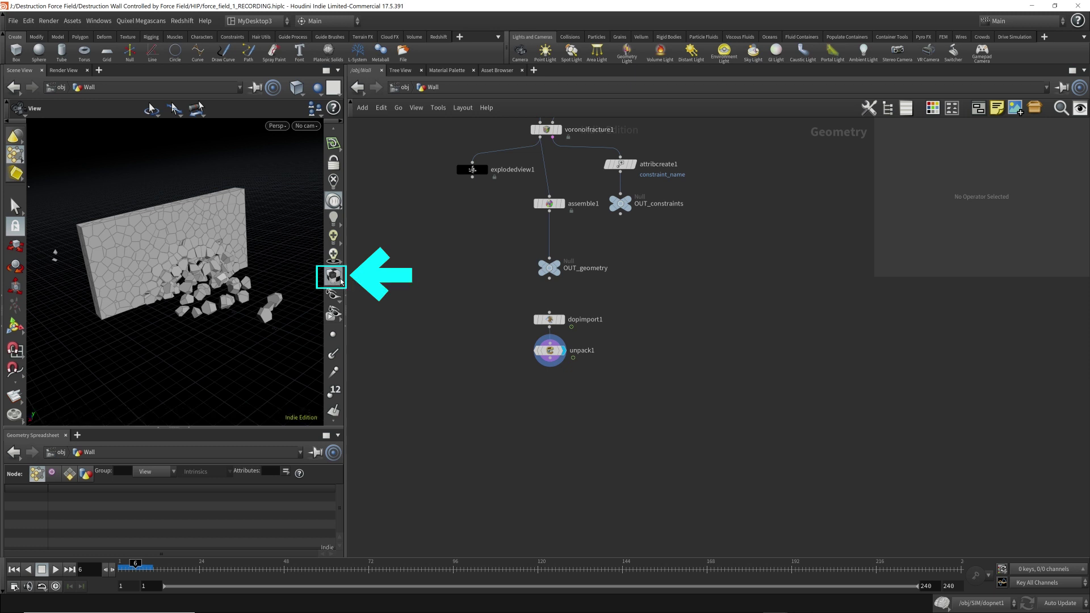
Step: Add an Attribute VOP node below unpack1, fed by unpack1's output
mouse_move(547, 356)
scroll(565, 384, "up", 2)
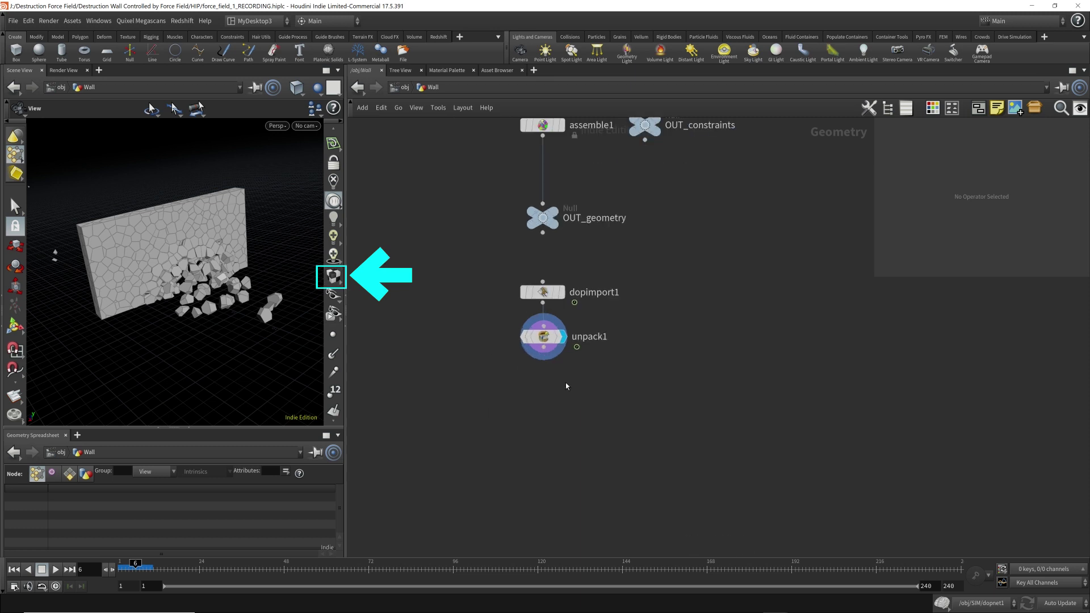
left_click(544, 357)
key("Tab")
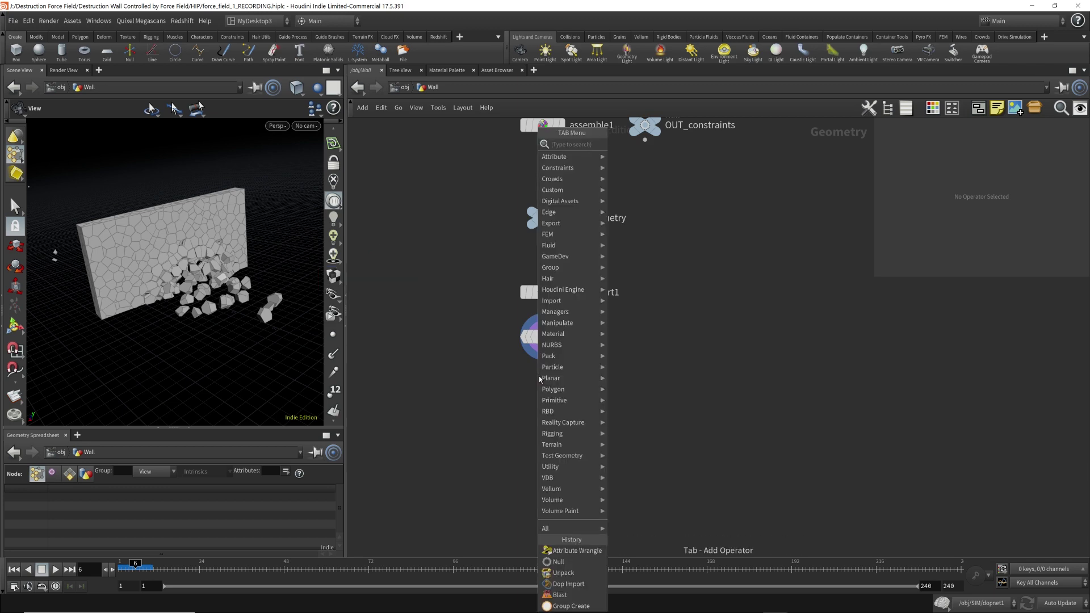
type("attribute vop")
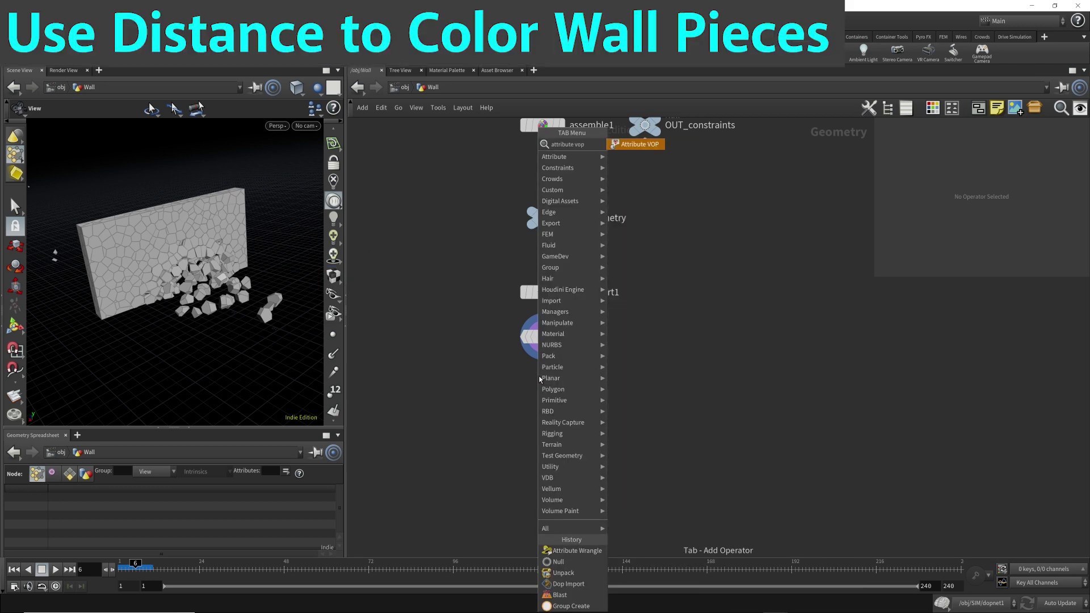
key("Return")
left_click(539, 375)
left_click_drag(542, 387, 542, 414)
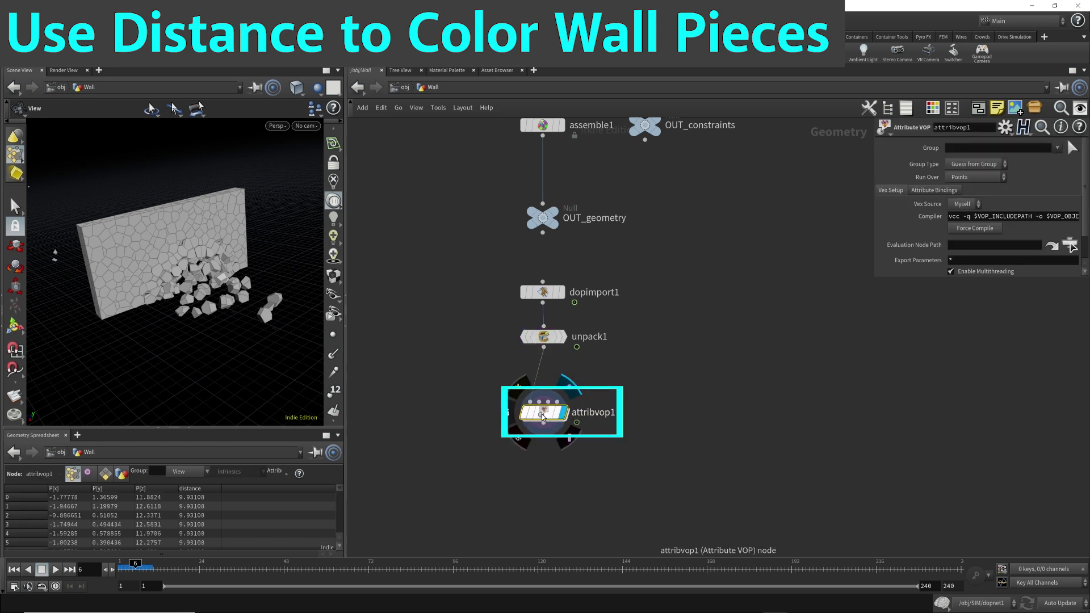
Step: Go into attribvop1's network and space geometryvopoutput1 well apart from geometryvopglobal1, level with it
double_click(542, 413)
middle_click_drag(769, 358, 558, 385)
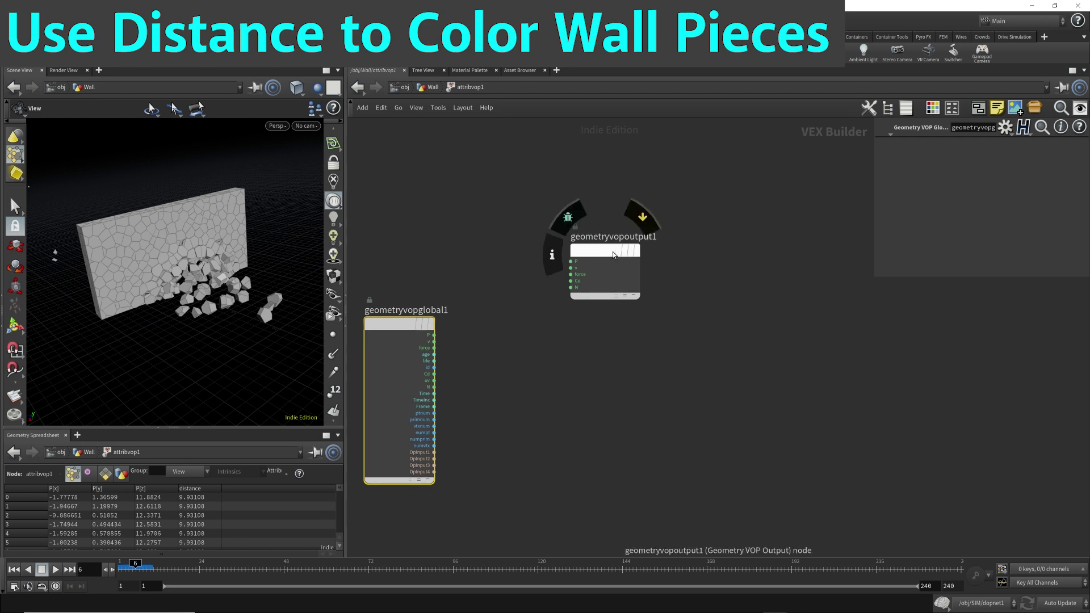
left_click_drag(613, 255, 968, 329)
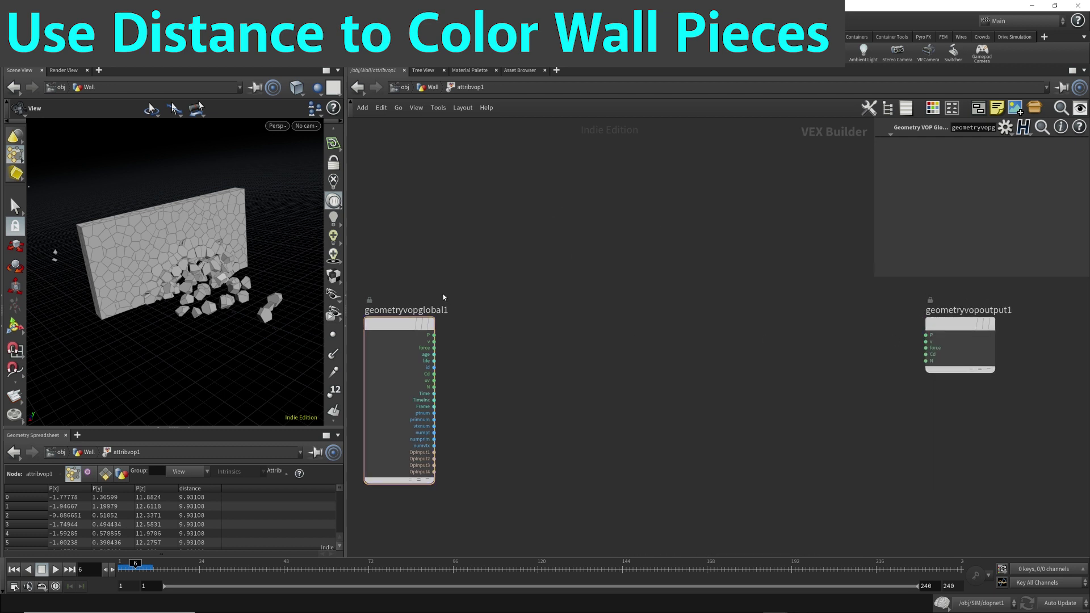
Step: Add a Bind node named distance just above geometryvopglobal1 in the attribvop1 network
key("Tab")
type("bind")
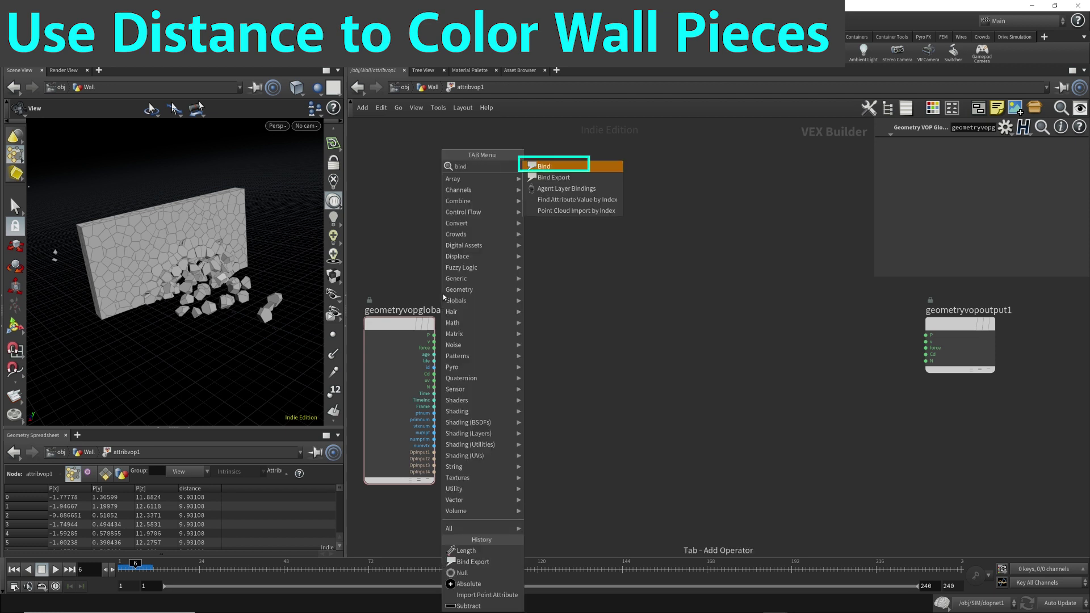
left_click(554, 177)
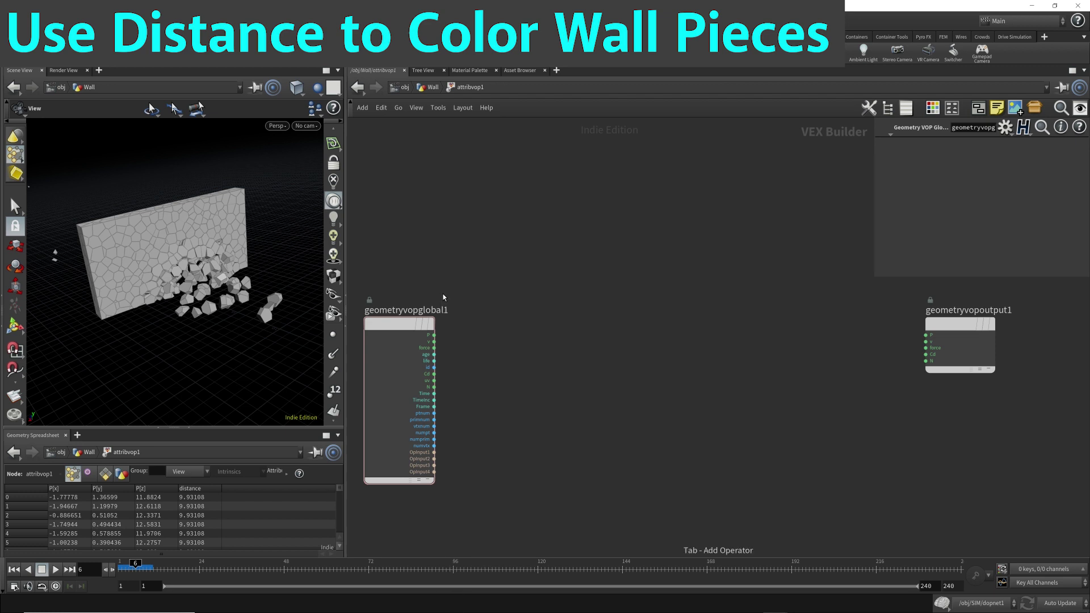
left_click(455, 218)
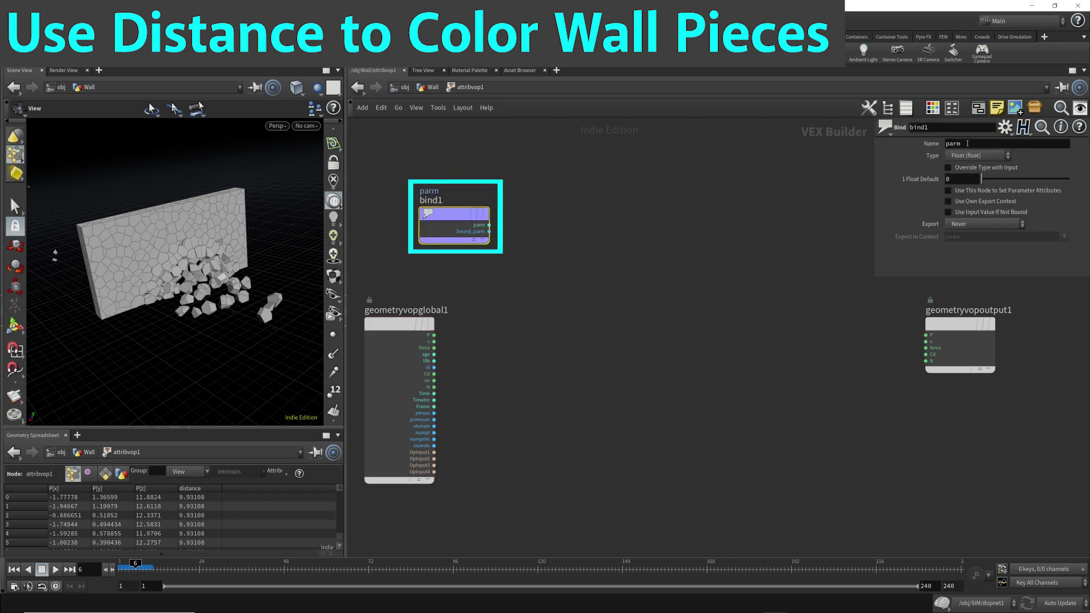
double_click(967, 144)
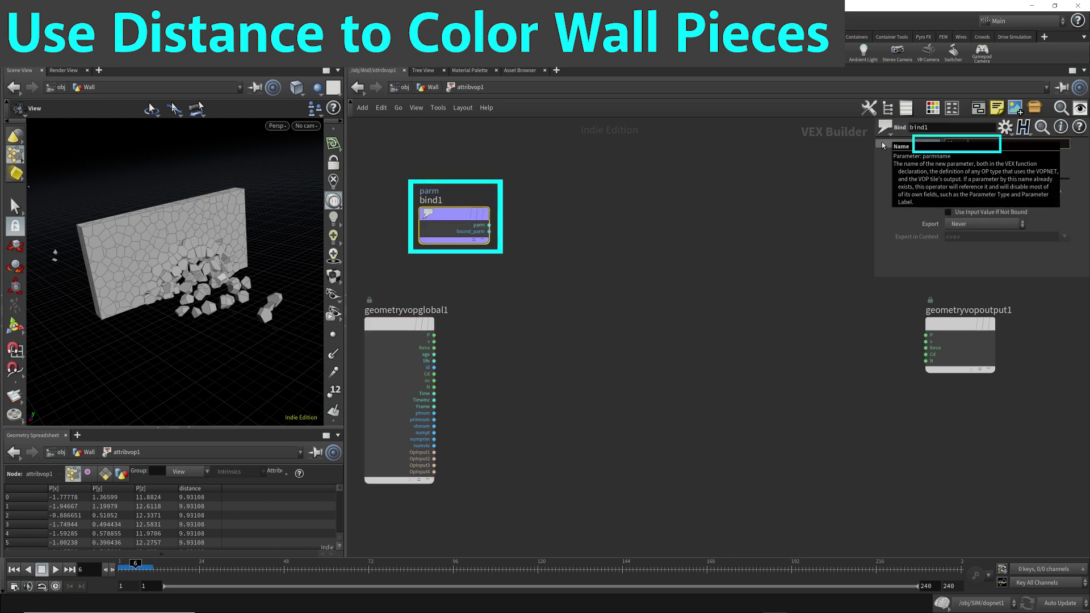
type("distanc")
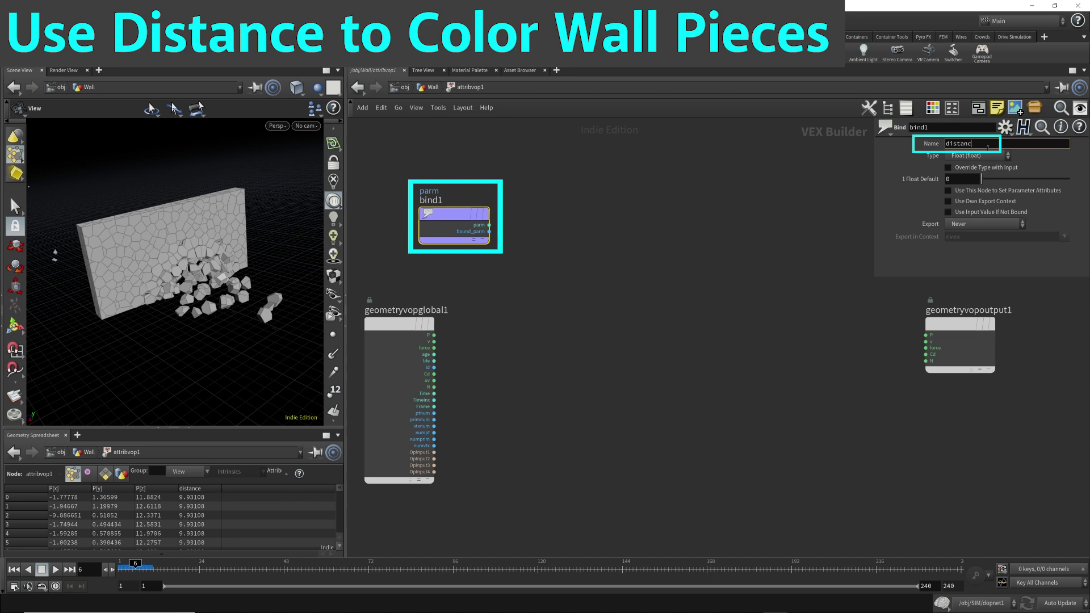
type("e")
key("Return")
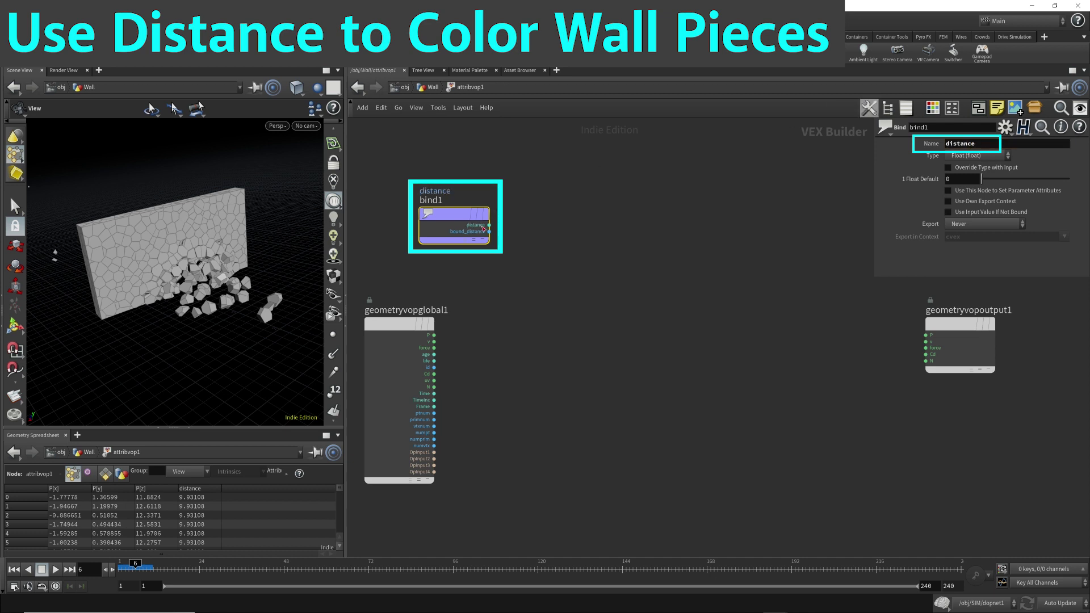
left_click_drag(465, 221, 454, 244)
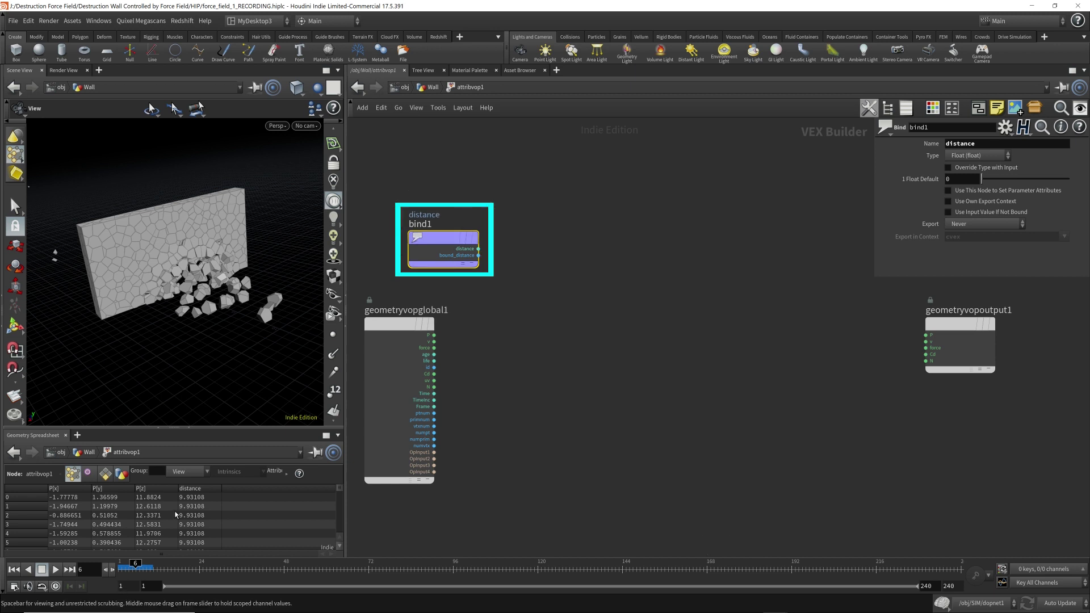
Step: Sort the point spreadsheet by distance in descending order and add a Fit Range node fed by bind1's distance output
left_click(209, 492)
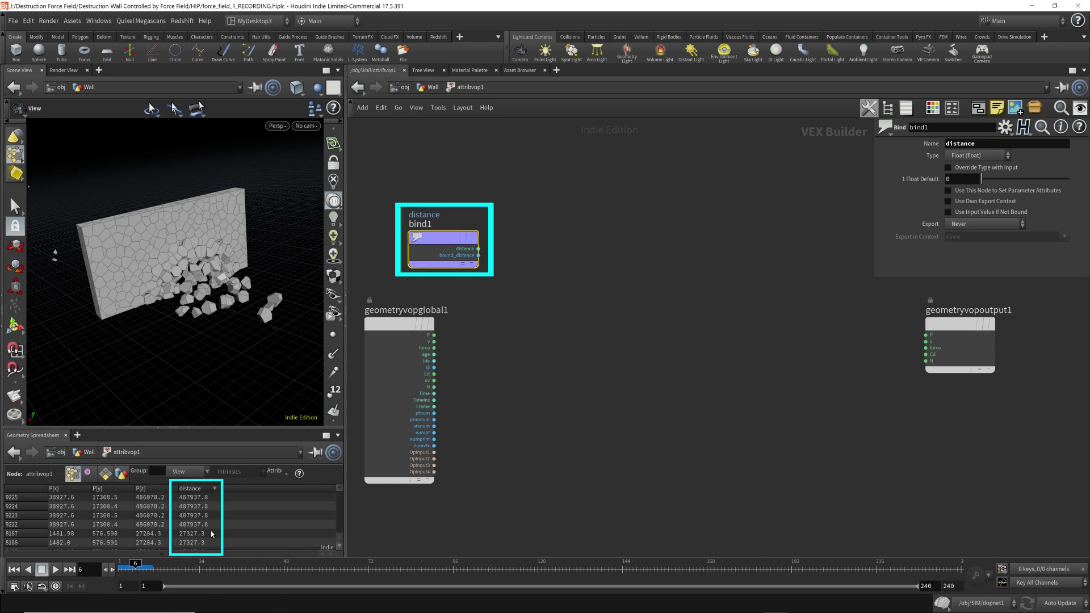
left_click_drag(339, 491, 354, 466)
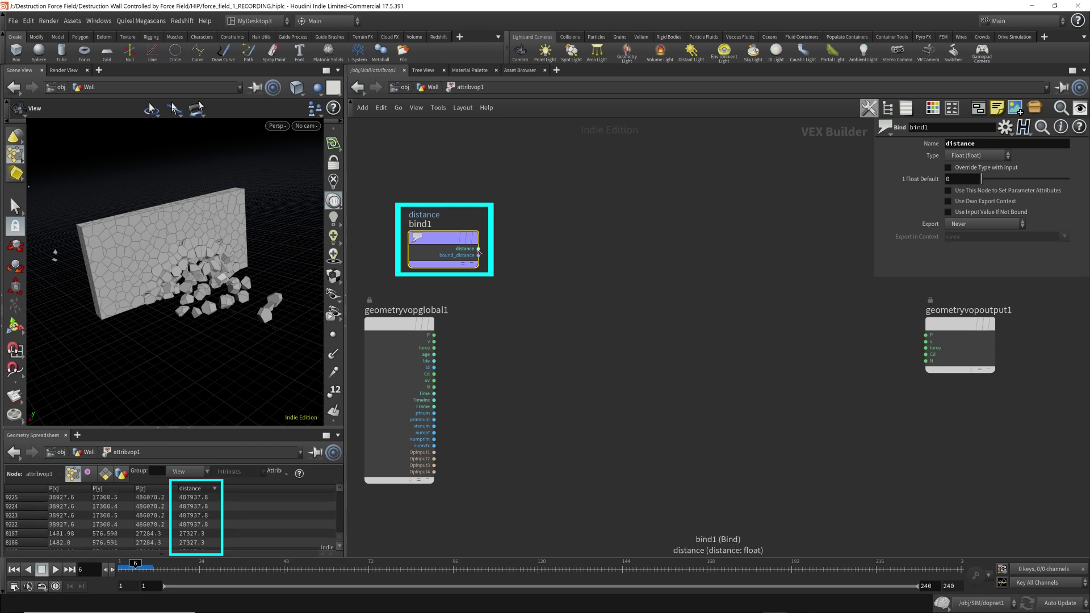
left_click_drag(478, 248, 511, 255)
key("Tab")
type("ran")
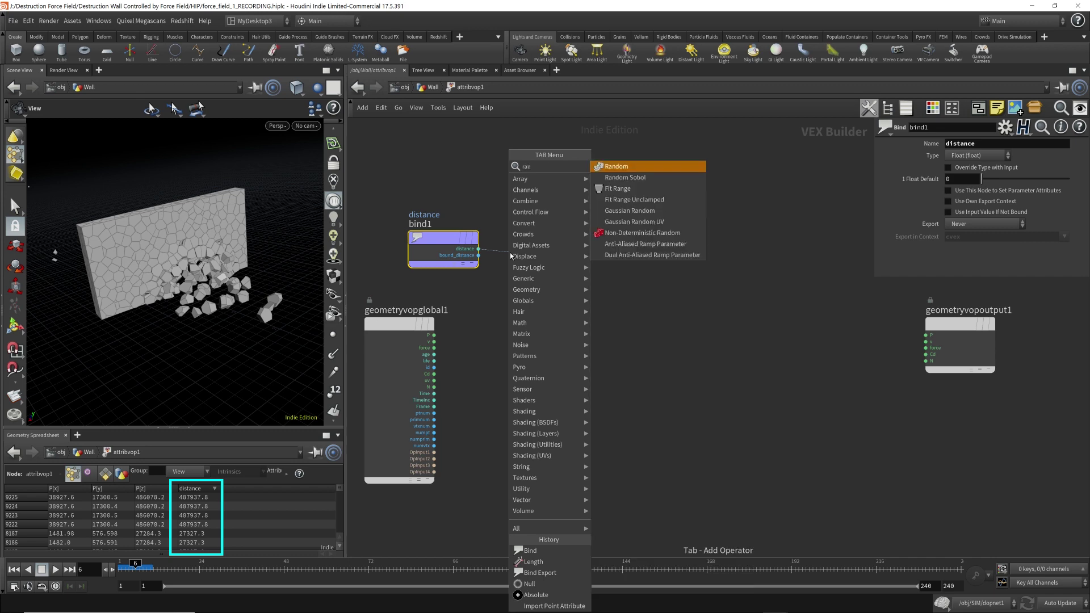
key("Down")
key("Down")
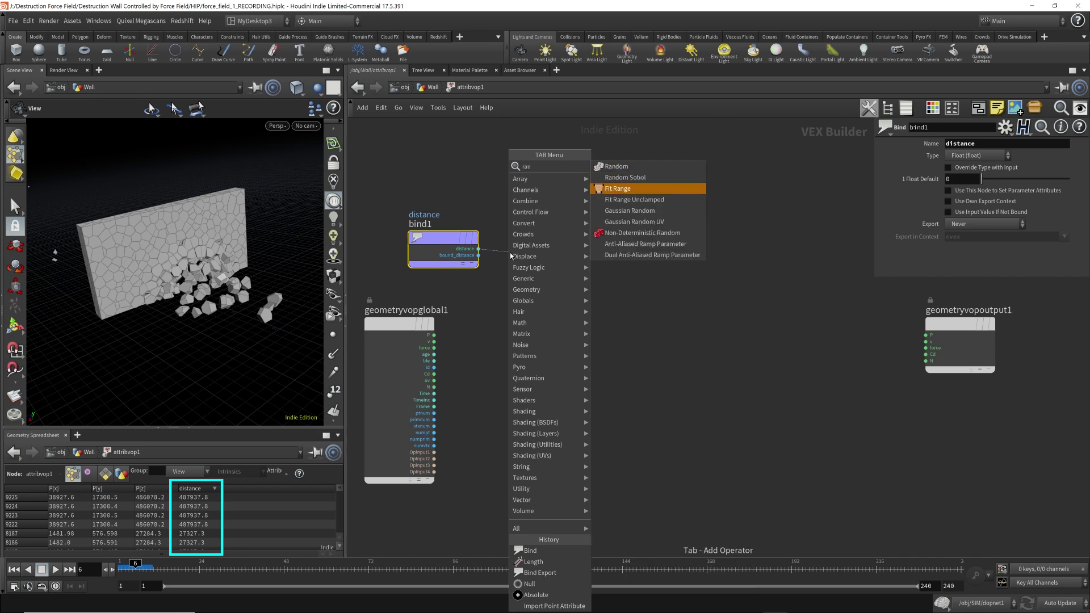
key("Return")
left_click(577, 249)
left_click_drag(577, 248, 559, 234)
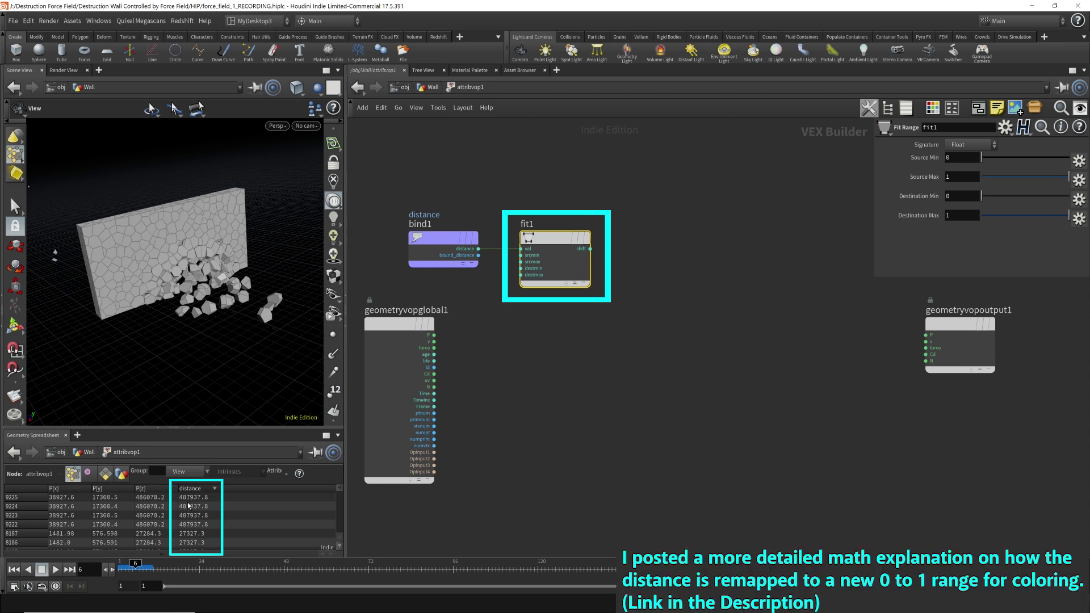
Step: Set fit1's Source Max to 100000, keeping the destination range at 0 to 1
left_click(969, 178)
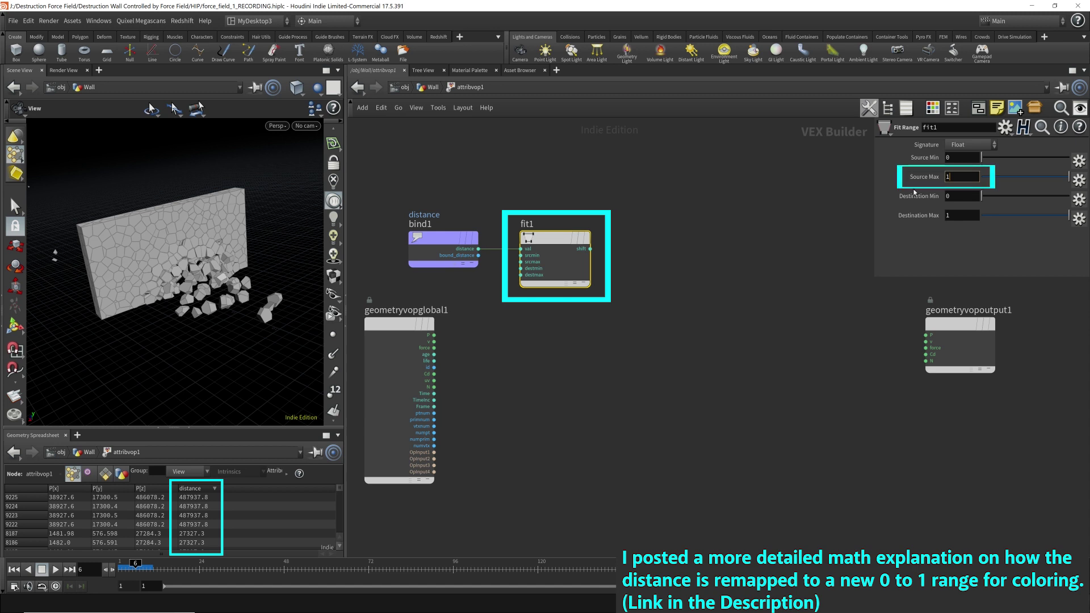
key("BackSpace")
type("100000")
key("Return")
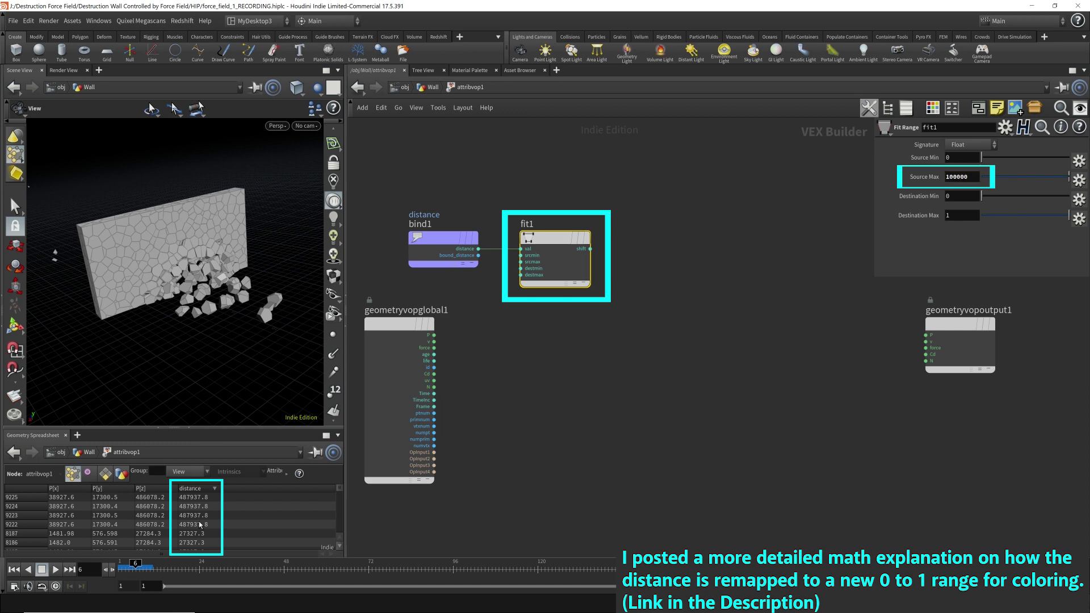
left_click(963, 198)
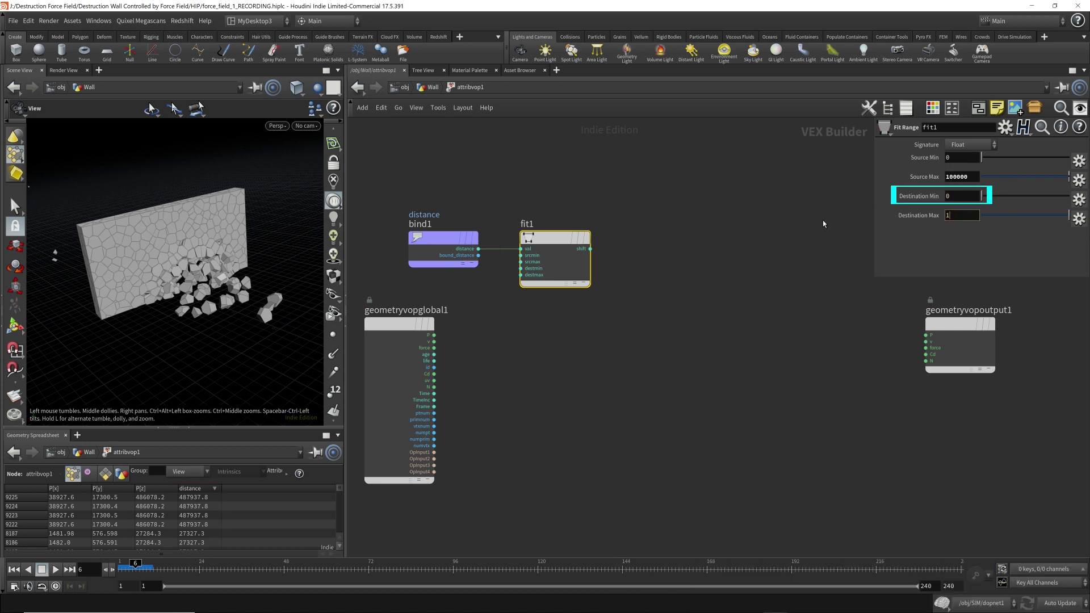
Step: Add a Ramp Parameter node fed by fit1's shift output and connect its ramp output to Cd on geometryvopoutput1
left_click(591, 248)
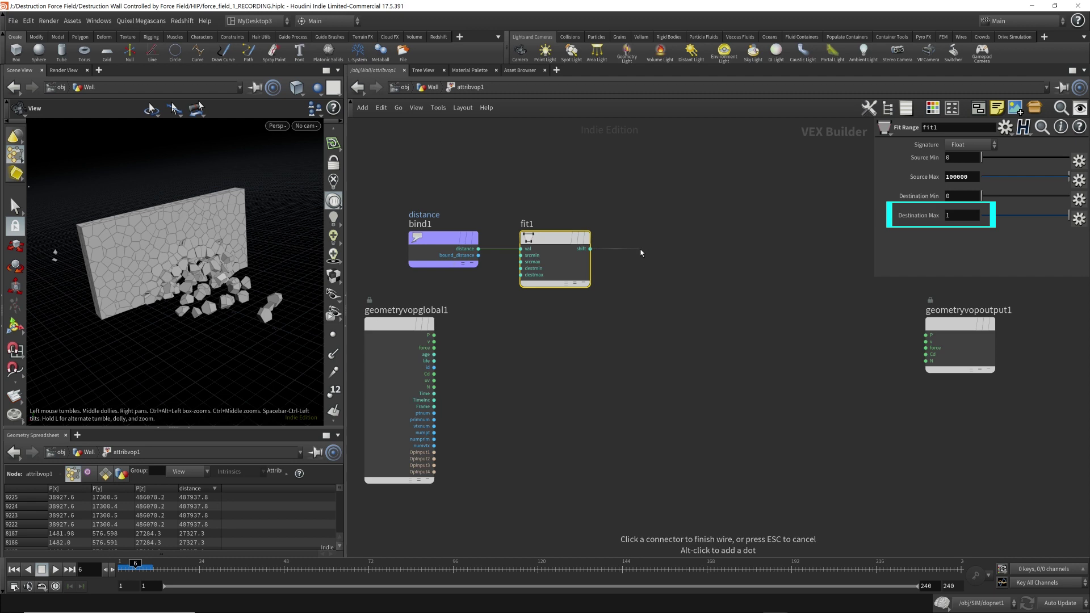
left_click(641, 253)
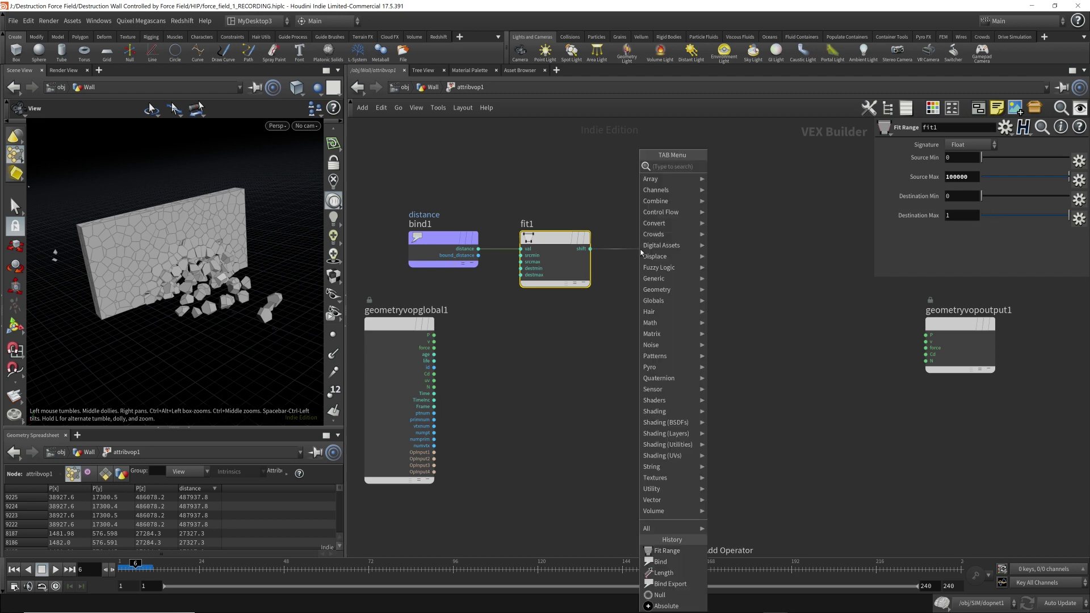
type("ramp")
key("Down")
key("Down")
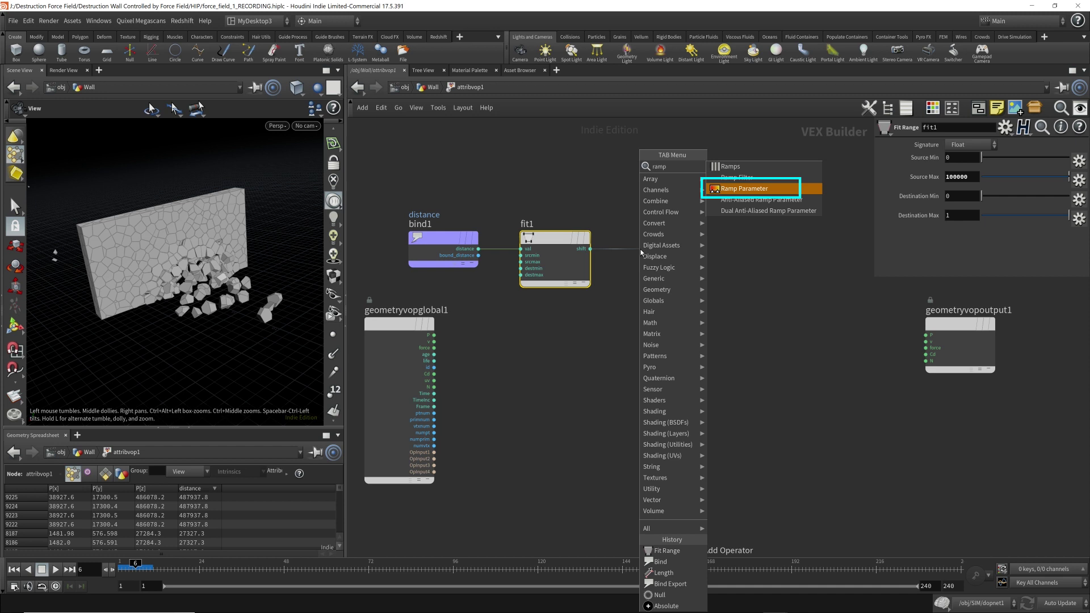
key("Return")
left_click(647, 248)
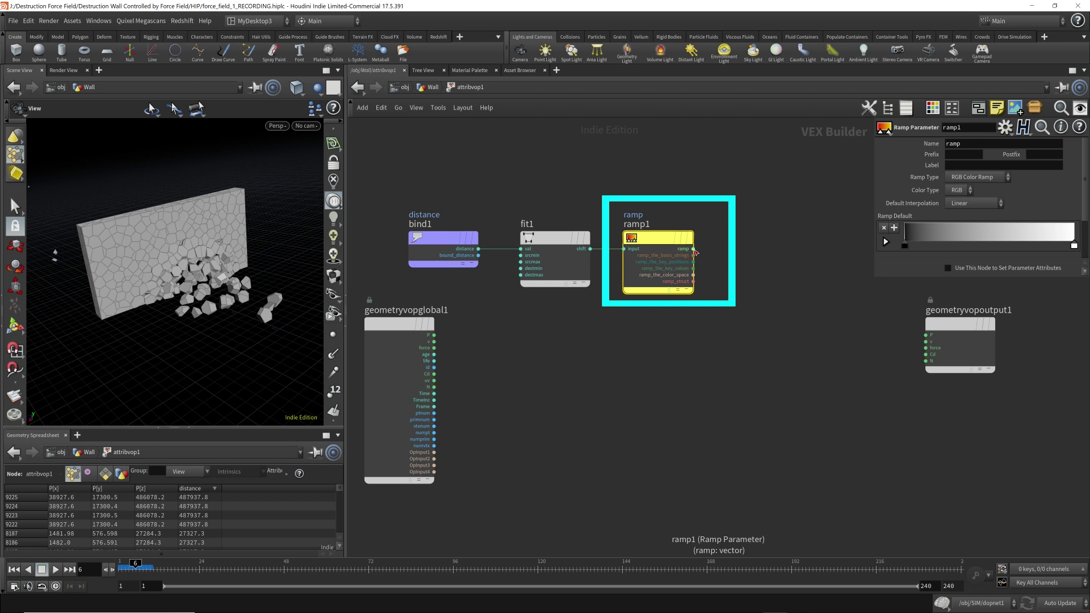
left_click_drag(695, 251, 933, 356)
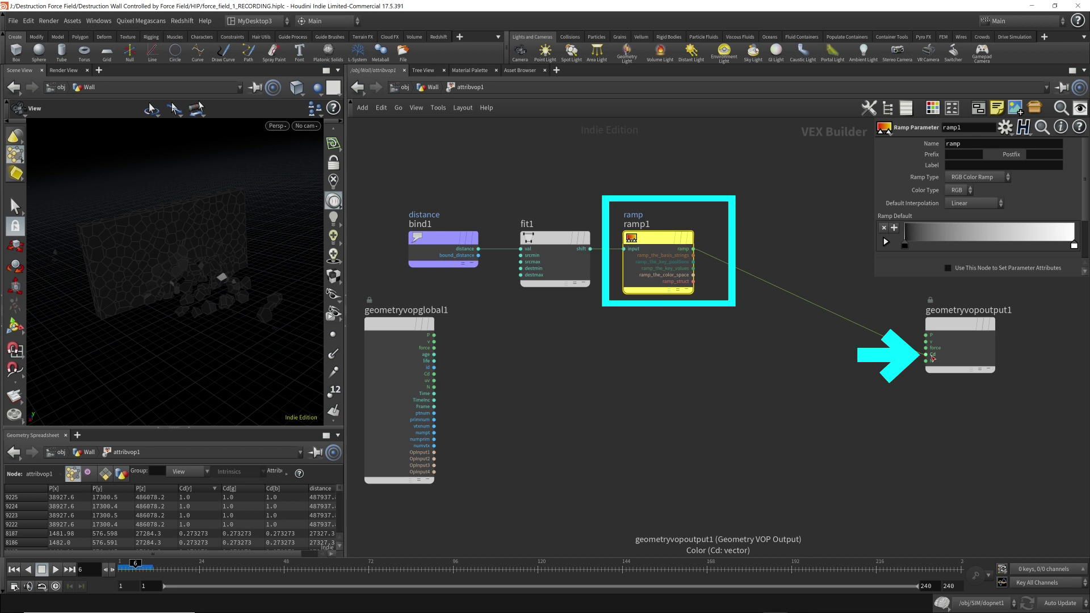
Step: Select fit1, go to frame 3 and frame the wall up close in the viewport
mouse_move(242, 280)
left_mouse_down()
mouse_move(218, 278)
mouse_move(258, 276)
left_mouse_up()
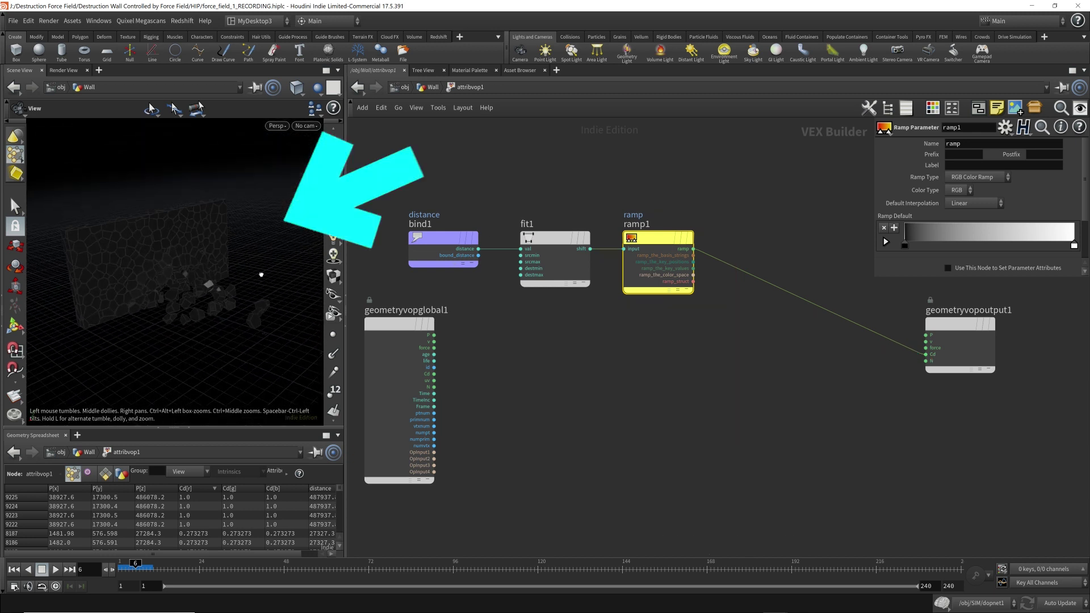
left_click(540, 245)
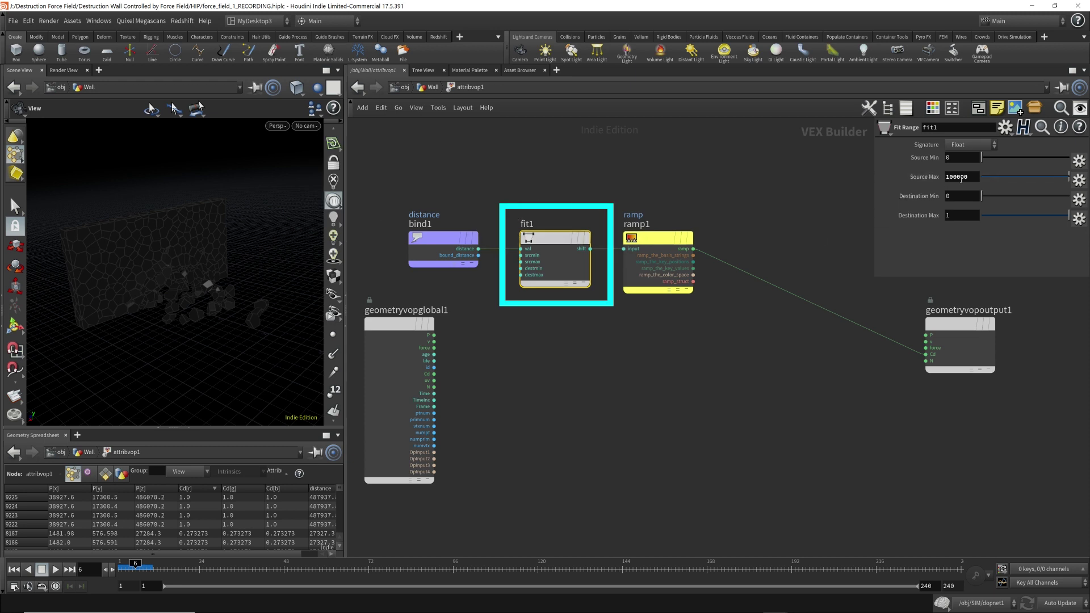
left_click(127, 563)
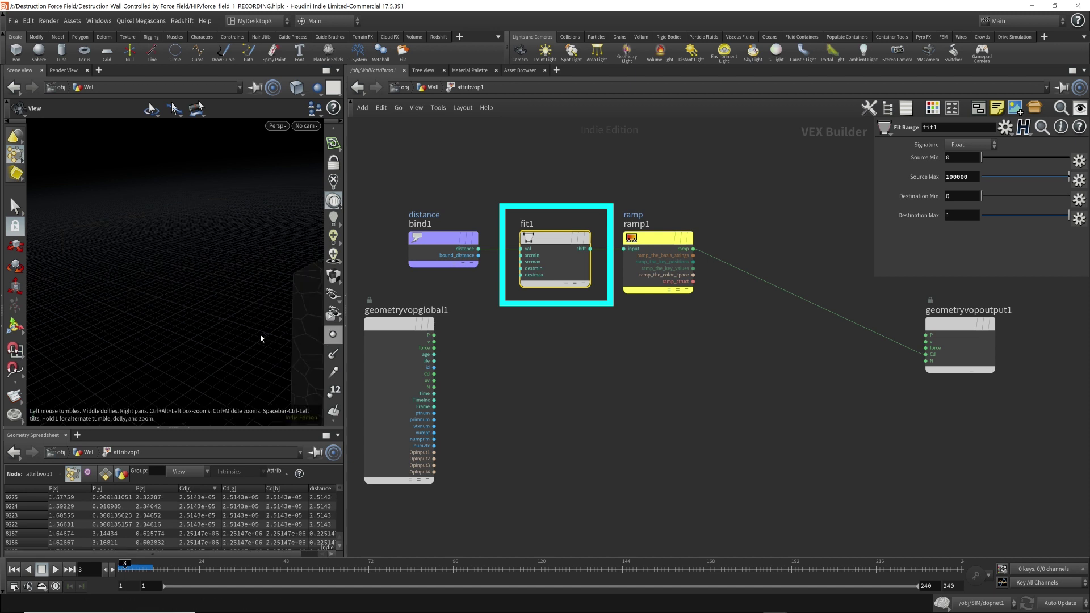
left_click_drag(242, 343, 214, 311)
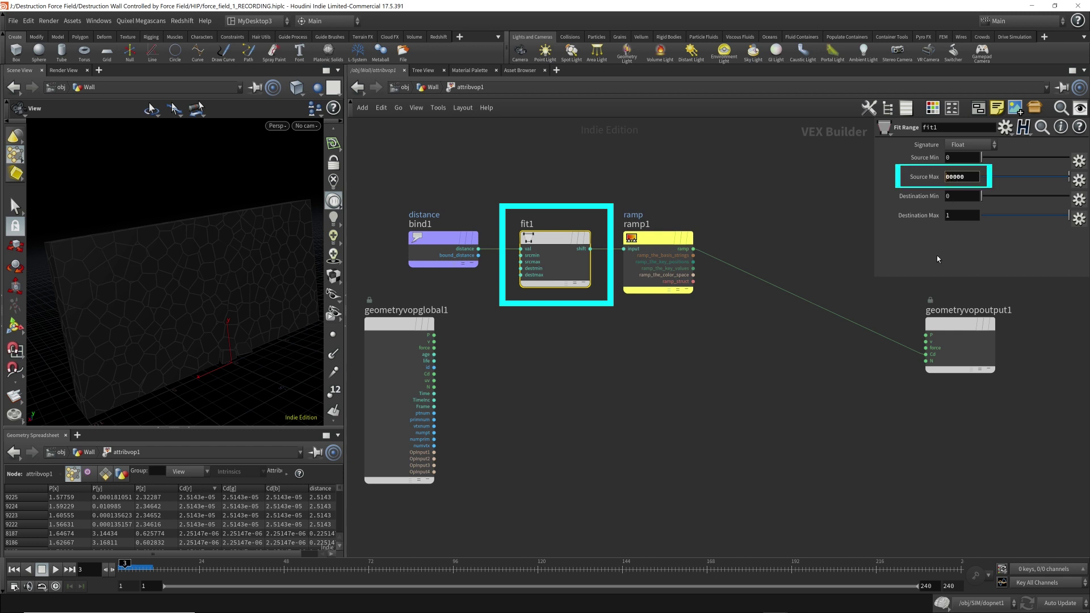
Step: Try a Source Max of 400000 on fit1 and put it back to 100000
type("4")
key("Return")
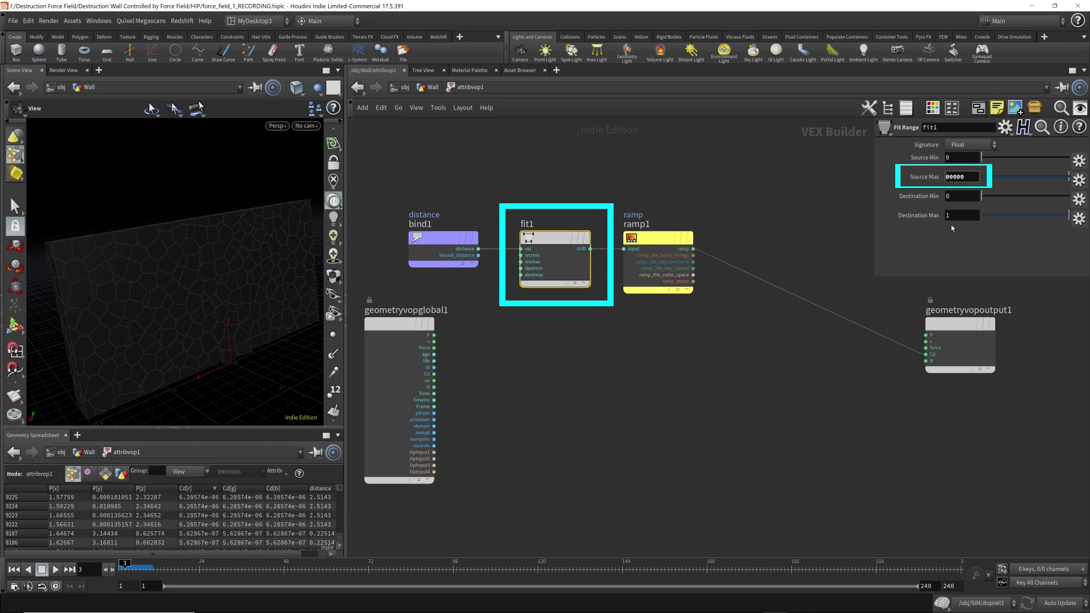
type("1")
key("Return")
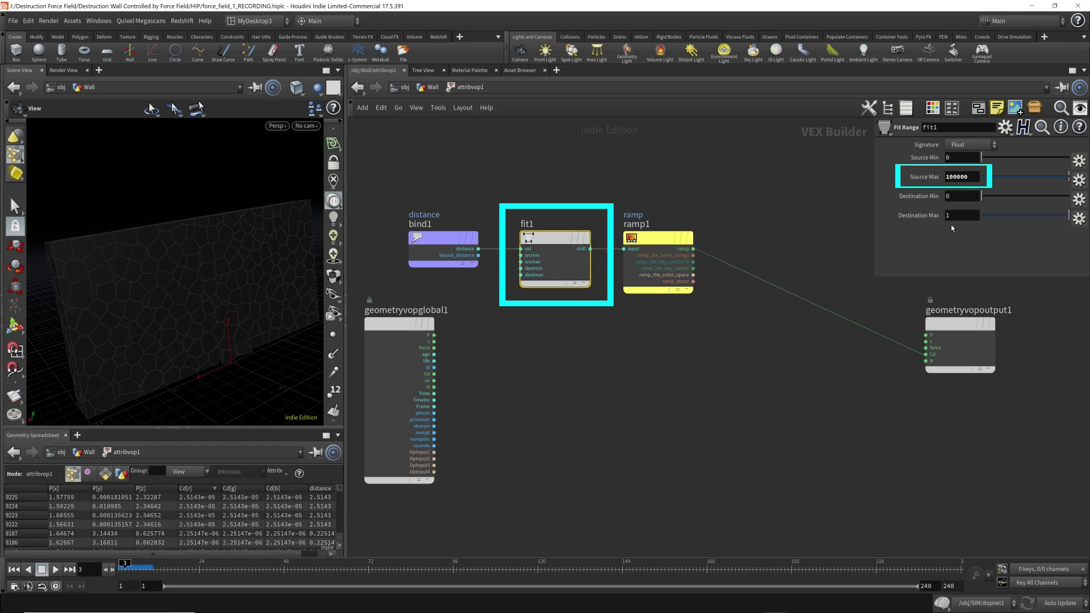
Step: Lower fit1's Source Max to 100
key("BackSpace")
key("Return")
key("BackSpace")
key("BackSpace")
key("Return")
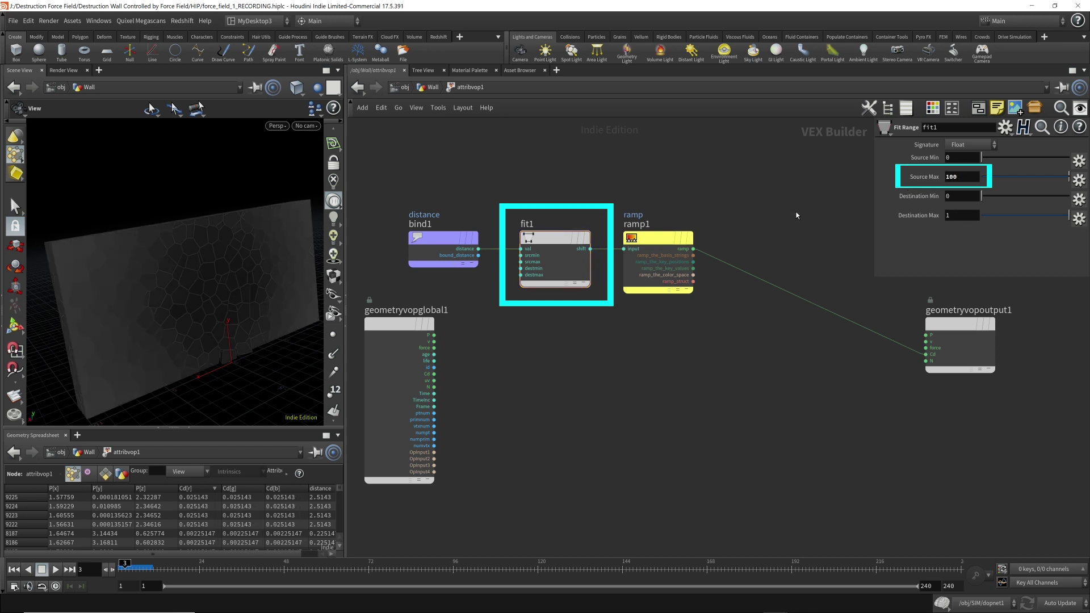
Step: Return to the Wall network and color attribvop1's ramp from red (0.9, 0, 0) at its start to green (0, 0.9, 0) at its end
key("u")
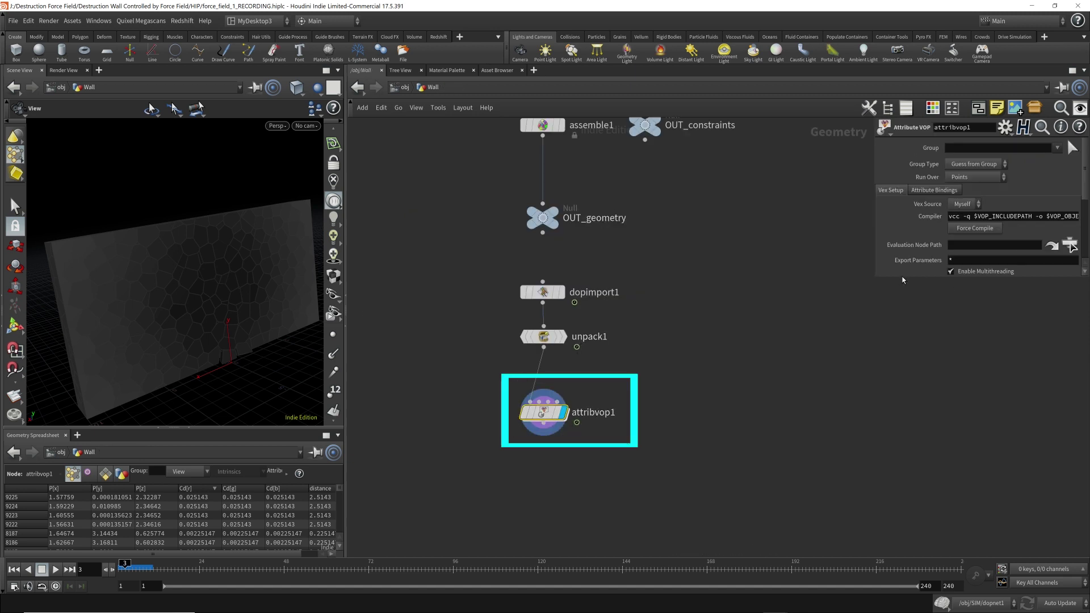
left_click_drag(902, 280, 880, 432)
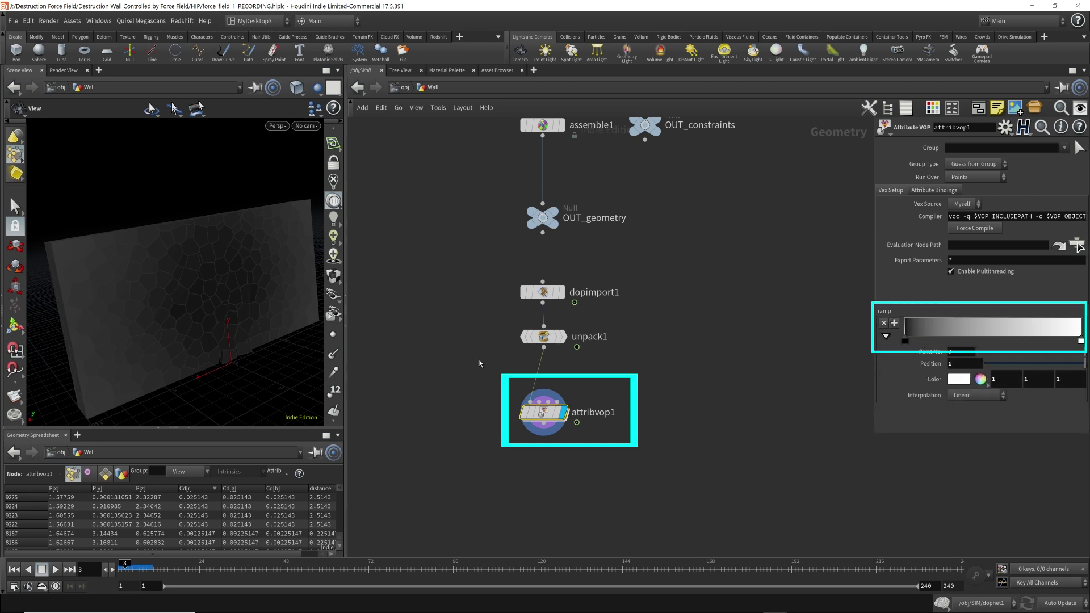
double_click(543, 413)
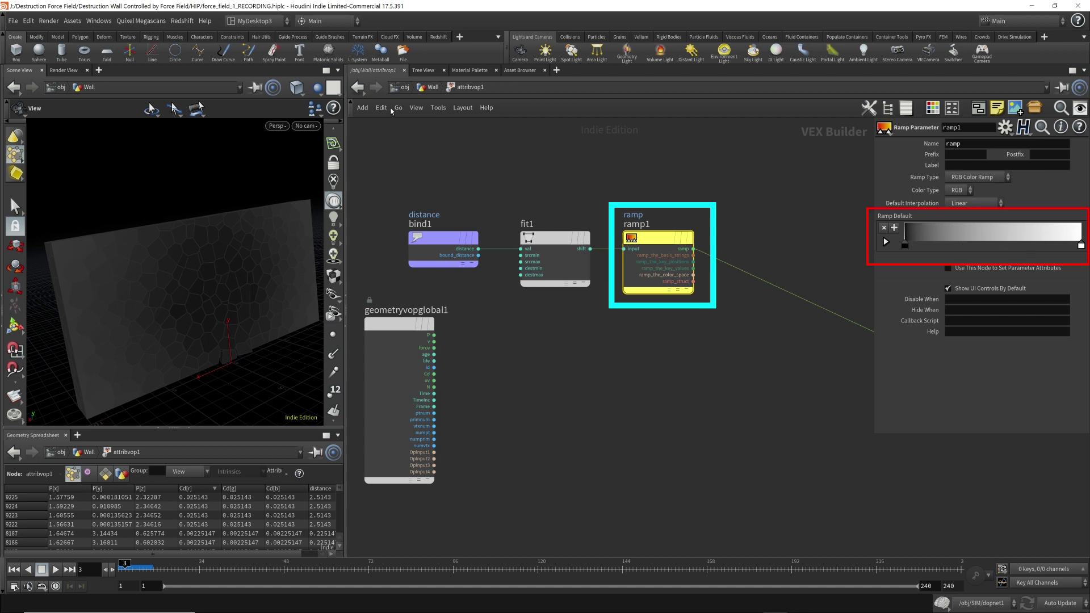
left_click(432, 87)
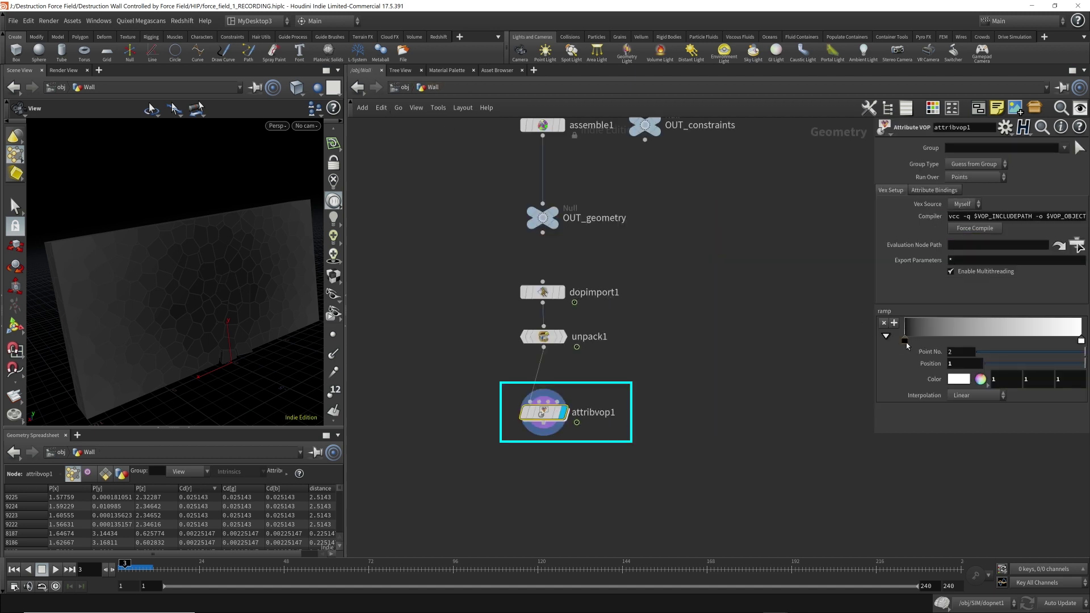
double_click(904, 340)
left_click(849, 97)
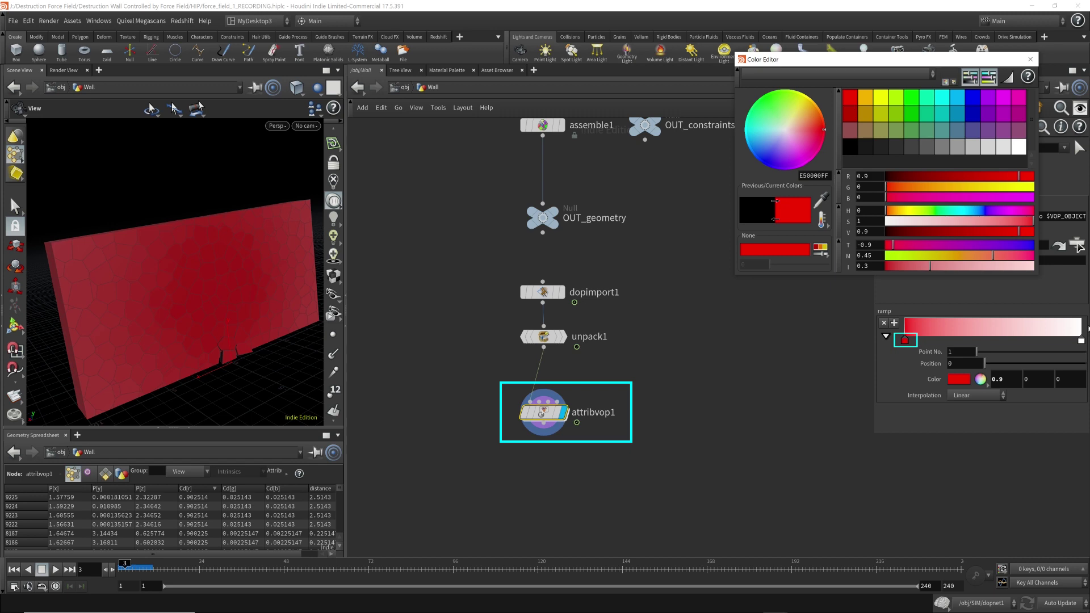
left_click(1080, 341)
left_click(911, 98)
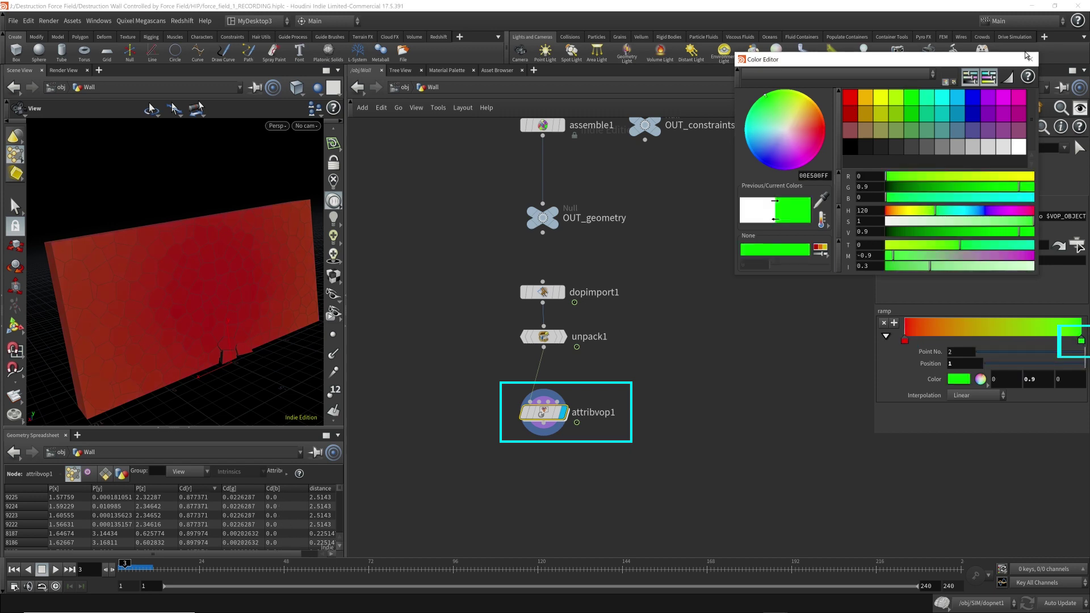
left_click(1027, 56)
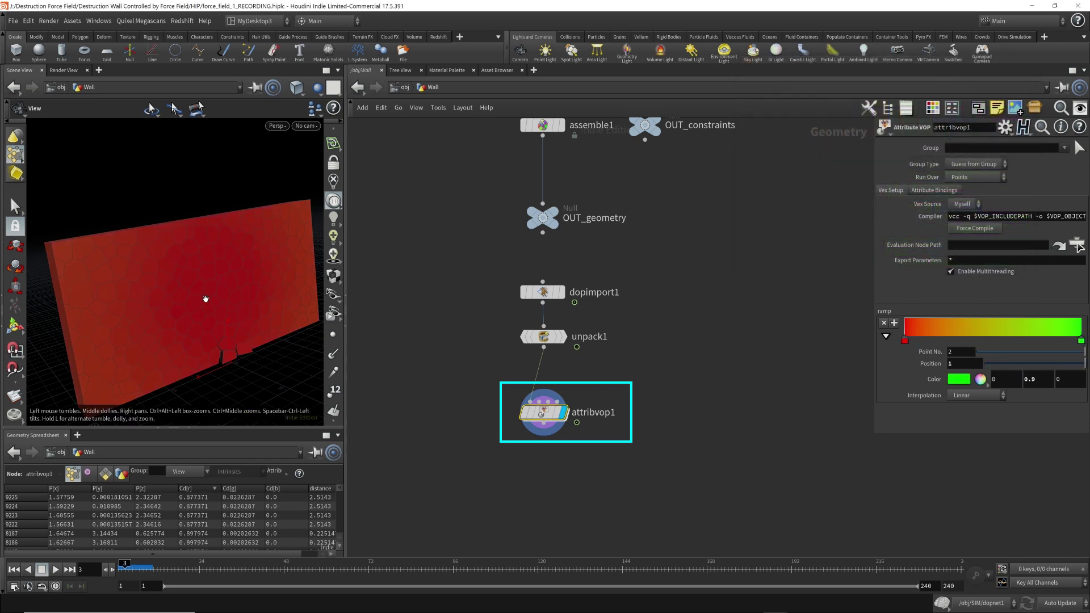
Step: Open attribvop1's network and set fit1's Source Max to 50
double_click(542, 413)
left_click(550, 251)
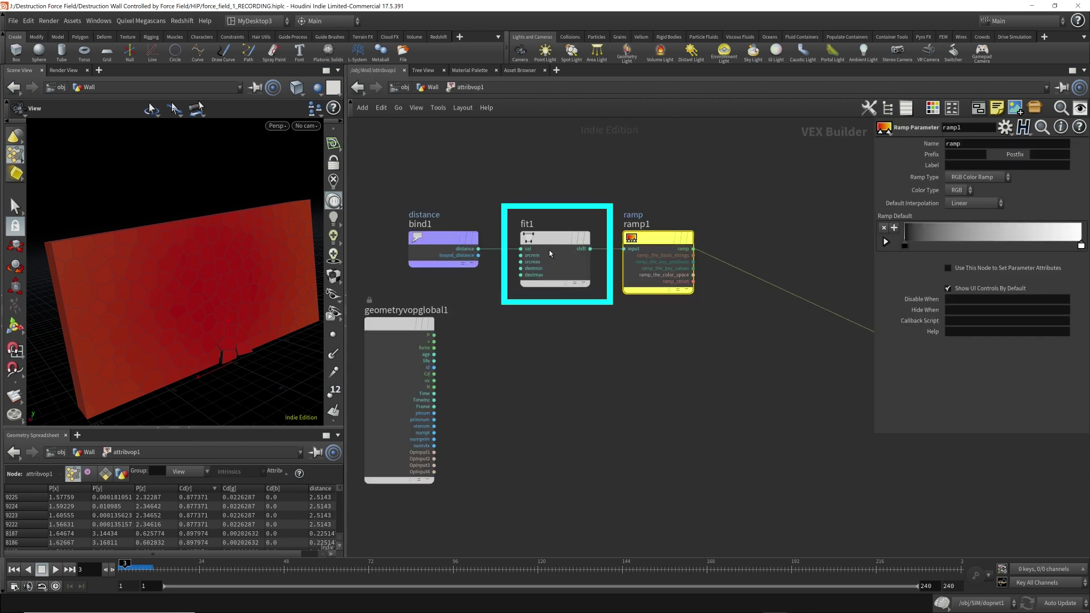
left_click(959, 176)
type("100")
key("Return")
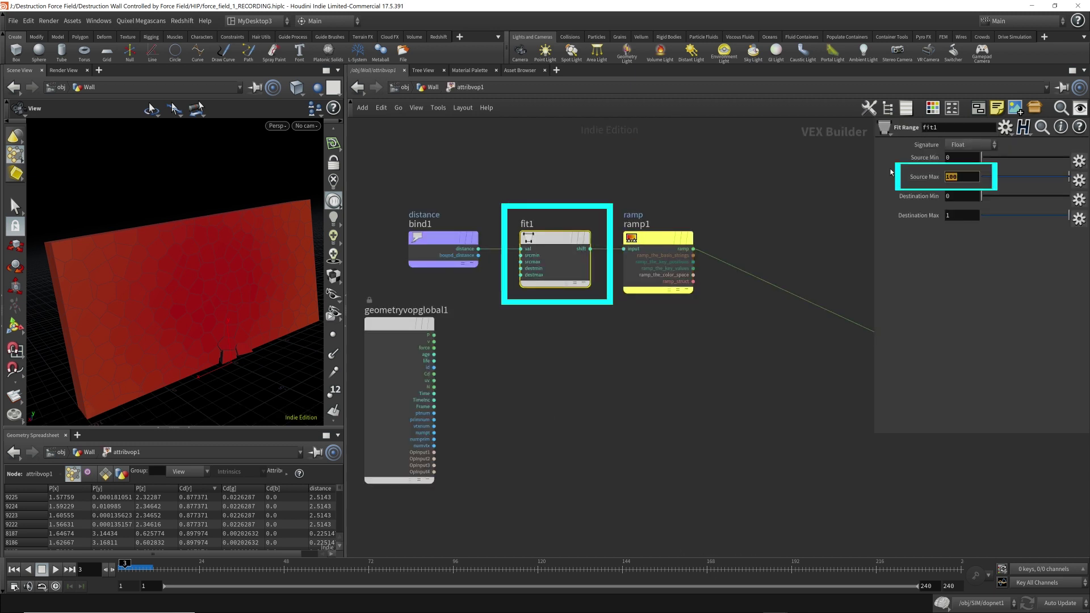
type("50")
key("Return")
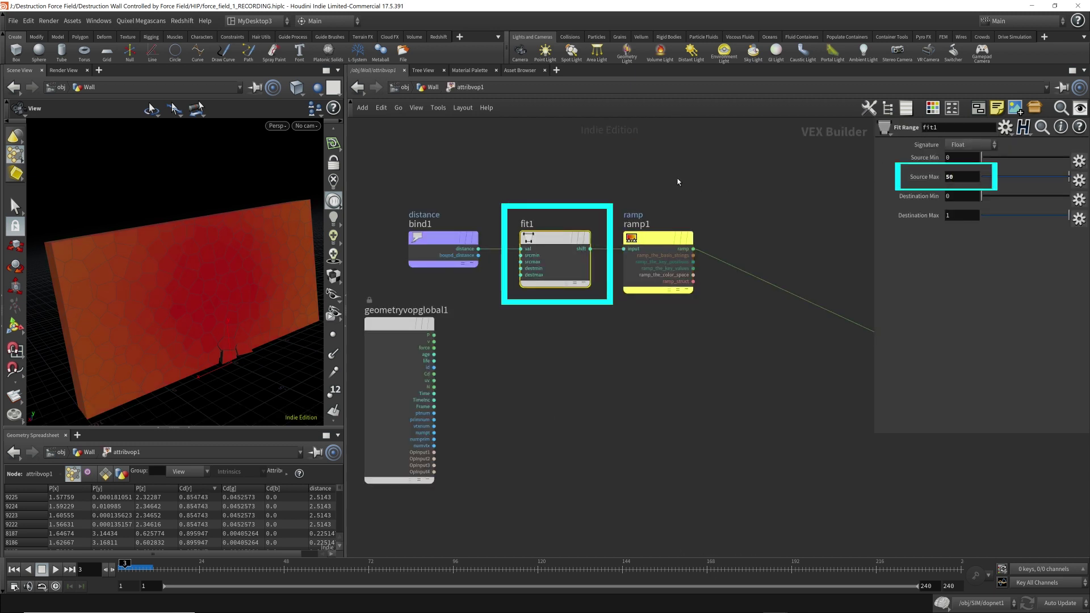
Step: Check the wall's coloring over the first seven frames, then lower fit1's Source Max to 10 and stay at frame 2
left_click(140, 564)
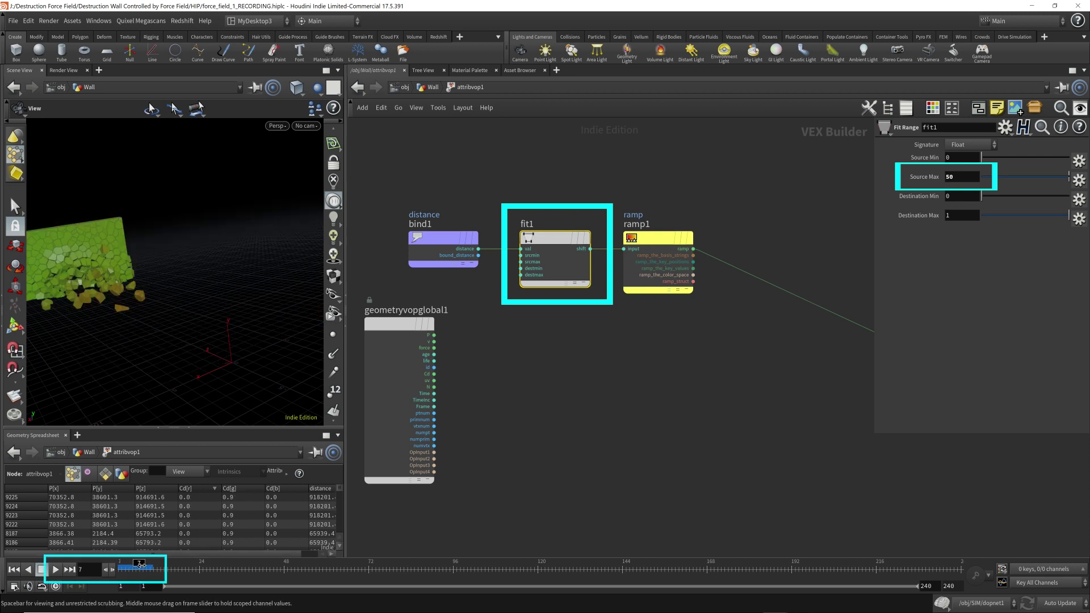
left_click_drag(140, 564, 130, 566)
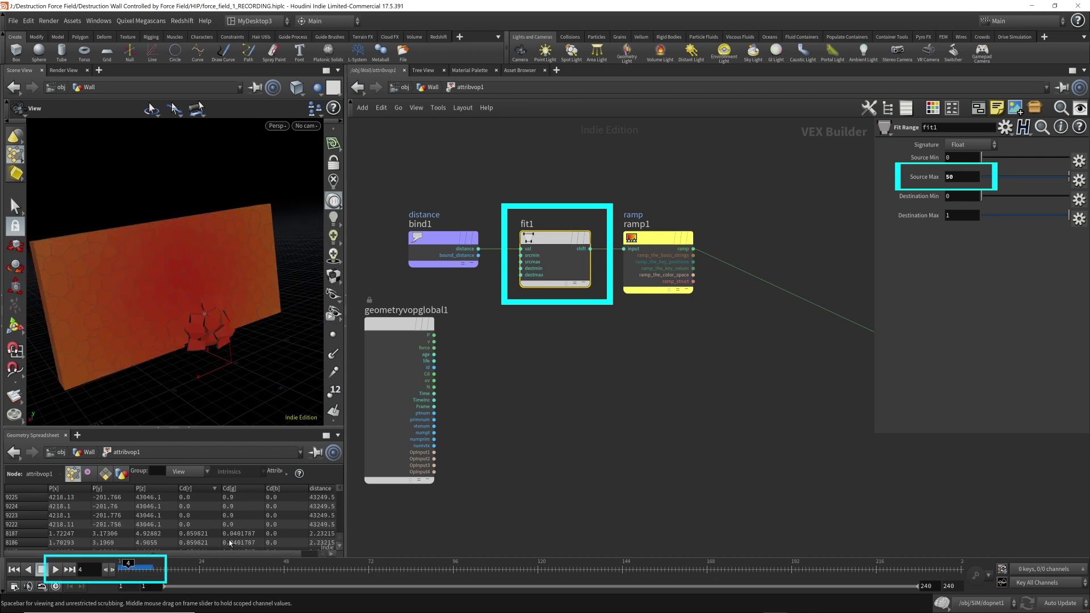
key("Left")
key("Left")
key("Left")
key("Right")
key("Right")
key("Right")
key("Right")
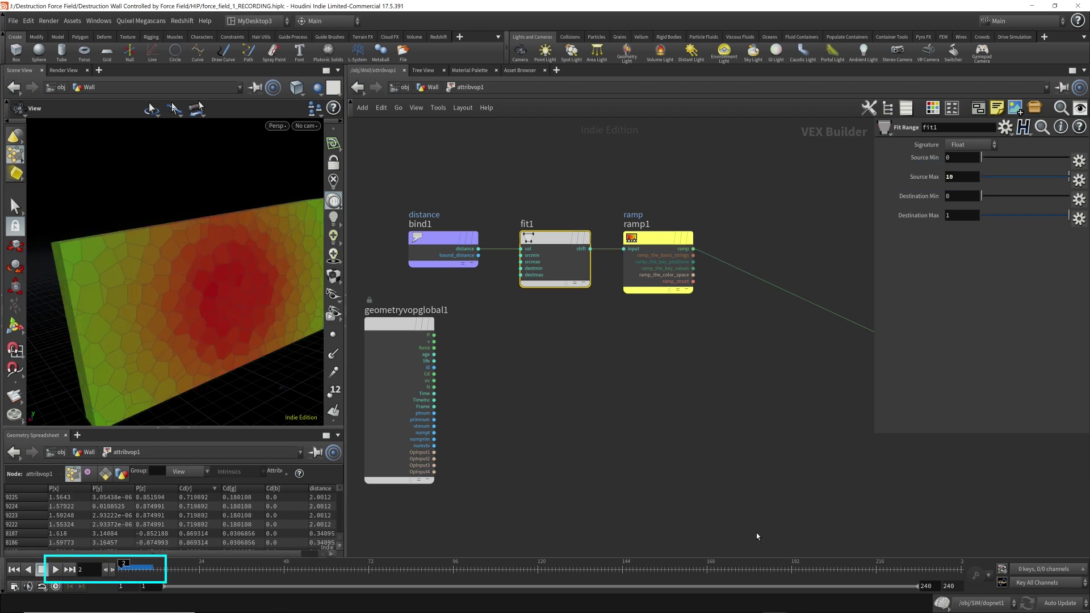
Step: Review the geometryvop1 setup in SIM's dopnet1 and inspect the colored wall and force field from the object level
left_click(655, 175)
left_click(432, 88)
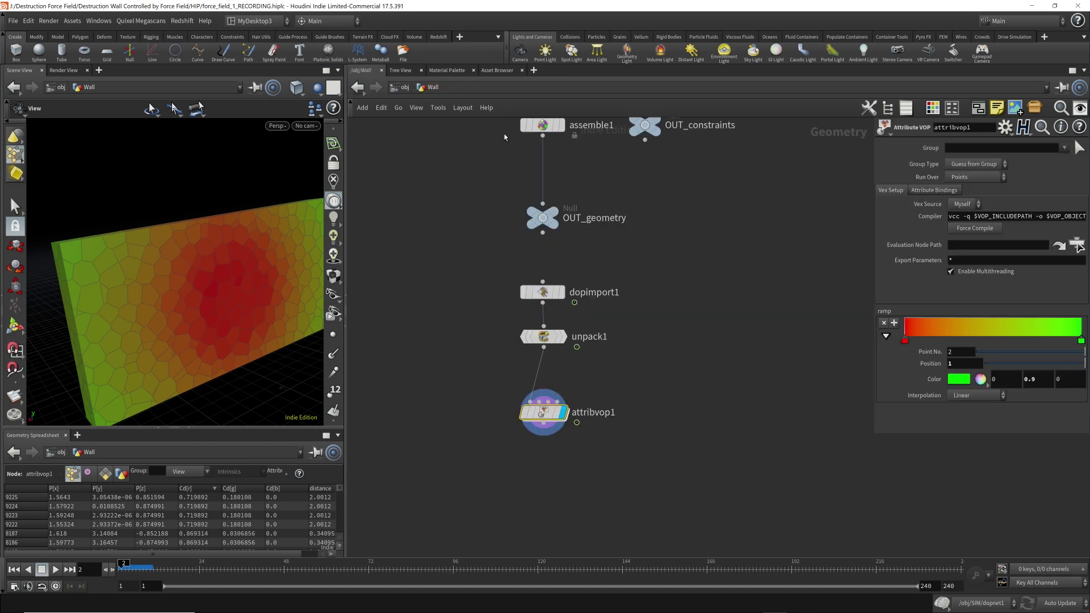
left_click(403, 88)
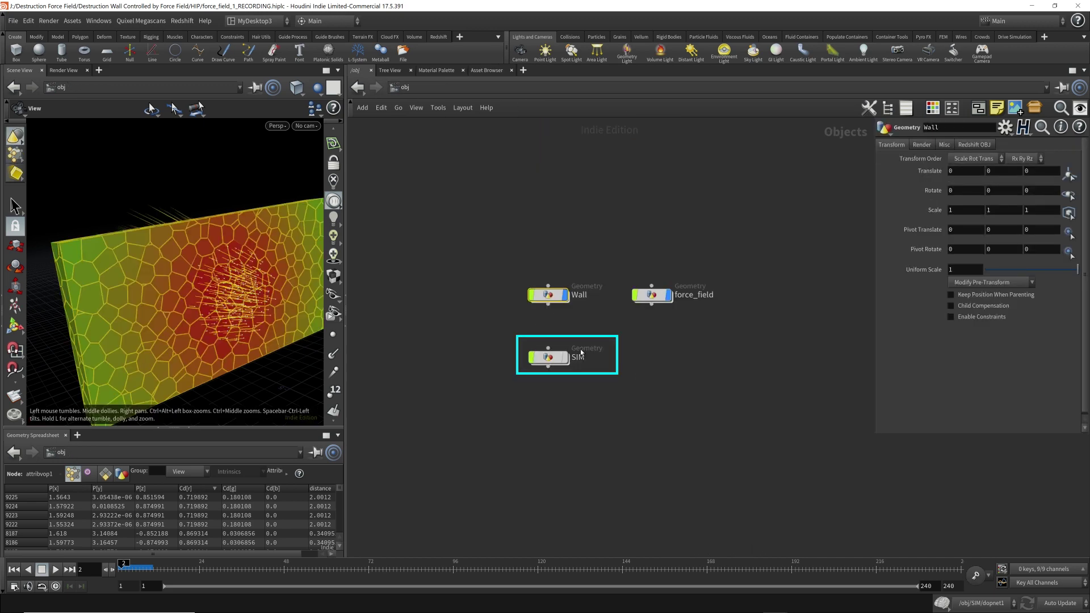
double_click(548, 358)
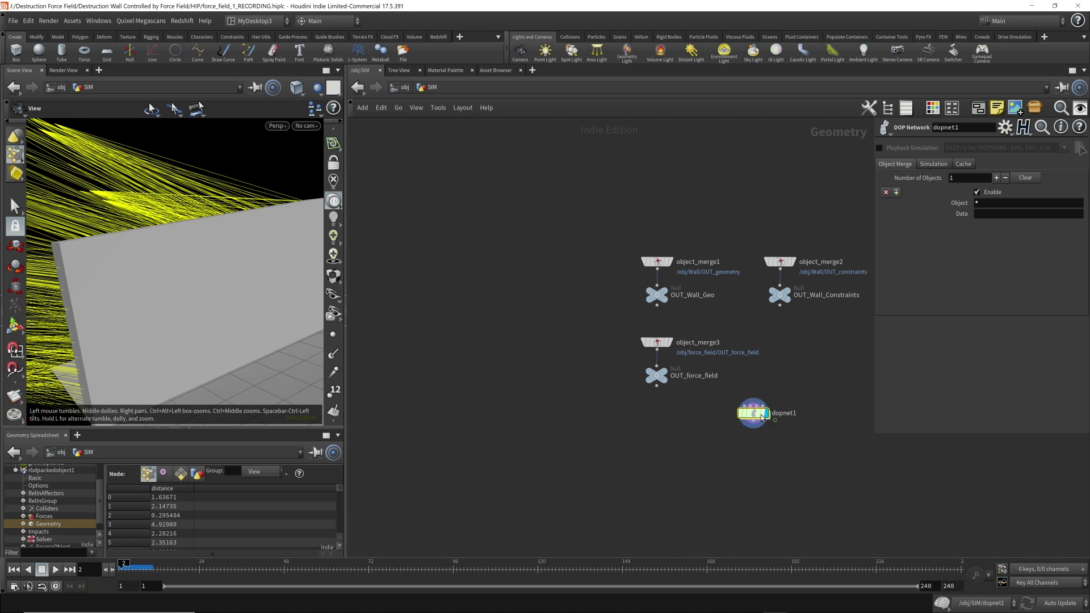
double_click(752, 412)
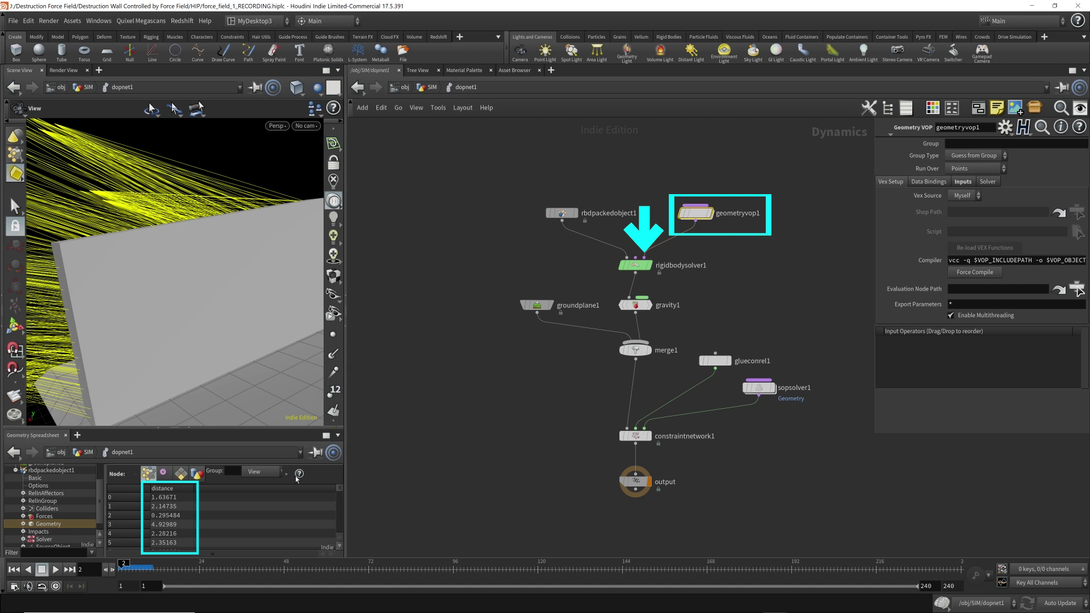
left_click(433, 90)
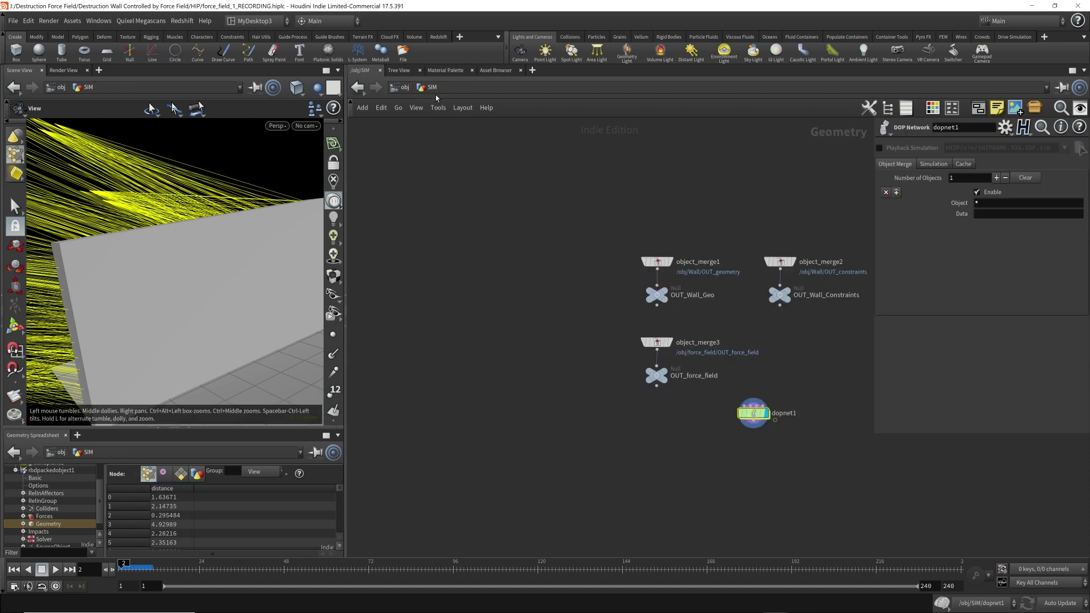
left_click(404, 88)
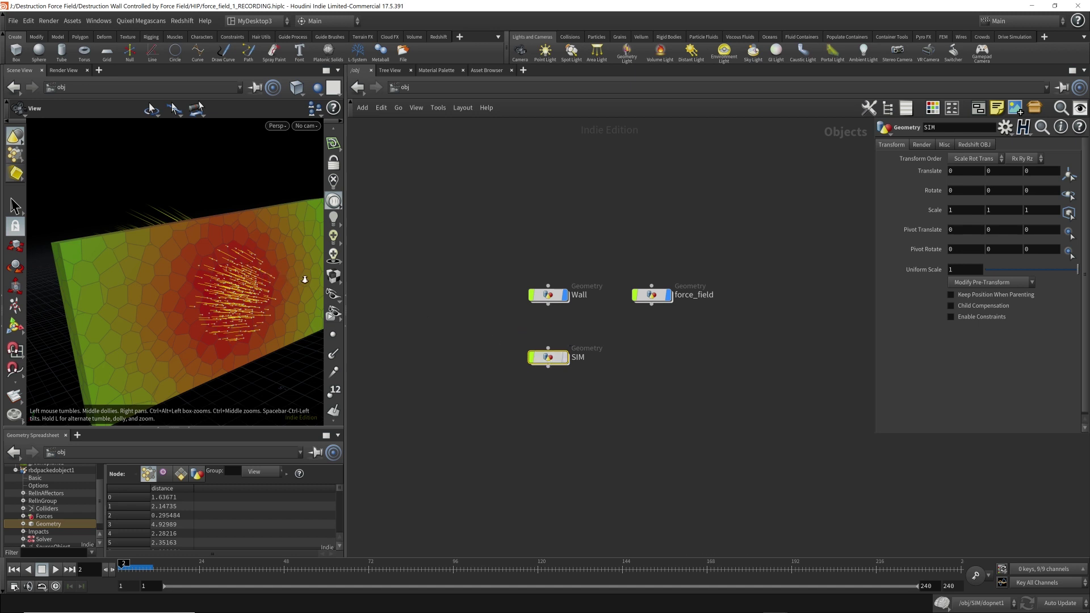
left_click_drag(304, 279, 239, 298)
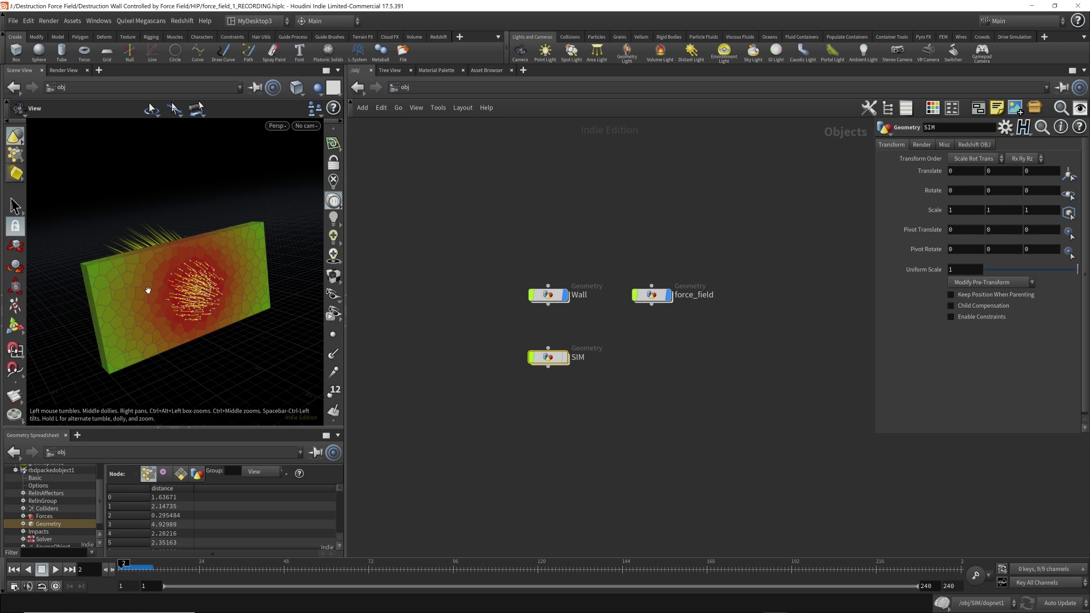
left_click_drag(147, 290, 202, 282)
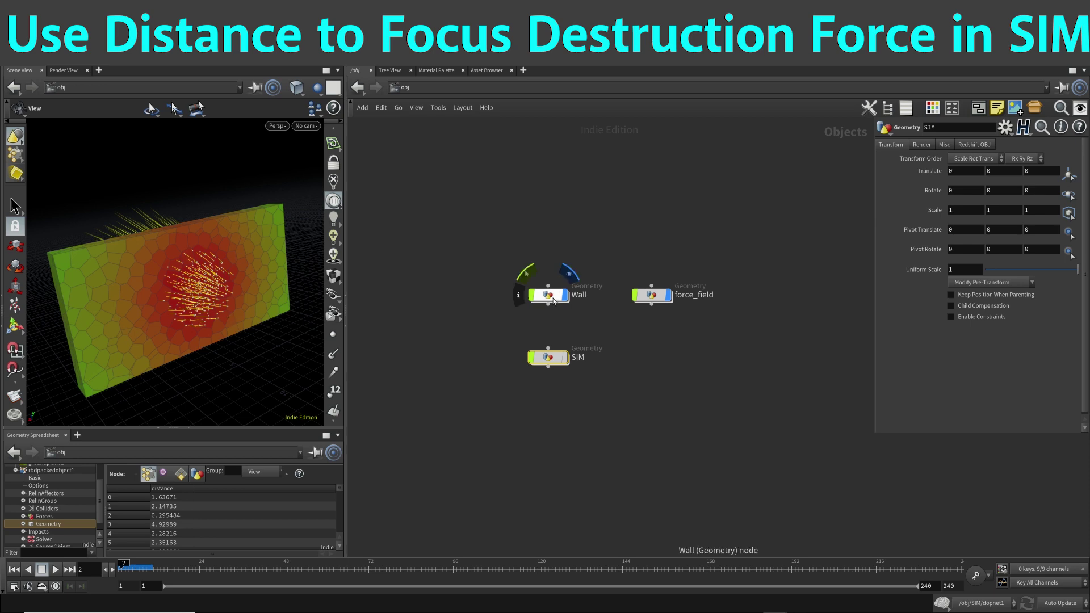
Step: Go into SIM's dopnet1 and open the geometryvop1 network
double_click(548, 357)
double_click(751, 412)
double_click(695, 214)
key("u")
left_click(704, 219)
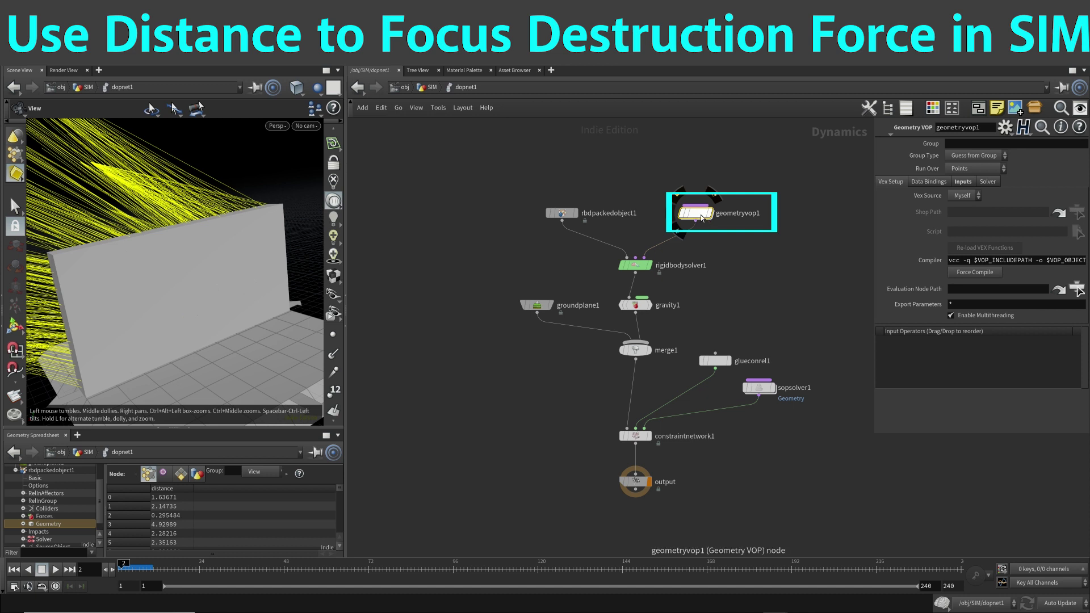
double_click(702, 218)
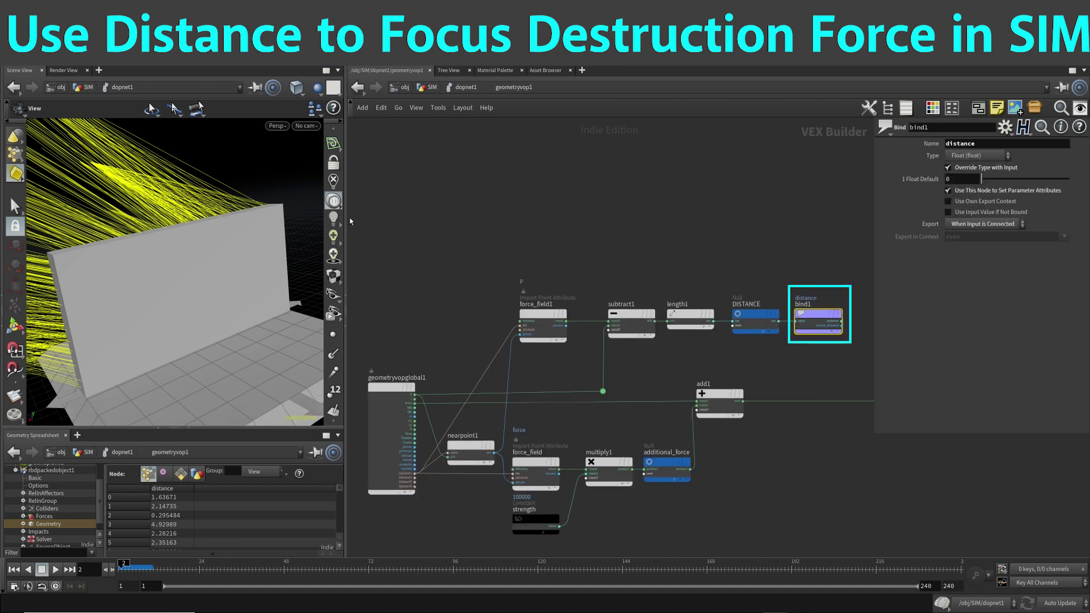
Step: Widen the network editor, hide the parameters and move geometryvopoutput1 farther right to free space beyond bind1
left_click_drag(345, 224, 257, 230)
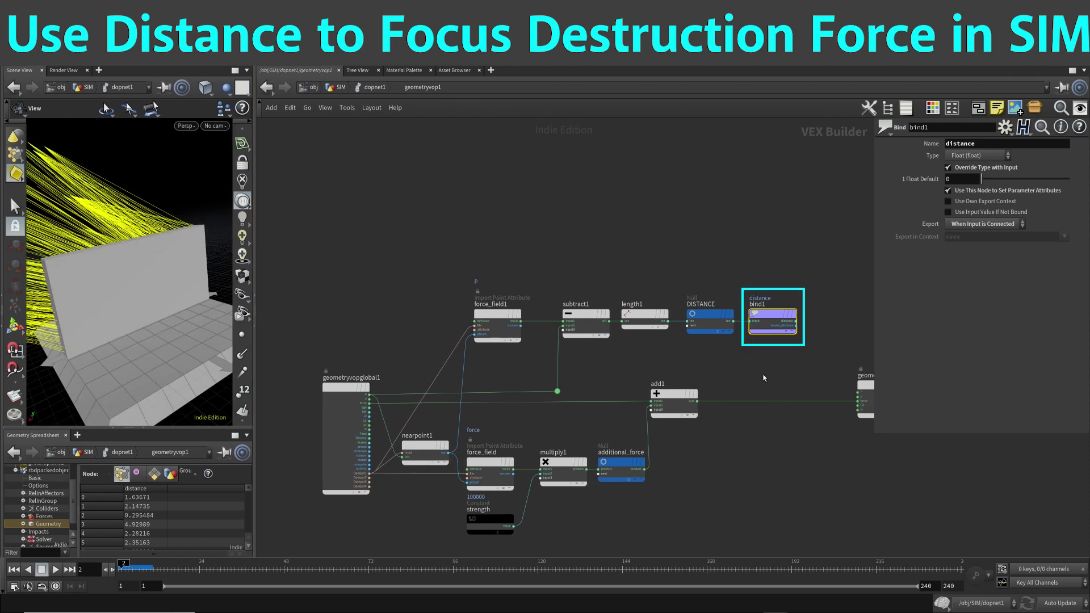
middle_click_drag(801, 375, 730, 359)
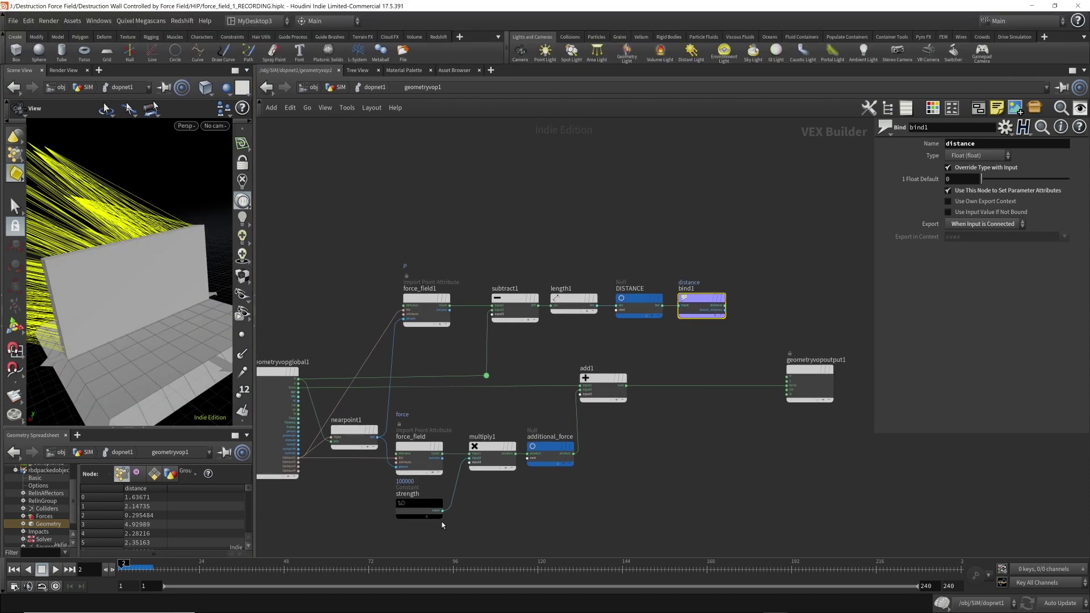
middle_click_drag(726, 469, 696, 470)
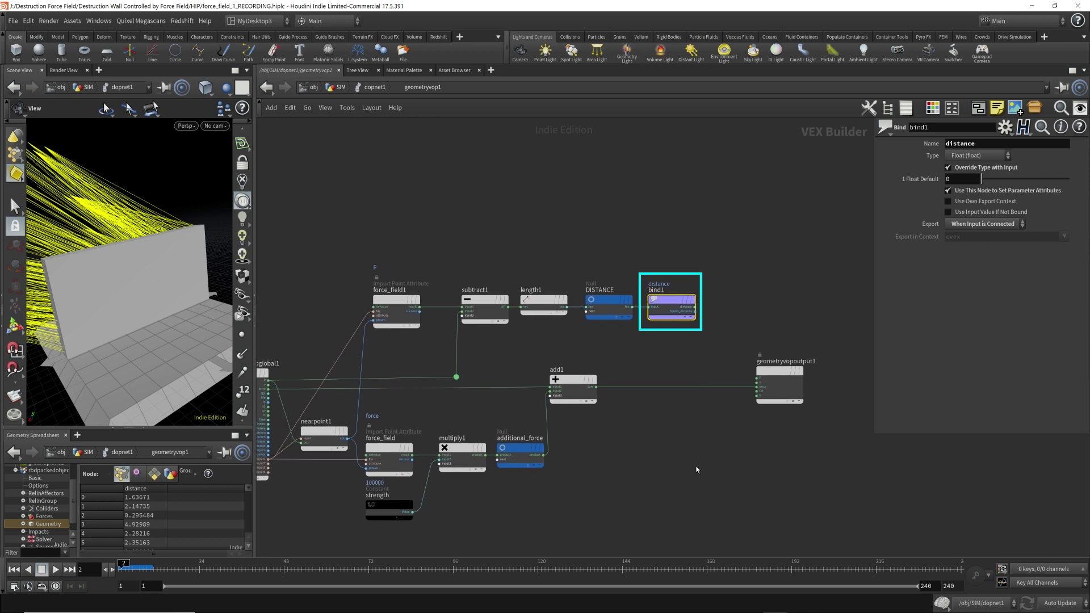
key("p")
left_click_drag(778, 368, 1054, 368)
left_click(982, 359)
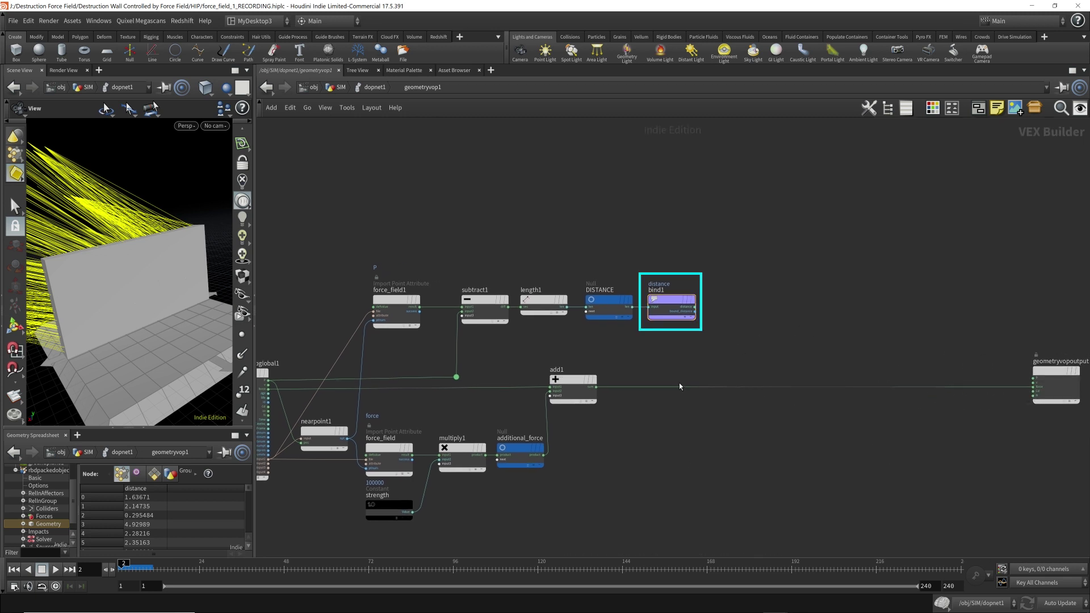
Step: Add a Compare node fed by bind1's distance output and place it beside bind1
left_click(695, 307)
key("Tab")
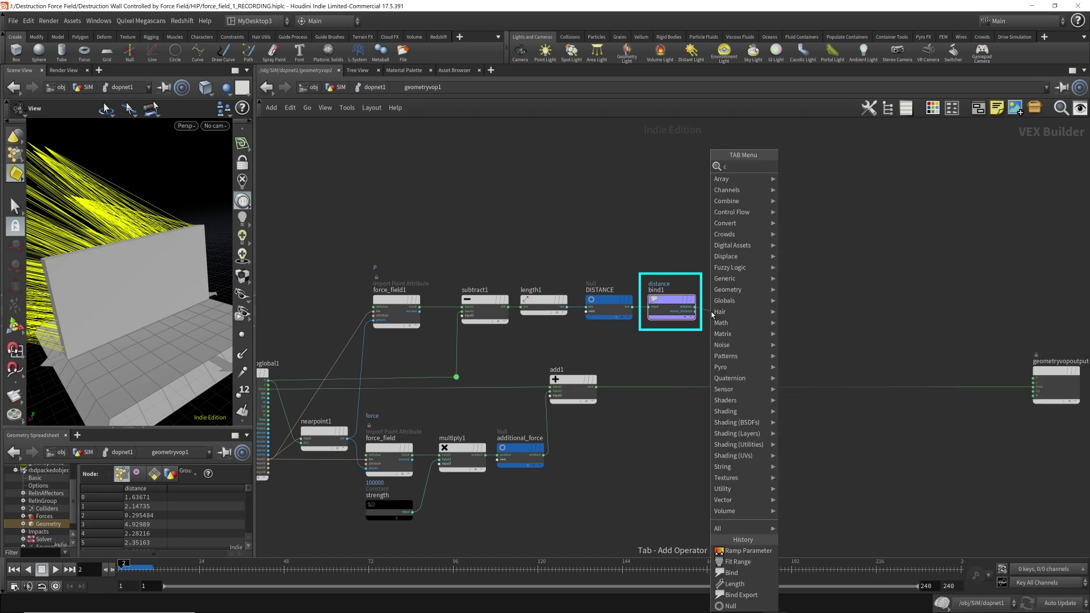
key("Escape")
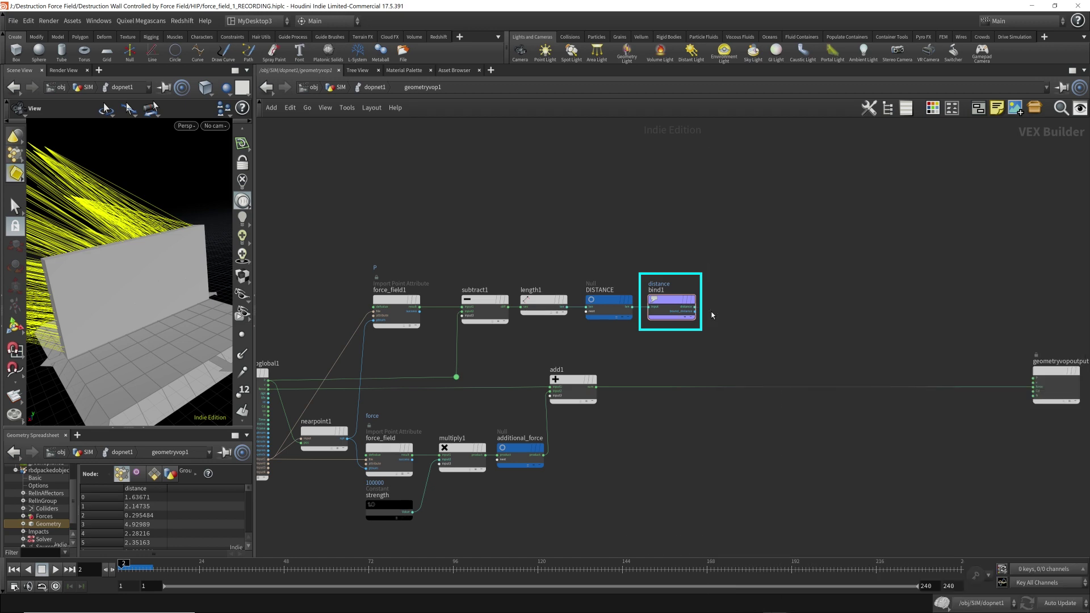
left_click(734, 309)
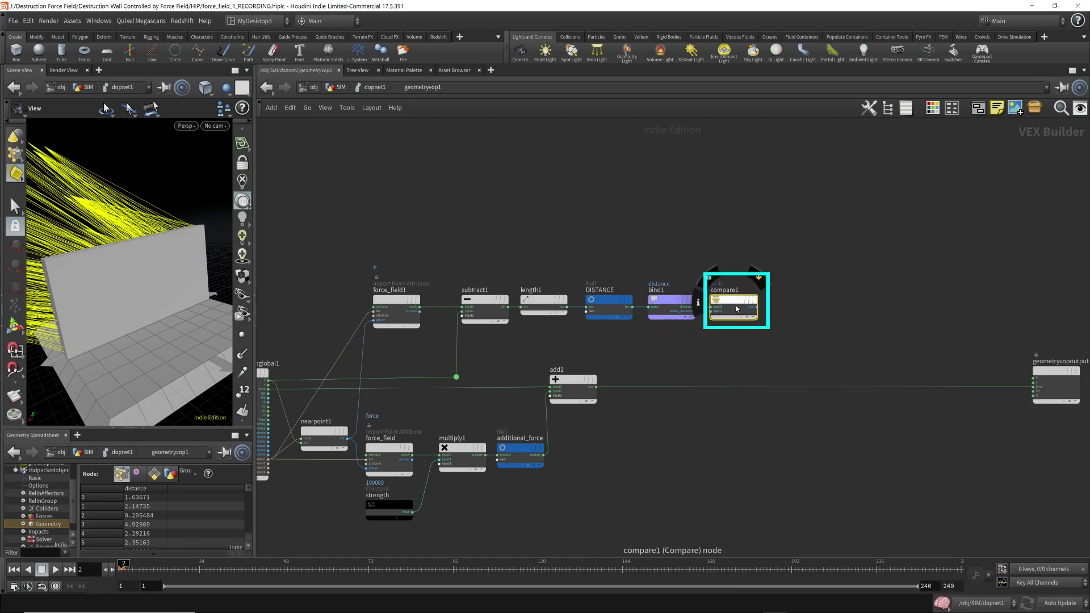
Step: Set compare1's test to Less Than with a Compare to Float value of 50
key("p")
left_click(986, 144)
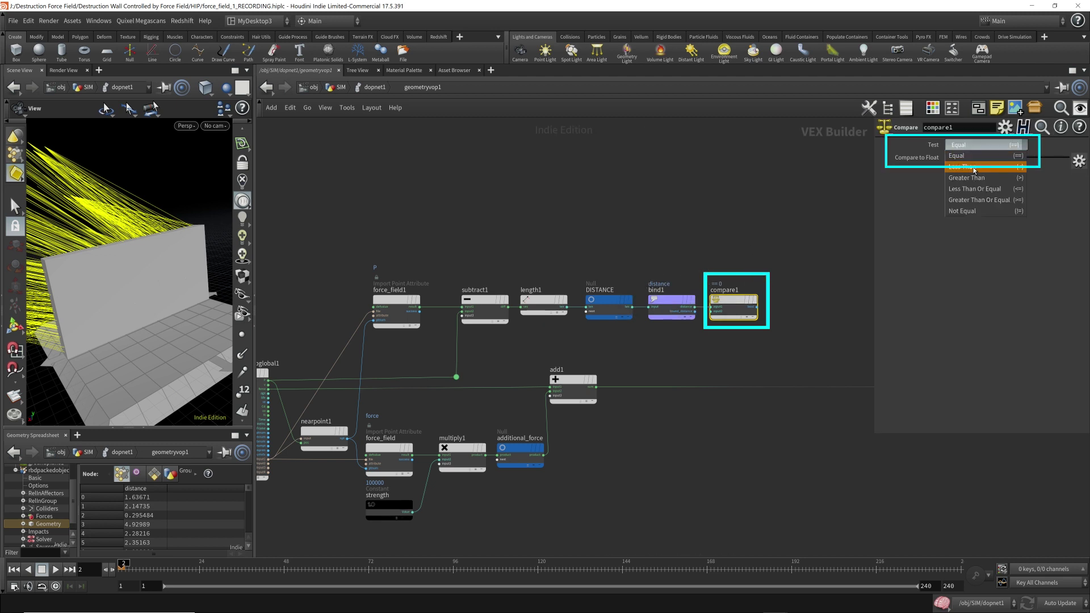
left_click(972, 155)
left_click(962, 161)
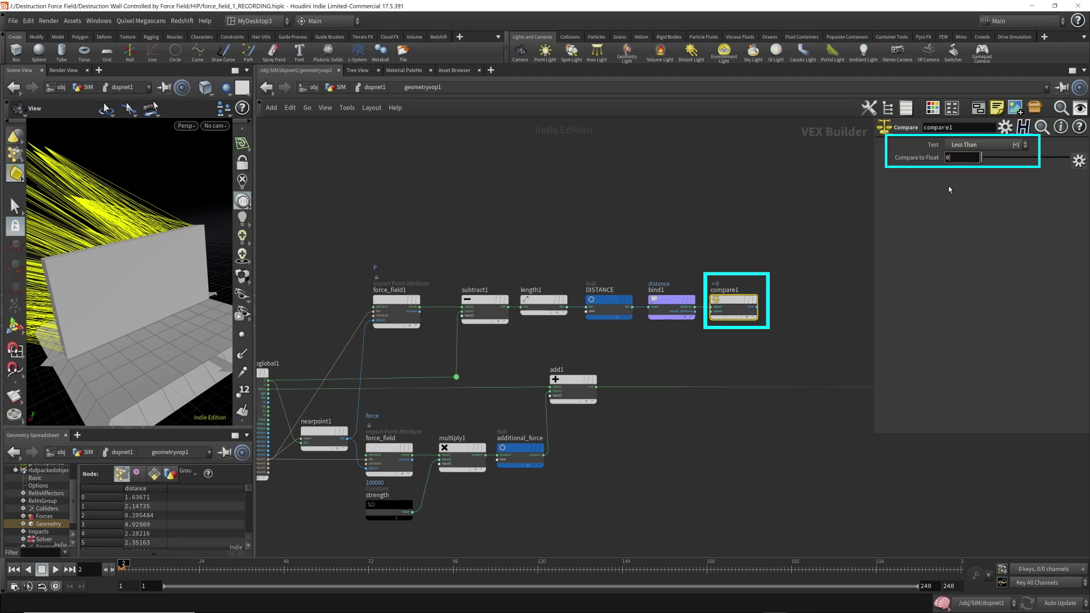
type("1")
type("0")
key("Return")
key("p")
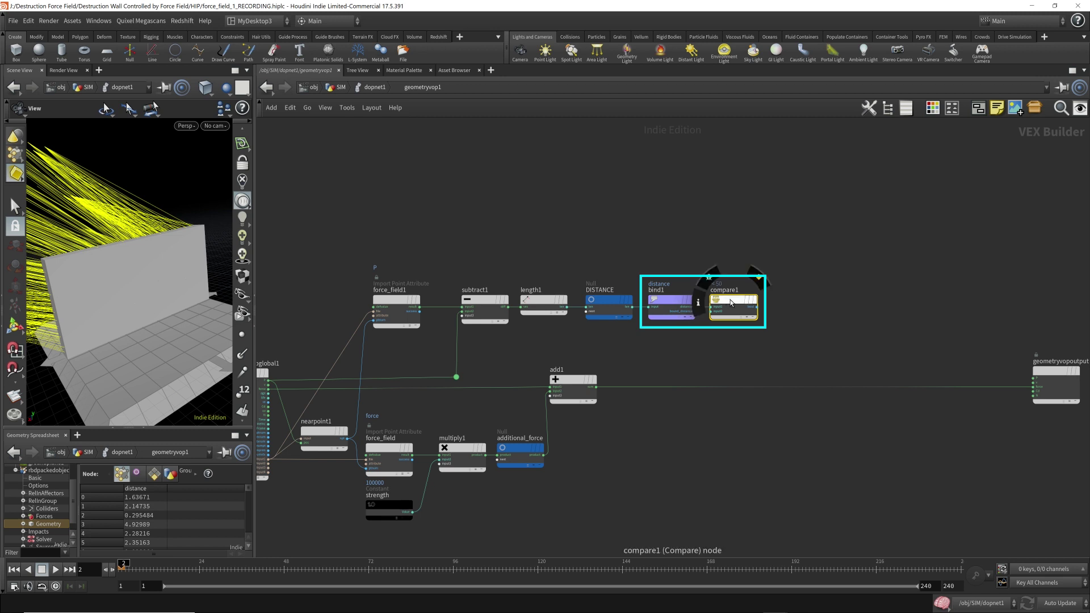
Step: Add an If Block driven by compare1's output and place it to the right of compare1
left_click(758, 307)
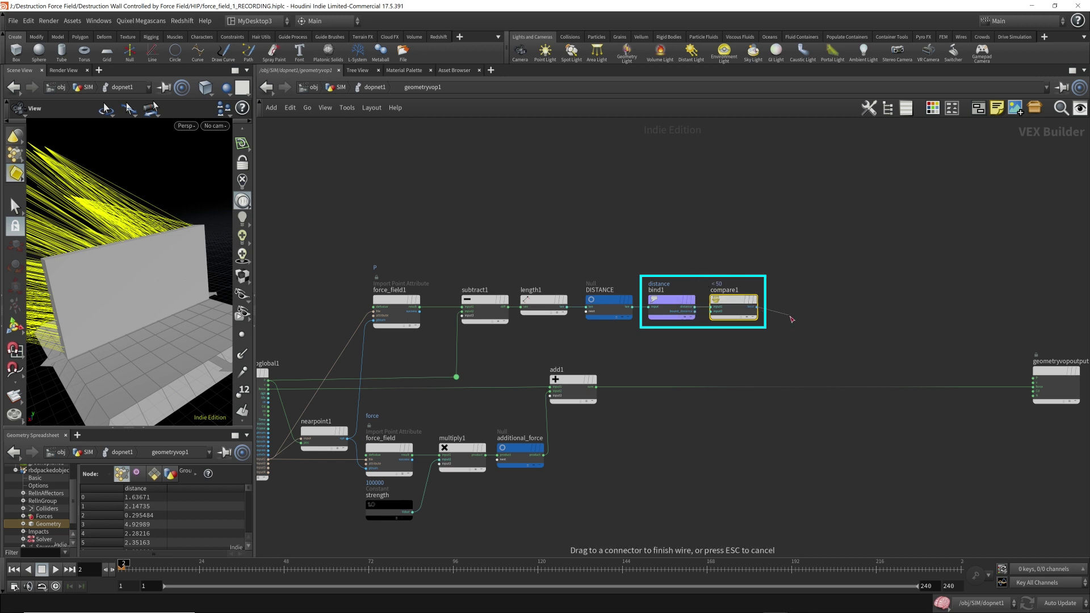
key("Tab")
type("if")
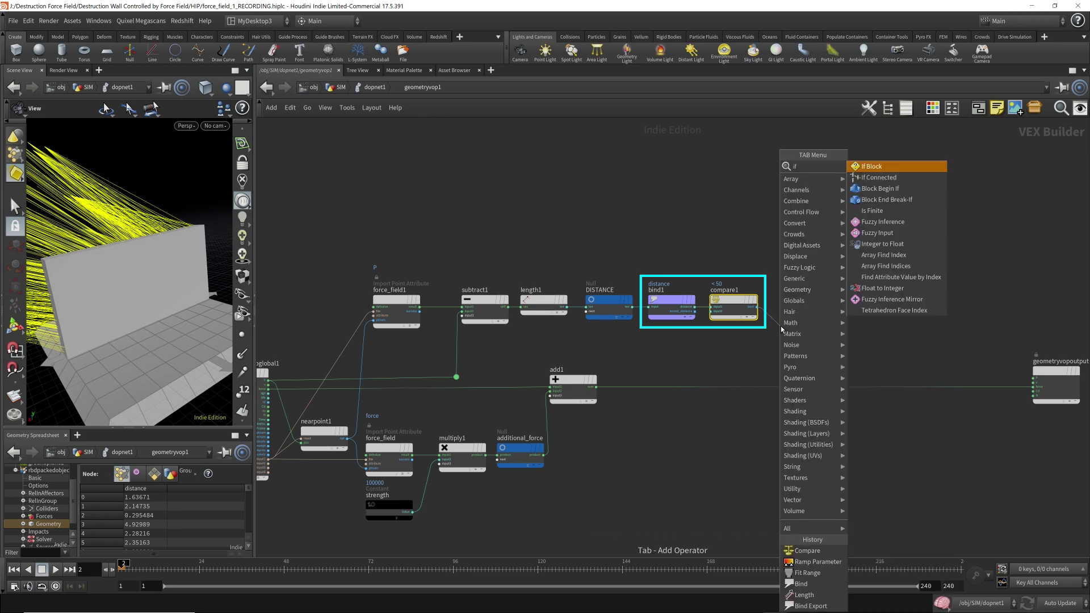
key("Return")
left_click(828, 357)
left_click_drag(829, 357, 810, 300)
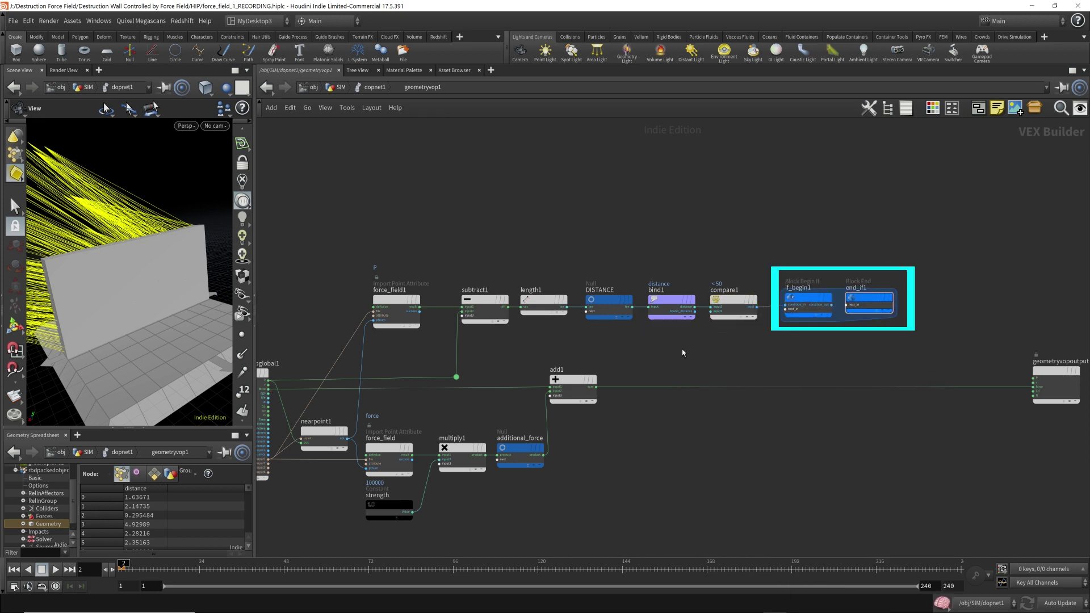
Step: Add a Constant node below compare1 and set its type to 3 Floats (vector)
key("Tab")
type("con")
key("Return")
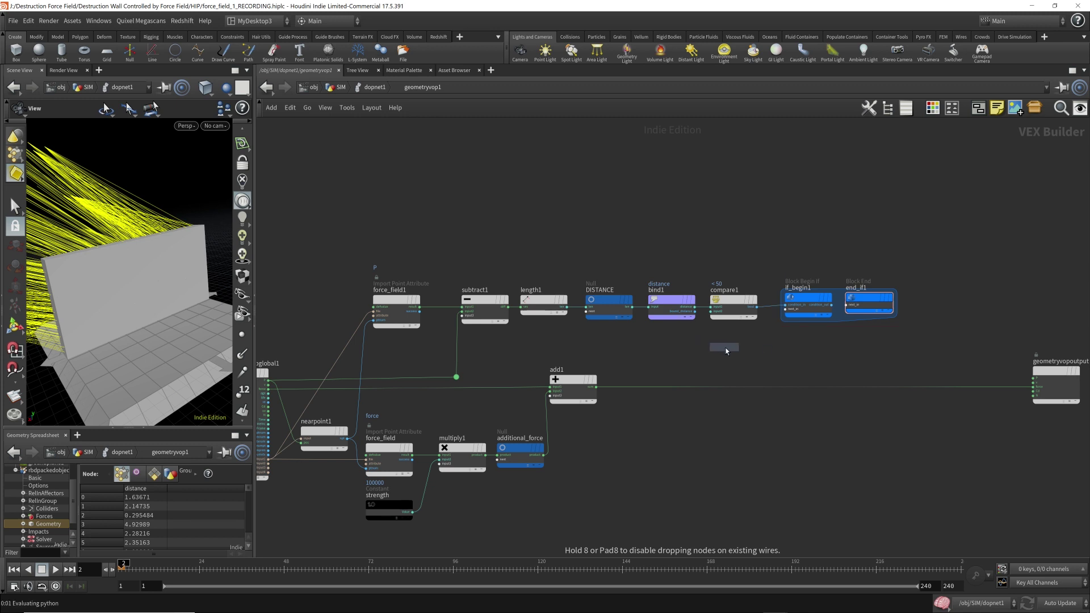
left_click(735, 351)
key("p")
left_click(986, 145)
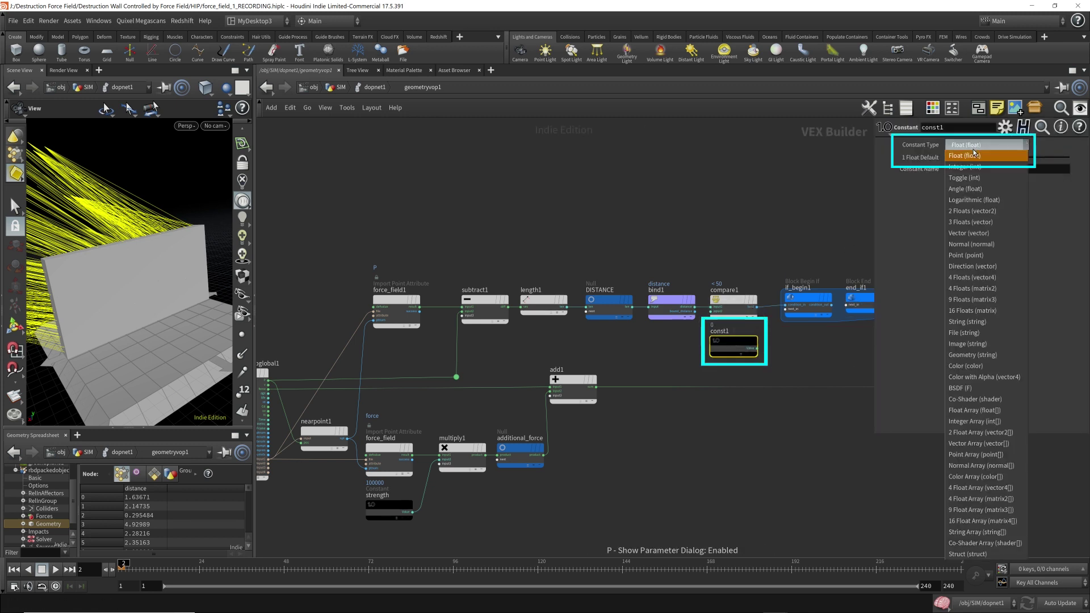
left_click(972, 221)
Step: Rename the new vector constant ZERO_FORCE
key("p")
double_click(720, 332)
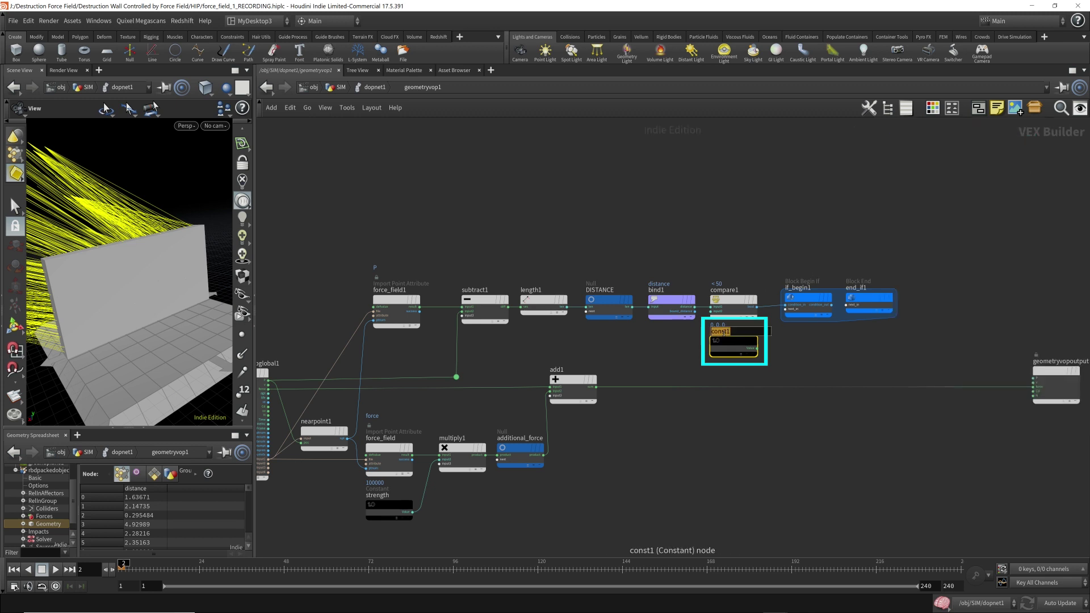
type("ZERO_FORCE")
key("Return")
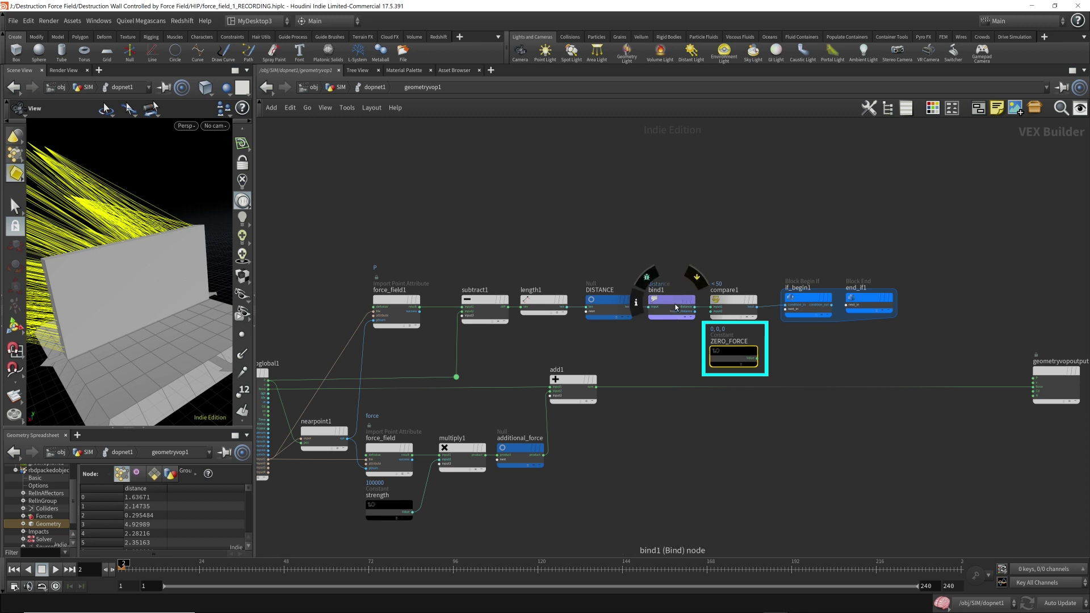
Step: Wire ZERO_FORCE into if_begin1's next input and move end_if1 farther right to make room inside the block
left_click_drag(759, 360, 797, 325)
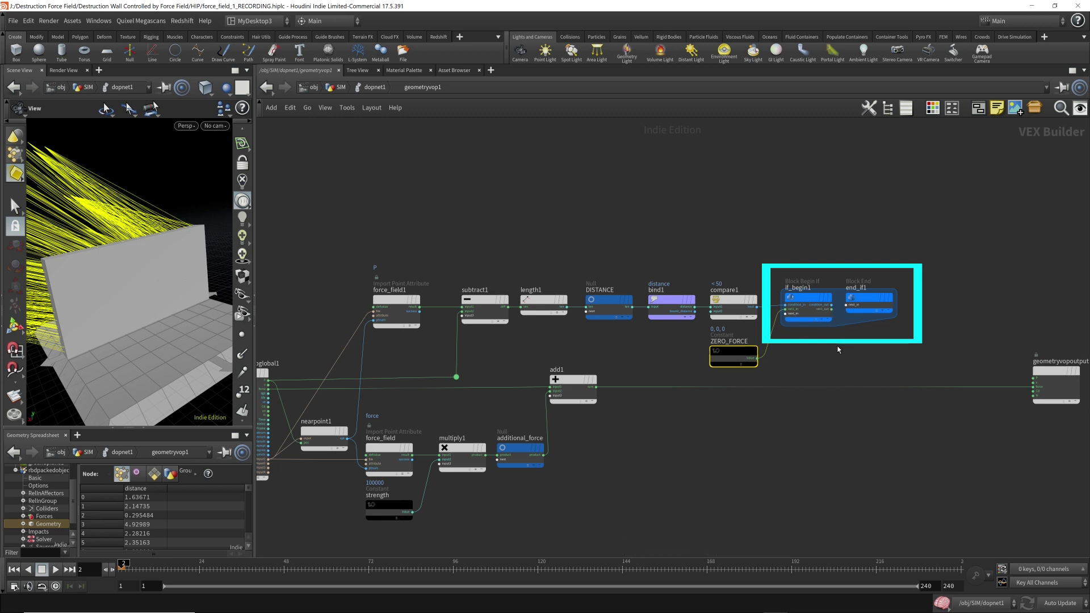
left_click_drag(868, 301, 941, 301)
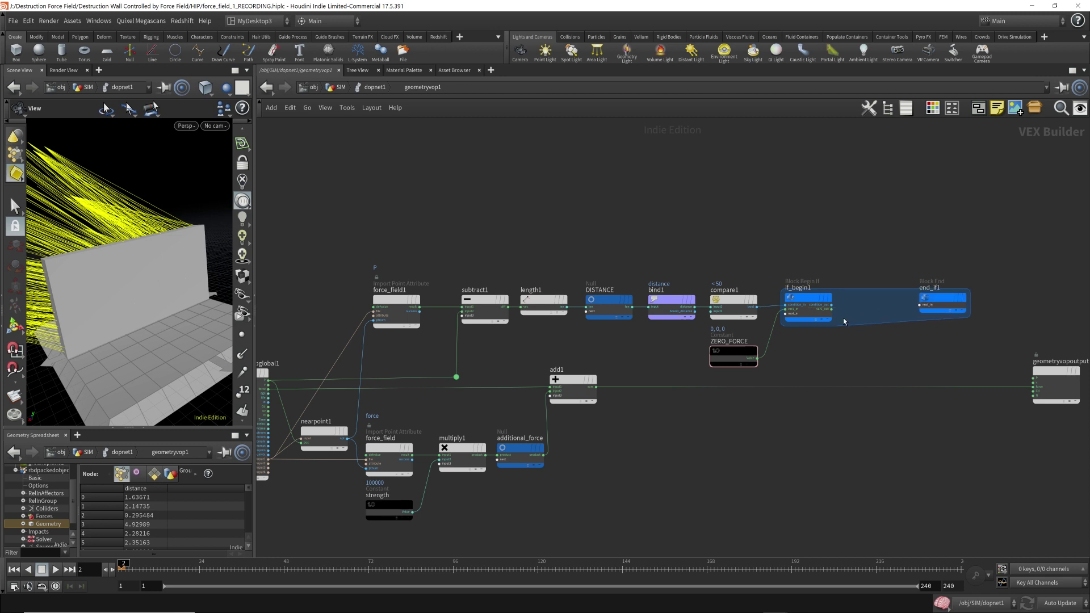
Step: Show the node parameters and name if_begin1's first output force
scroll(788, 313, "up", 2)
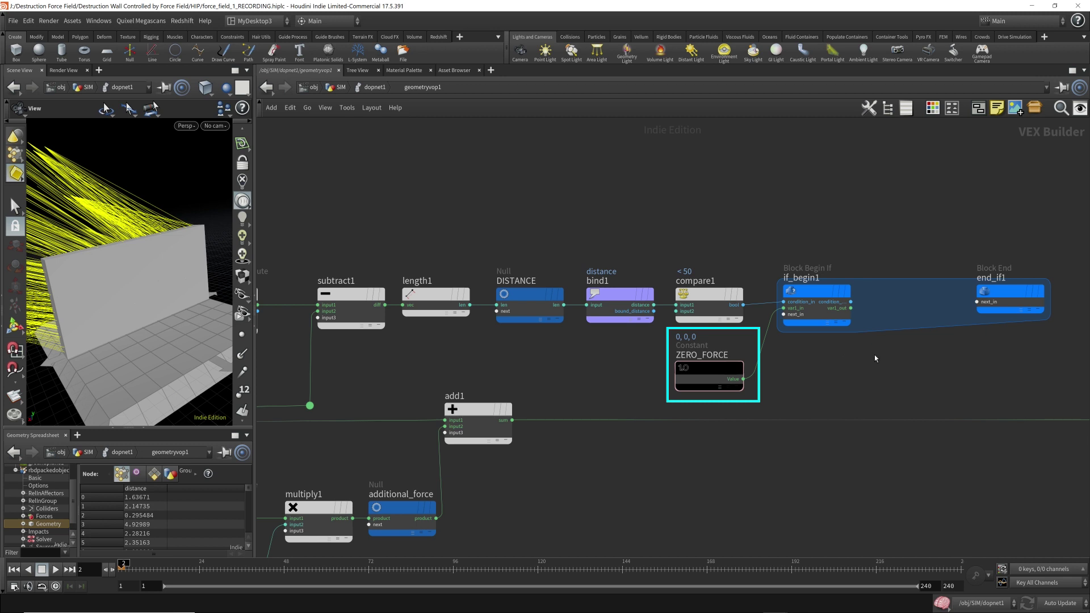
middle_click_drag(912, 371, 672, 365)
key("p")
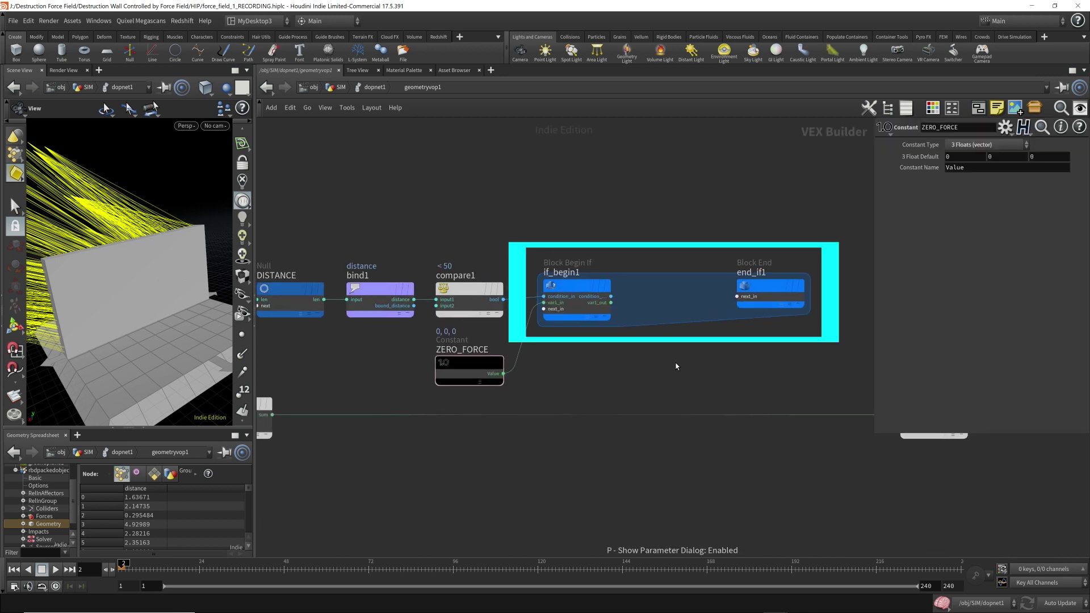
left_click(571, 291)
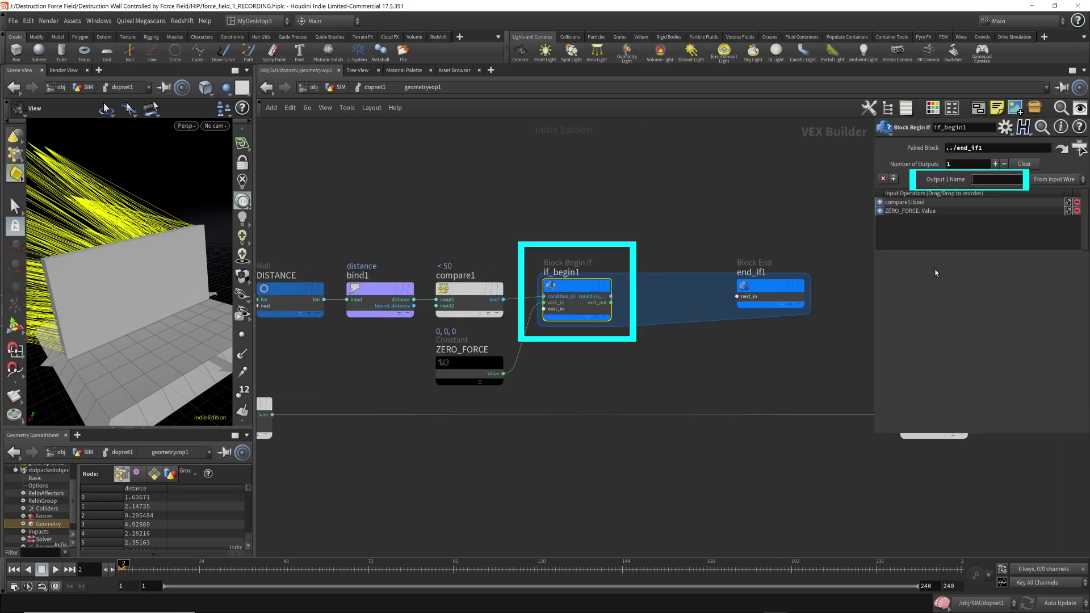
type("force")
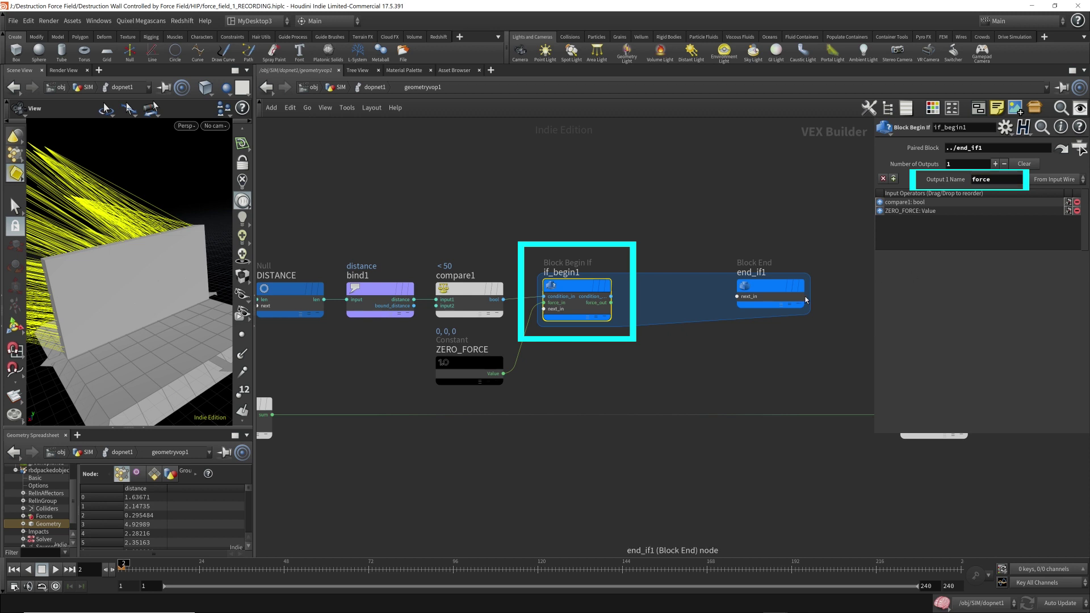
Step: Add one output to end_if1 and name it force
left_click(770, 288)
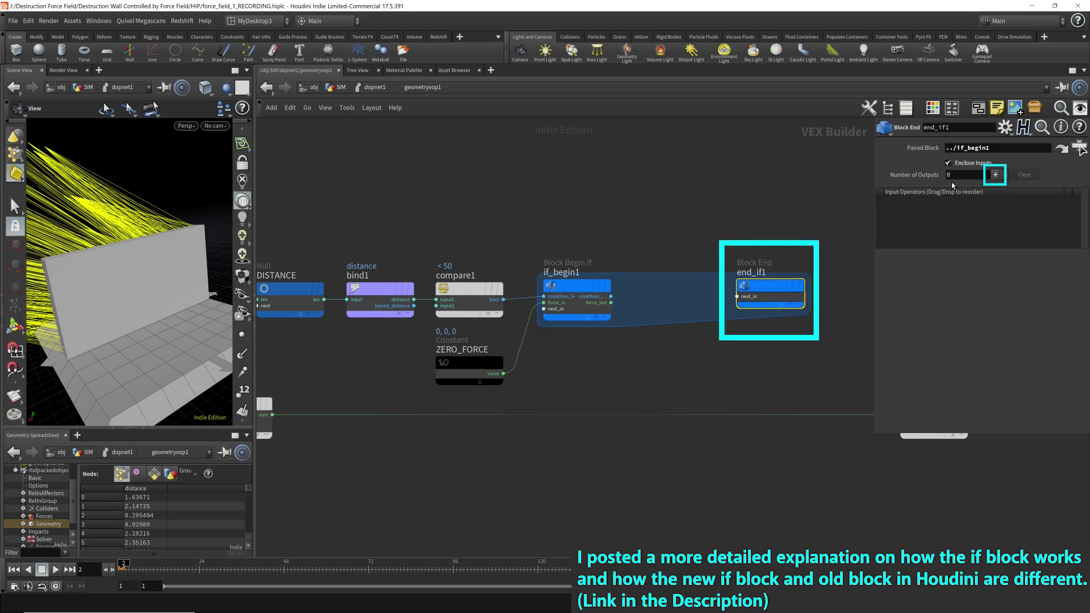
left_click(995, 174)
left_click(982, 192)
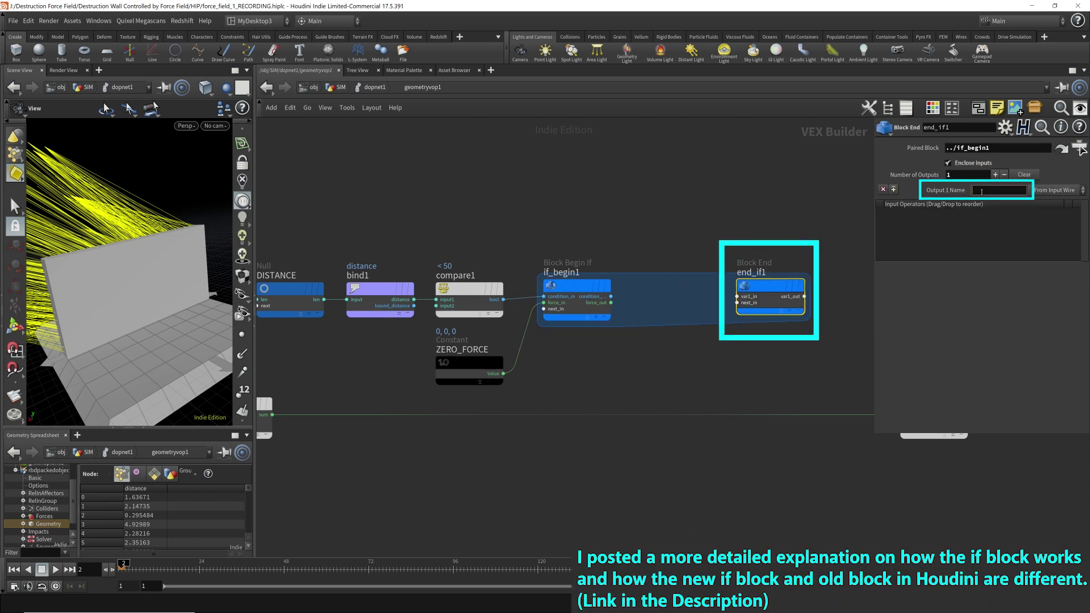
type("force")
key("Return")
Step: Wire add1's sum into end_if1's force input and remove the extra second output from end_if1
scroll(614, 304, "up", 2)
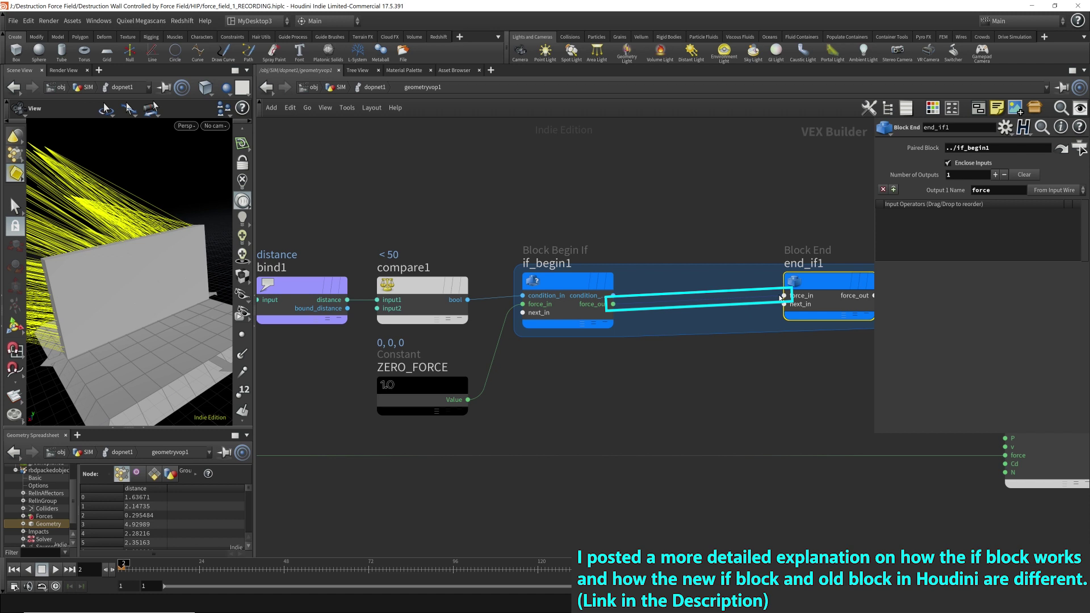
left_click(426, 288)
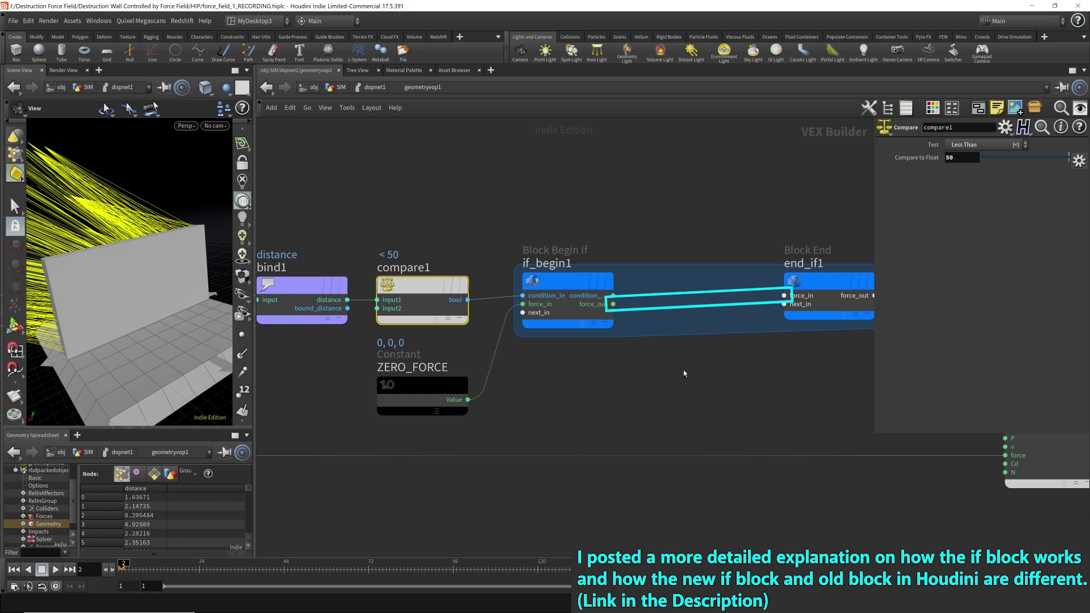
scroll(695, 360, "down", 5)
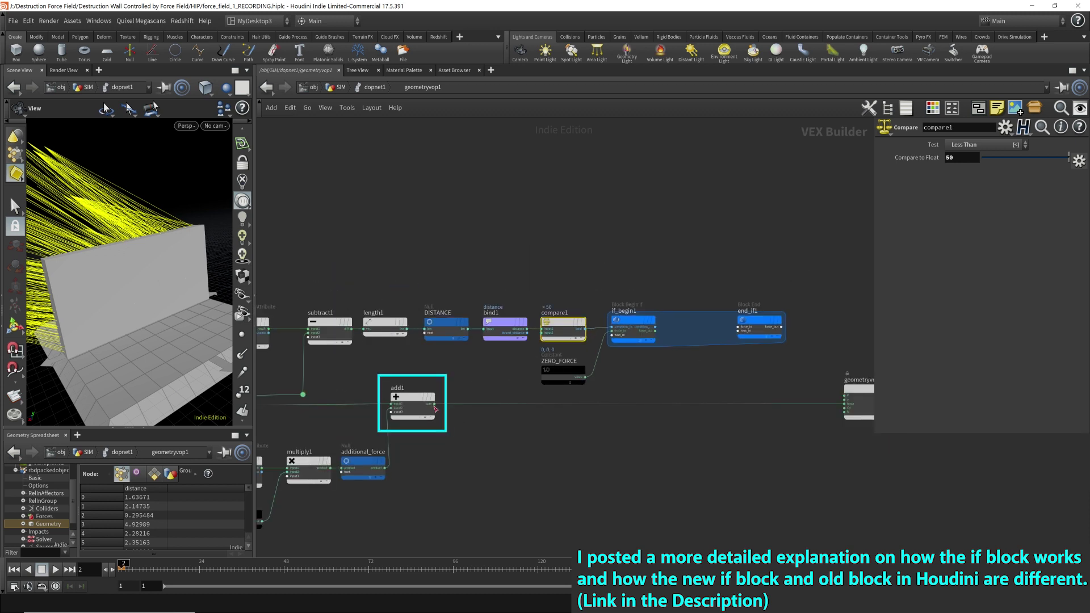
left_click_drag(435, 407, 742, 334)
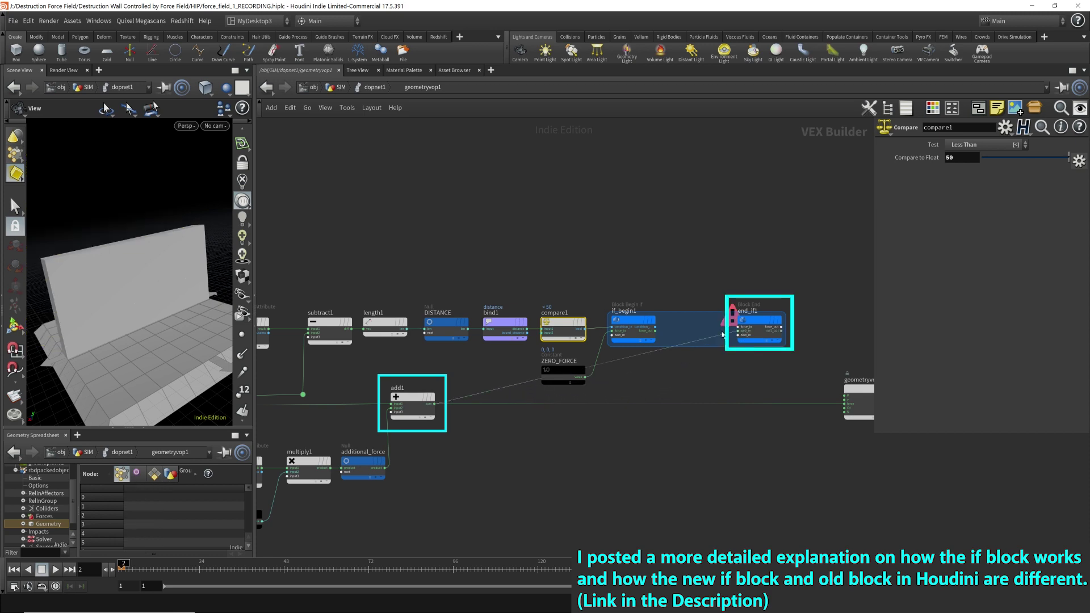
scroll(738, 338, "up", 4)
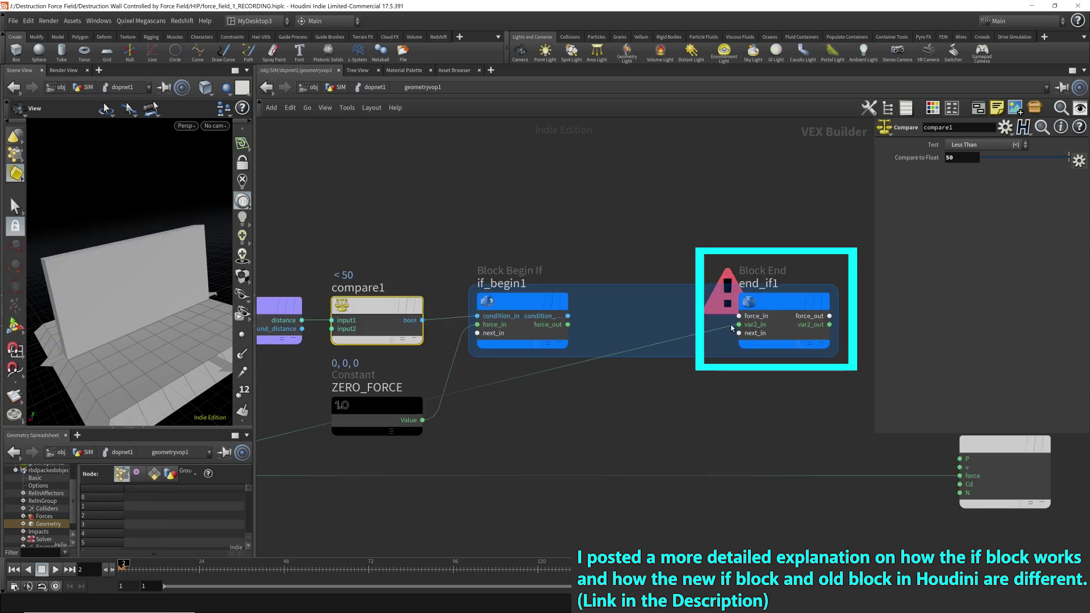
left_click(747, 320)
left_click_drag(766, 336, 745, 320)
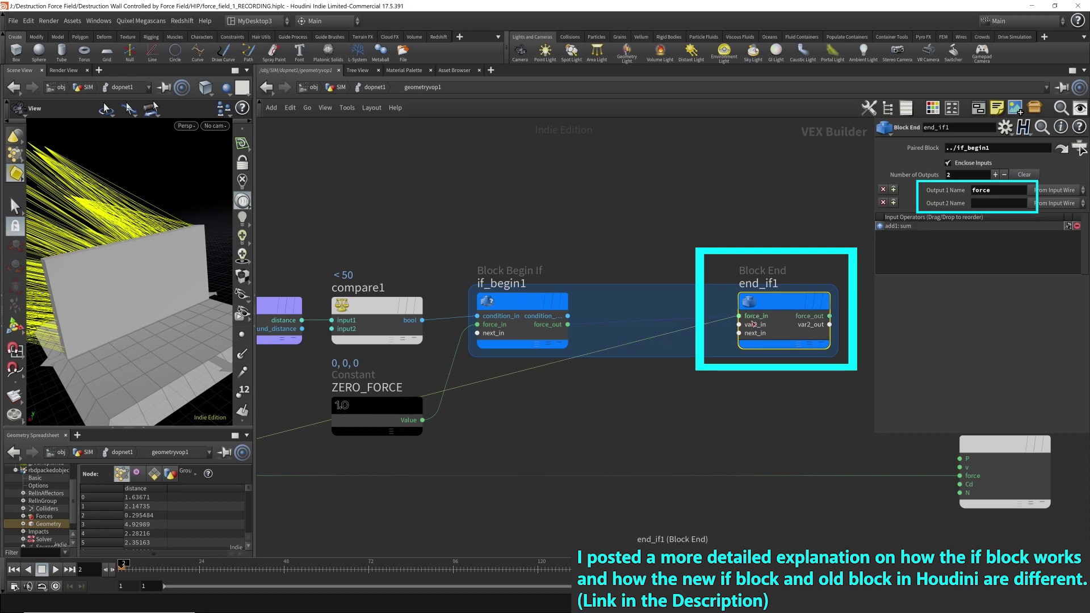
left_click(882, 203)
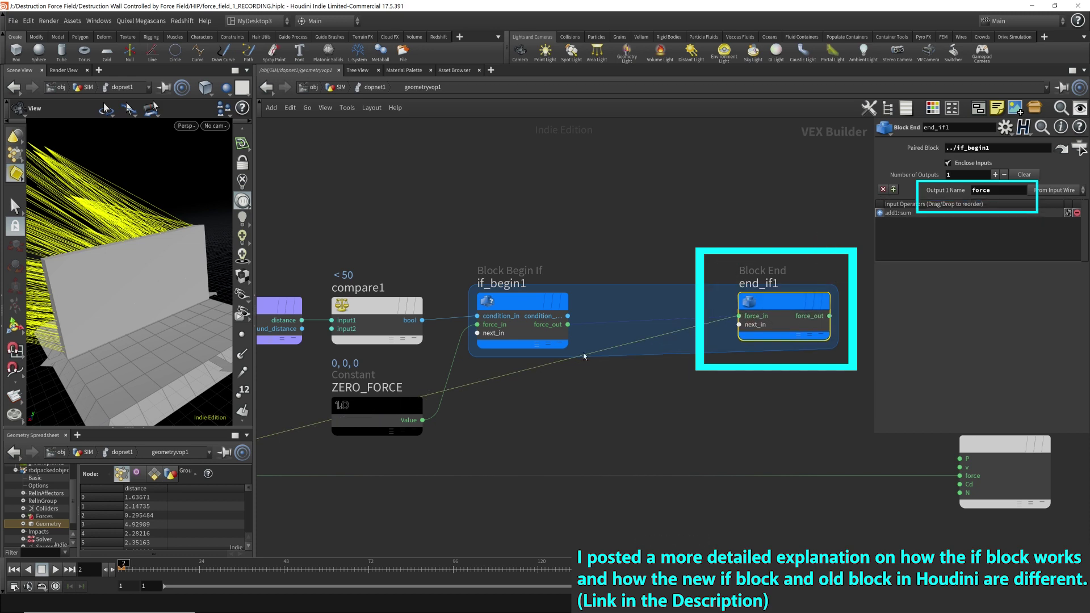
Step: Connect end_if1's force output to the force input of geometryvopoutput1
scroll(583, 353, "down", 4)
left_click_drag(797, 345, 856, 439)
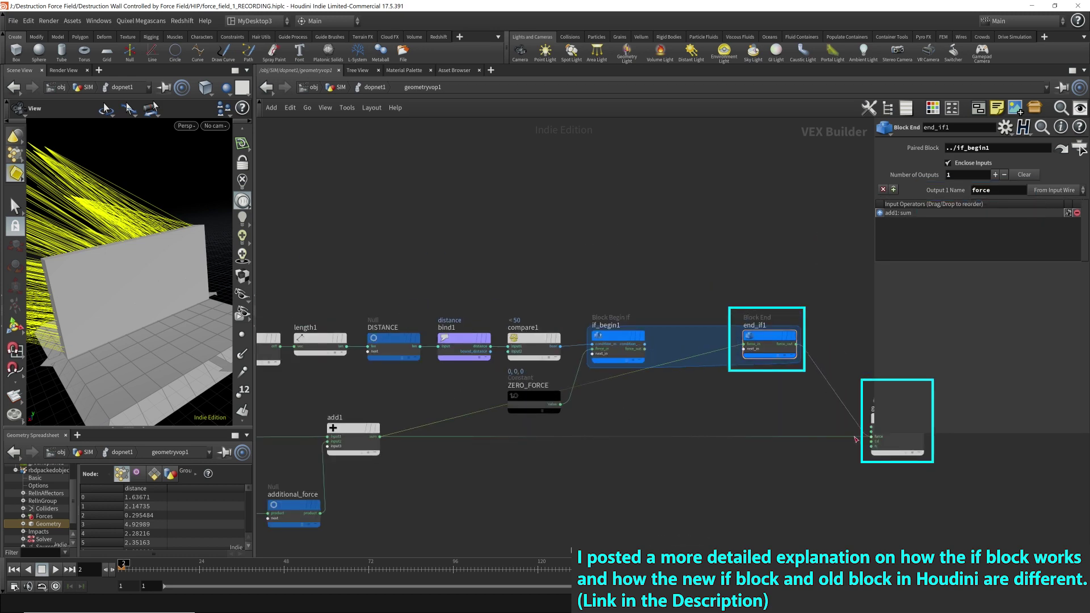
left_click(857, 443)
Step: Trace the force through compare1, if_begin1 and end_if1 for the case where the distance condition is true
scroll(693, 392, "up", 3)
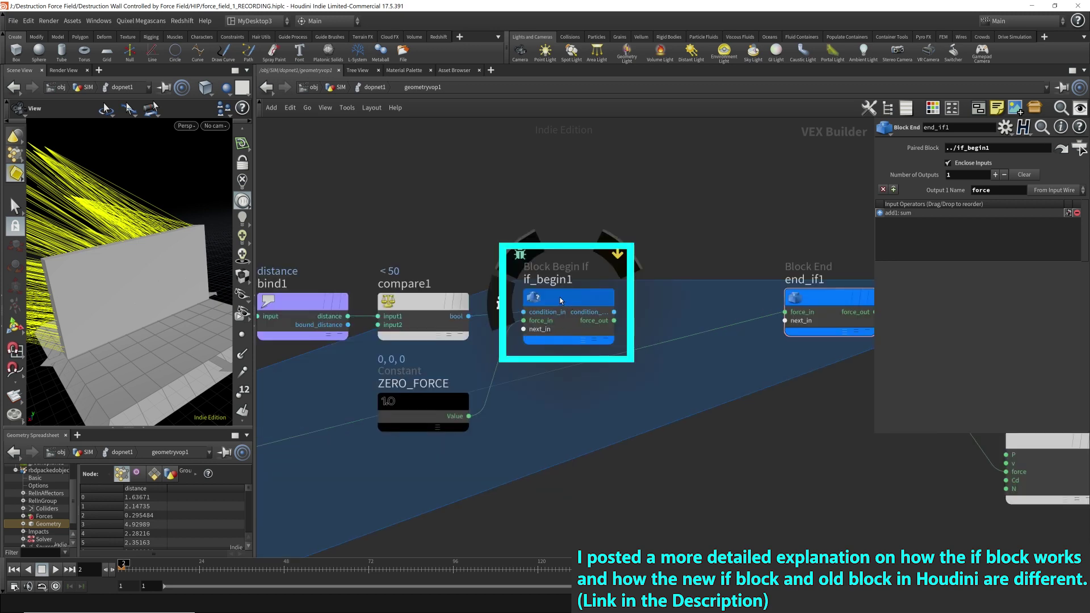
left_click(569, 304)
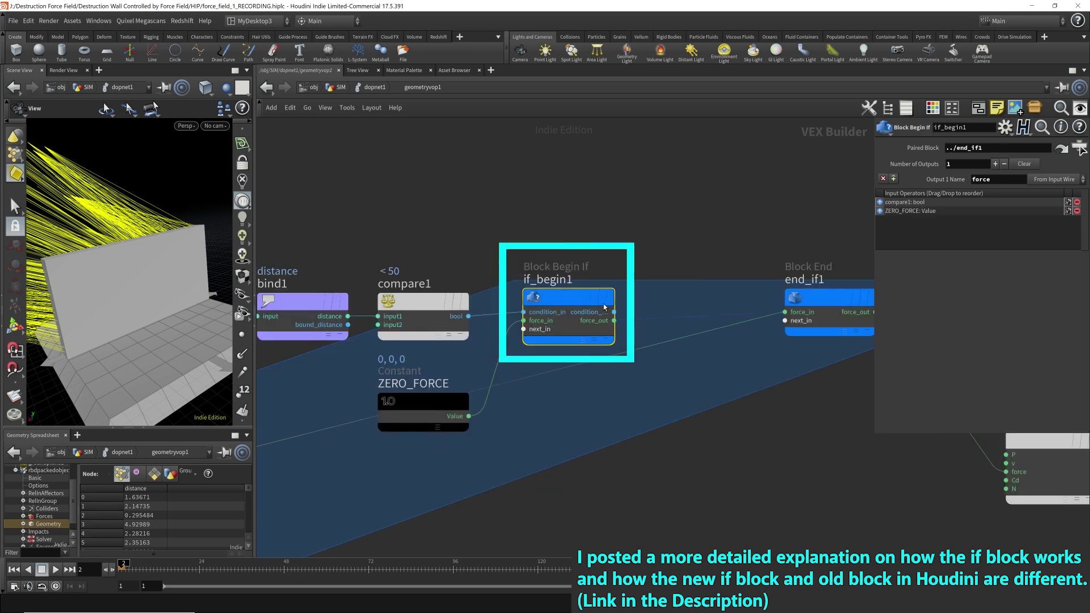
left_click(423, 300)
scroll(408, 305, "down", 3)
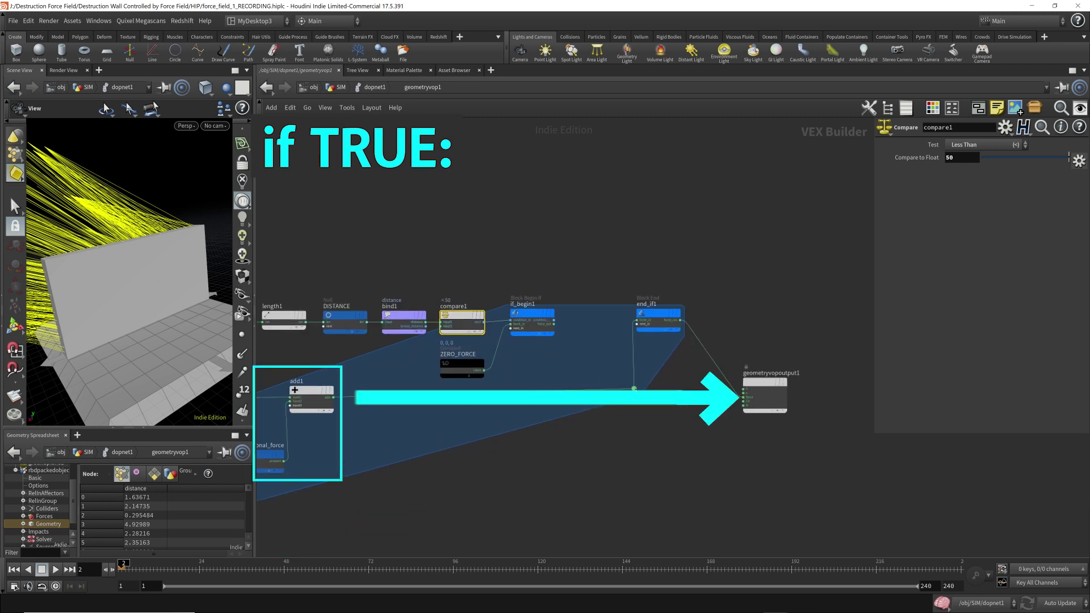
left_click(650, 315)
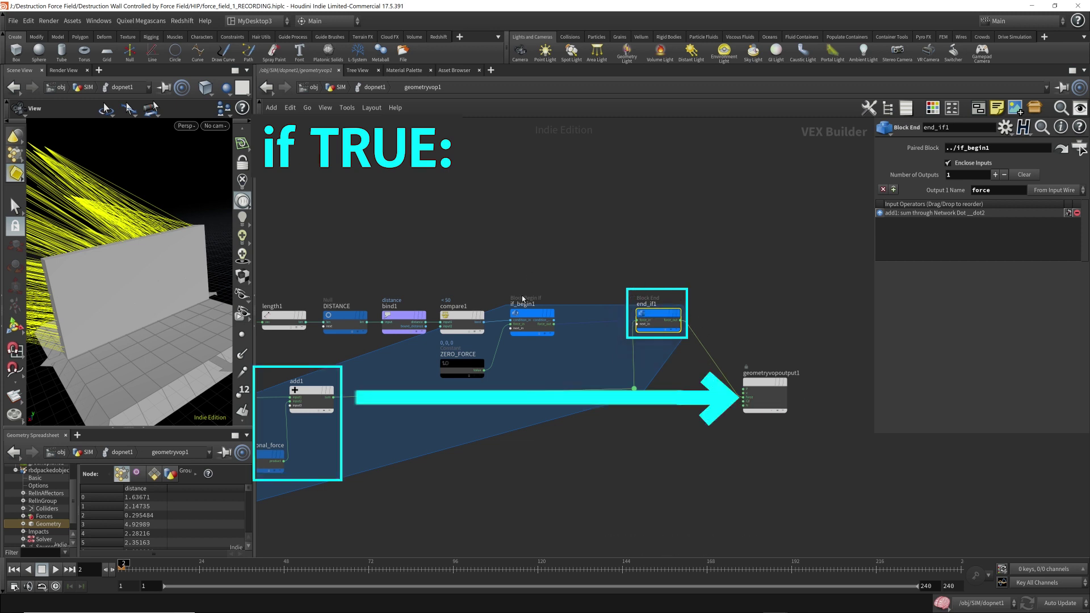
Step: Examine the false case of the If block and compare the ZERO_FORCE branch with the add1 force branch
left_click(479, 317)
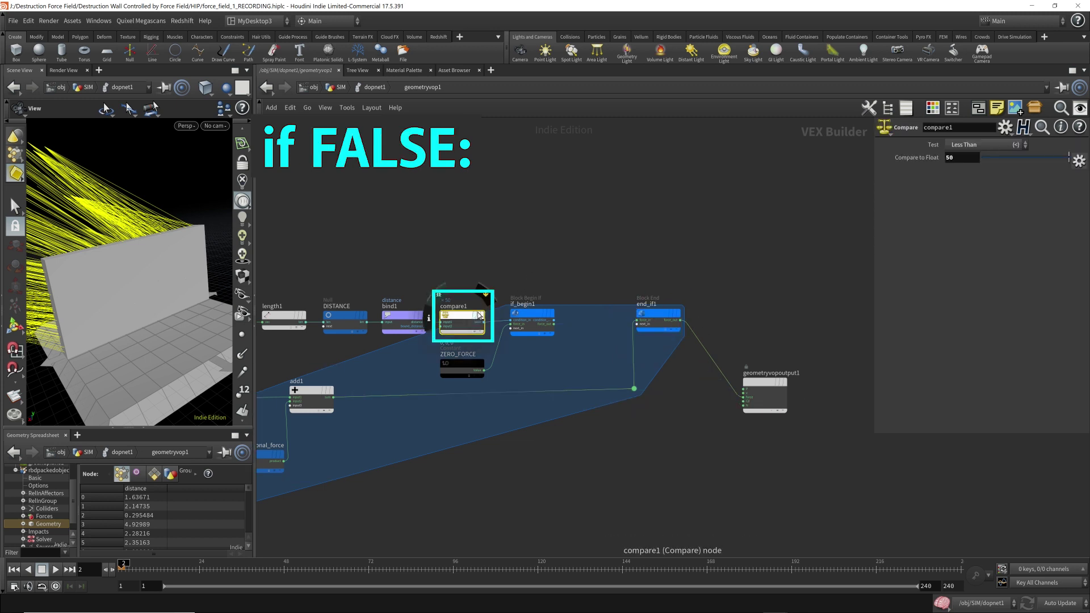
left_click(462, 365)
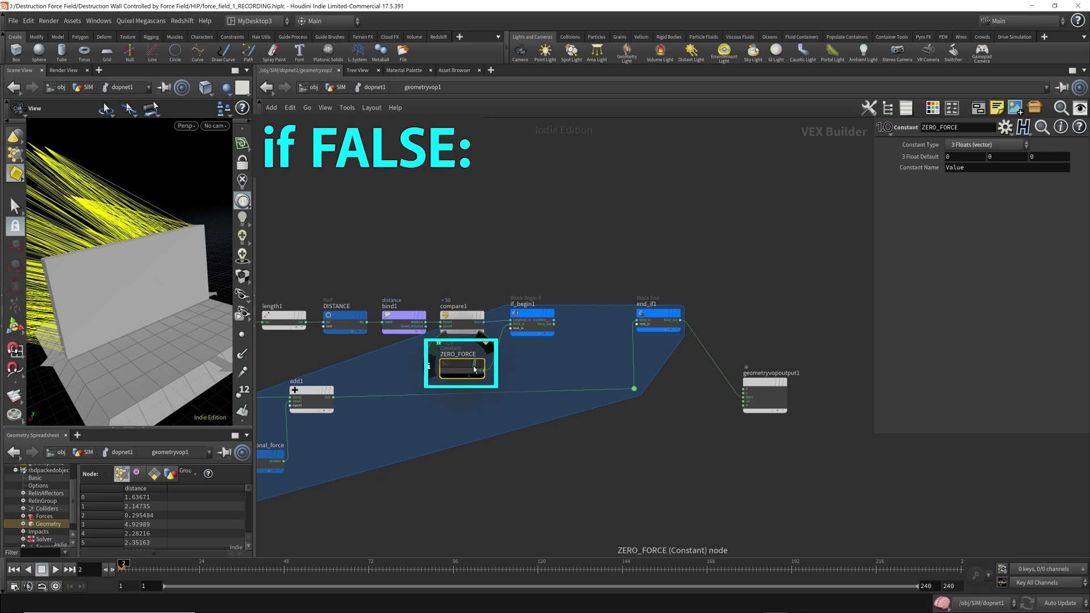
scroll(561, 327, "up", 5)
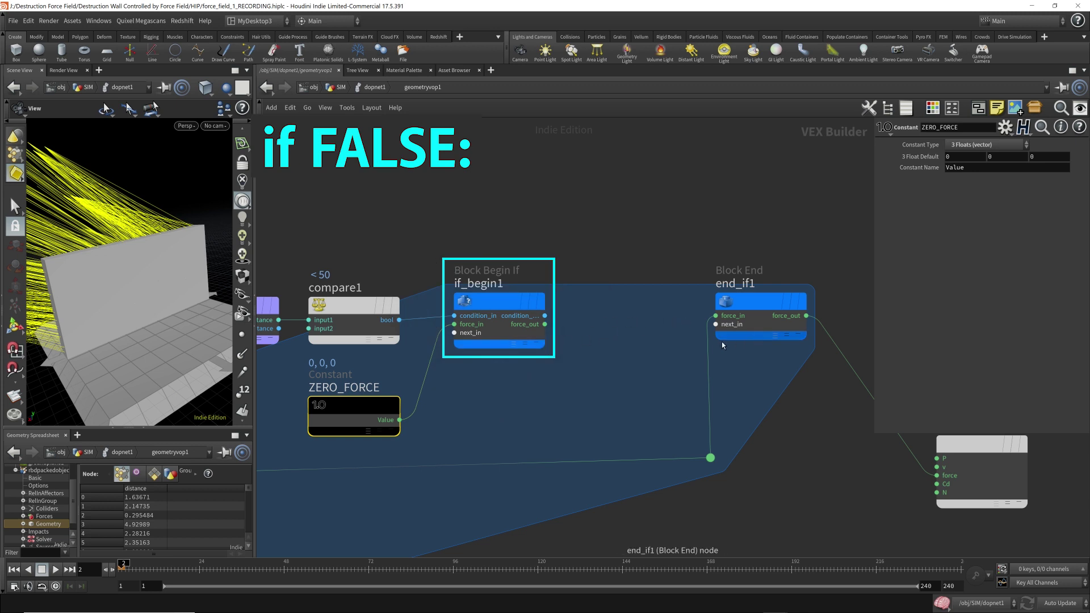
left_click(537, 332)
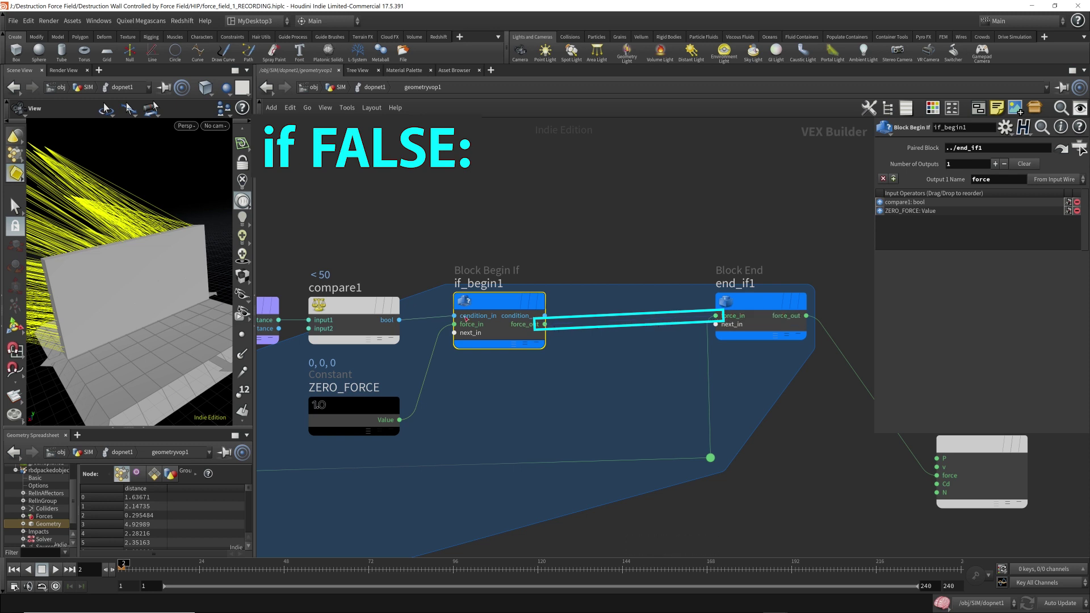
left_click(352, 318)
scroll(564, 356, "down", 4)
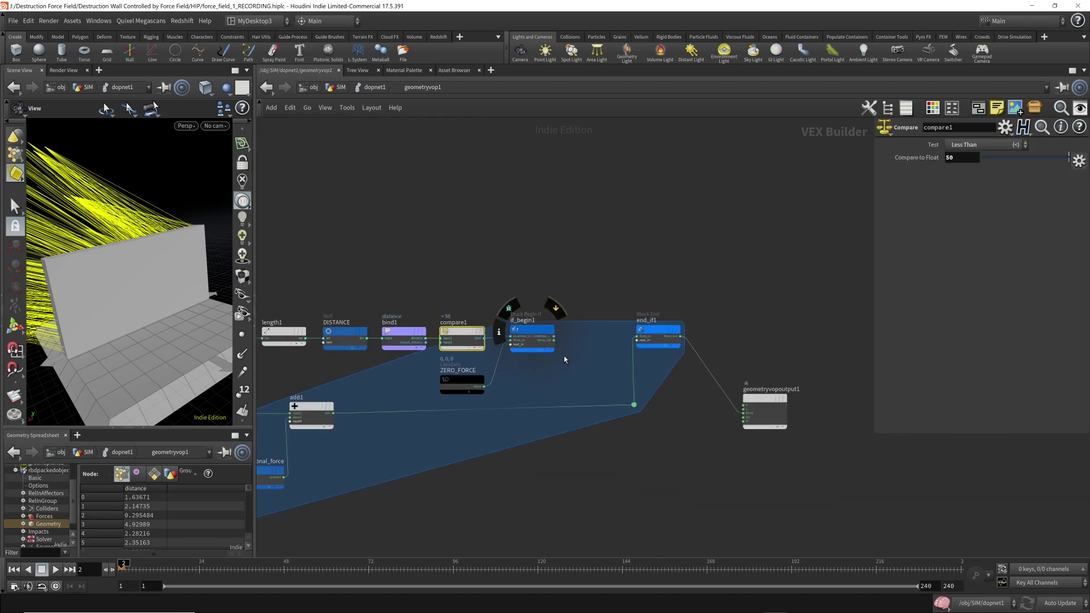
scroll(609, 391, "down", 2)
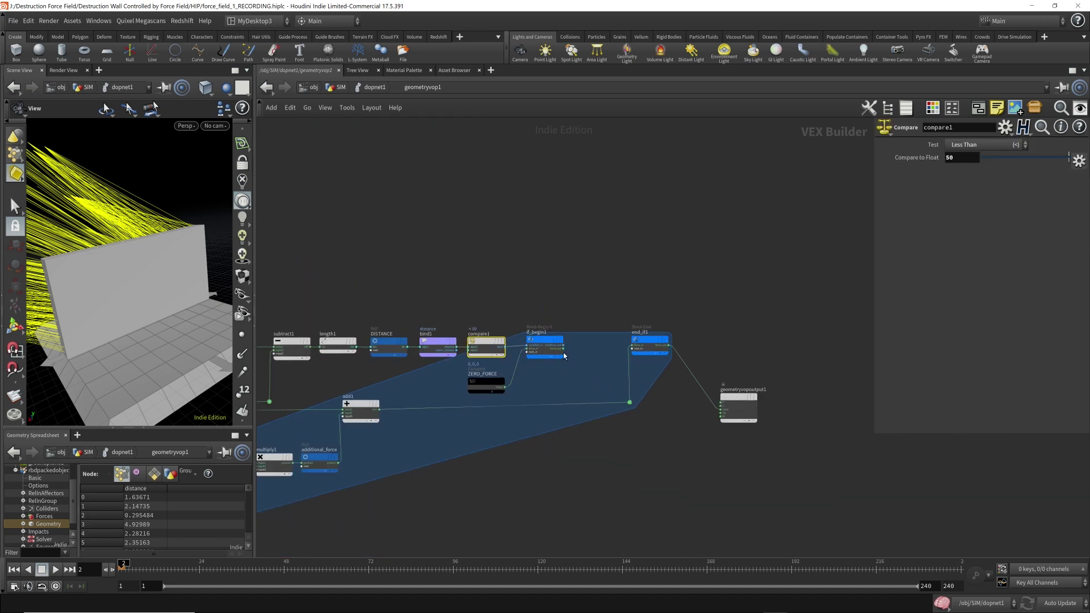
middle_click_drag(465, 275, 577, 215)
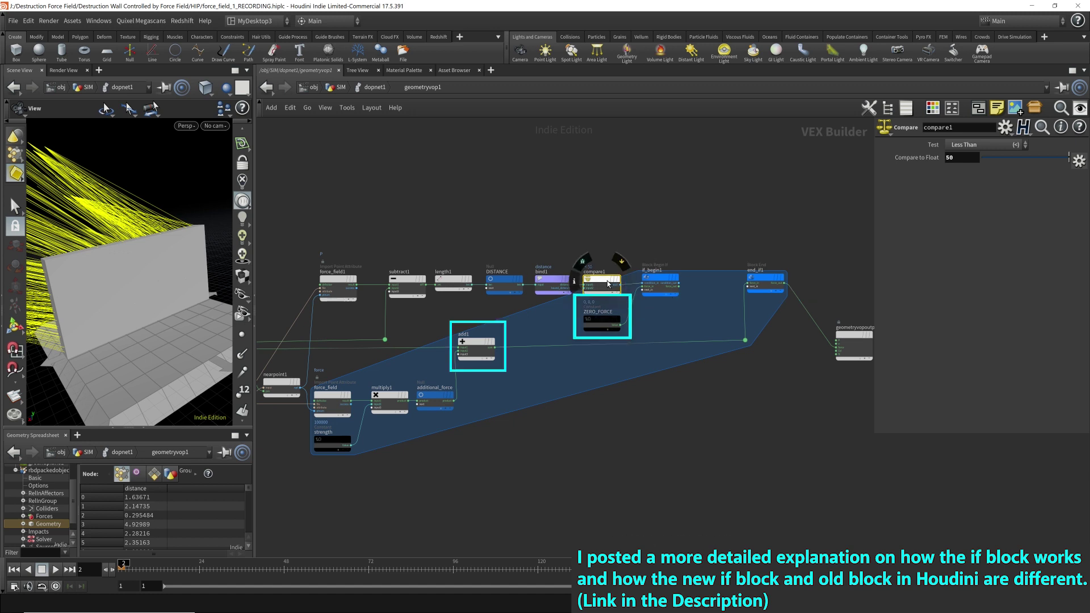
left_click(608, 326)
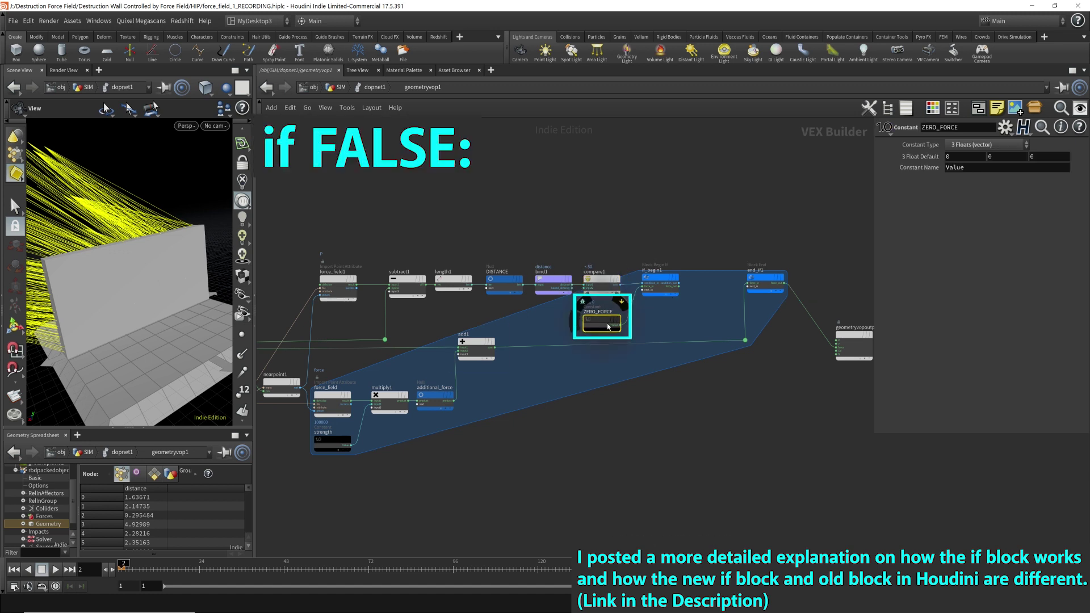
left_click(477, 347)
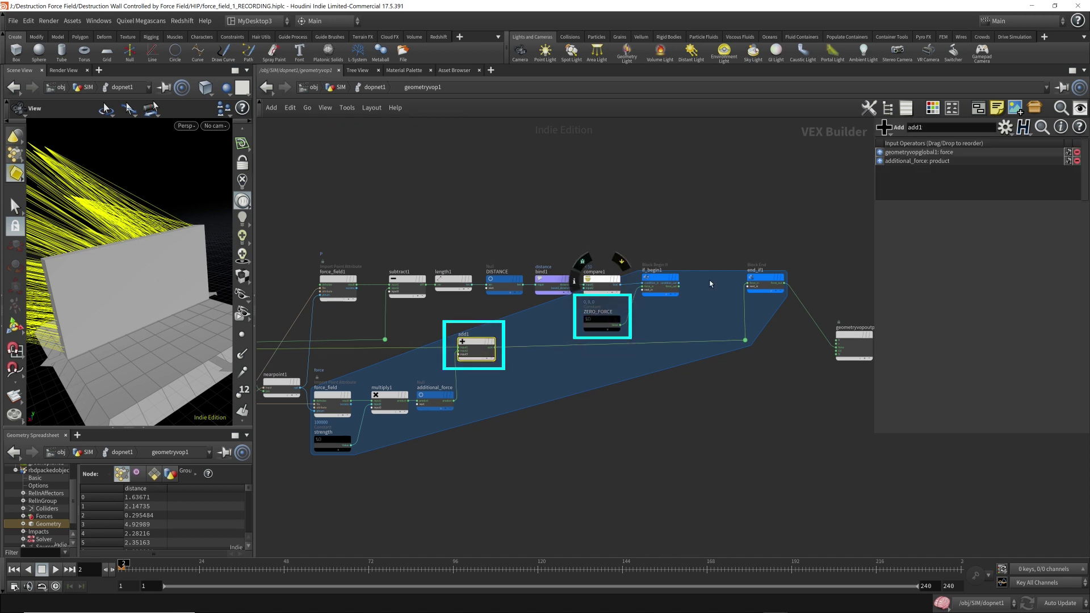
left_click(600, 321)
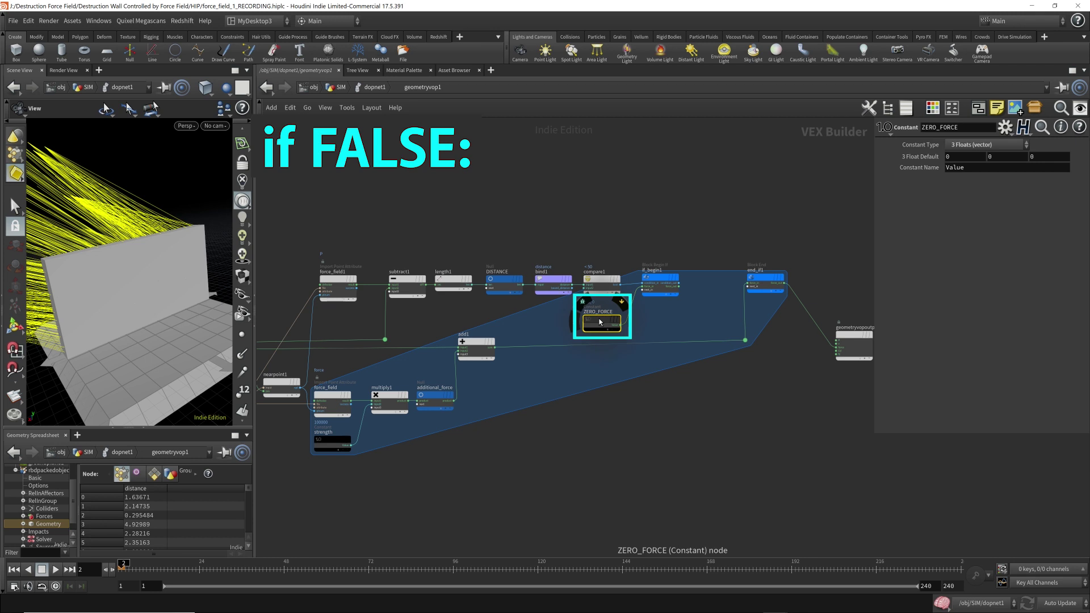
left_click(473, 347)
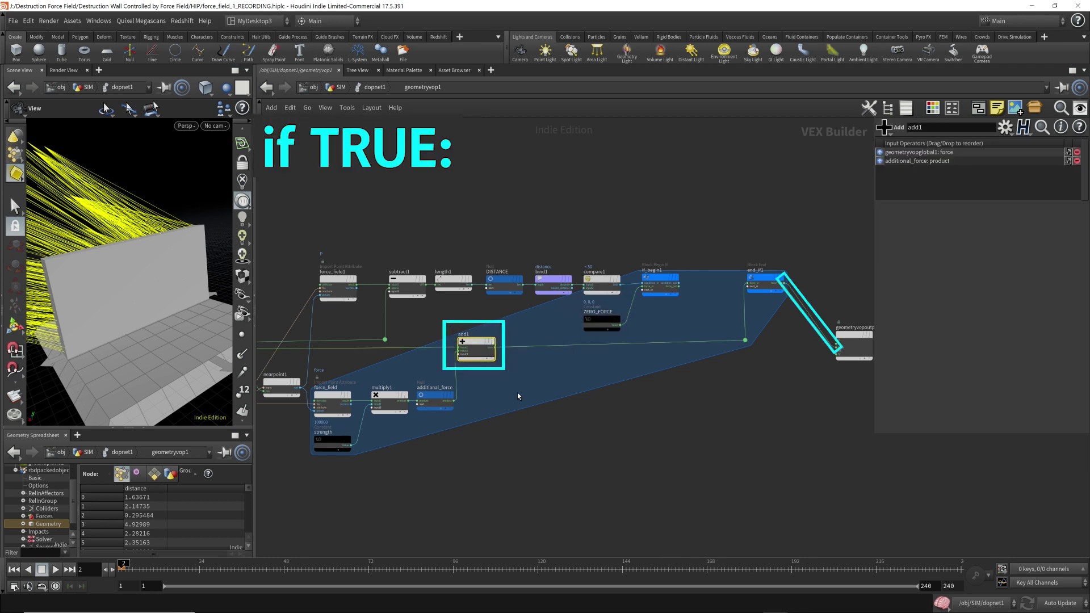
Step: Play the simulation to check the If block with the current threshold, and return to the first frame
left_click(375, 87)
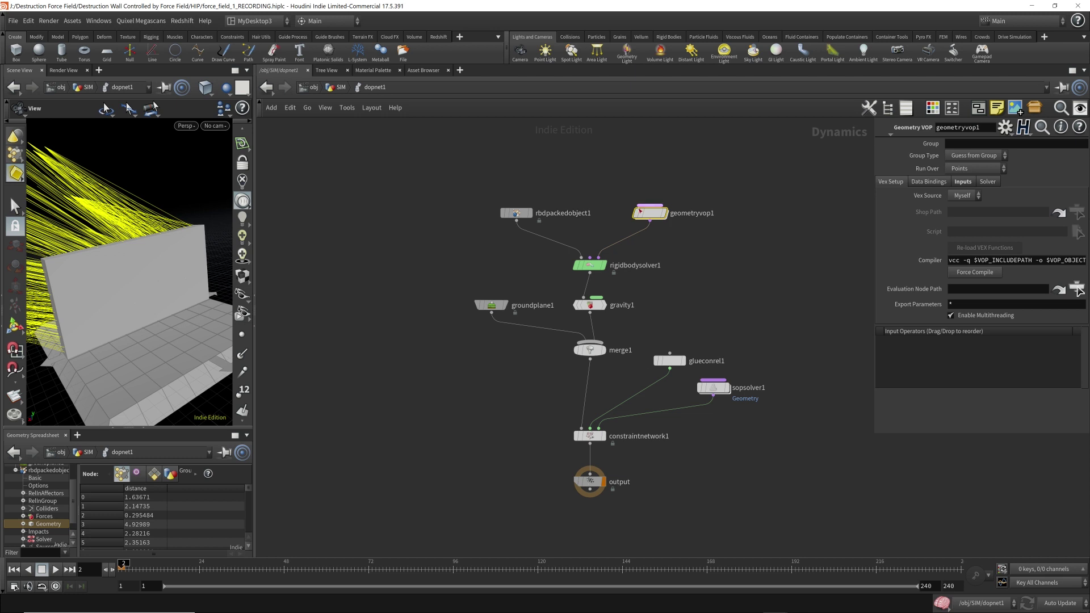
double_click(650, 213)
left_click(623, 220)
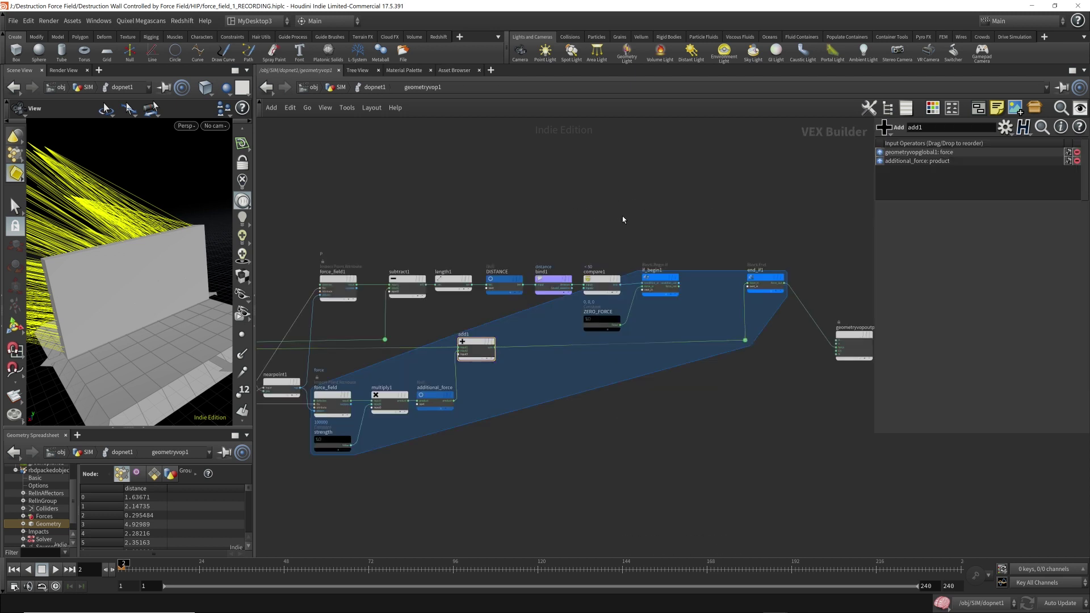
key("Up")
key("ctrl+Up")
key("Up")
key("ctrl+Up")
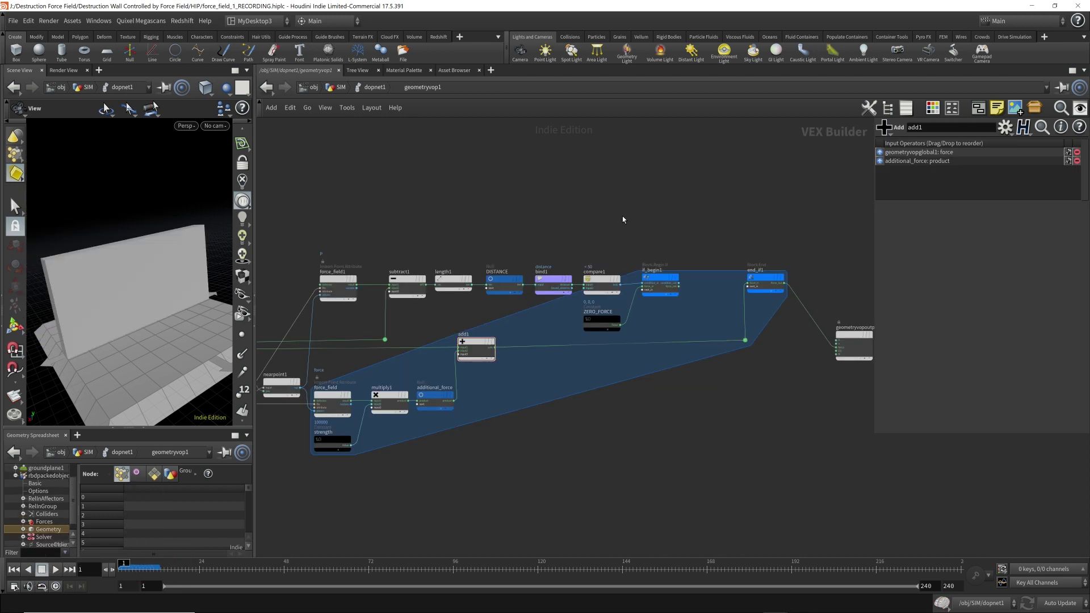
Step: Set compare1's Compare to Float to 10, preview the simulation, and return to the first frame
left_click(602, 279)
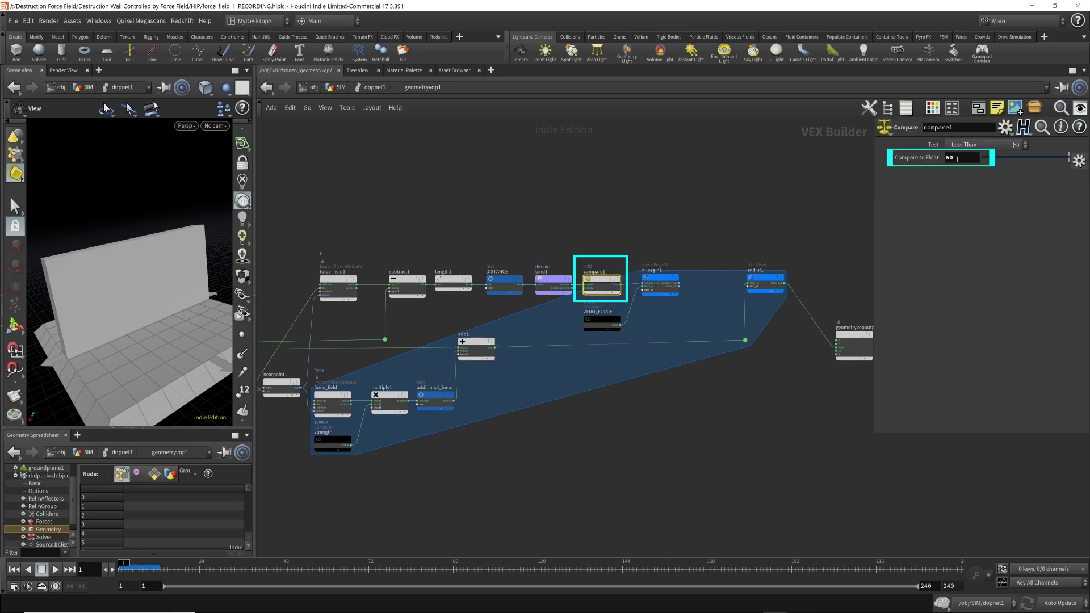
key("Return")
key("Up")
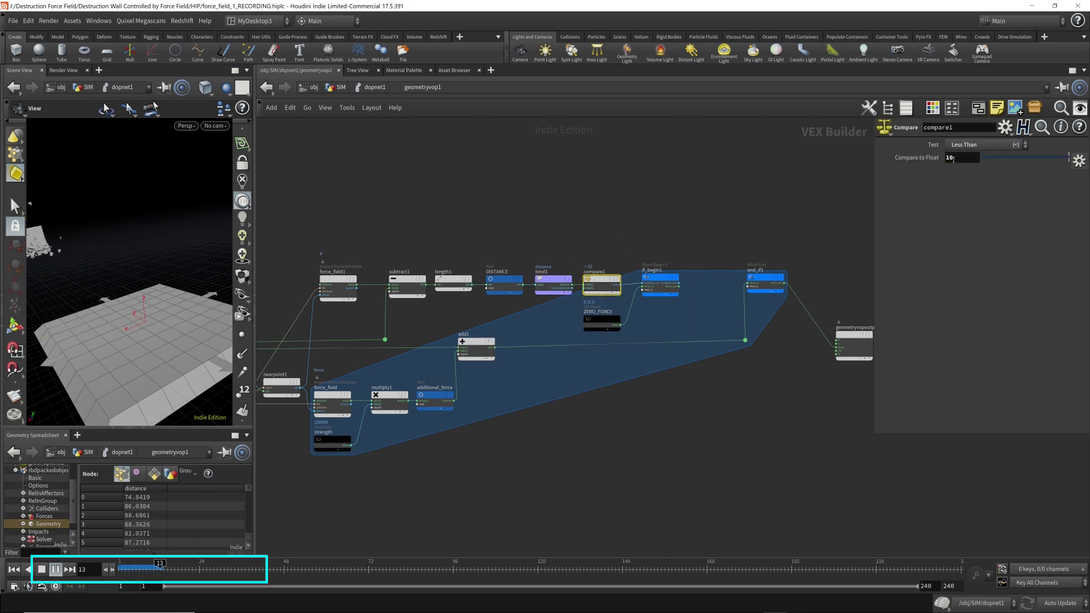
key("ctrl+Up")
key("Right")
key("Right")
key("Right")
key("Right")
key("Right")
key("Return")
key("ctrl+Up")
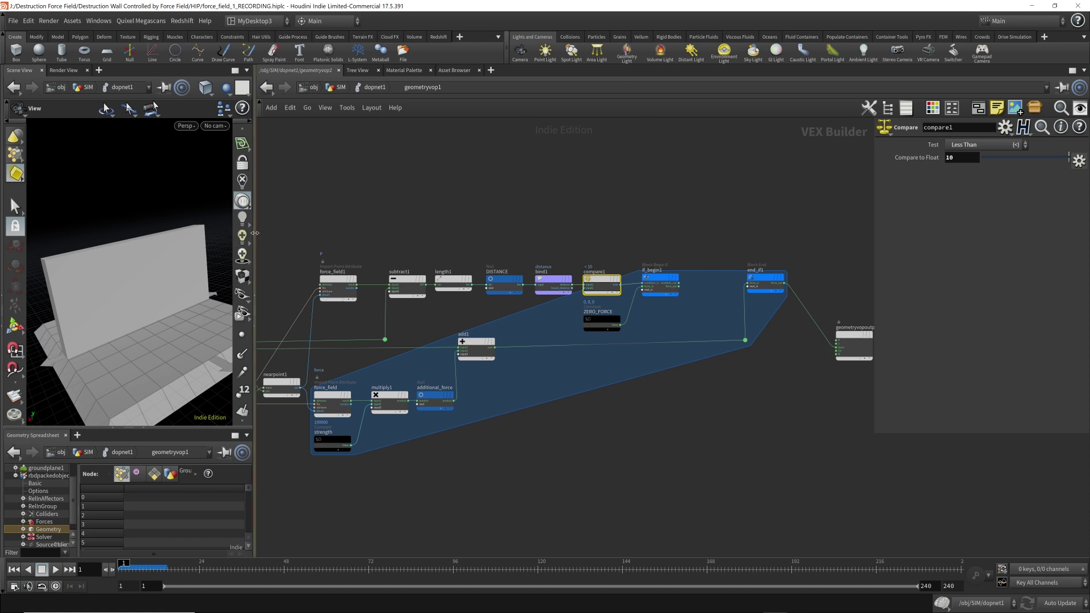
Step: Widen the viewport and inspect the broken wall pieces up close at frame 7 of the simulation
left_click_drag(254, 233, 345, 233)
mouse_move(182, 303)
left_mouse_down()
mouse_move(195, 305)
mouse_move(227, 238)
mouse_move(199, 261)
mouse_move(189, 304)
left_mouse_up()
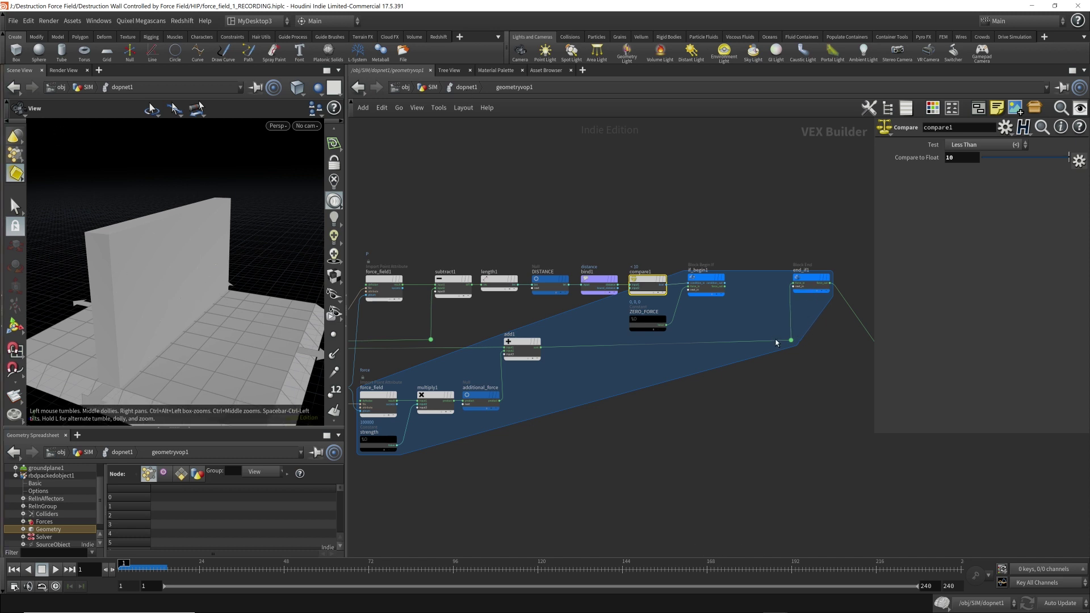
left_click(139, 567)
left_click_drag(142, 340, 238, 304)
middle_click_drag(239, 304, 360, 307)
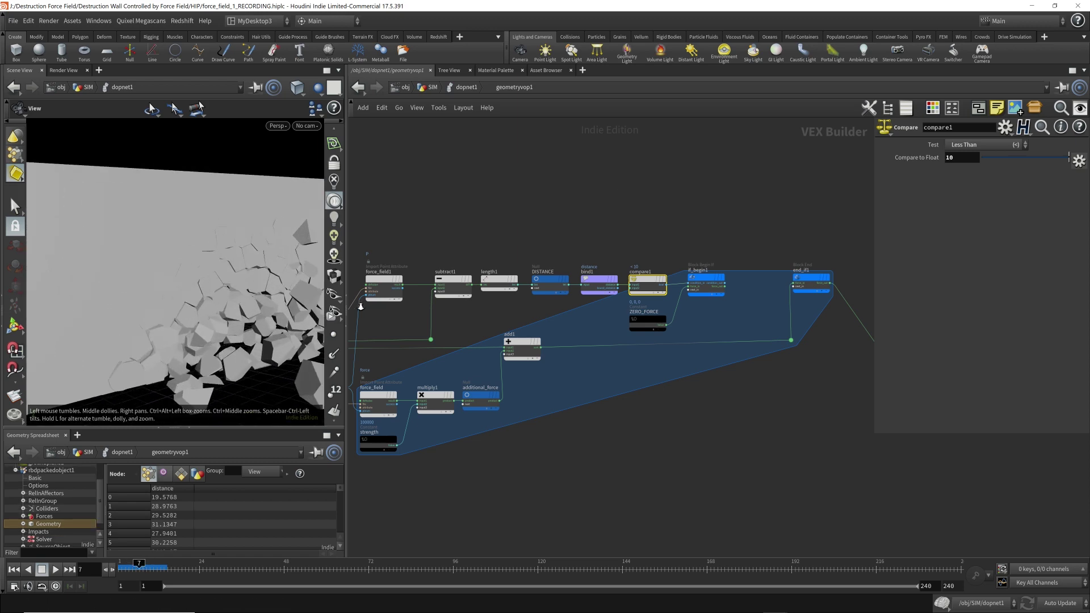
Step: Examine the glue constraints' impact values in sopsolver1's relationship_geometry primitive data, sorted by impact from highest to lowest
left_click(466, 87)
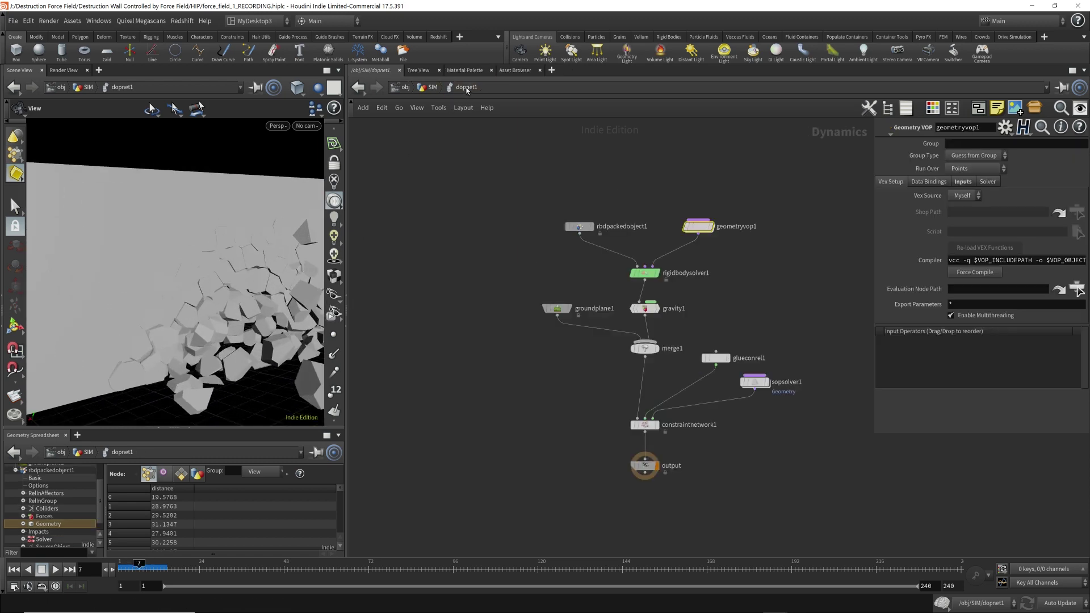
double_click(760, 386)
left_click(136, 474)
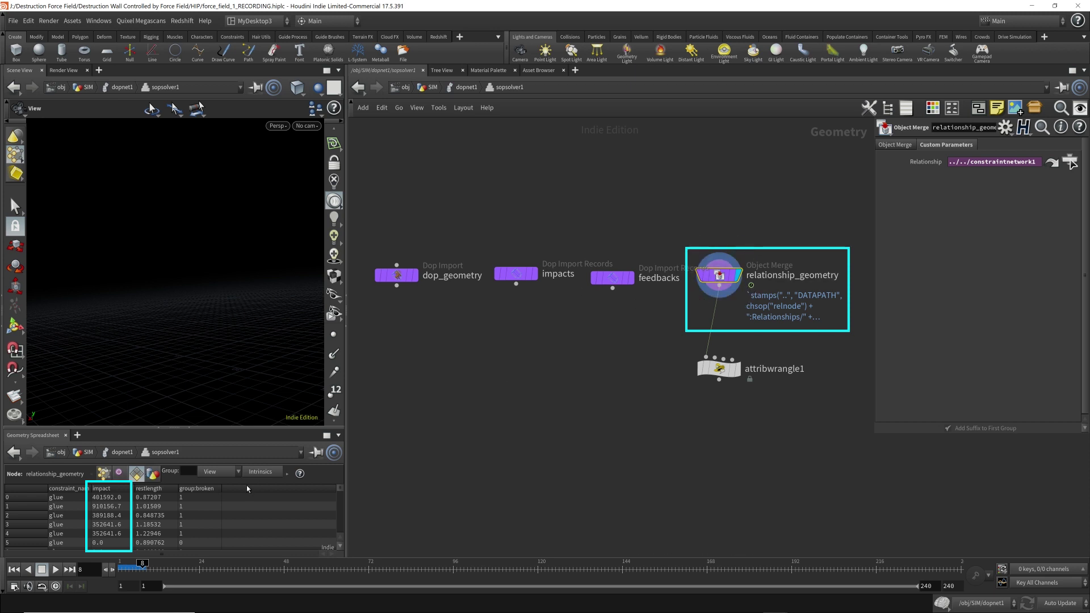
left_click(120, 490)
left_click(116, 490)
mouse_move(339, 489)
left_mouse_down()
mouse_move(346, 503)
mouse_move(345, 481)
left_mouse_up()
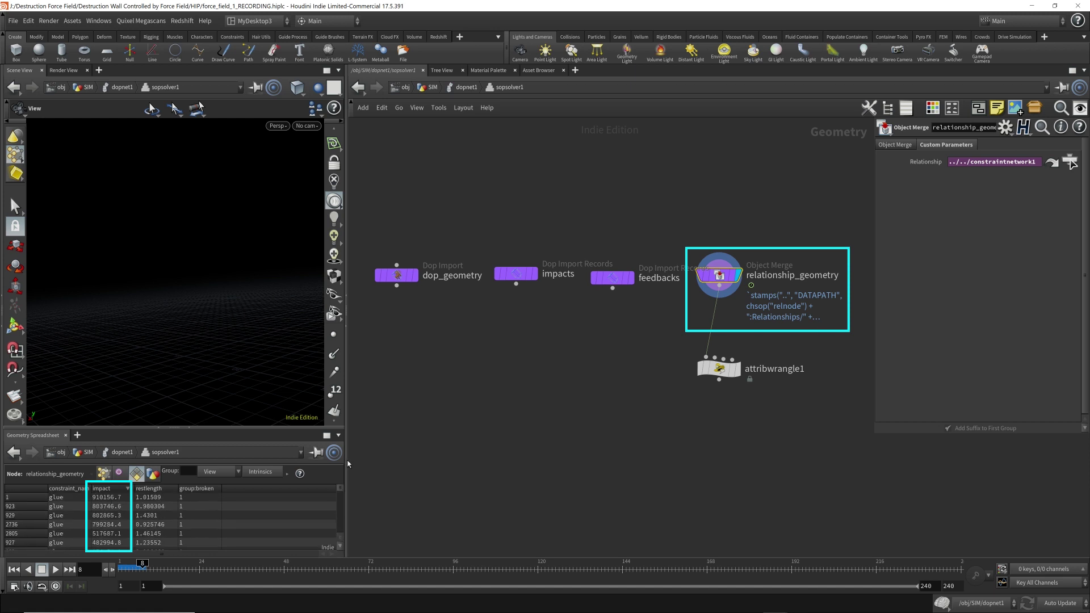
left_click(737, 368)
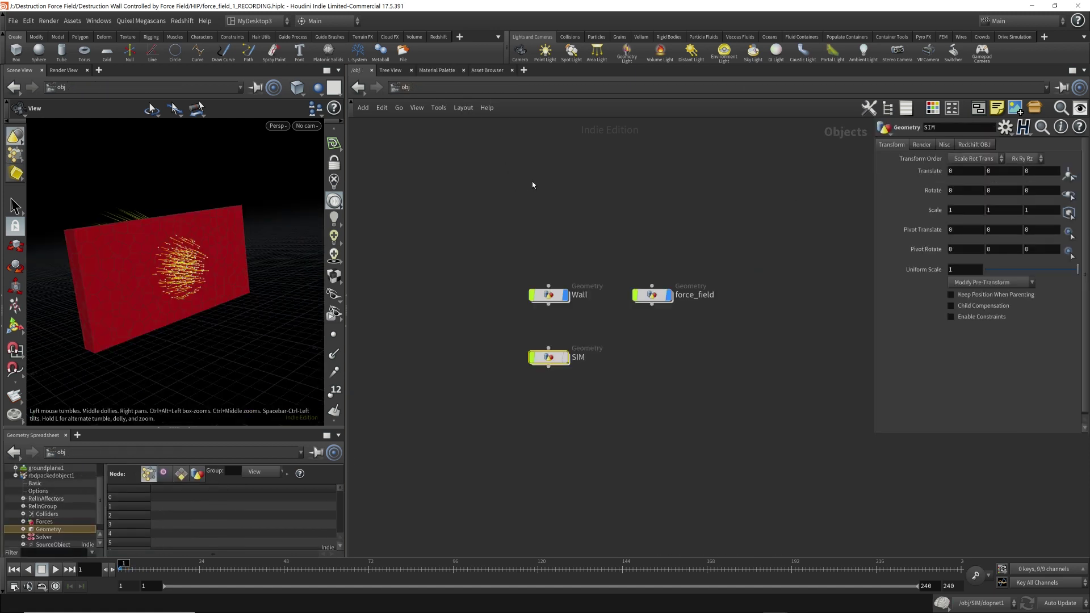
Step: Advance the simulation to frame 4, hide the yellow force visualizer lines and view the wall from its end
key("Right")
key("Right")
key("Right")
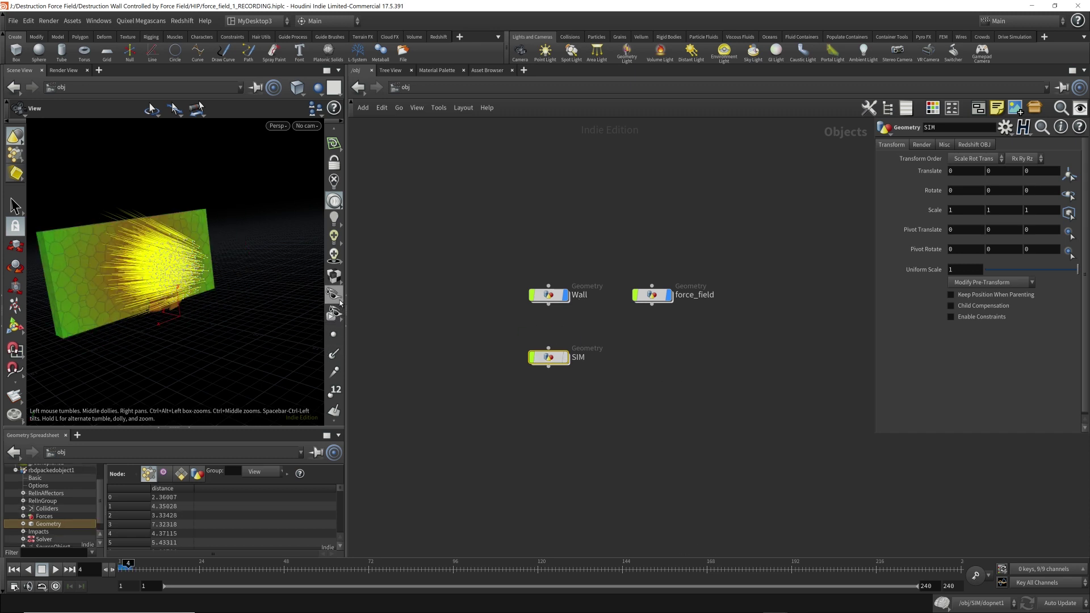
scroll(339, 341, "down", 5)
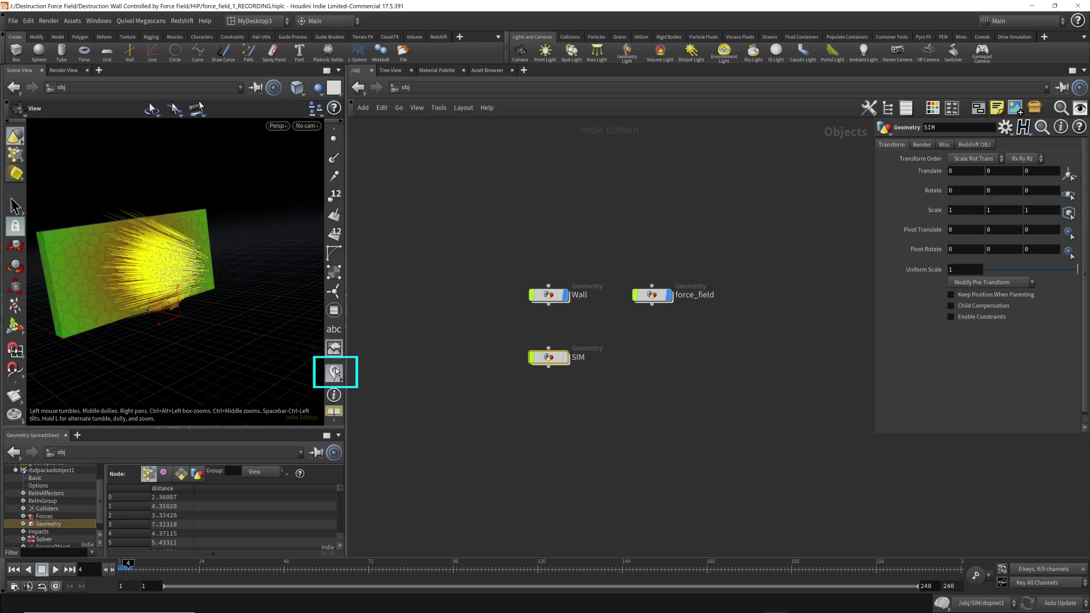
left_click(335, 375)
mouse_move(127, 265)
left_mouse_down()
mouse_move(189, 331)
mouse_move(230, 288)
mouse_move(68, 317)
mouse_move(171, 306)
mouse_move(238, 253)
mouse_move(151, 331)
mouse_move(171, 309)
mouse_move(187, 325)
mouse_move(224, 322)
left_mouse_up()
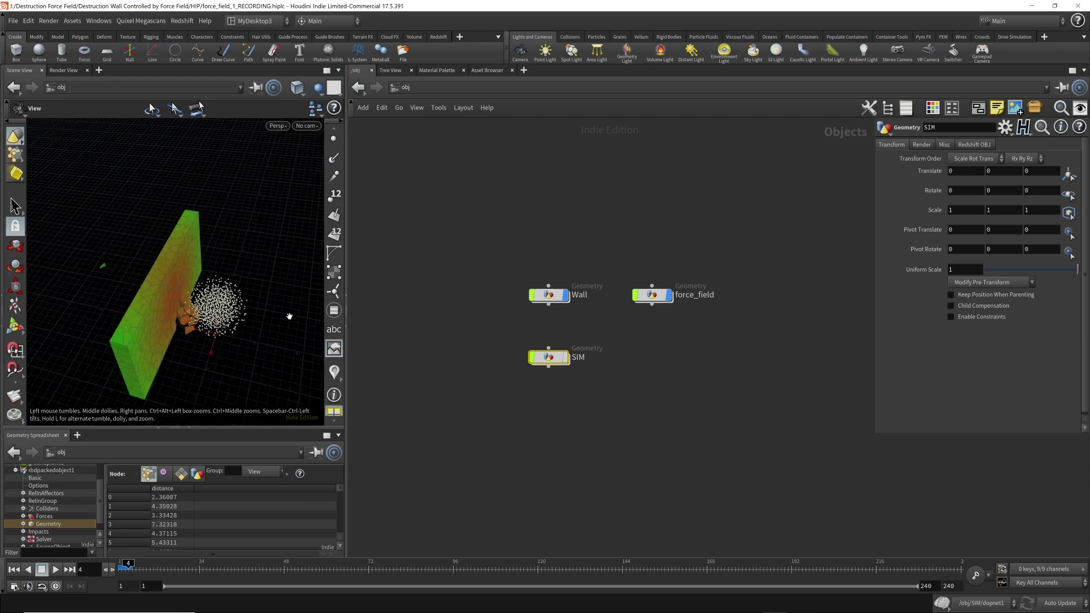
left_click_drag(289, 316, 290, 314)
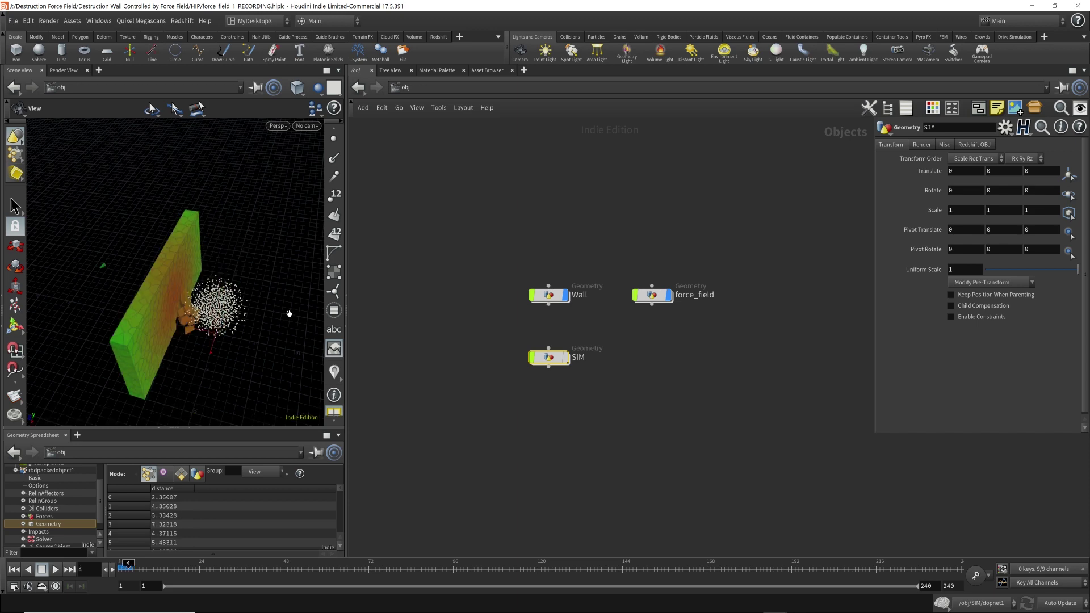
Step: Return to the first frame and open the dopnet1 network inside the SIM object
key("ctrl+Up")
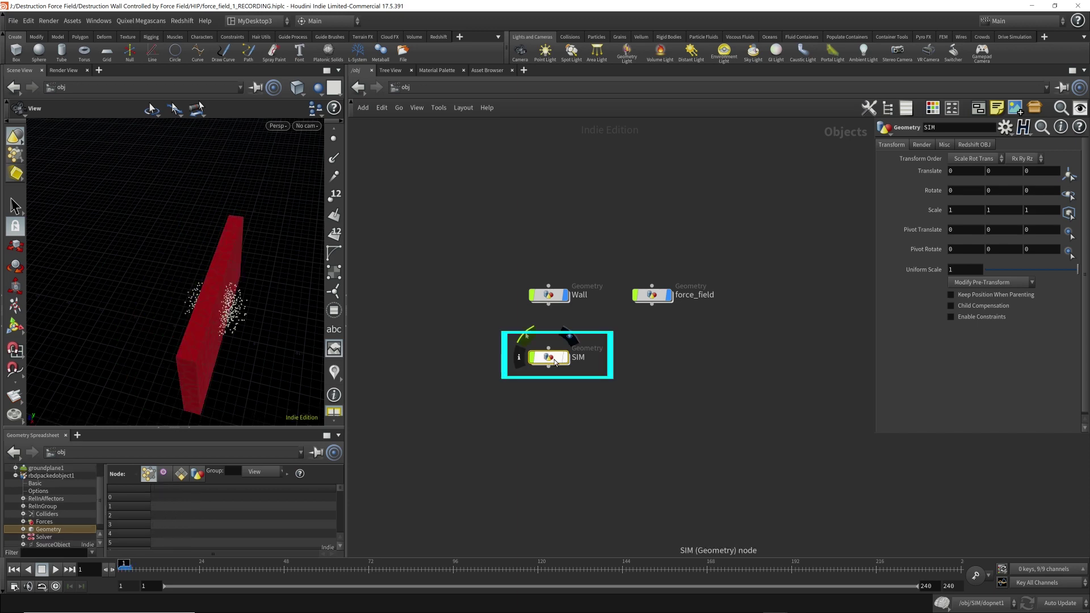
double_click(550, 358)
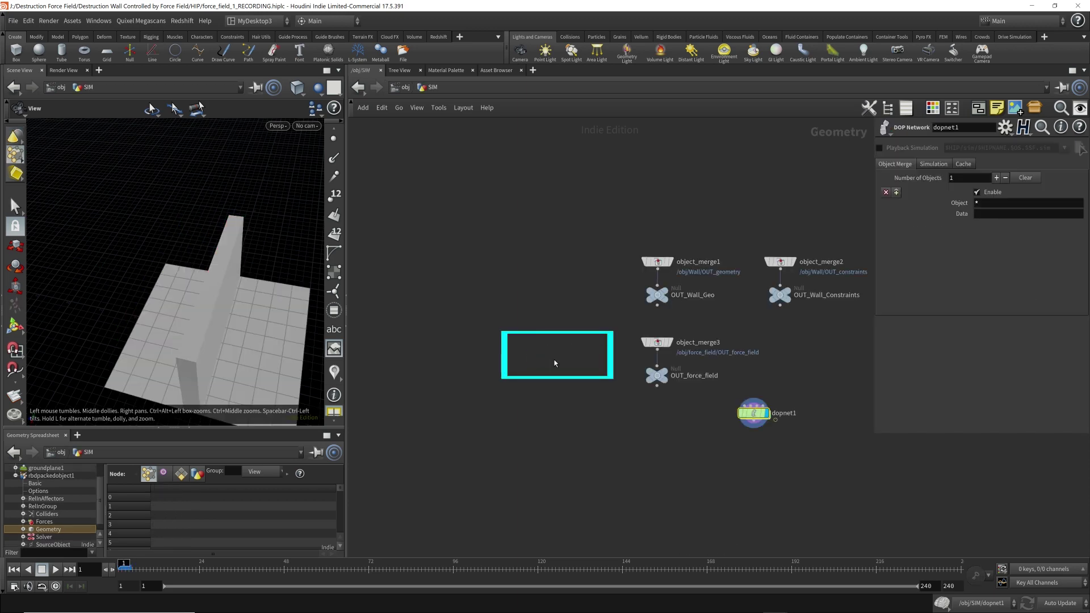
double_click(754, 413)
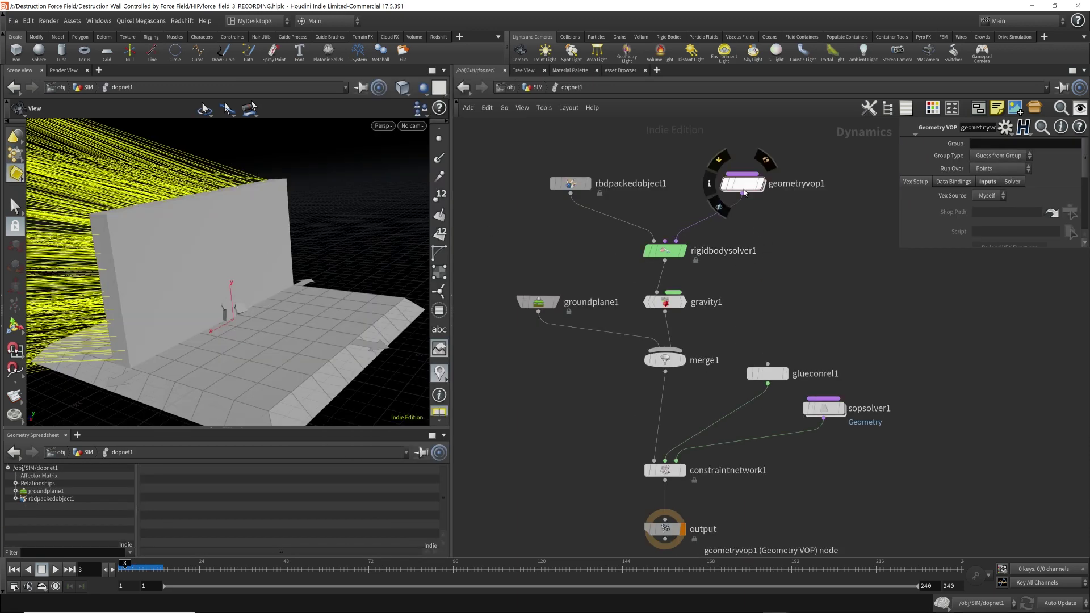
Step: Show the wall in wireframe shading at frame 2 with the yellow force visualizer lines hidden
left_click(746, 189)
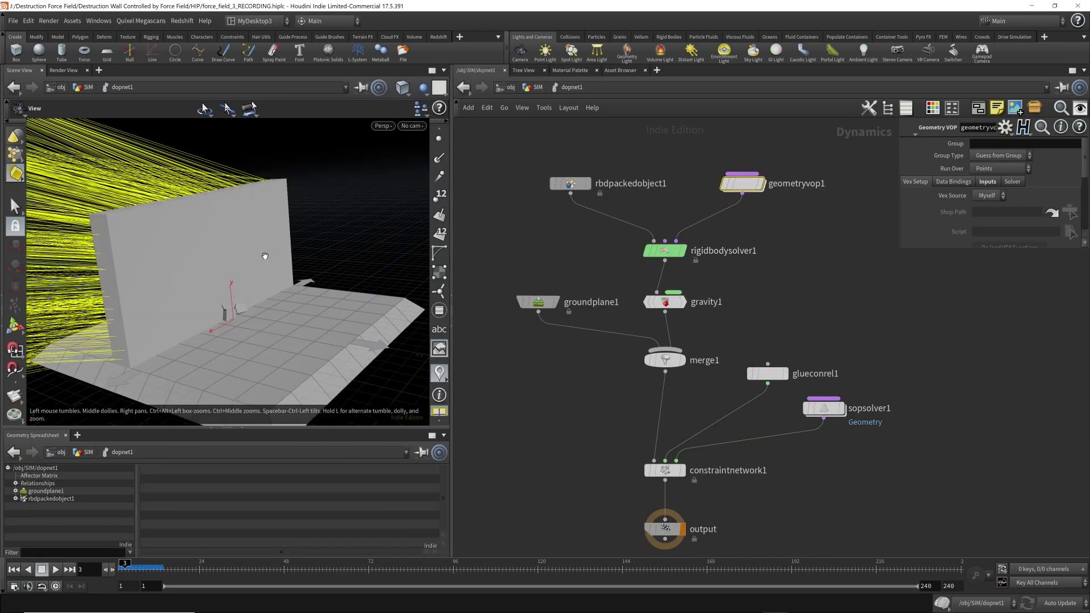
left_click_drag(263, 258, 247, 305)
key("w")
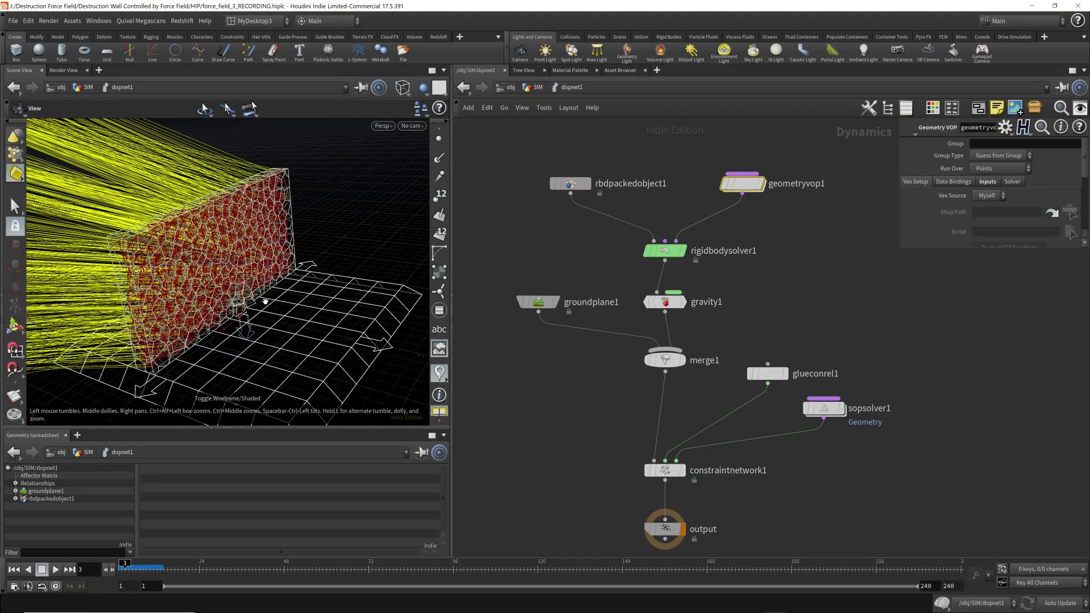
mouse_move(124, 564)
left_mouse_down()
mouse_move(136, 564)
mouse_move(122, 564)
left_mouse_up()
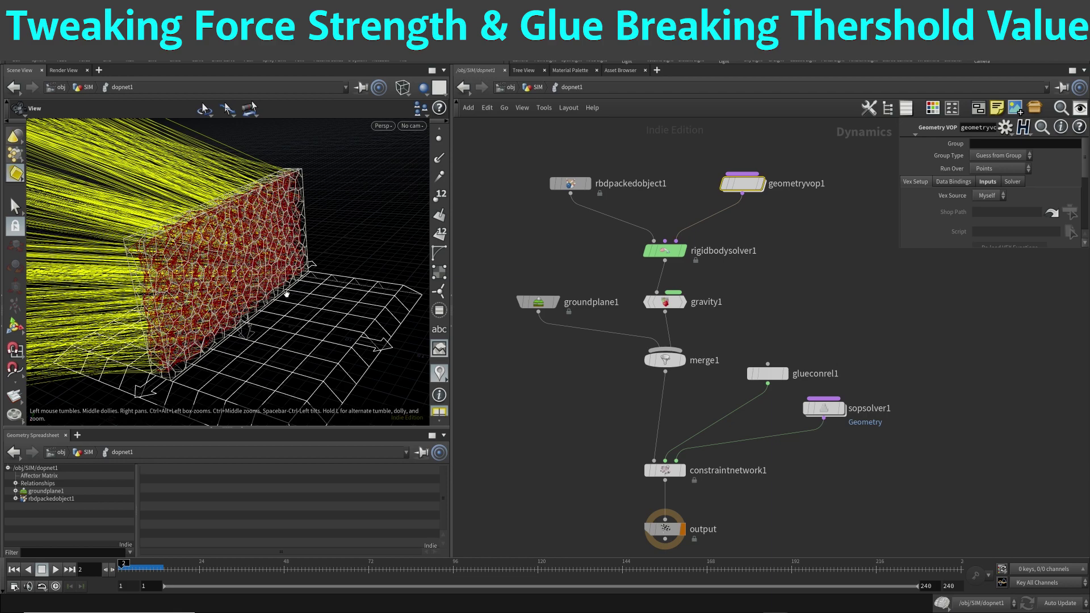
left_click_drag(285, 293, 234, 243)
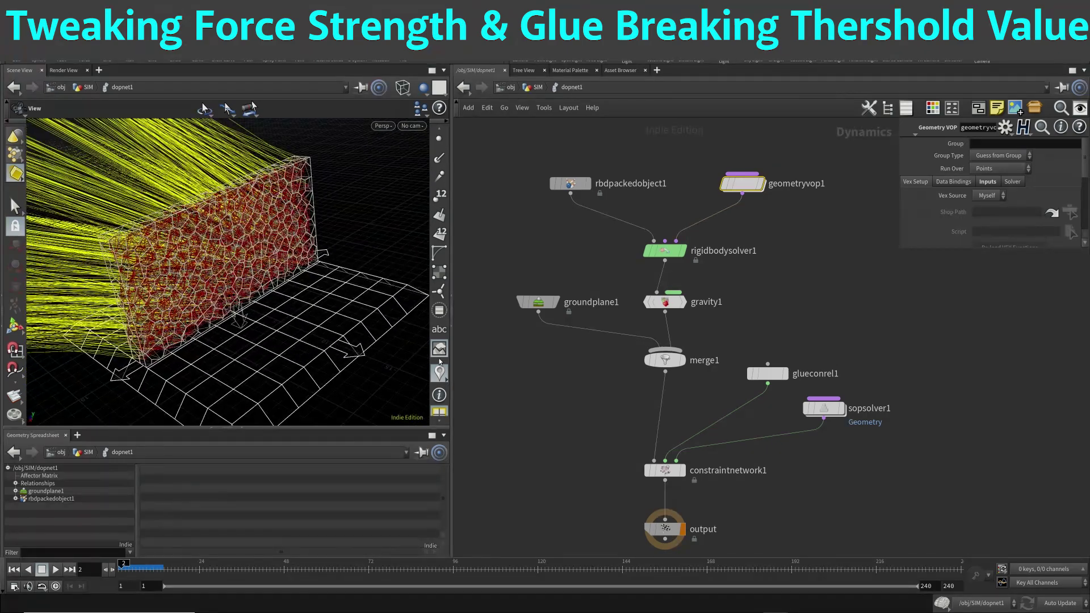
left_click(440, 373)
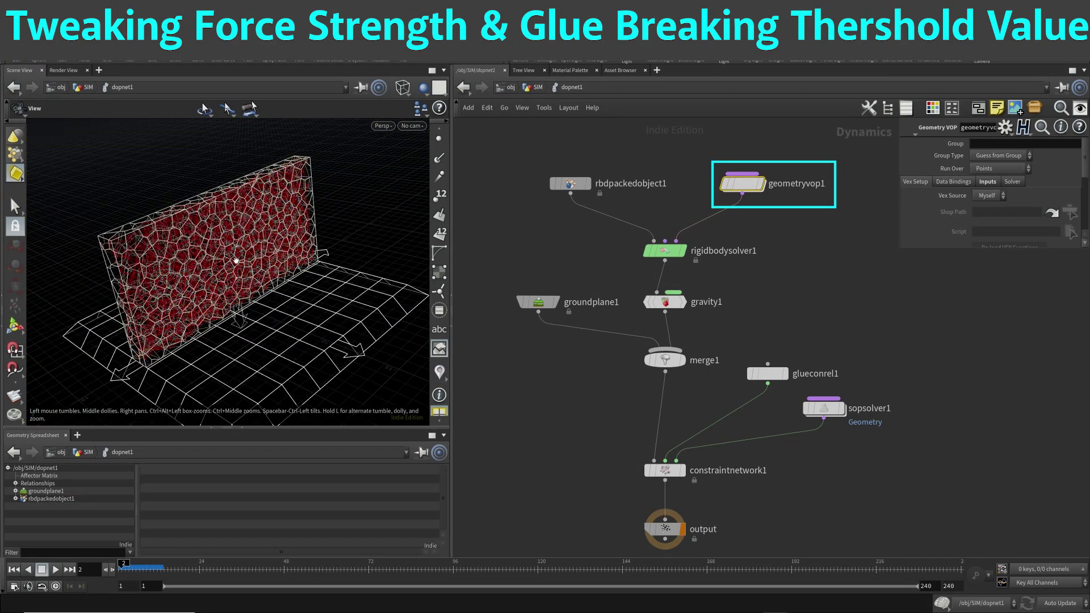
Step: Examine the strength constant in geometryvop1 and the impact threshold in the attribwrangle1 code inside sopsolver1
double_click(744, 187)
left_click(599, 409)
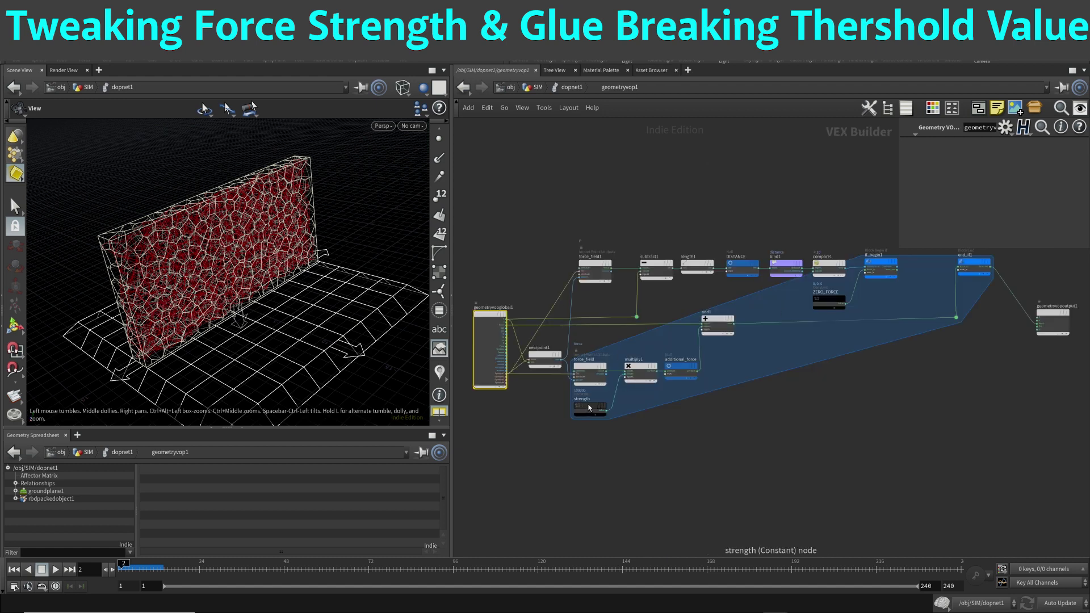
scroll(599, 408, "up", 5)
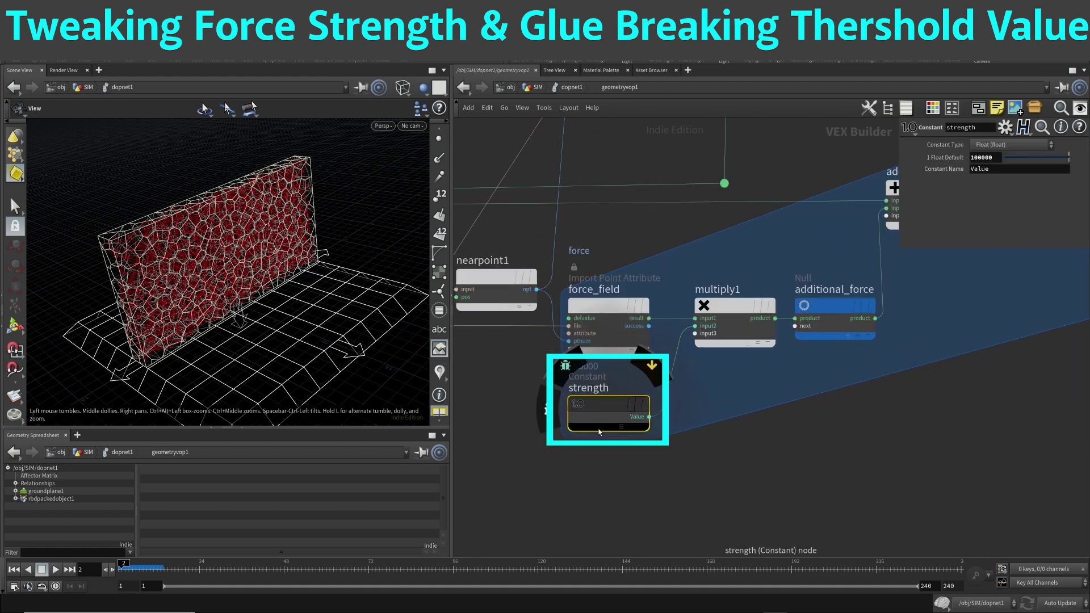
left_click(571, 87)
left_click(823, 408)
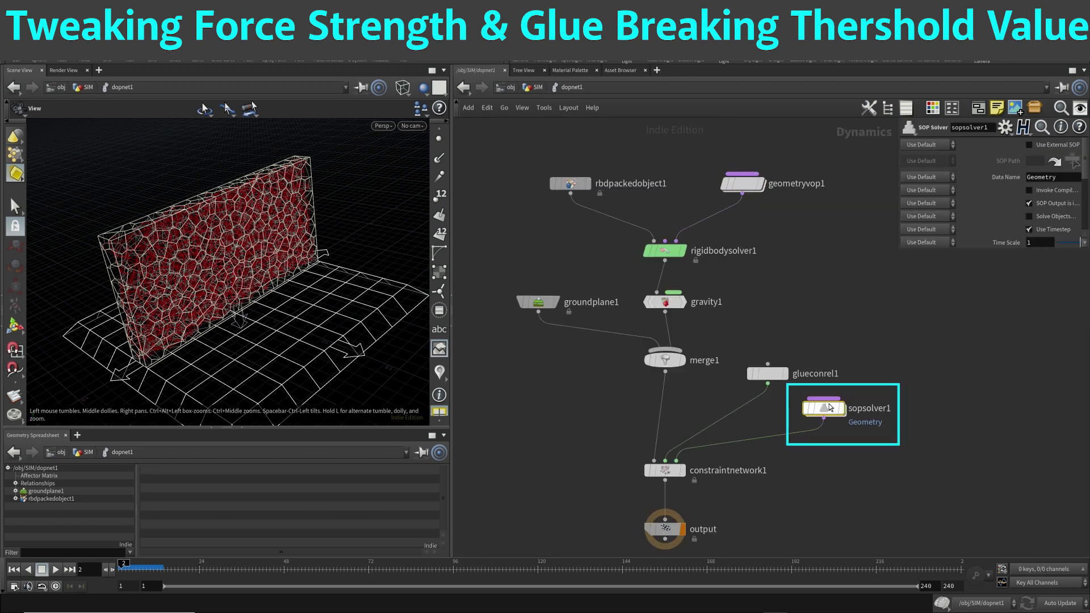
double_click(826, 410)
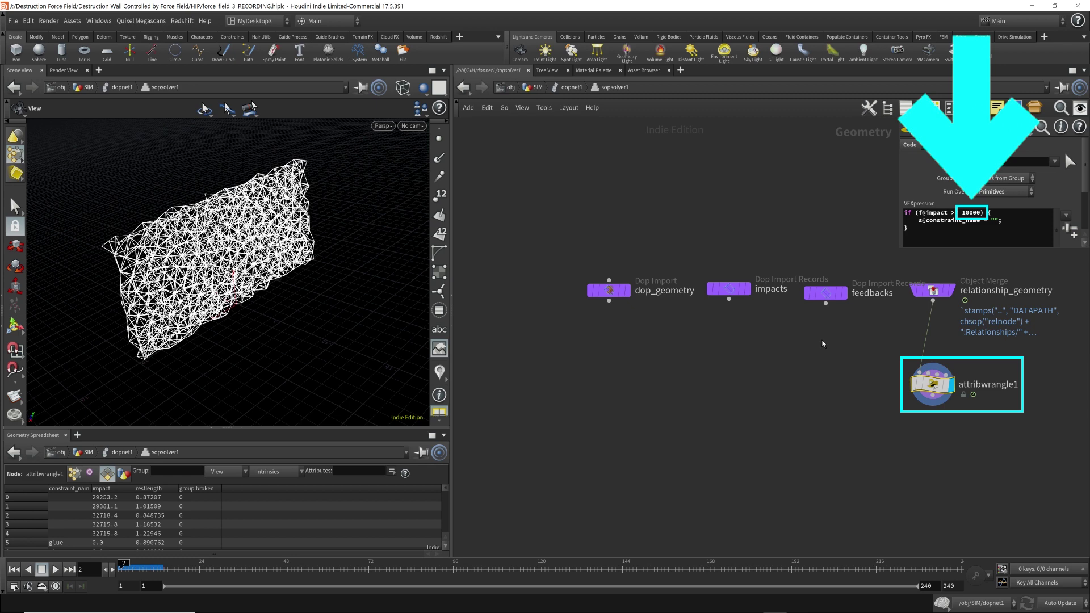
Step: Set the strength constant in geometryvop1 to 1000
left_click(570, 87)
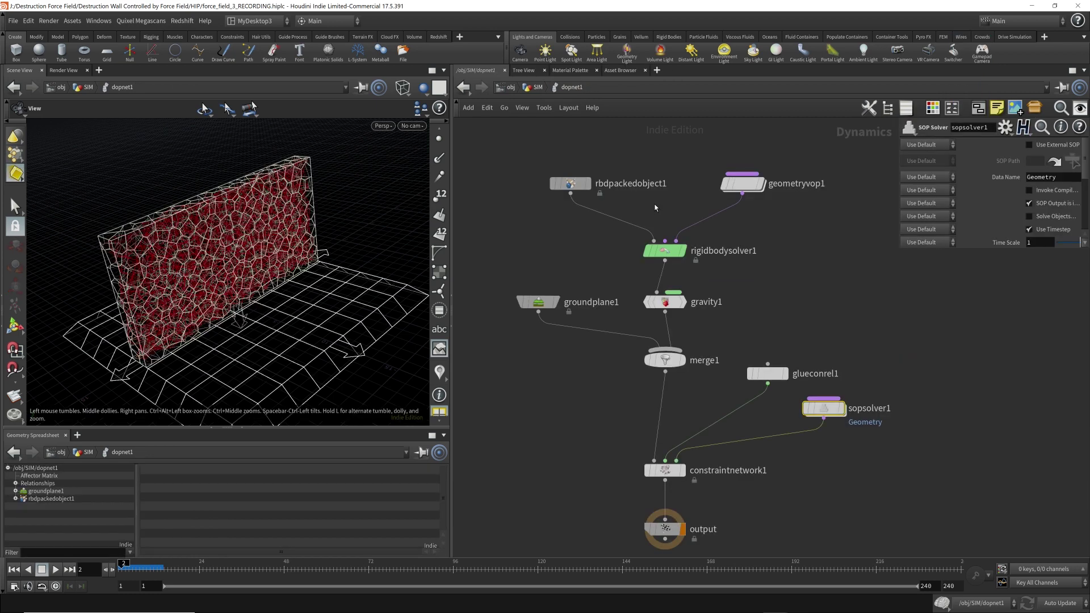
double_click(743, 183)
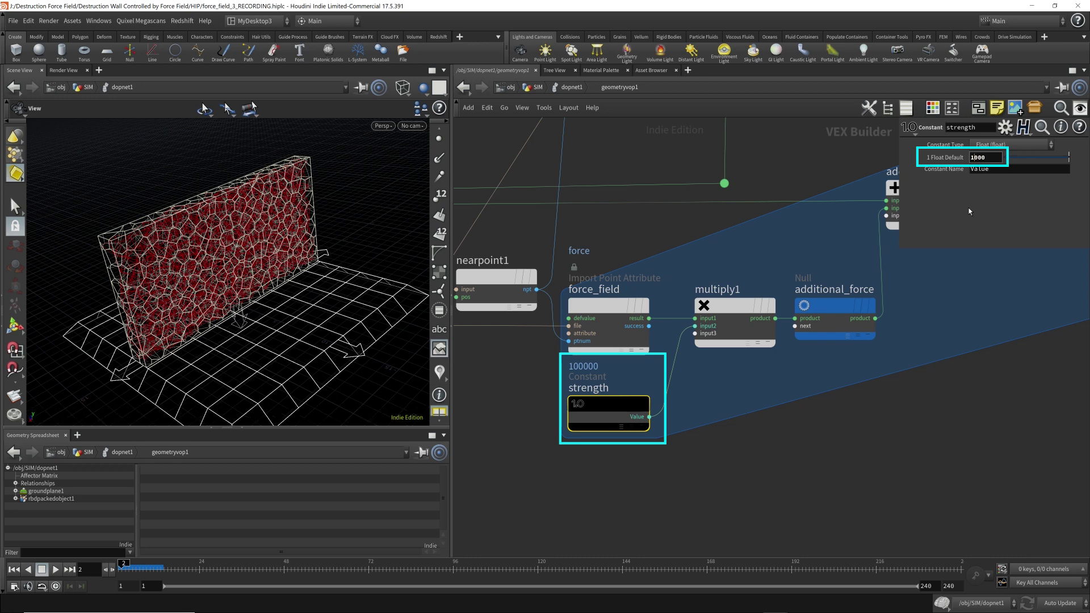
key("Return")
Step: Set the impact threshold in sopsolver1's attribwrangle1 so that glue breaks at f@impact >= 5000
left_click(571, 88)
left_click(829, 409)
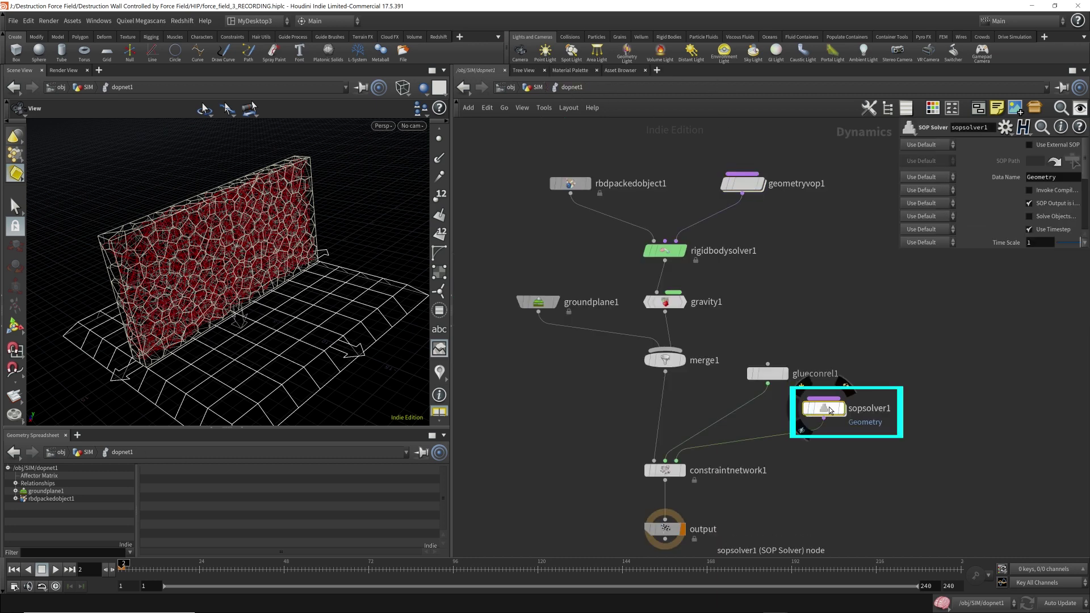
double_click(829, 409)
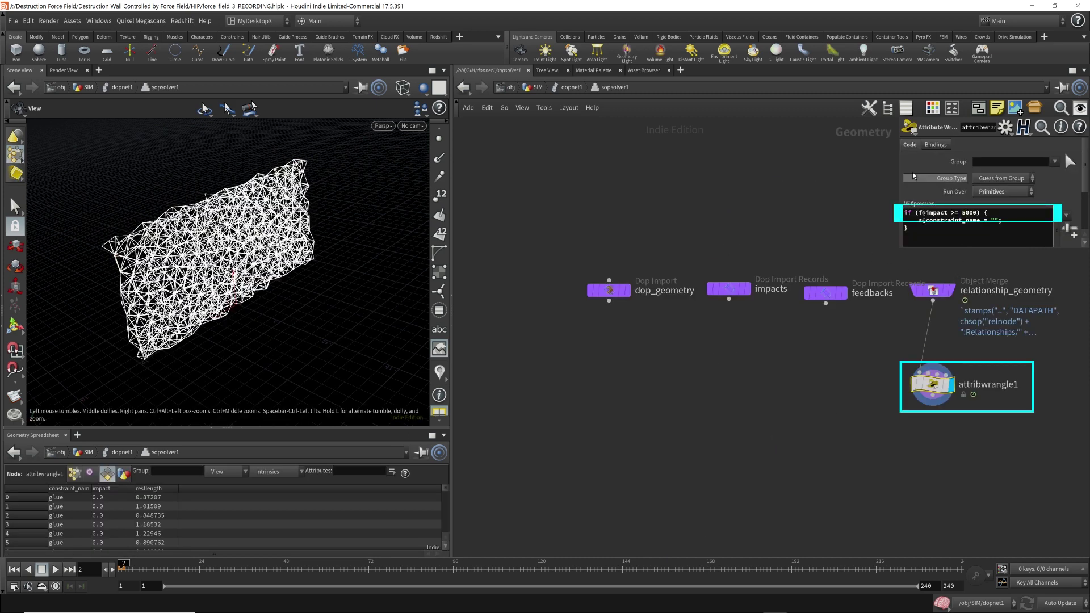
Step: Play the simulation from dopnet1 to check the new strength and glue threshold, and return to the first frame
left_click(571, 87)
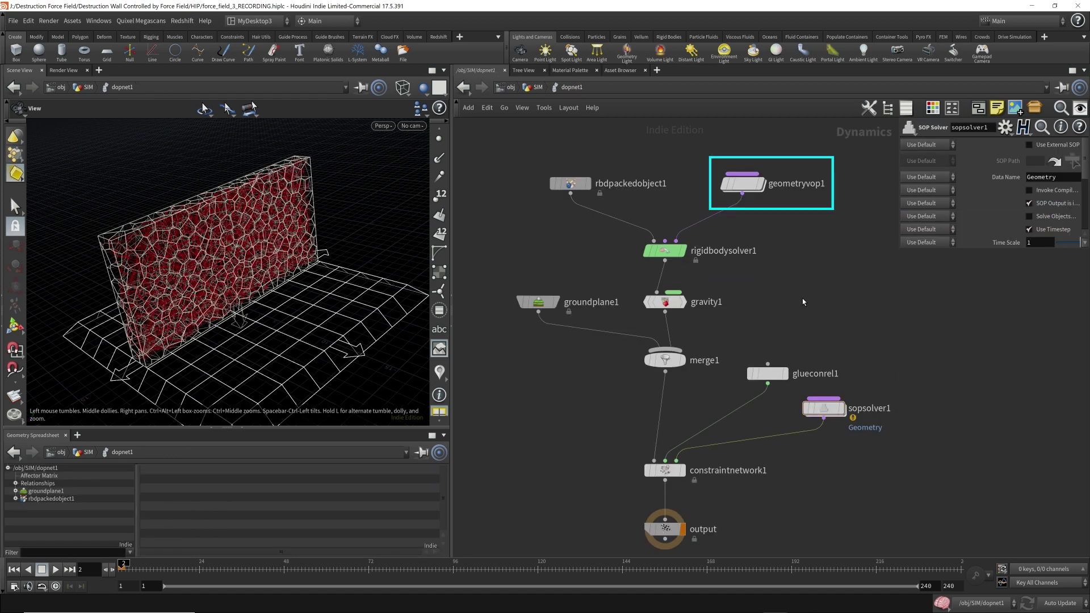
key("ctrl+Up")
key("Up")
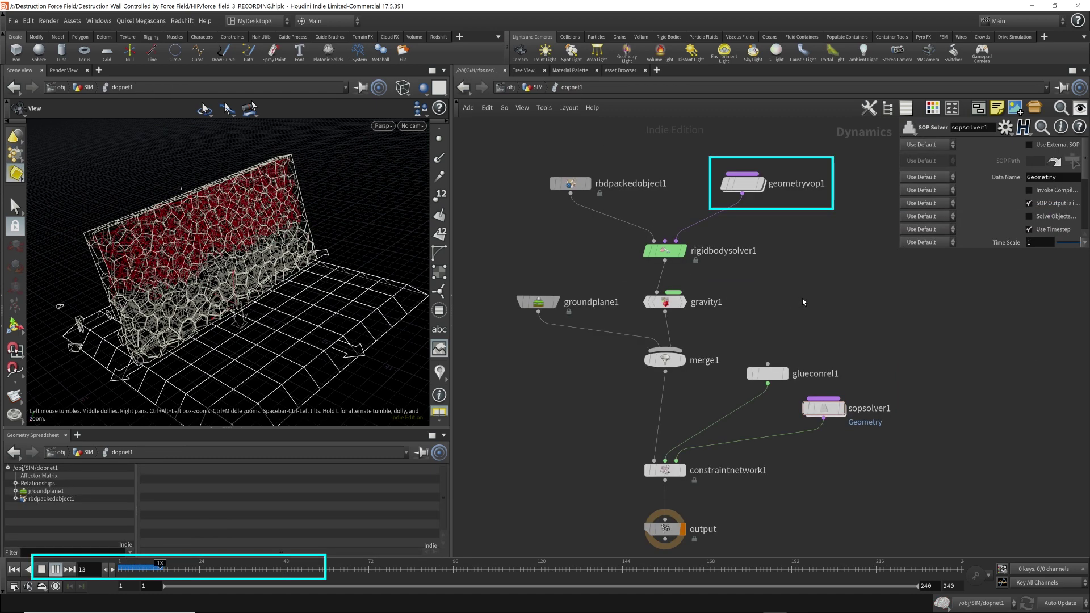
key("ctrl+Up")
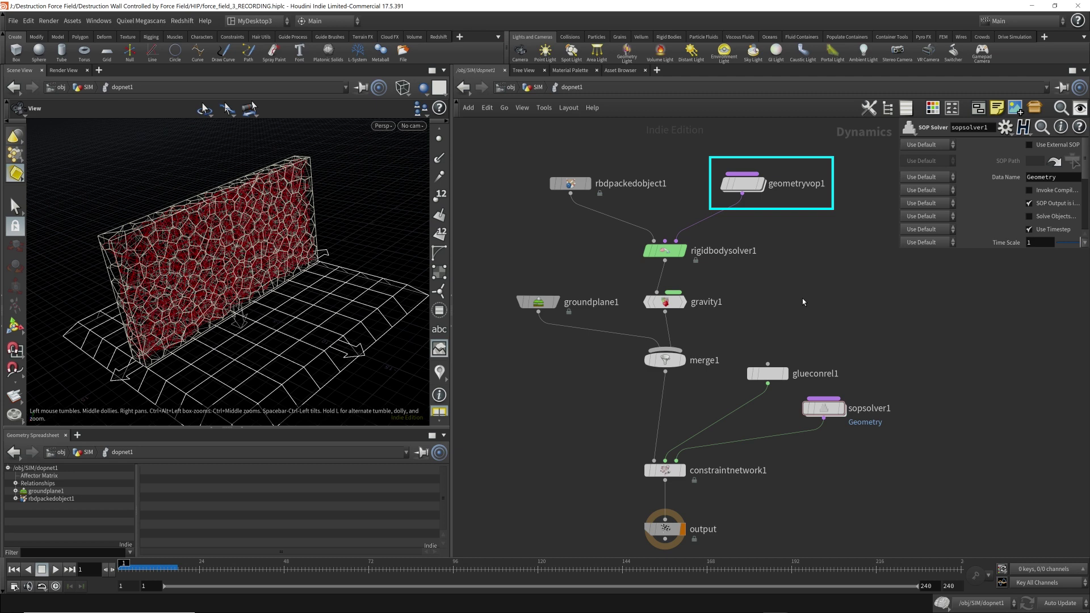
Step: Set the strength constant in geometryvop1 to 10000, preview the simulation, and return to the first frame
double_click(743, 184)
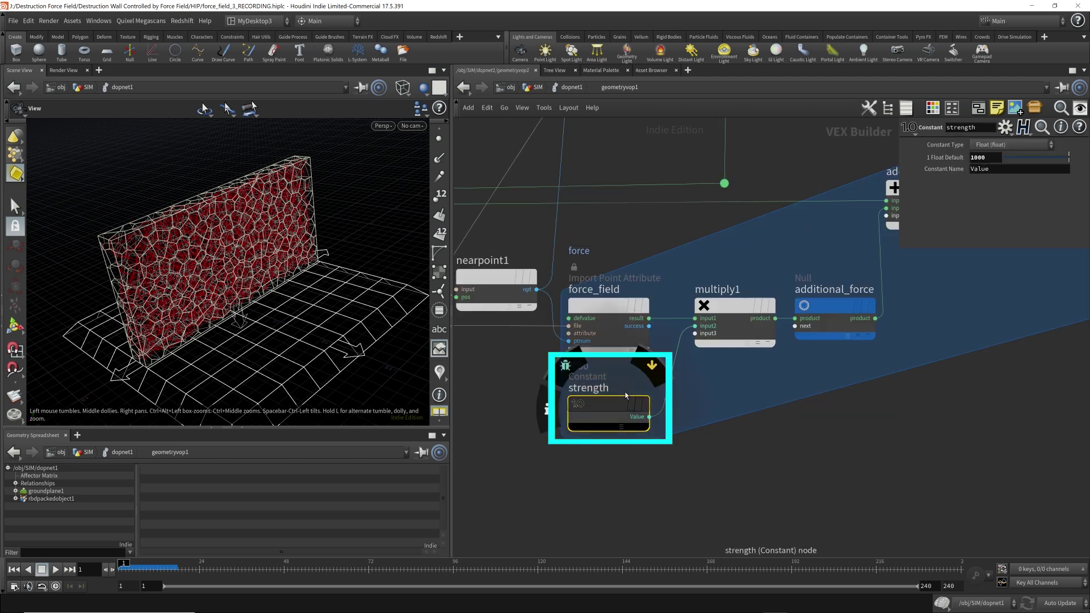
type("0")
key("Return")
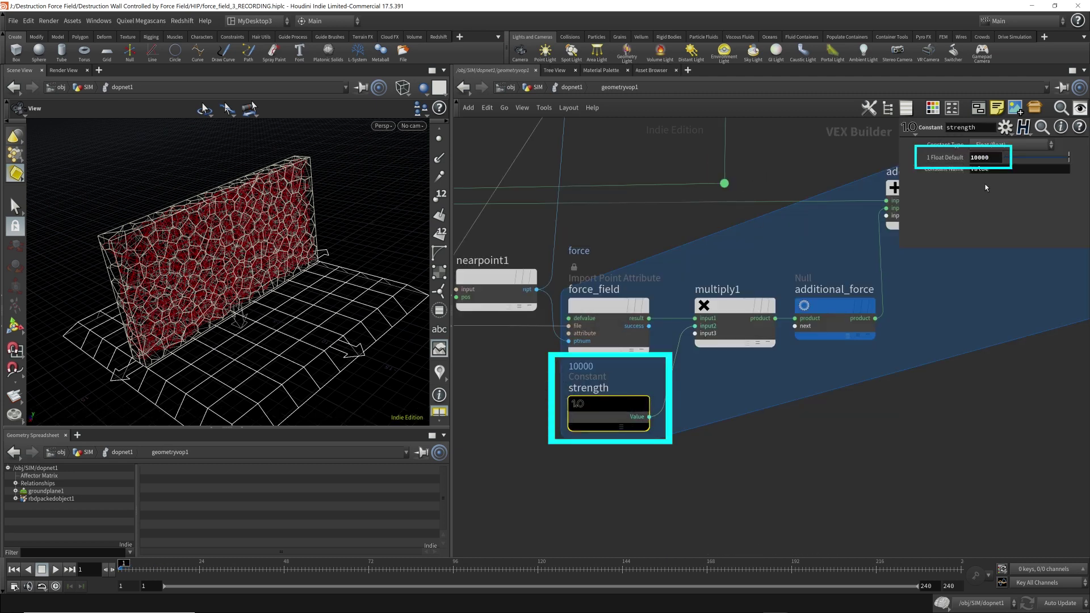
key("Up")
key("Up")
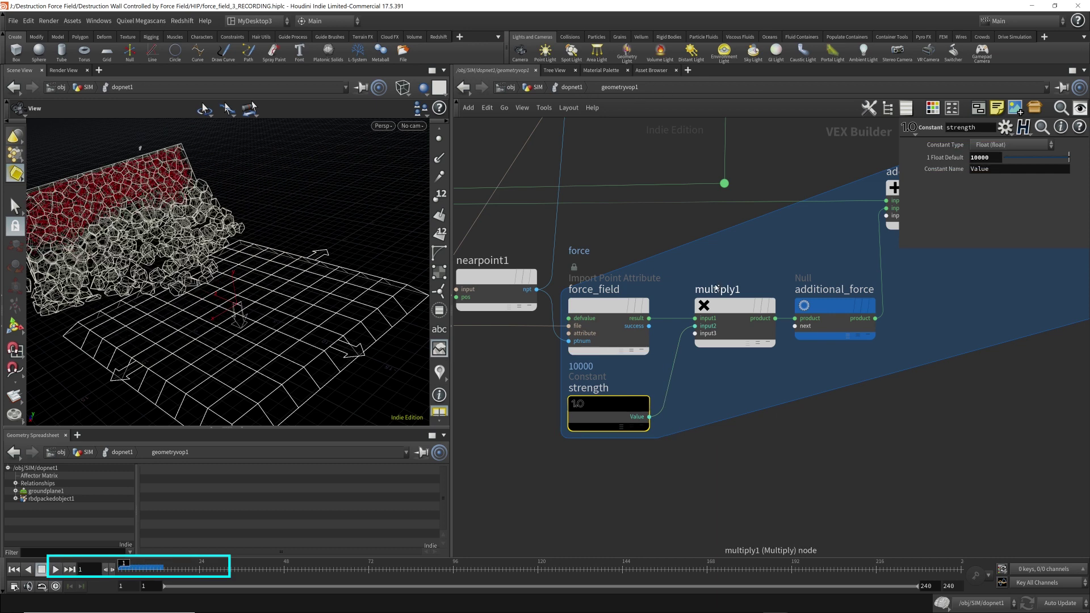
key("ctrl+Up")
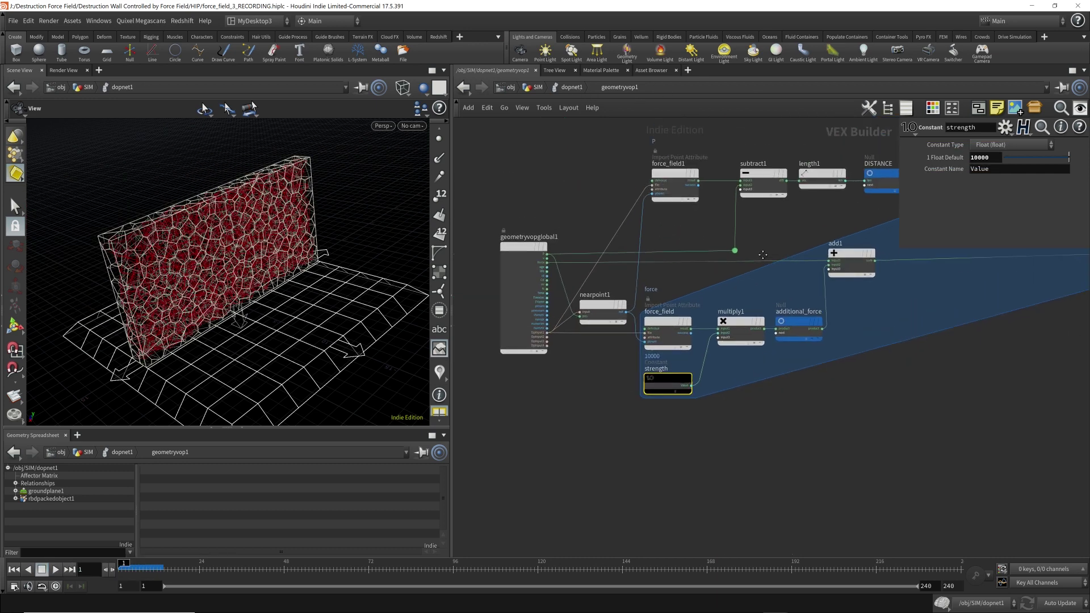
Step: Set compare1's Compare to Float to 1 and play the simulation
scroll(634, 306, "down", 5)
middle_click_drag(801, 283, 652, 295)
left_click(720, 248)
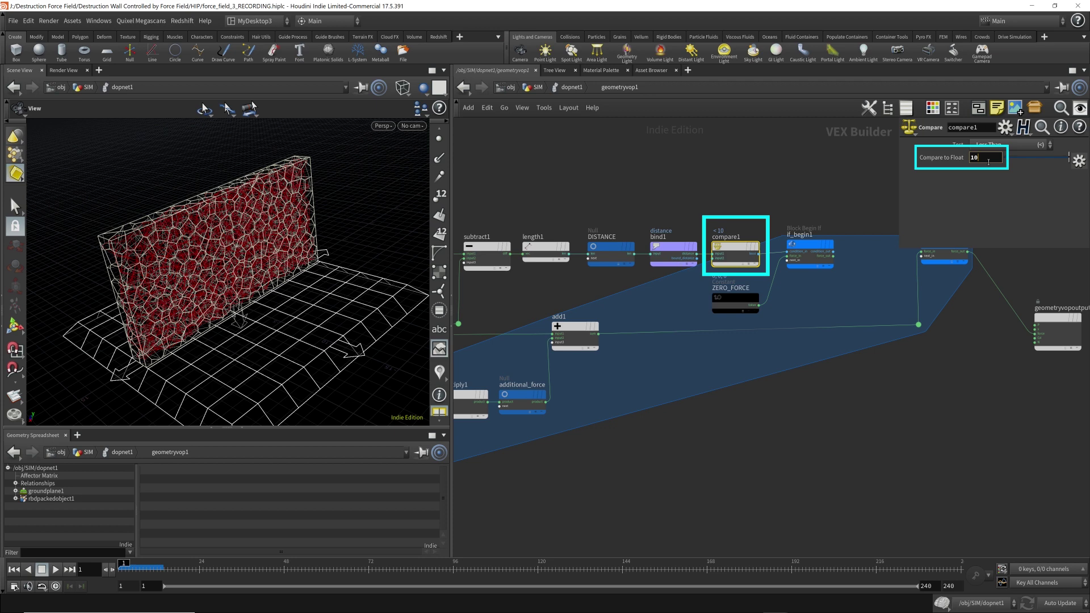
left_click(650, 190)
key("Up")
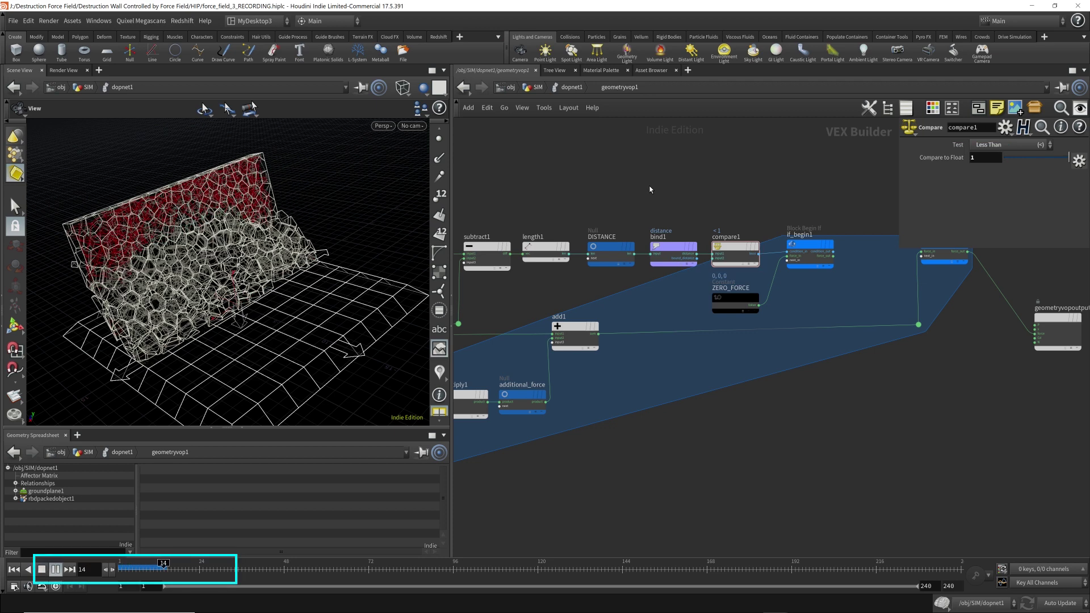
Step: Stop the simulation, switch the viewport to shaded display, and return to the first frame with the wall seen from its side
key("Up")
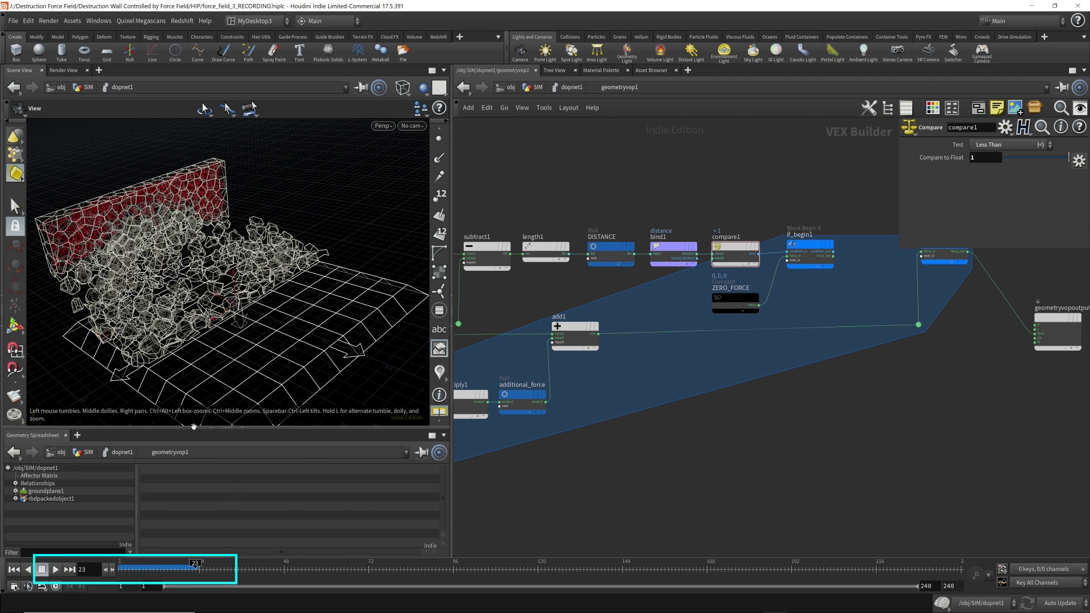
key("w")
mouse_move(263, 331)
left_mouse_down()
mouse_move(271, 292)
mouse_move(233, 291)
mouse_move(273, 273)
mouse_move(273, 289)
mouse_move(301, 277)
left_mouse_up()
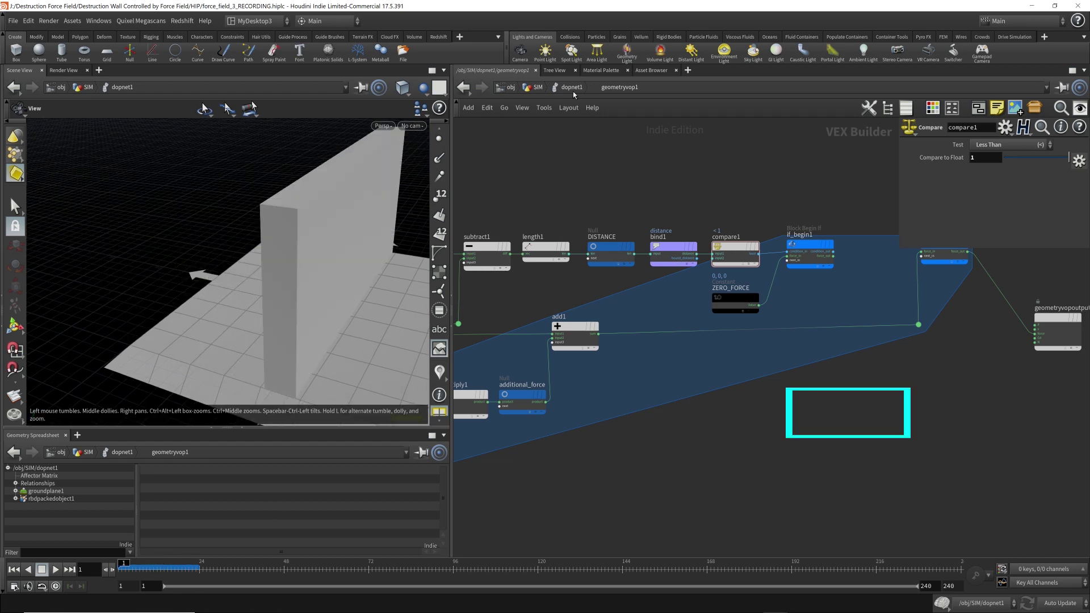
Step: Set the impact threshold in sopsolver1's attribwrangle1 so that glue breaks at f@impact >= 500, and return to dopnet1
left_click(572, 87)
left_click(827, 409)
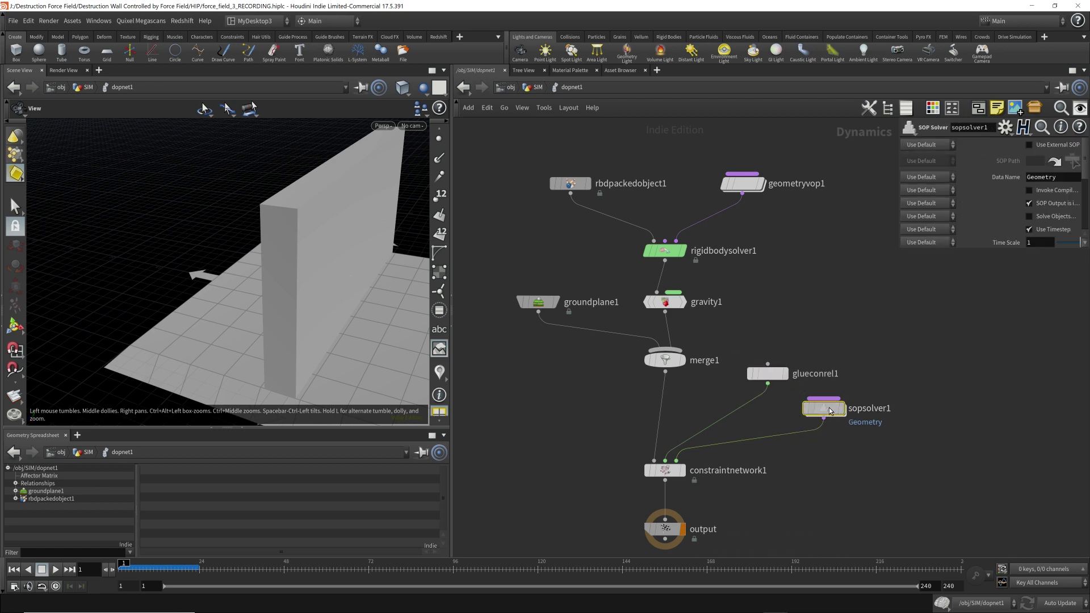
double_click(827, 409)
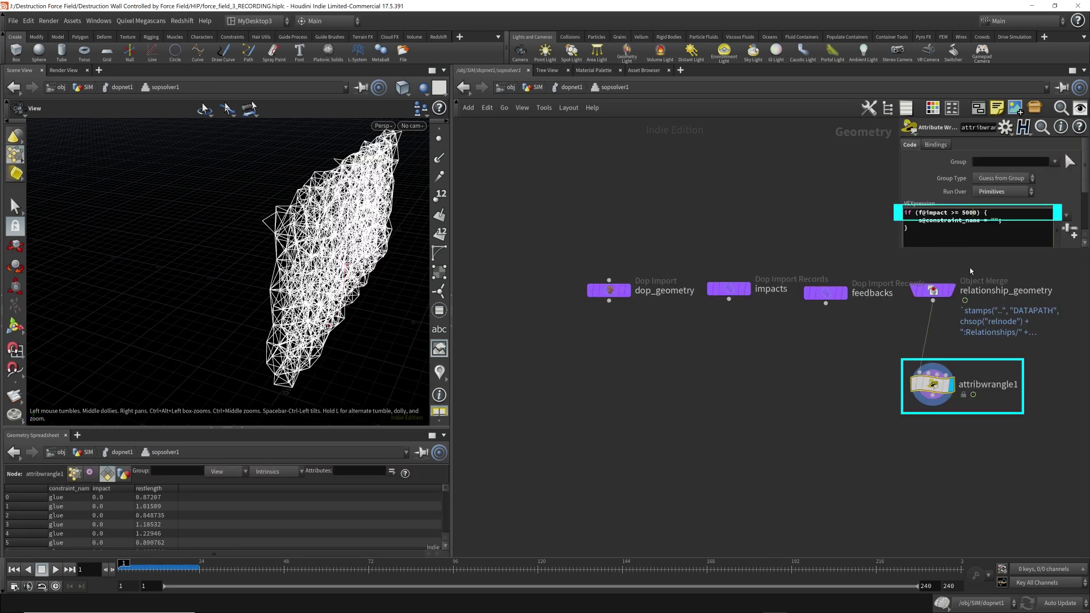
left_click(579, 88)
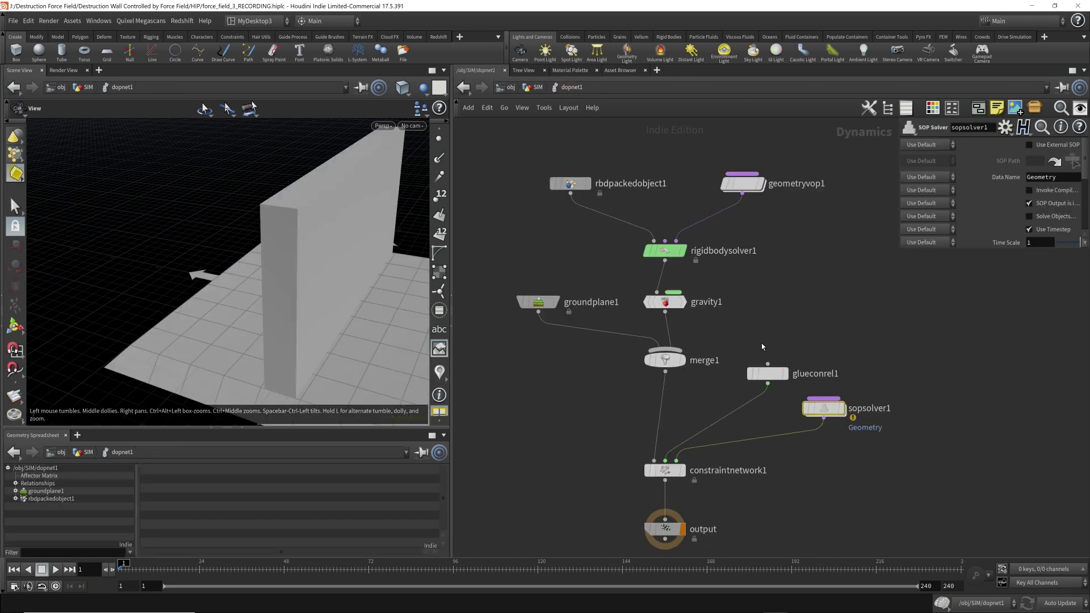
Step: Play the simulation to about frame 16, stop it, and examine the fractured wall from several angles
key("Up")
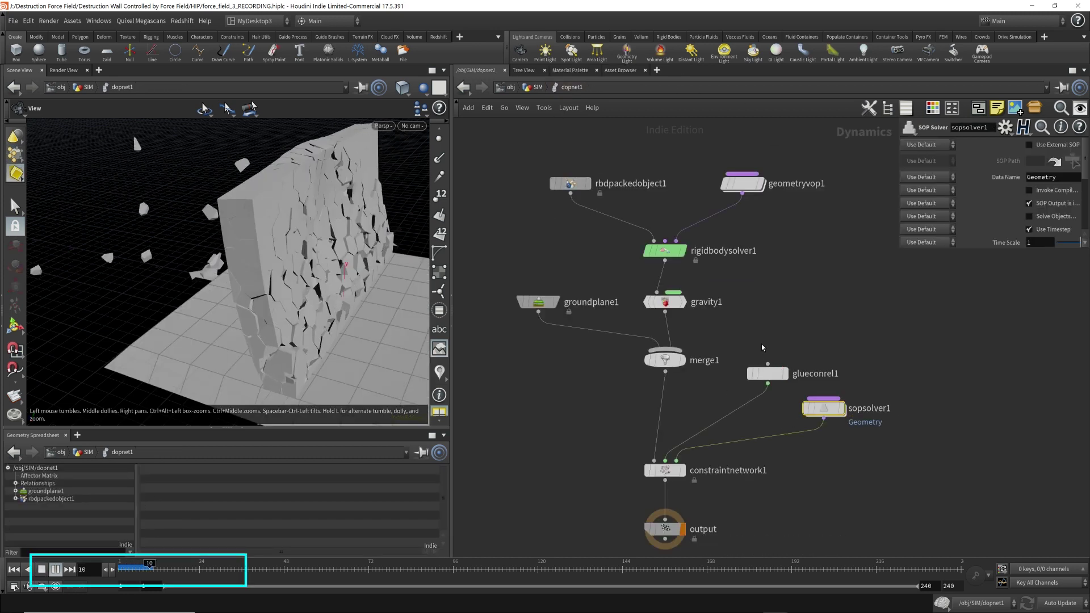
key("Up")
left_click_drag(363, 290, 283, 332)
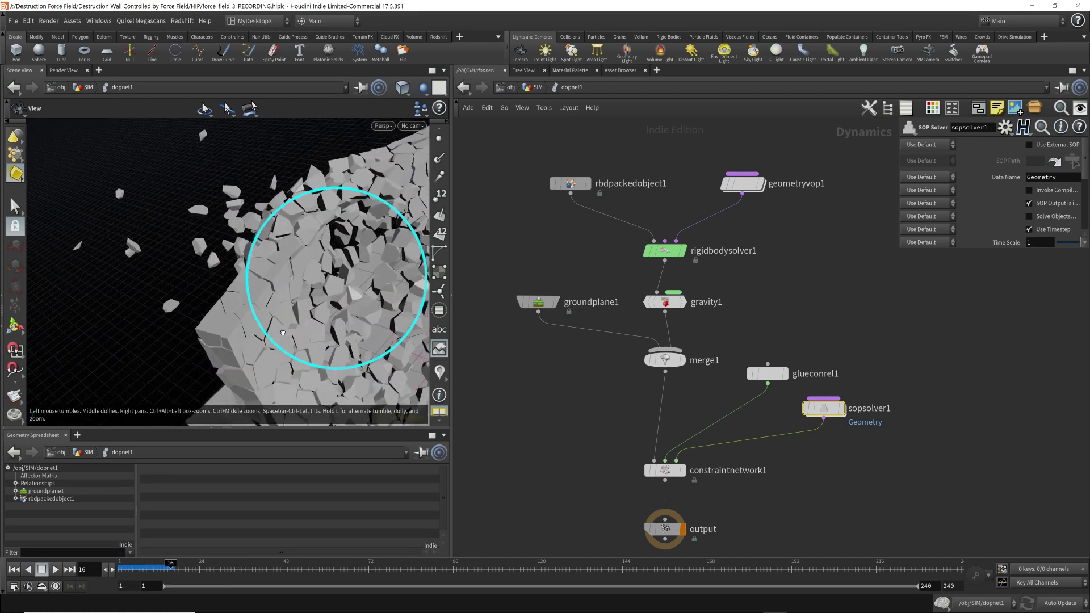
right_click_drag(283, 332, 292, 330)
left_click(242, 427)
left_click_drag(307, 351, 257, 337)
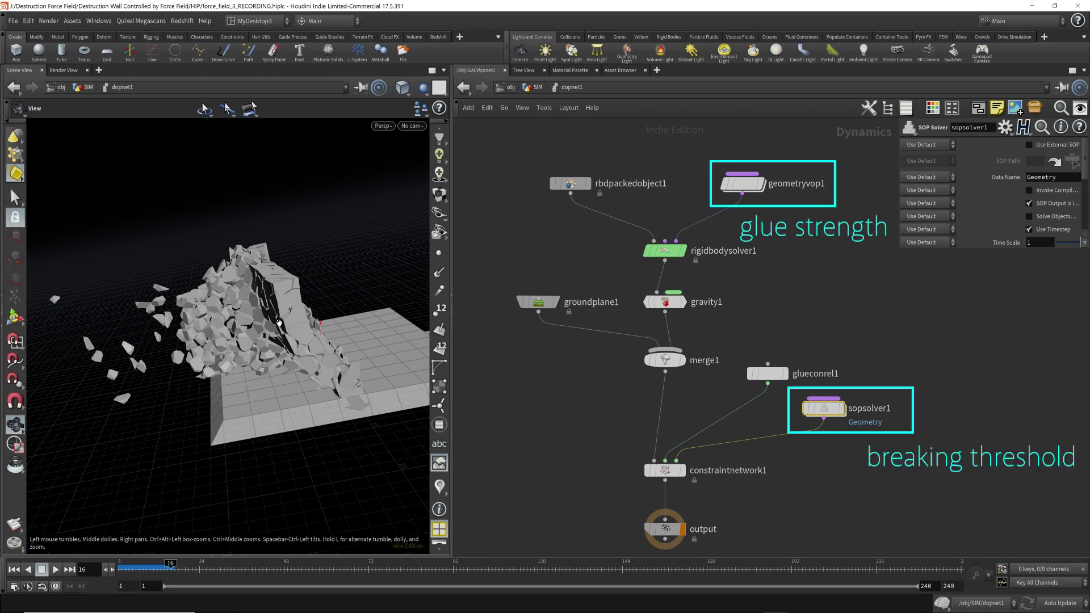
left_click_drag(218, 306, 293, 366)
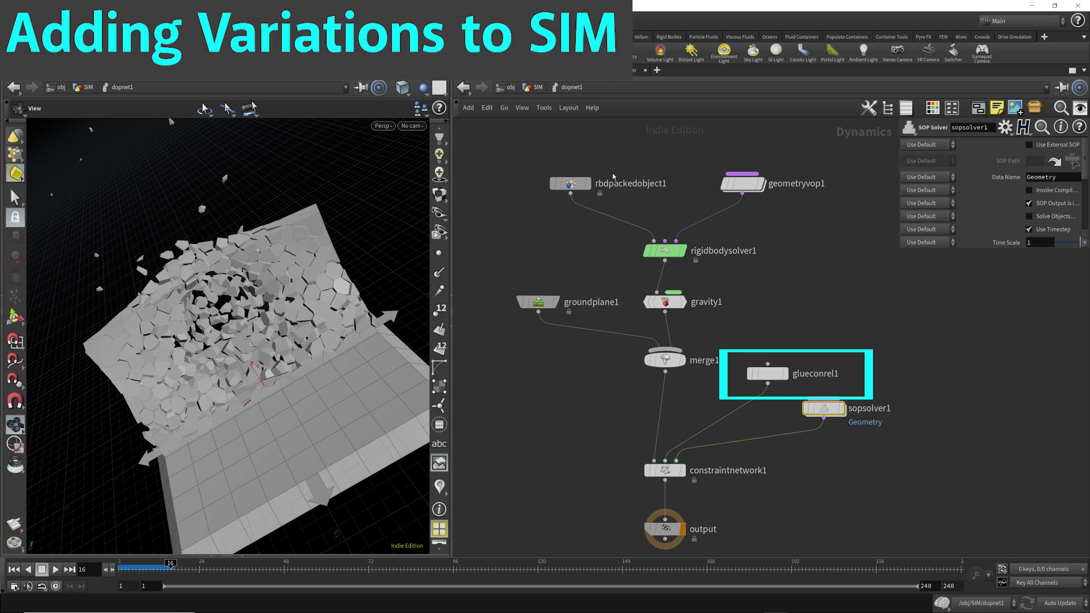
Step: Examine the glue parameters of glueconrel1 in dopnet1 and the constraint_name attribute of attribcreate1 in the Wall network
left_click(766, 373)
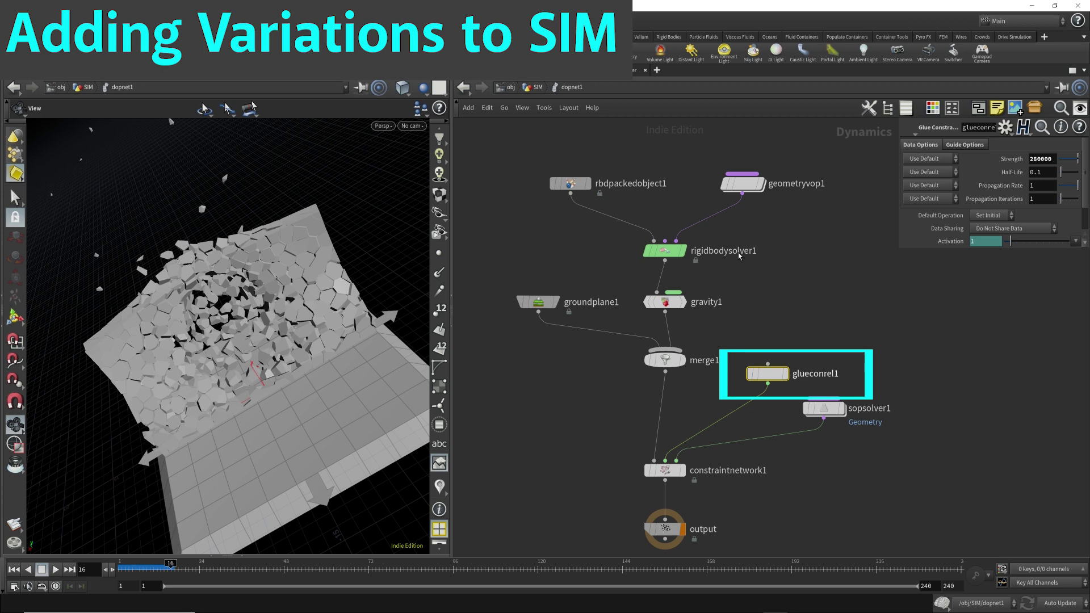
key("u")
key("u")
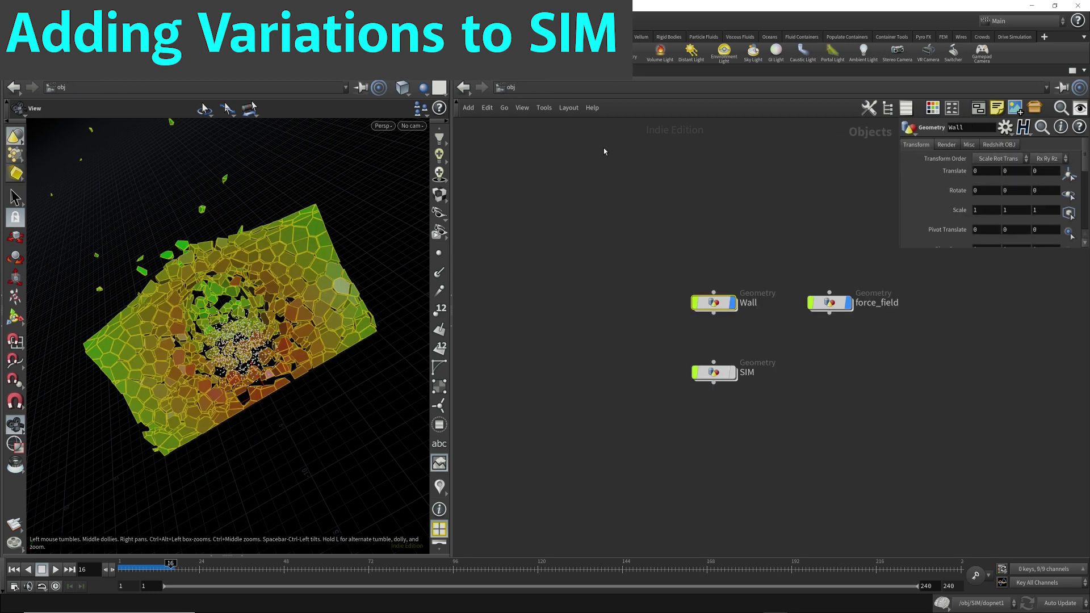
double_click(718, 303)
middle_click_drag(702, 295, 603, 234)
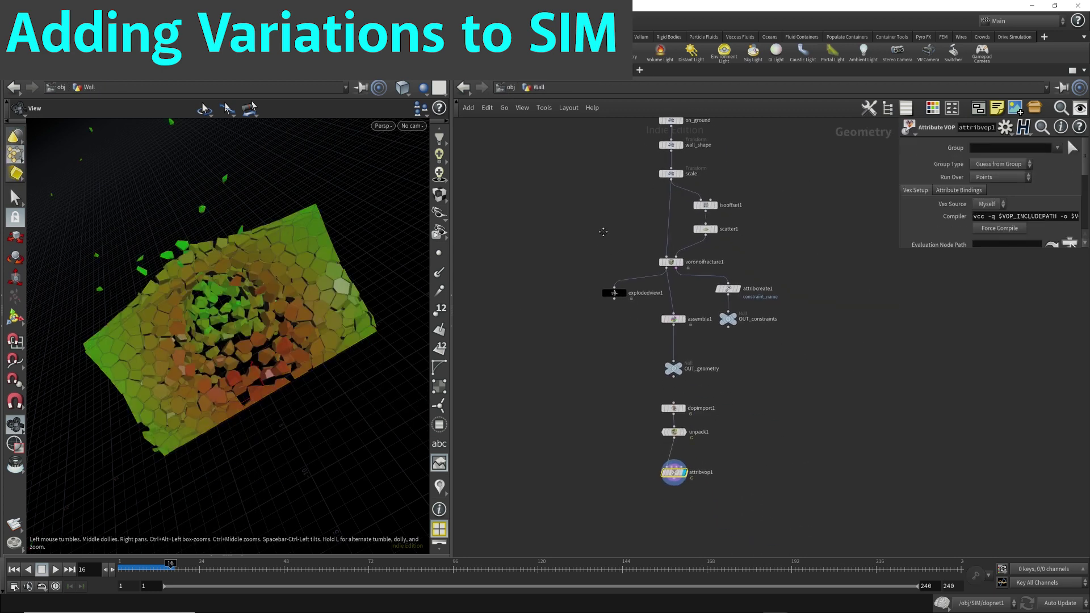
middle_click_drag(744, 452, 766, 325)
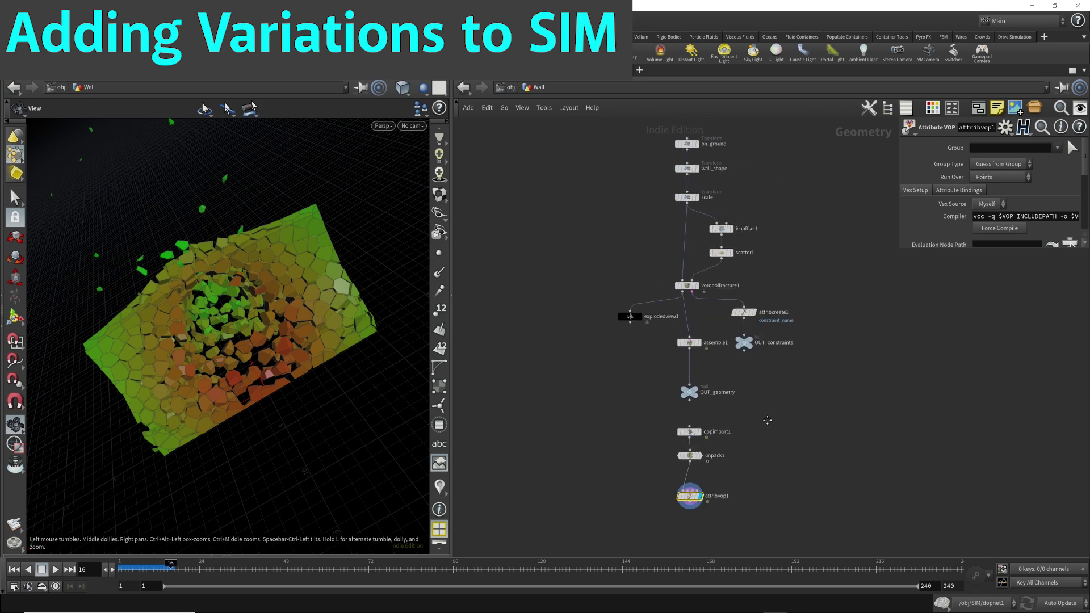
left_click(743, 315)
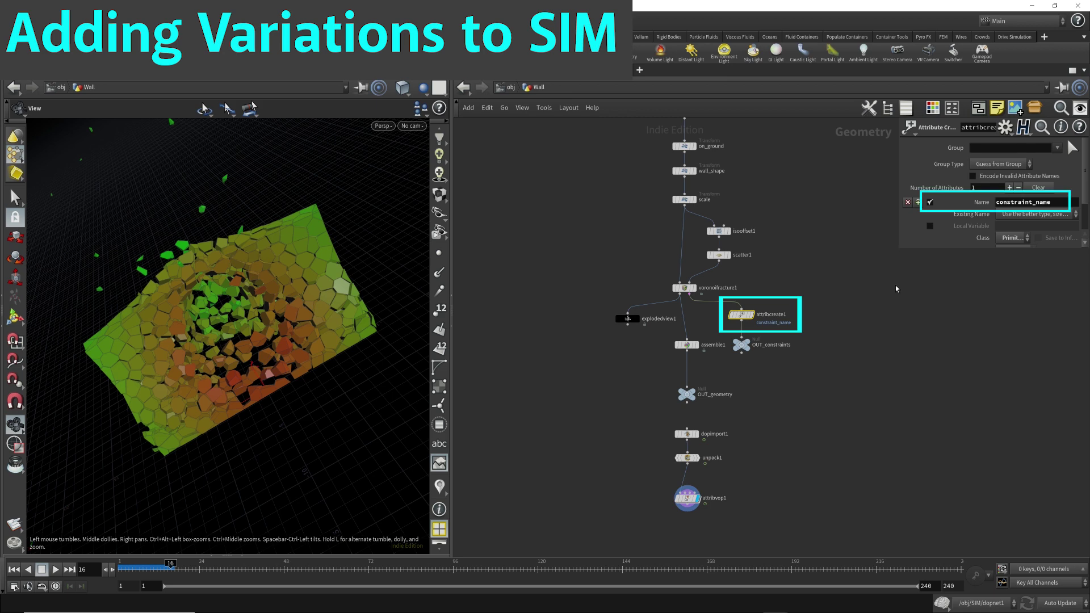
left_click_drag(899, 248, 862, 329)
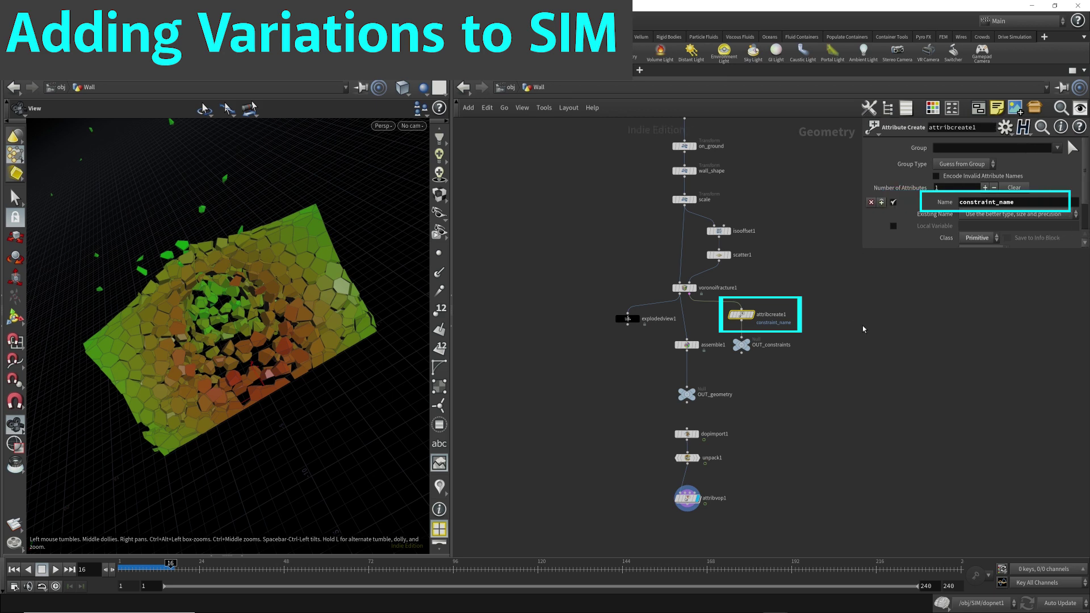
mouse_move(895, 248)
left_mouse_down()
mouse_move(898, 358)
mouse_move(897, 306)
left_mouse_up()
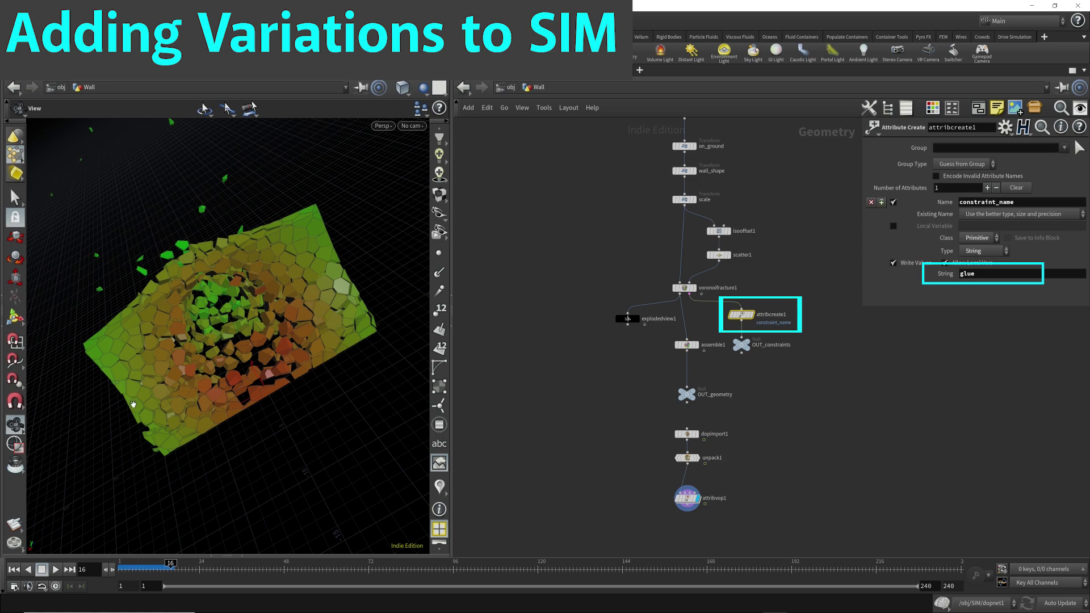
Step: View the glue constraints at OUT_constraints, and set the display back to attribvop1 in the Wall network
left_click(746, 345)
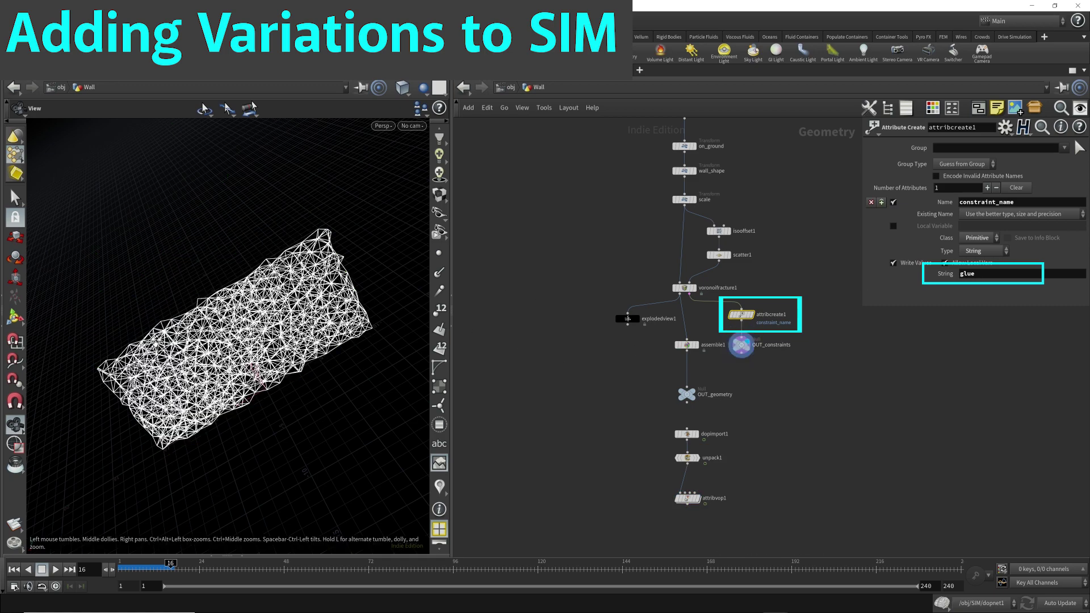
left_click_drag(318, 318, 331, 480)
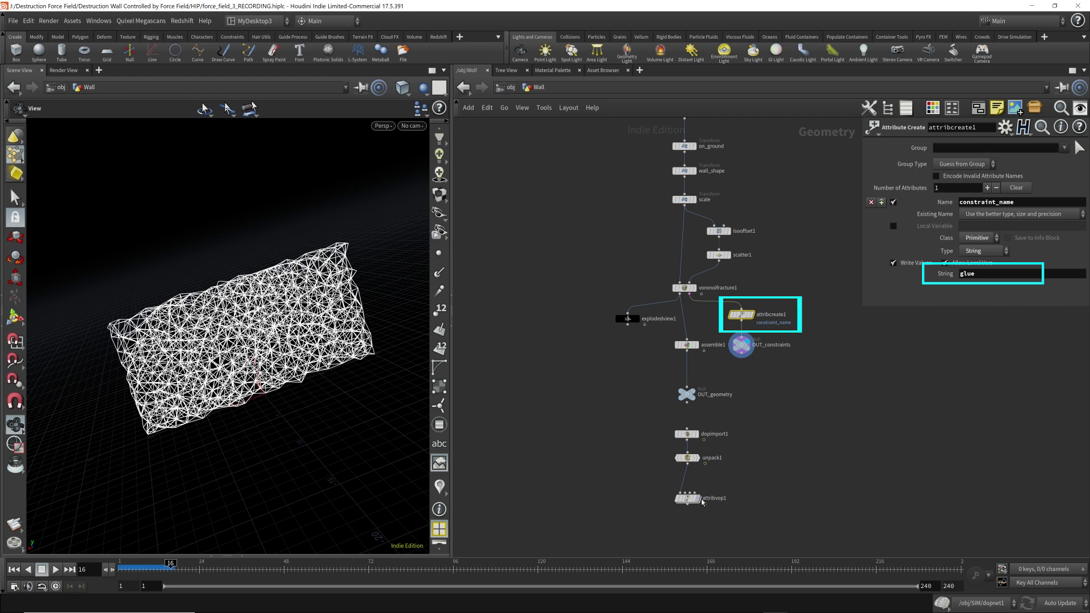
mouse_move(700, 502)
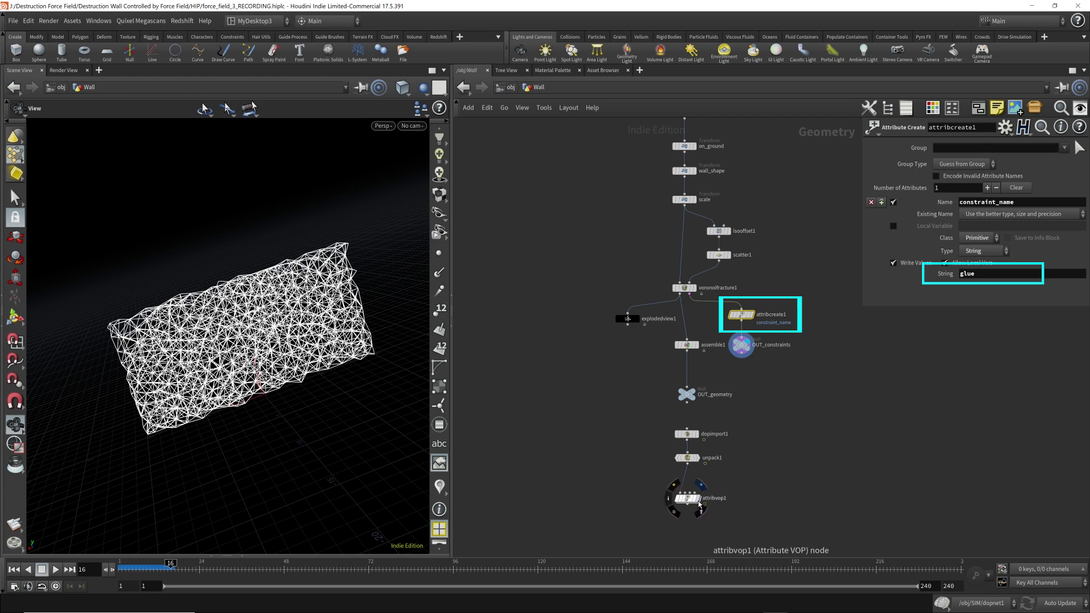
left_click(697, 501)
left_click(689, 501)
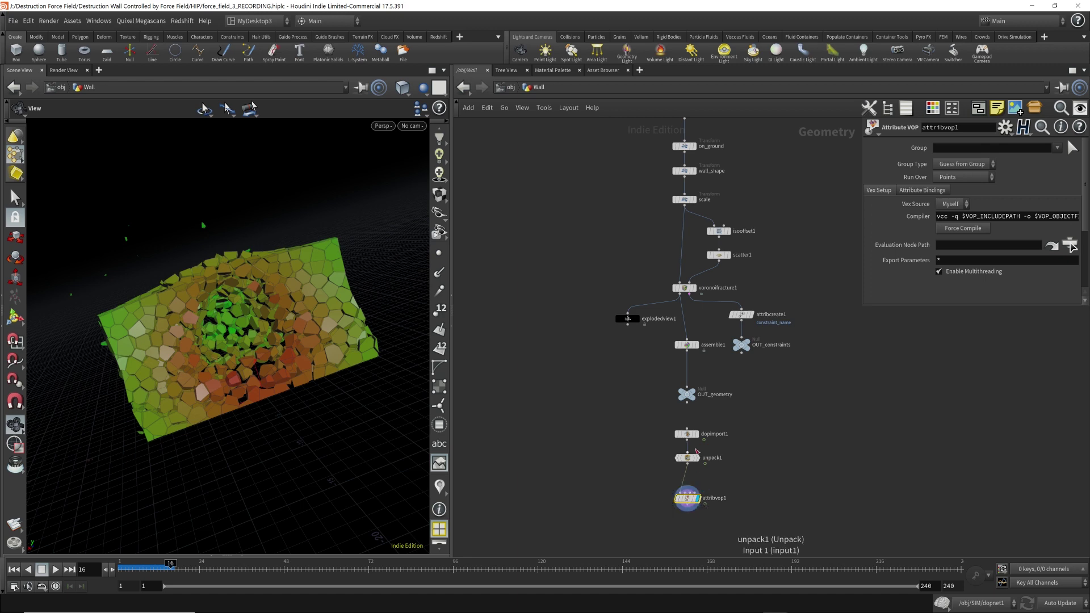
Step: Open the force_field network and show the point trails to inspect the direction of the force vectors
left_click(511, 86)
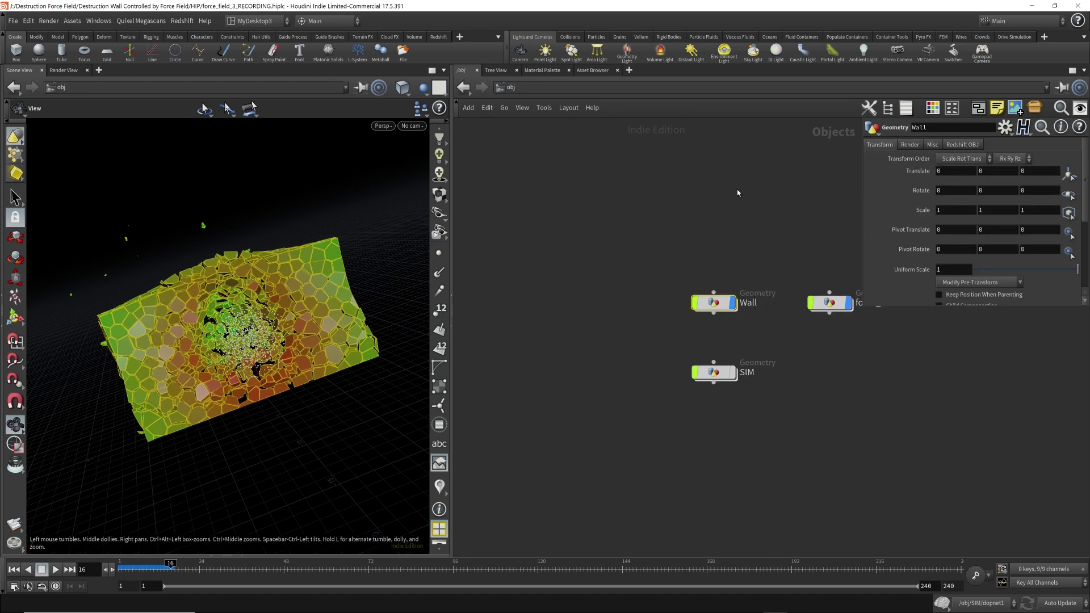
double_click(828, 306)
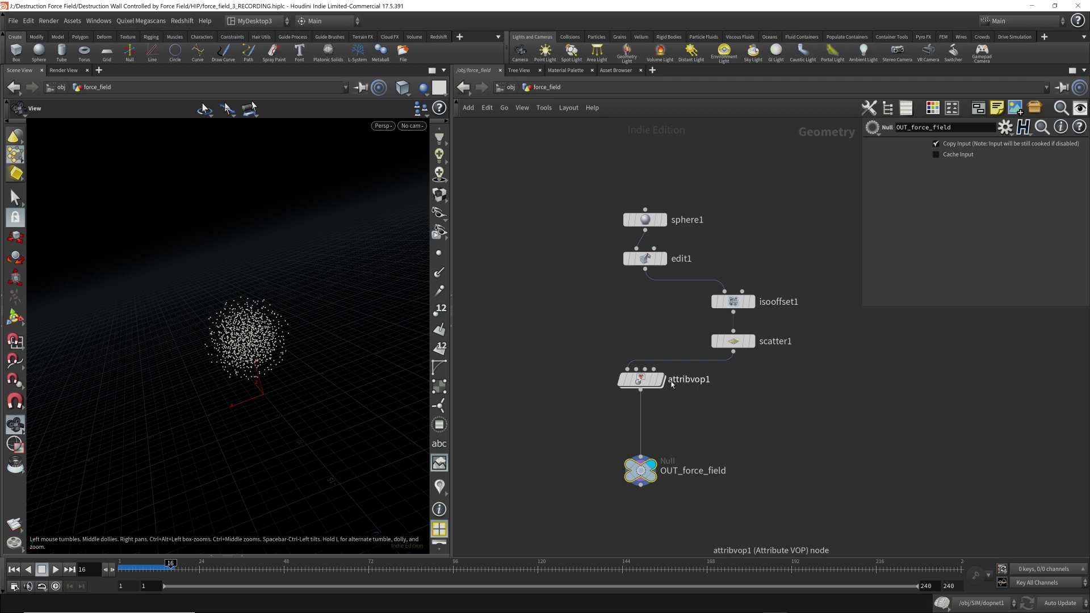
left_click(439, 488)
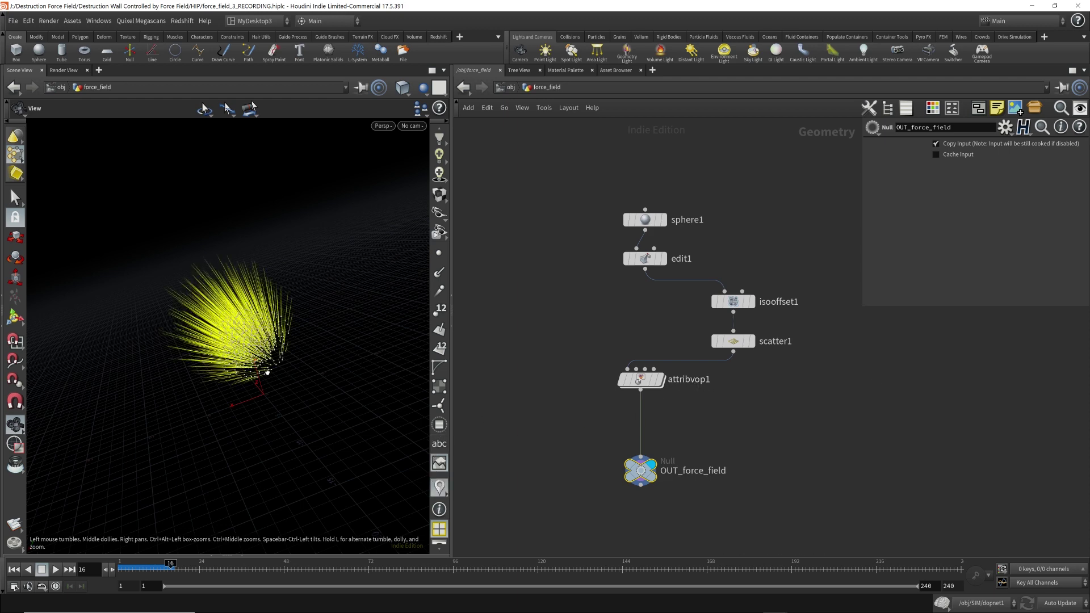
left_click_drag(268, 371, 234, 427)
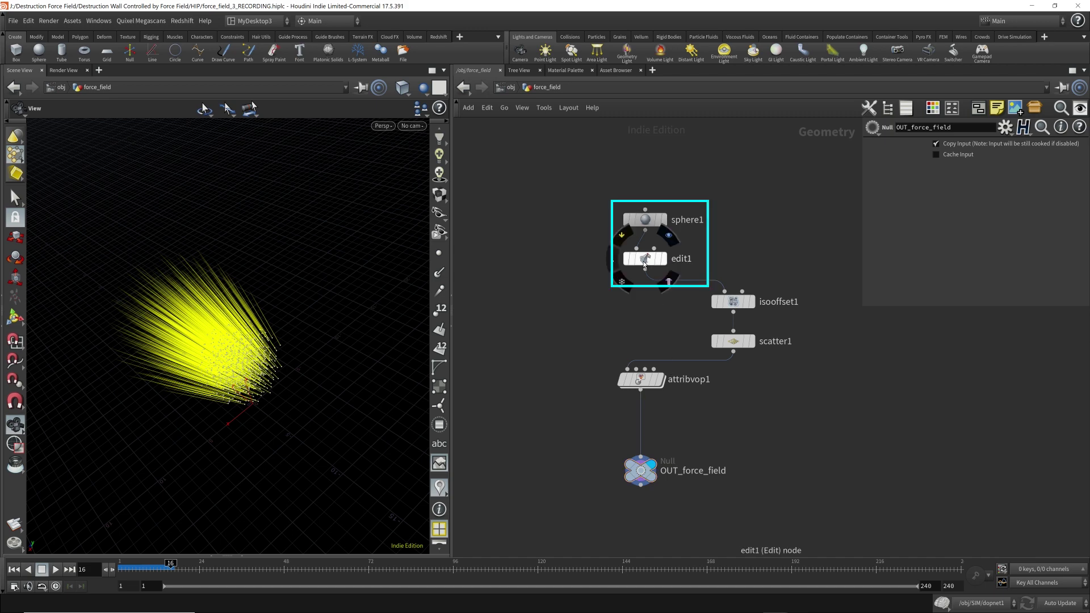
Step: Display edit1's sphere together with the wall and compare their positions from another angle
left_click(663, 260)
left_click(647, 261)
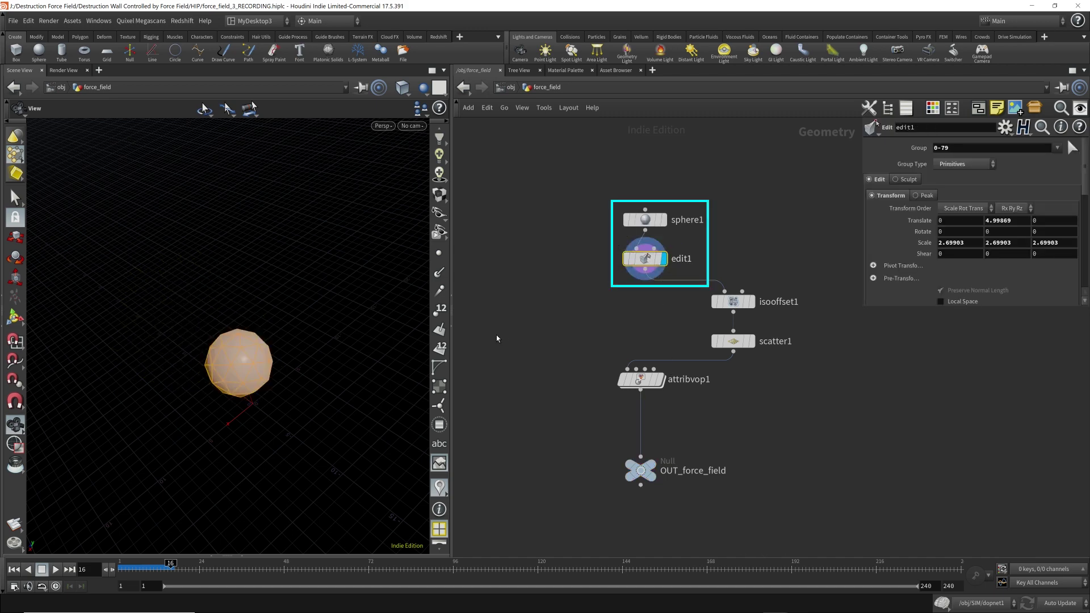
left_click(423, 87)
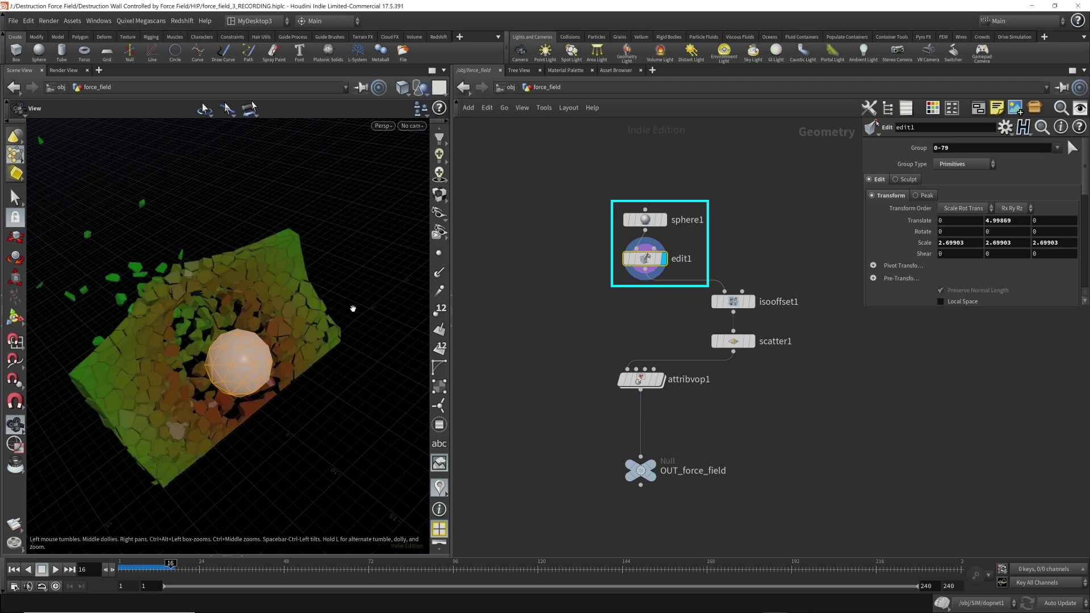
left_click_drag(353, 309, 257, 365)
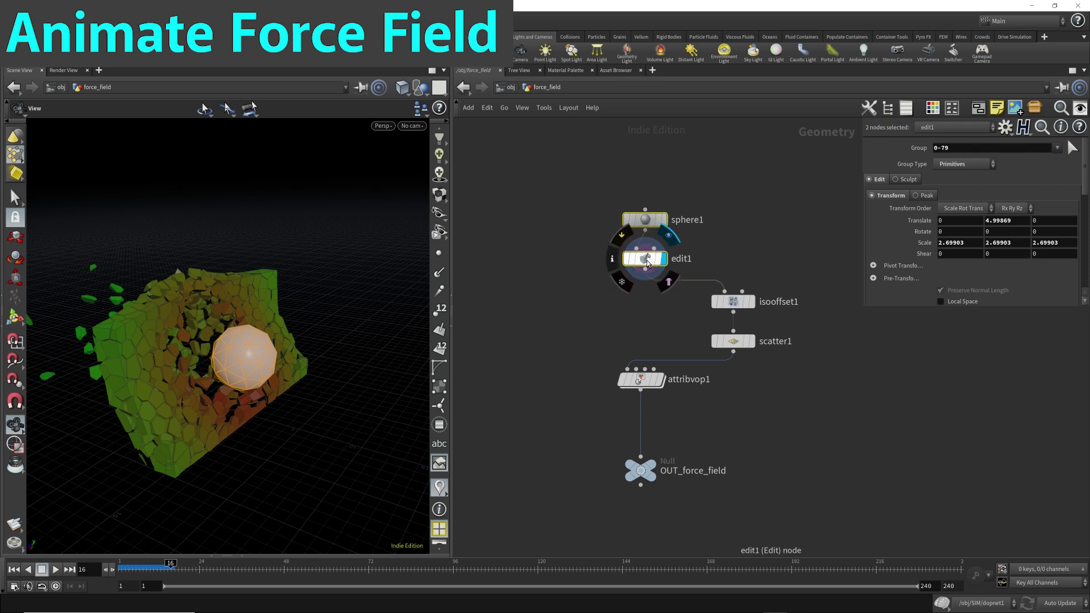
Step: Insert a Transform node between edit1 and isooffset1 in the force_field network and name it animate
left_click_drag(645, 259, 640, 175)
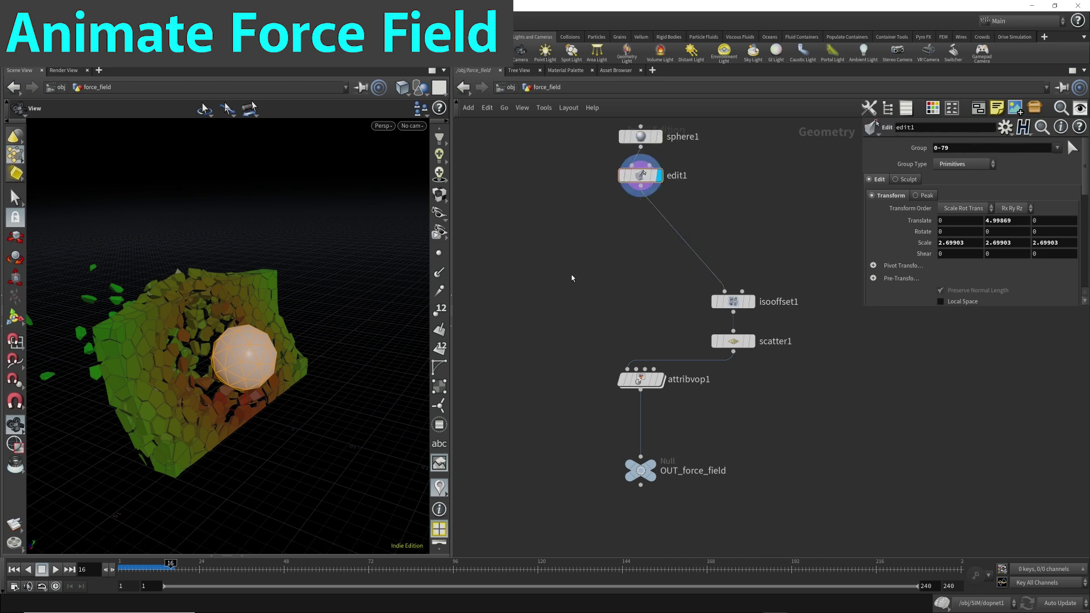
key("Tab")
type("tran")
key("Return")
left_click(666, 222)
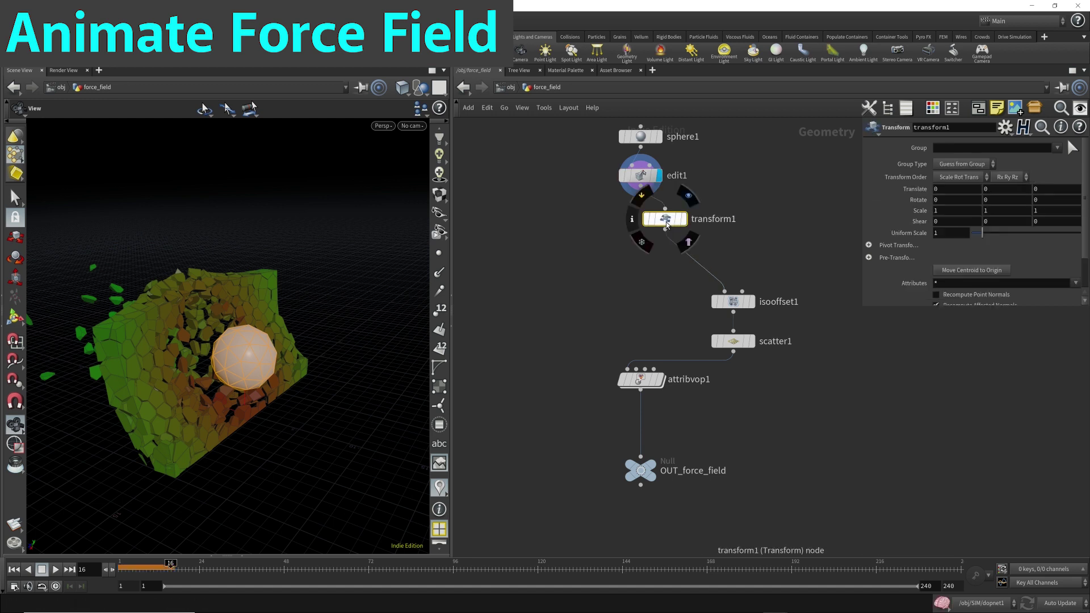
left_click_drag(667, 225, 644, 237)
double_click(673, 229)
type("animate")
key("Return")
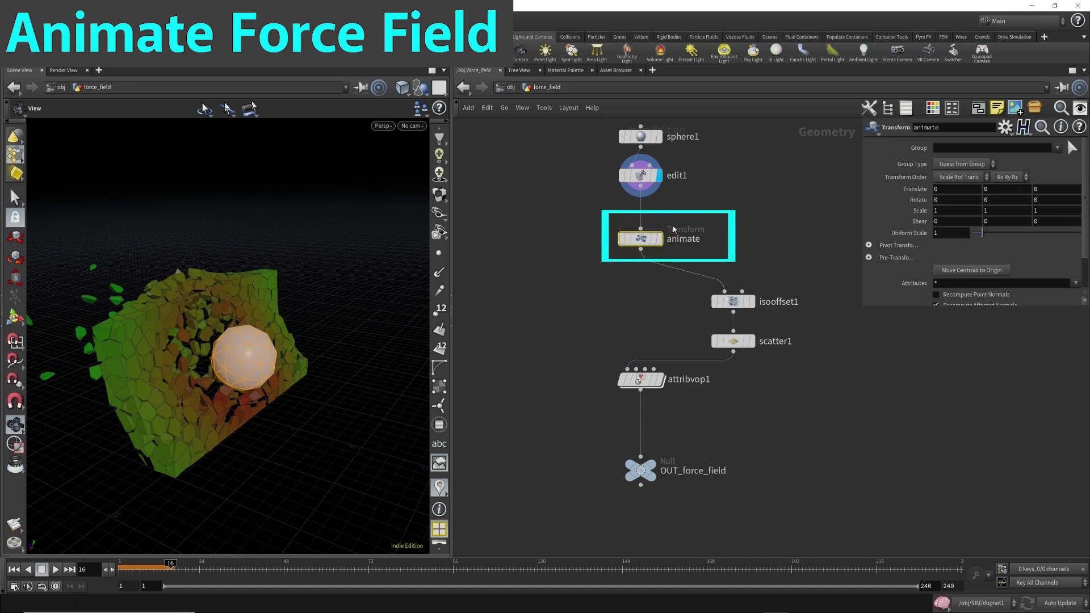
Step: Display the animate node and return to frame 1 with the simulation disabled
left_click(658, 238)
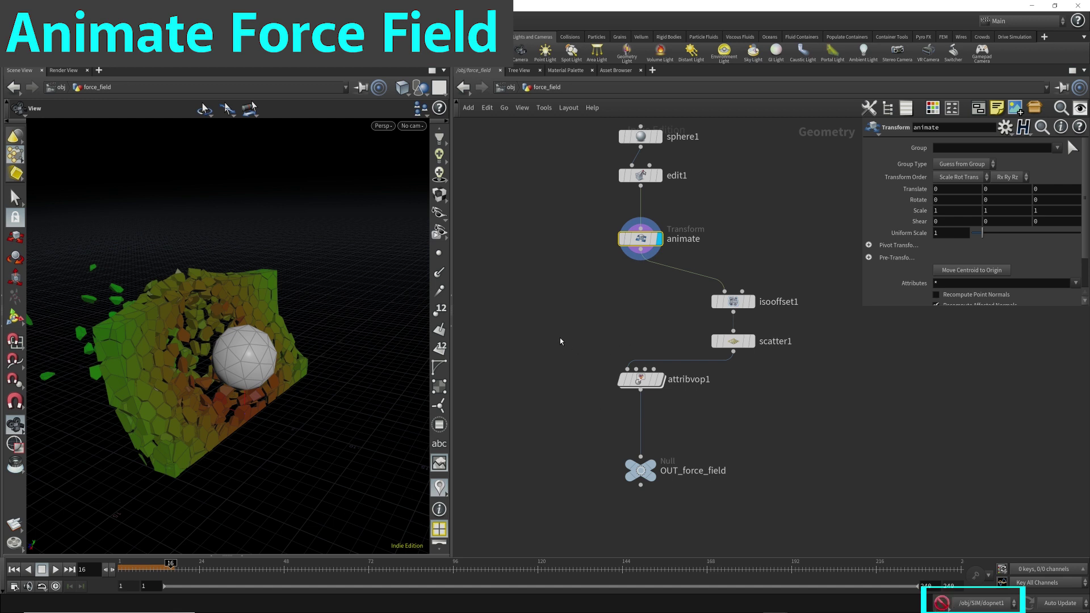
left_click_drag(144, 566, 120, 565)
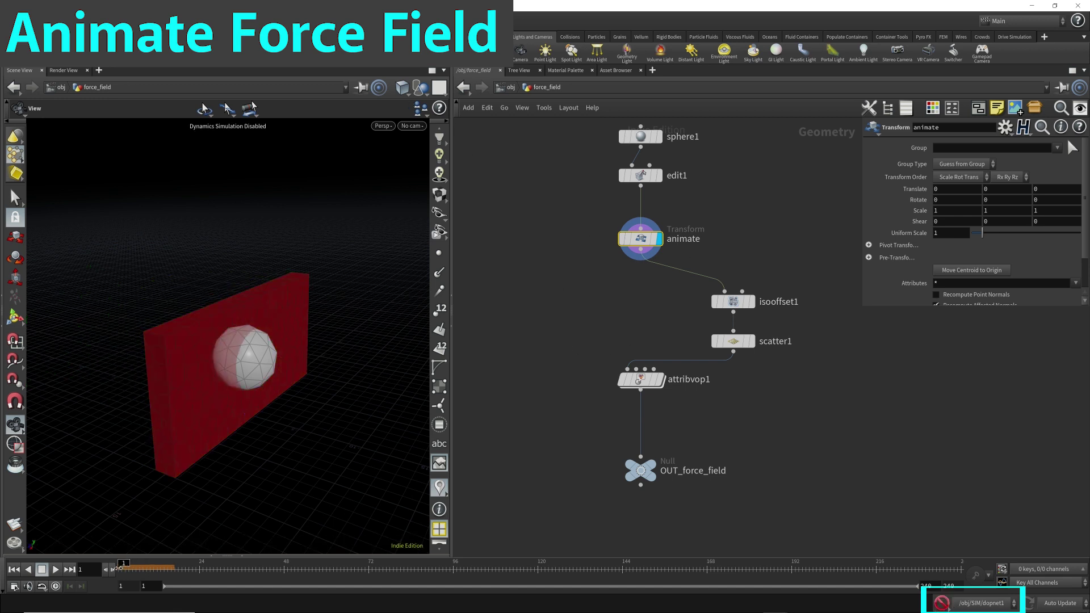
Step: Try smaller Uniform Scale values down to 0.5 on the animate node, and restore the scale to 1
left_click(954, 234)
key("BackSpace")
type("0.6")
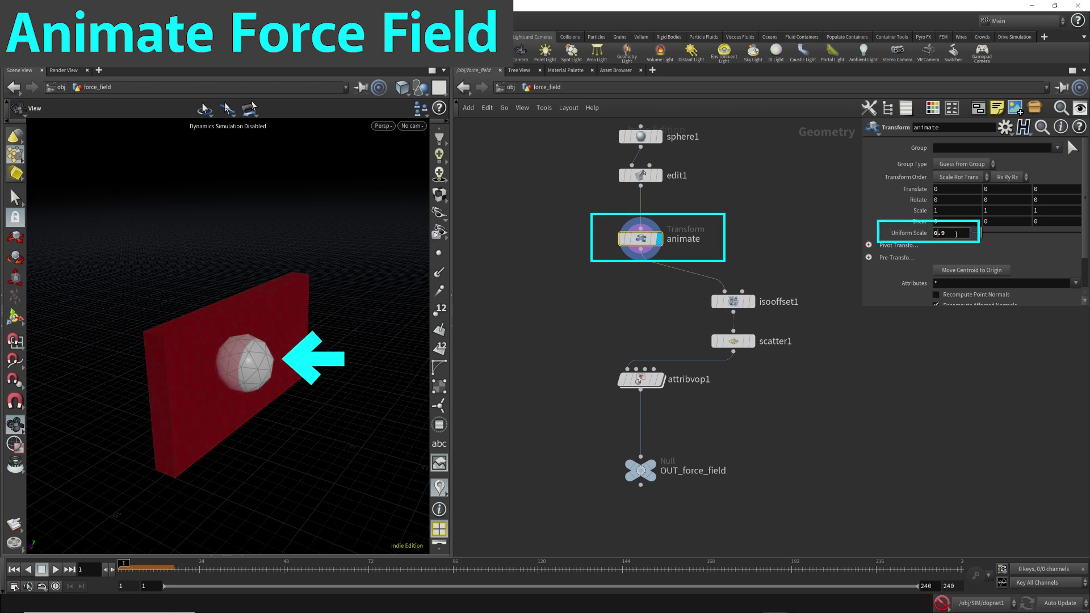
key("BackSpace")
type("5")
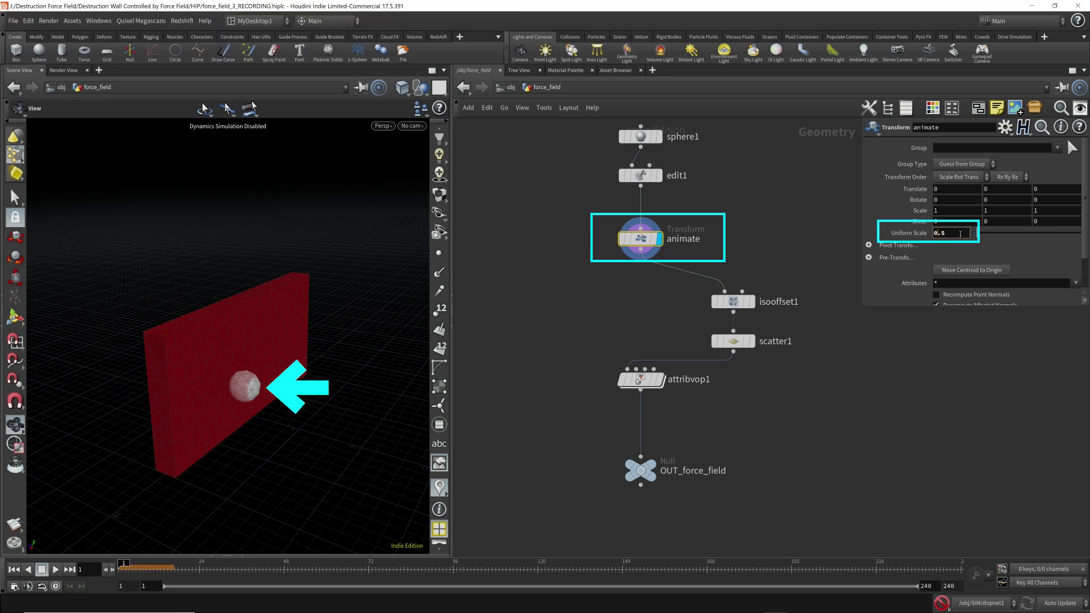
key("BackSpace")
key("BackSpace")
type("1")
key("Return")
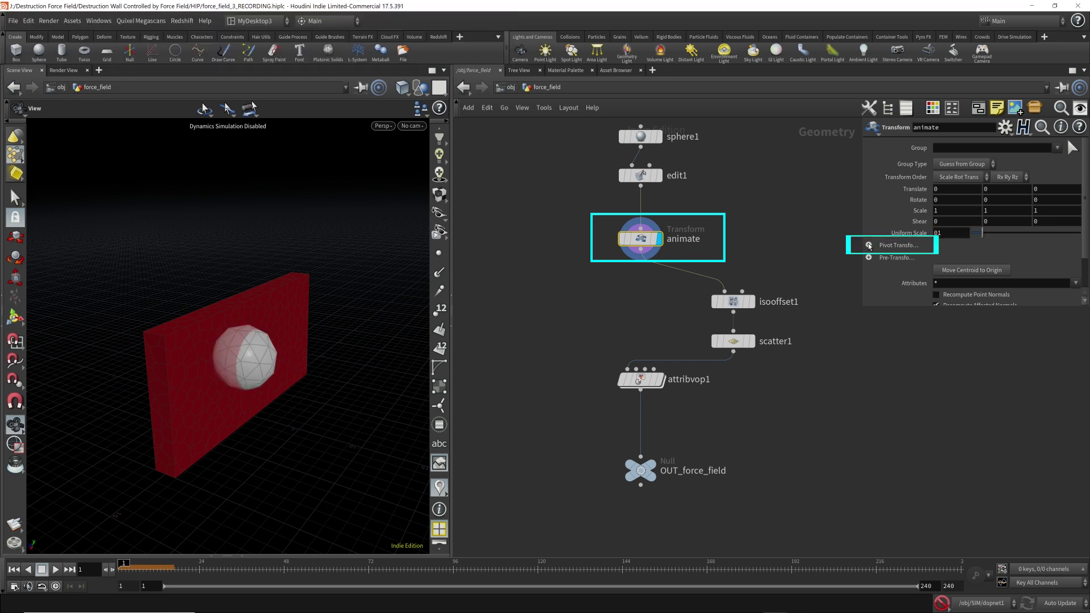
Step: Set the animate node's Pivot Translate to the centroid expressions $CEX, $CEY and $CEZ
left_click(868, 245)
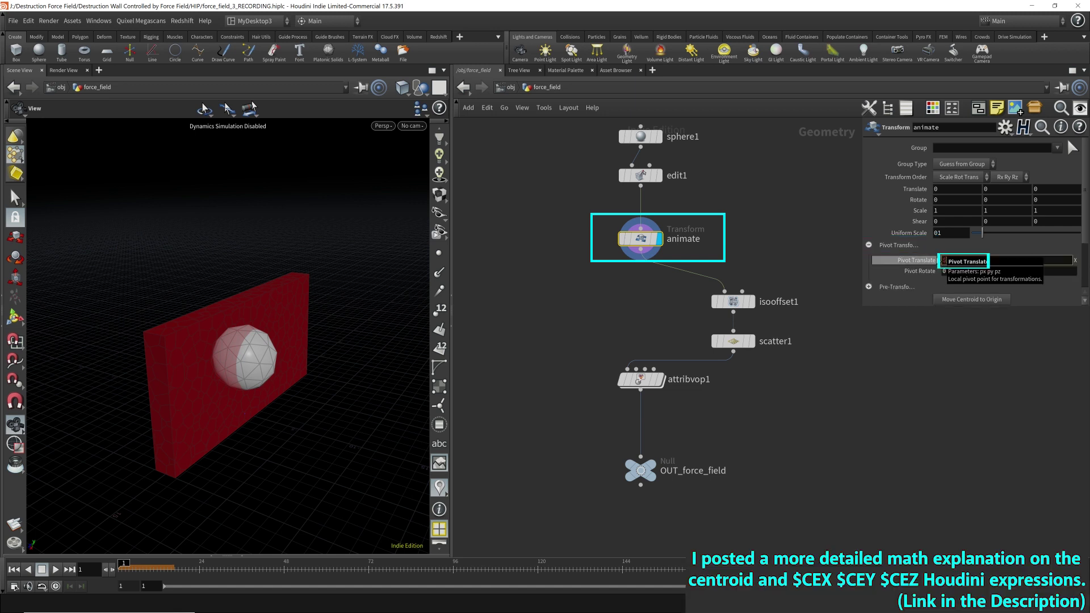
type("$CEX")
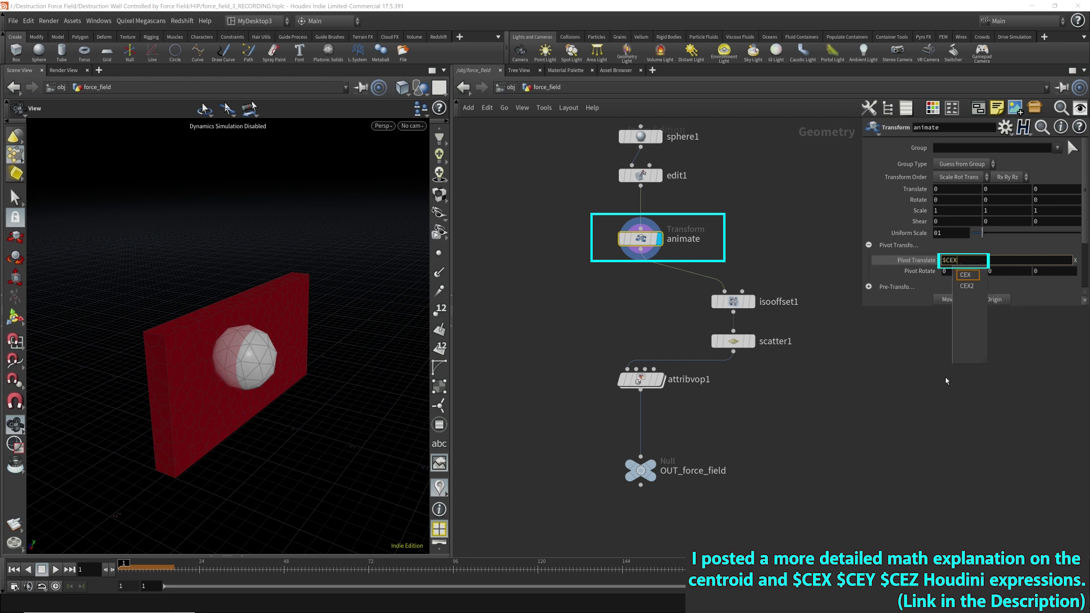
key("Tab")
type("$C")
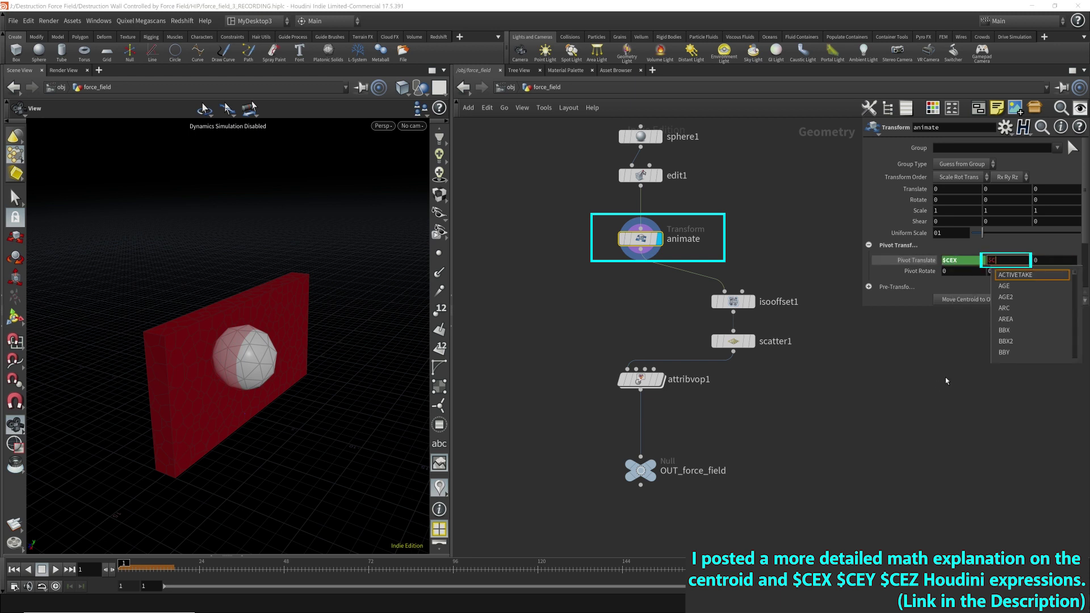
type("EY")
key("Tab")
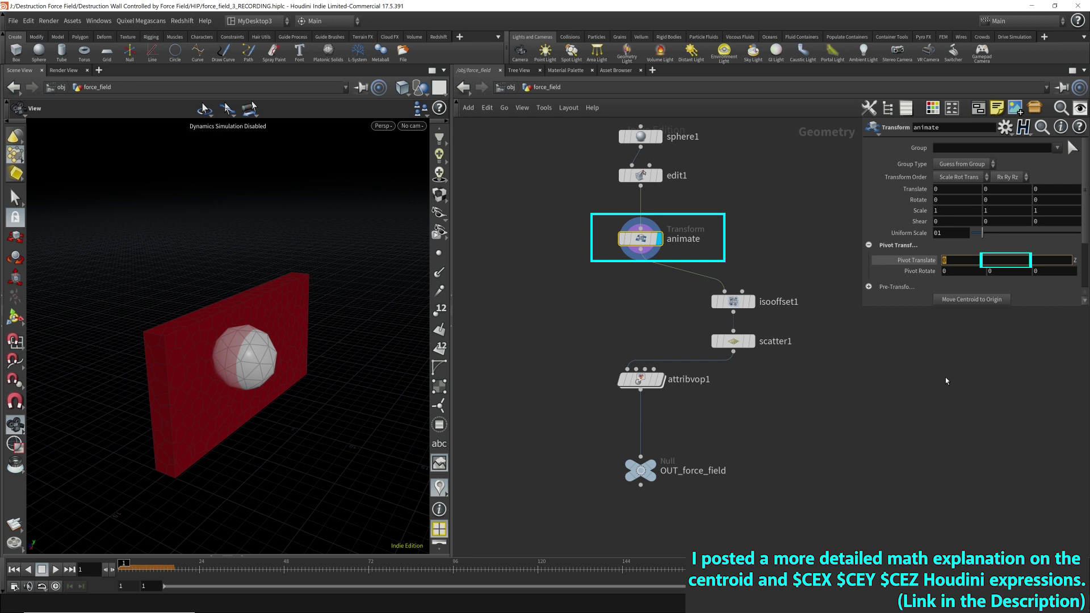
type("$CEZ")
key("Return")
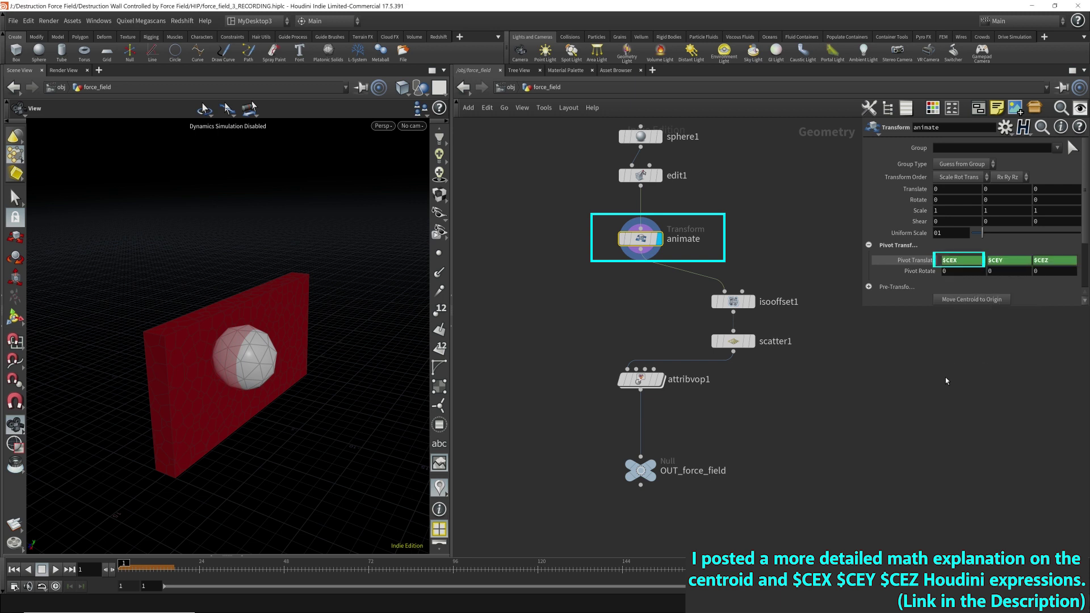
left_click(969, 264)
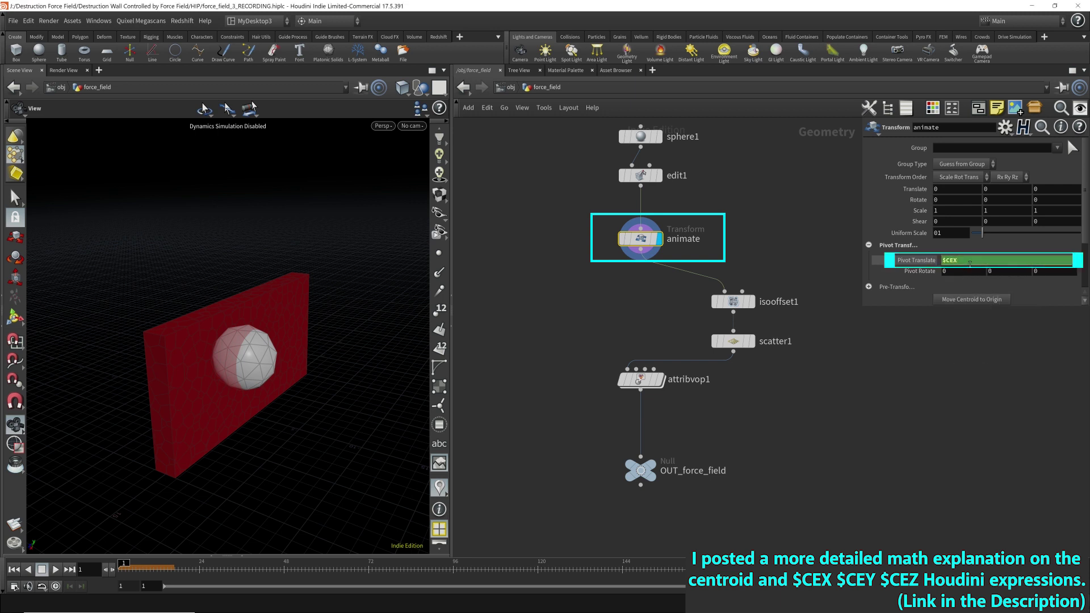
left_click(1016, 262)
left_click(1055, 261)
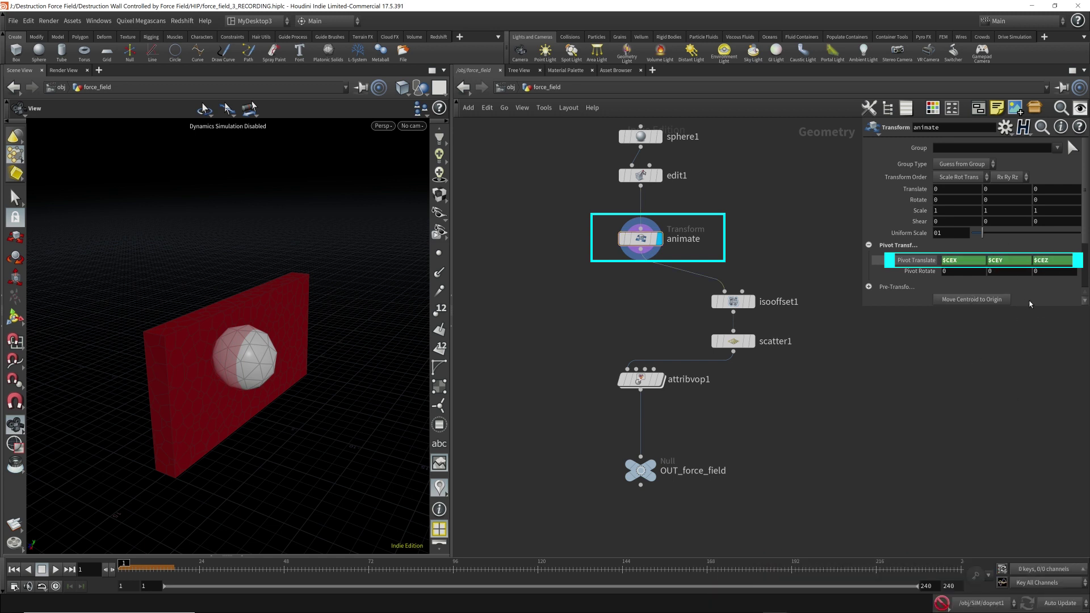
Step: Reduce the animate node's Uniform Scale to 0.2 and keyframe it at frame 1
left_click(957, 233)
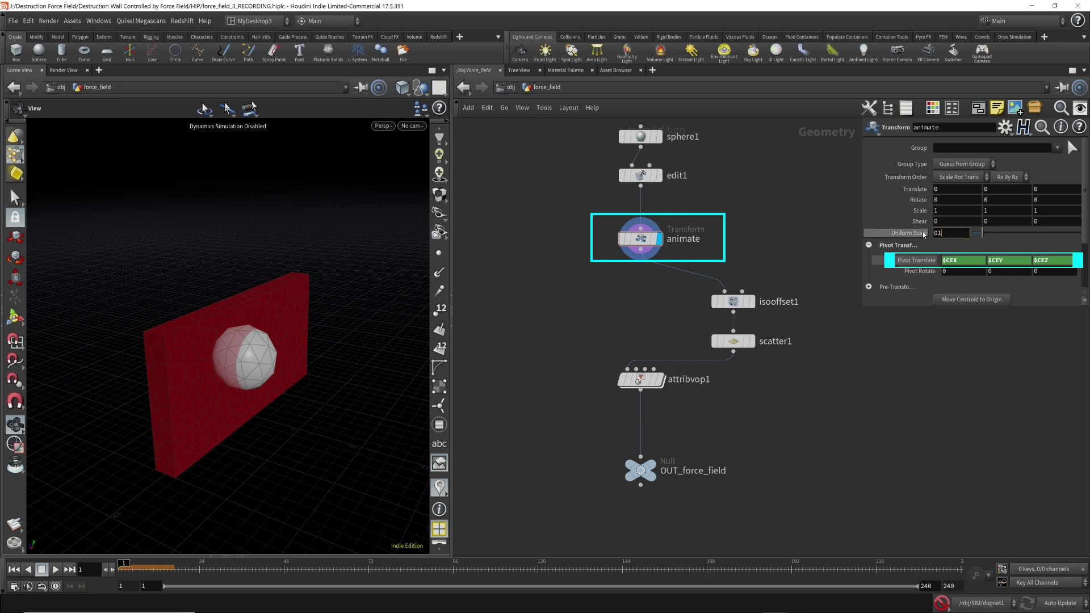
scroll(951, 234, "down", 5)
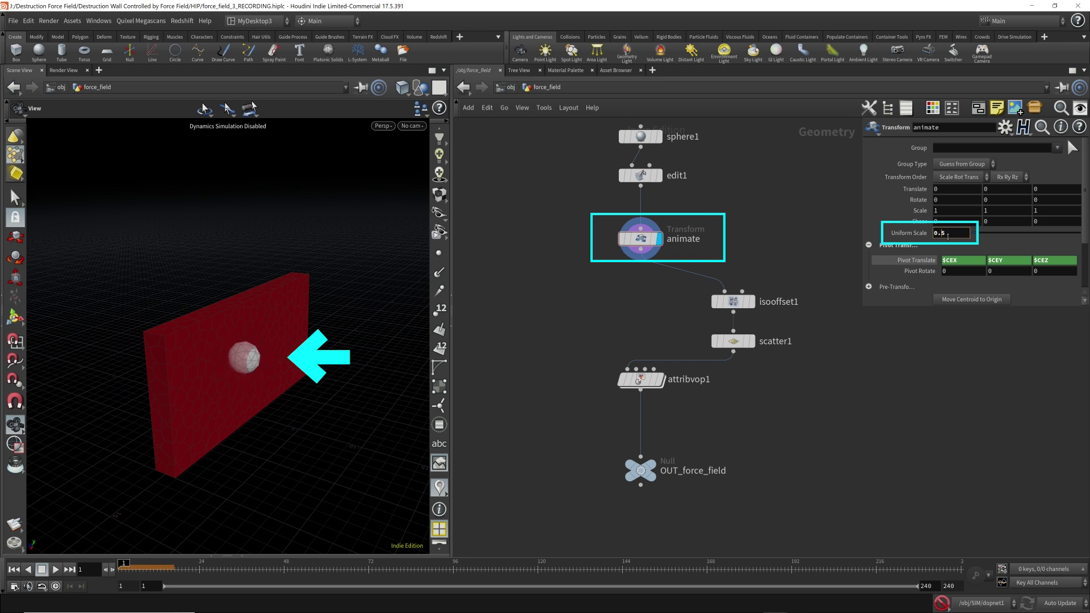
scroll(947, 236, "down", 3)
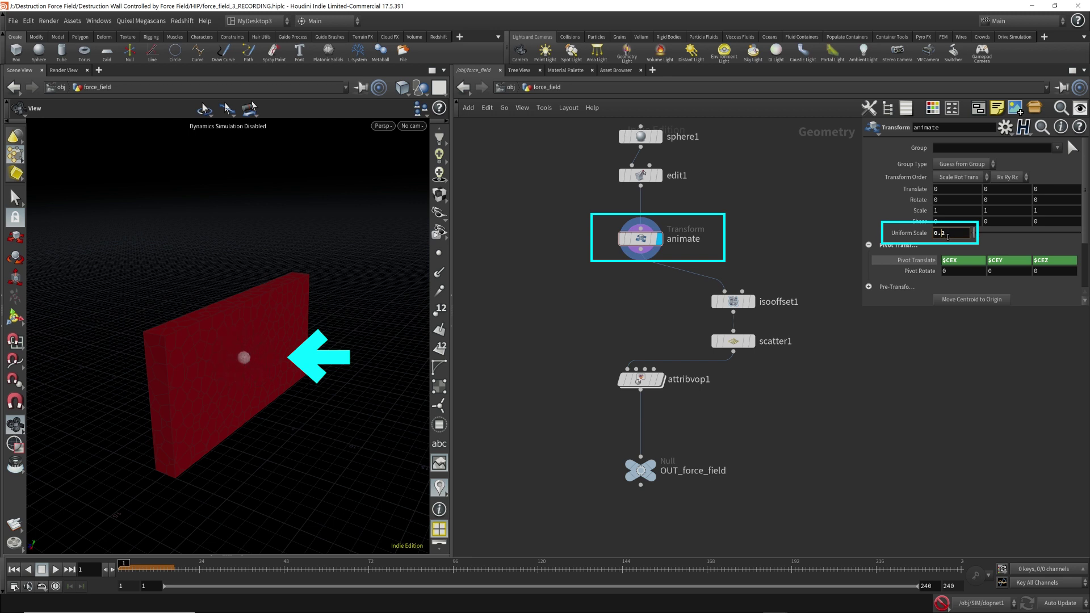
left_click(914, 234, "alt")
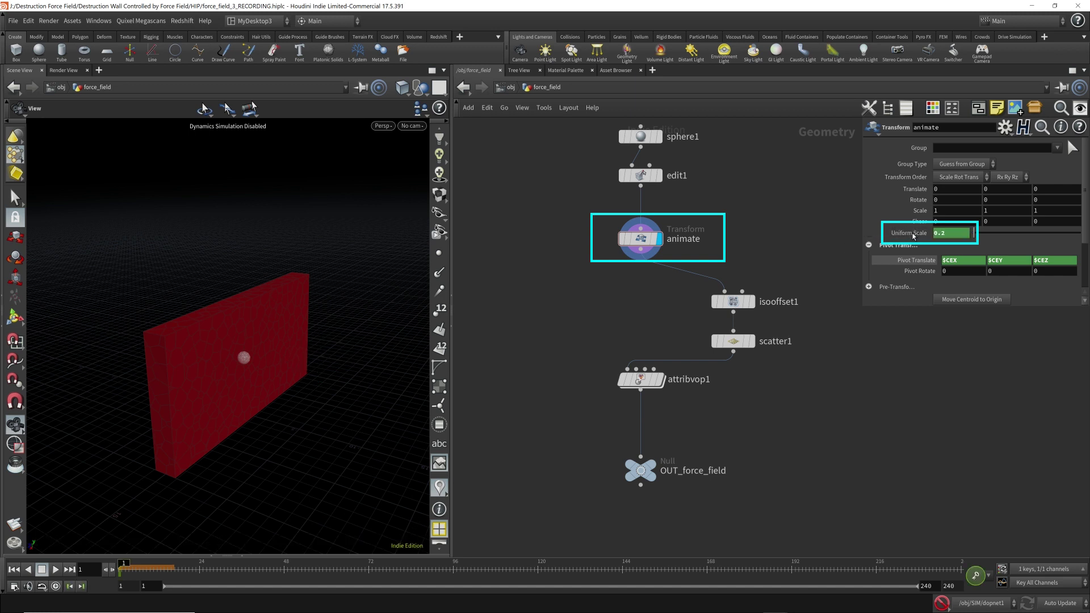
Step: Keyframe the animate node's Uniform Scale at 2.1 on frame 27
left_click(209, 569)
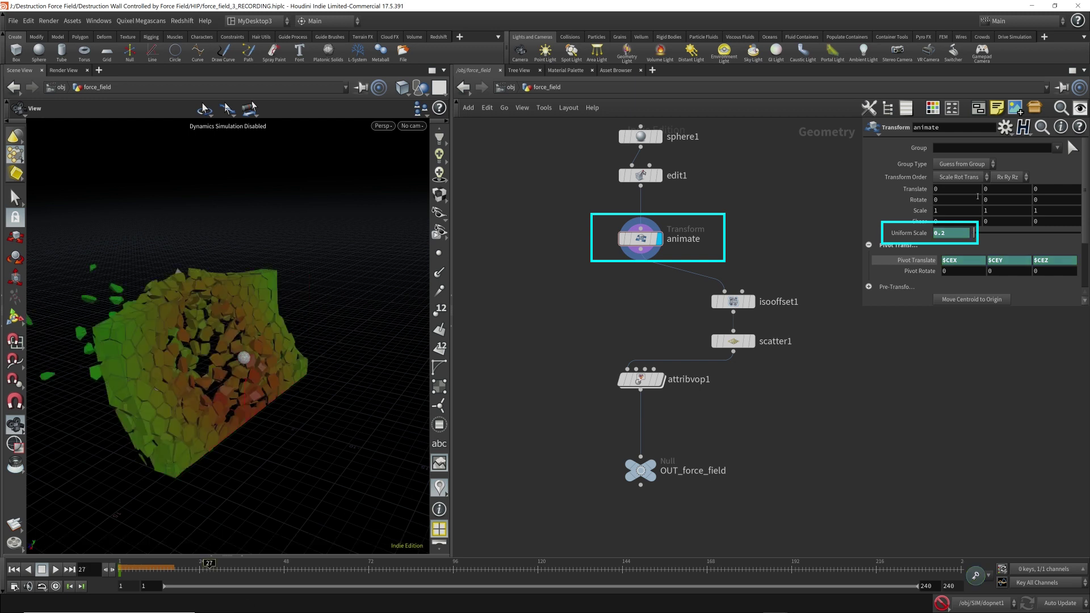
scroll(955, 234, "up", 9)
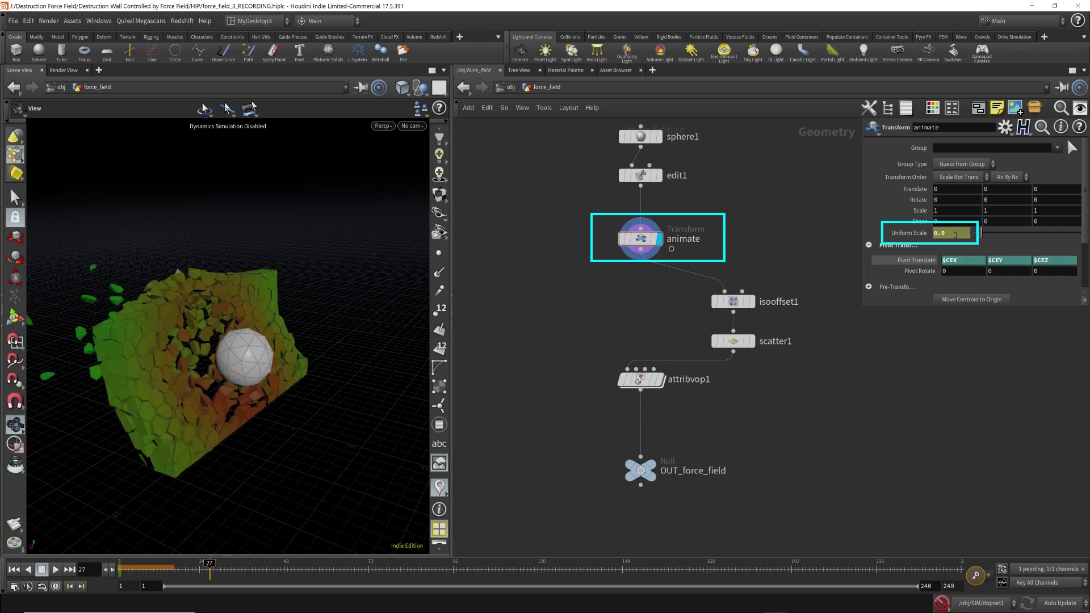
scroll(955, 235, "up", 10)
left_click(956, 235, "alt")
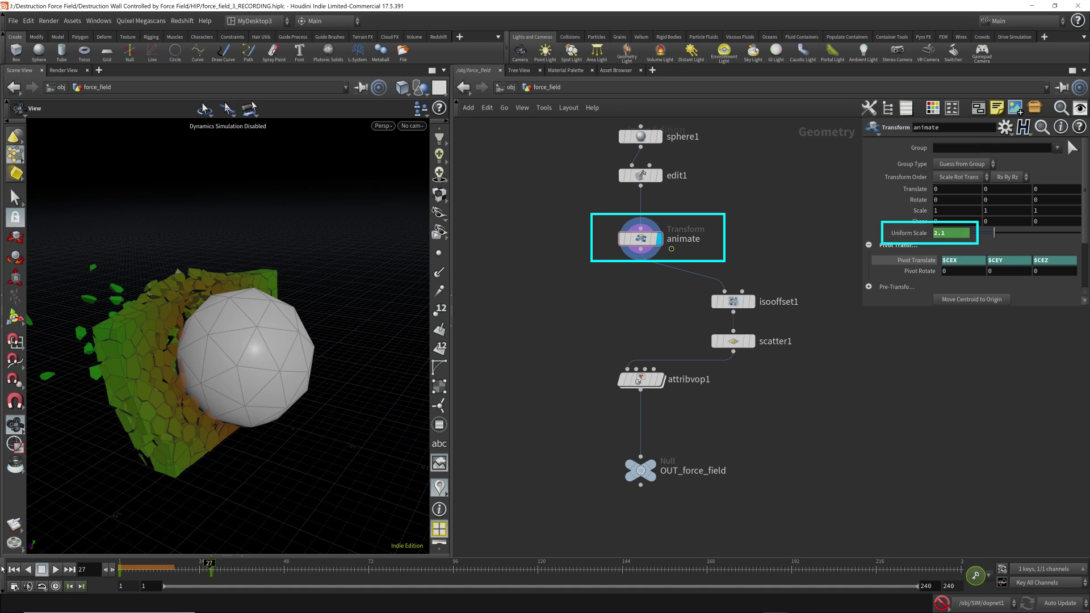
Step: Return to frame 1 and re-enable the dynamics simulation with the SIM object's dopnet1 network open
key("ctrl+Up")
key("u")
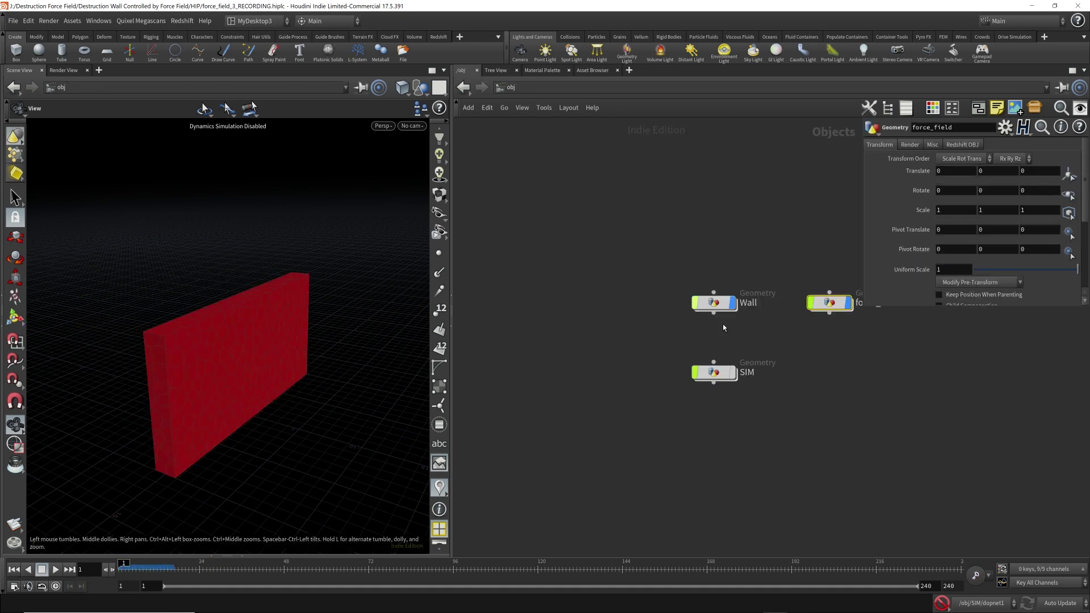
double_click(724, 374)
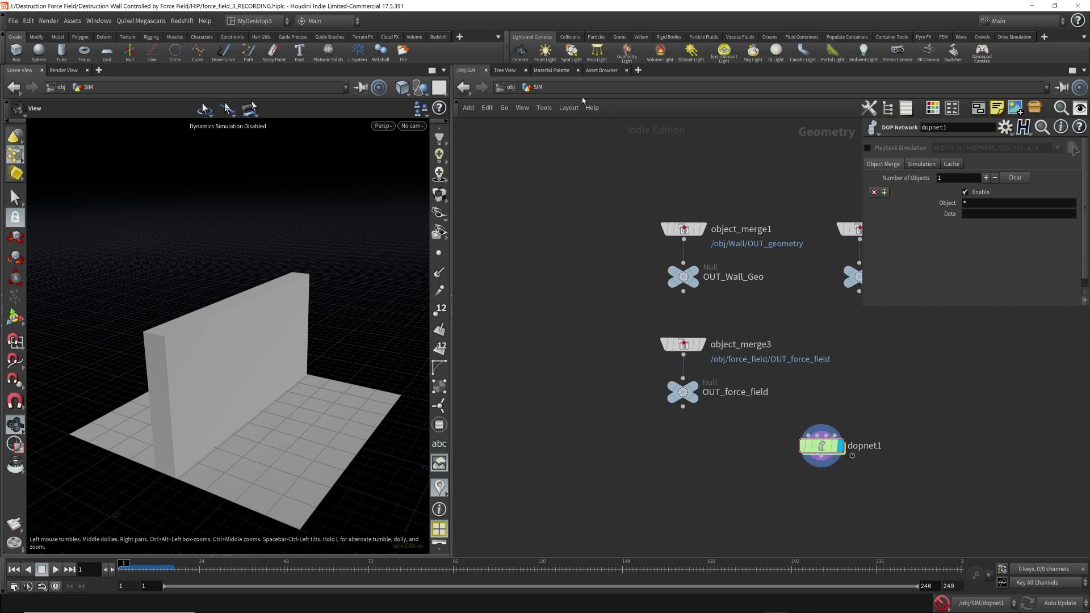
left_click(510, 88)
key("Up")
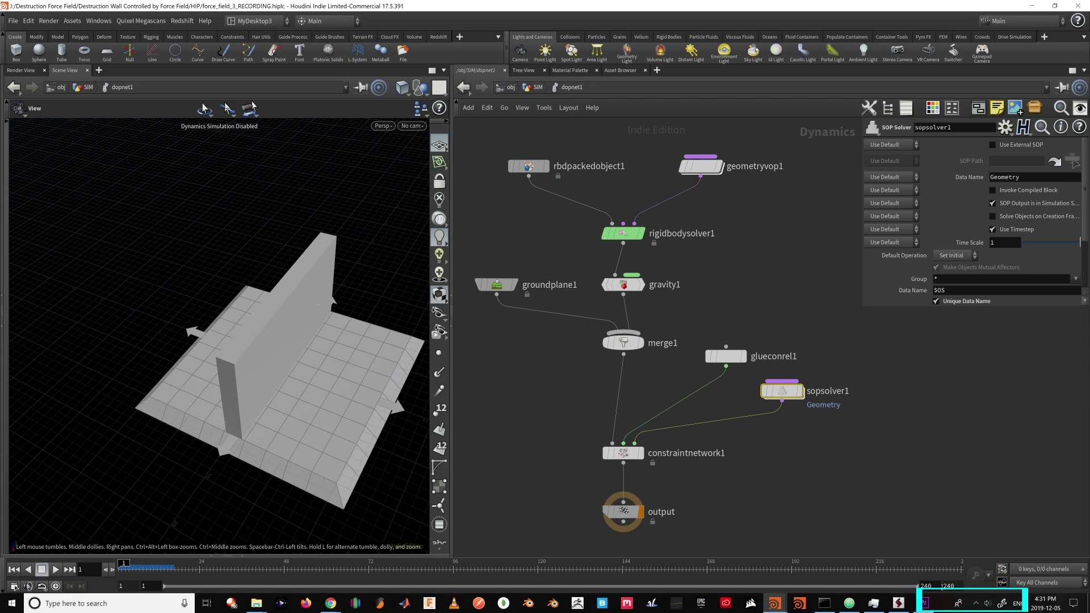
left_click(940, 604)
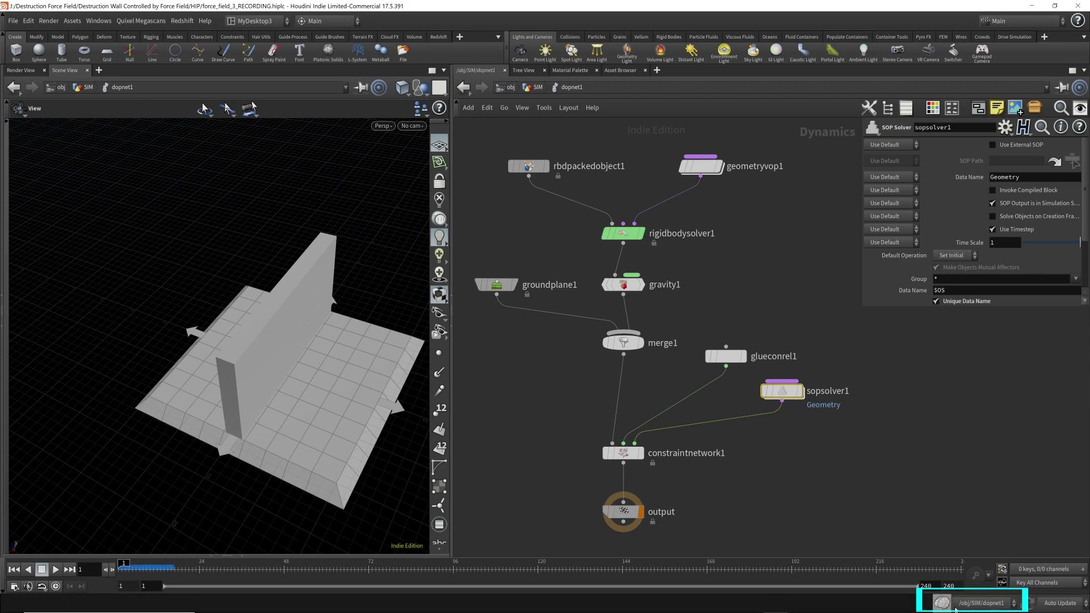
Step: Go back up to the object level and play the simulation with the growing force field
left_click(859, 479)
key("u")
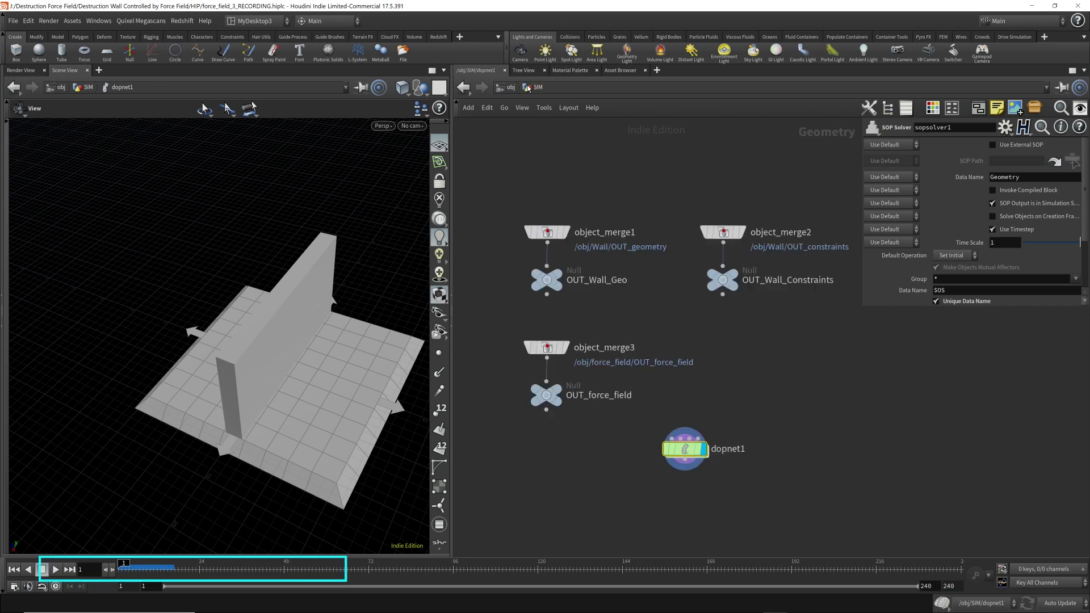
key("u")
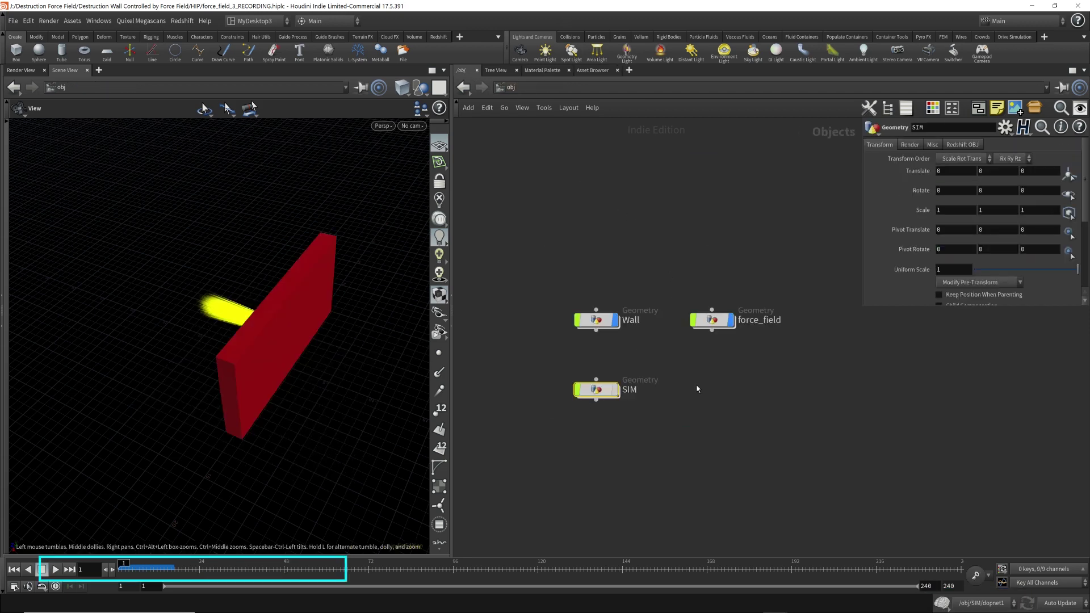
key("Up")
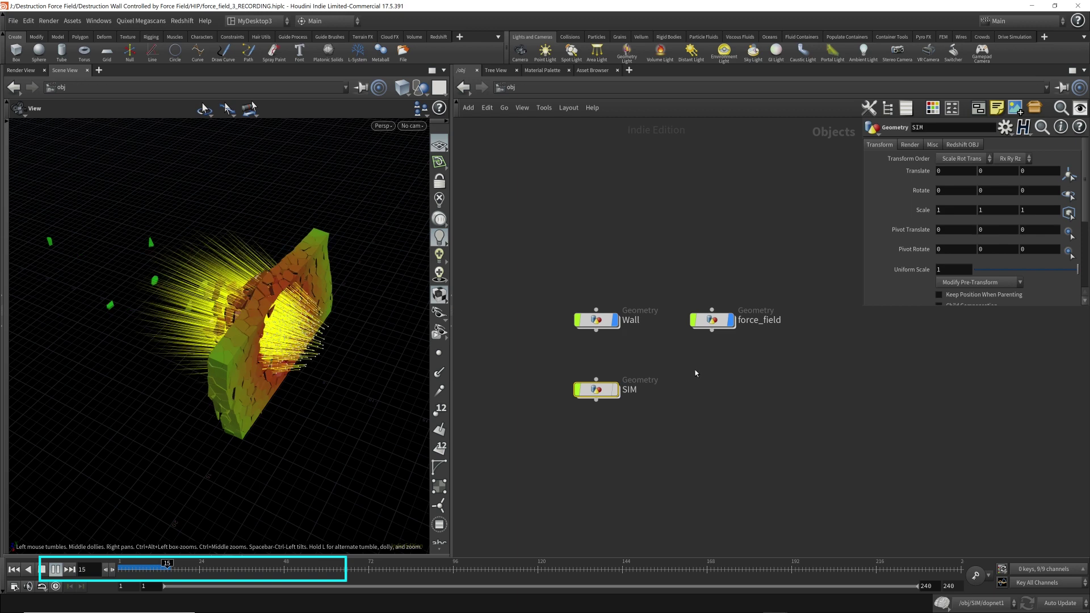
Step: Hide the yellow force vector visualization in the viewport and scrub back through the early frames of the wall destruction
scroll(439, 391, "down", 3)
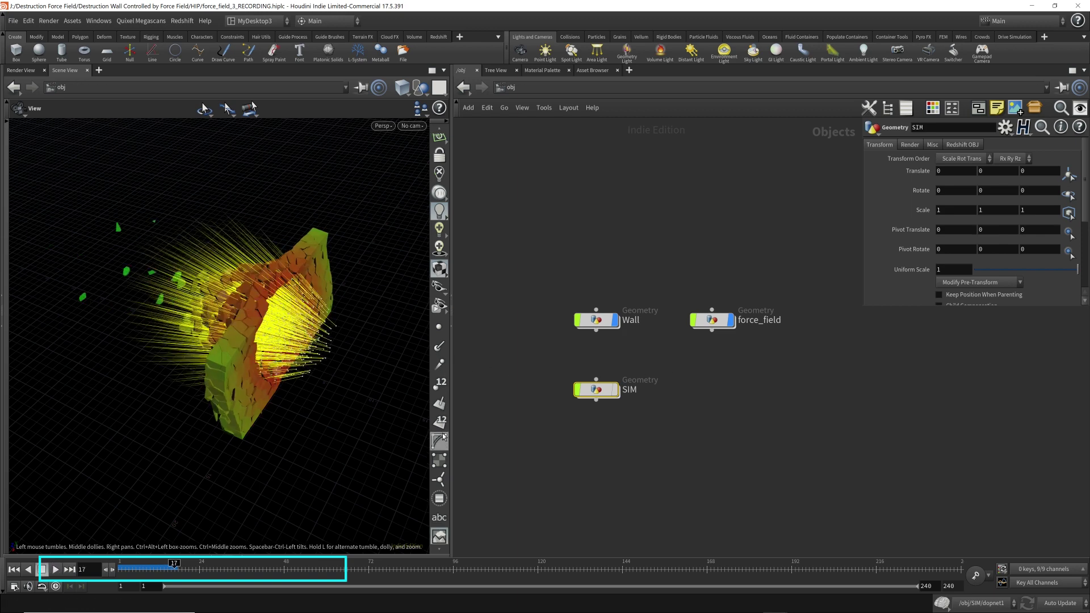
scroll(446, 462, "down", 2)
left_click(441, 474)
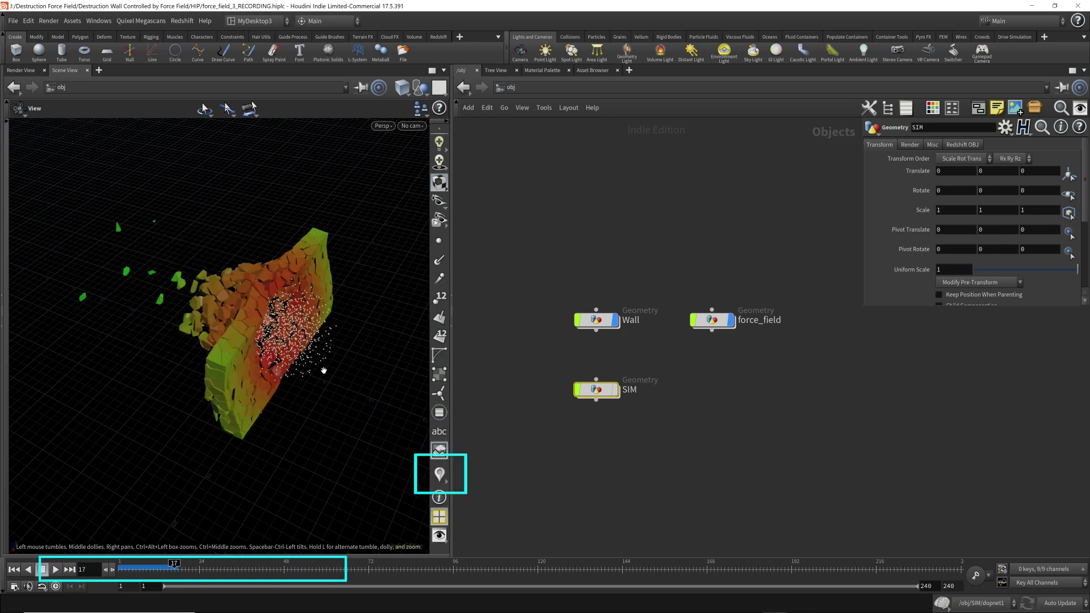
mouse_move(324, 369)
left_mouse_down()
mouse_move(327, 335)
mouse_move(258, 360)
mouse_move(304, 387)
left_mouse_up()
left_click_drag(140, 569, 118, 570)
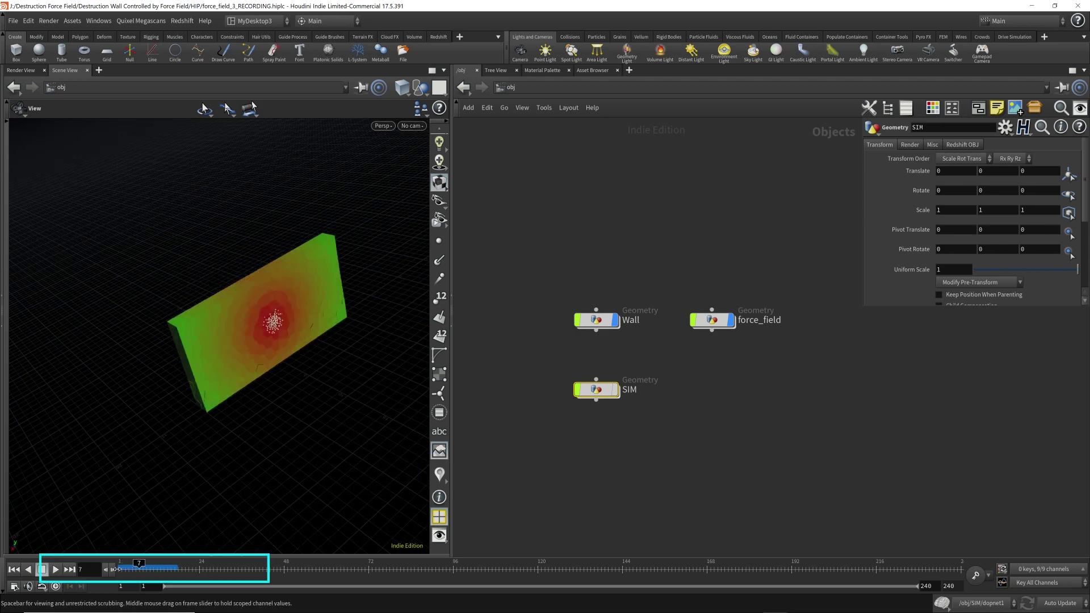
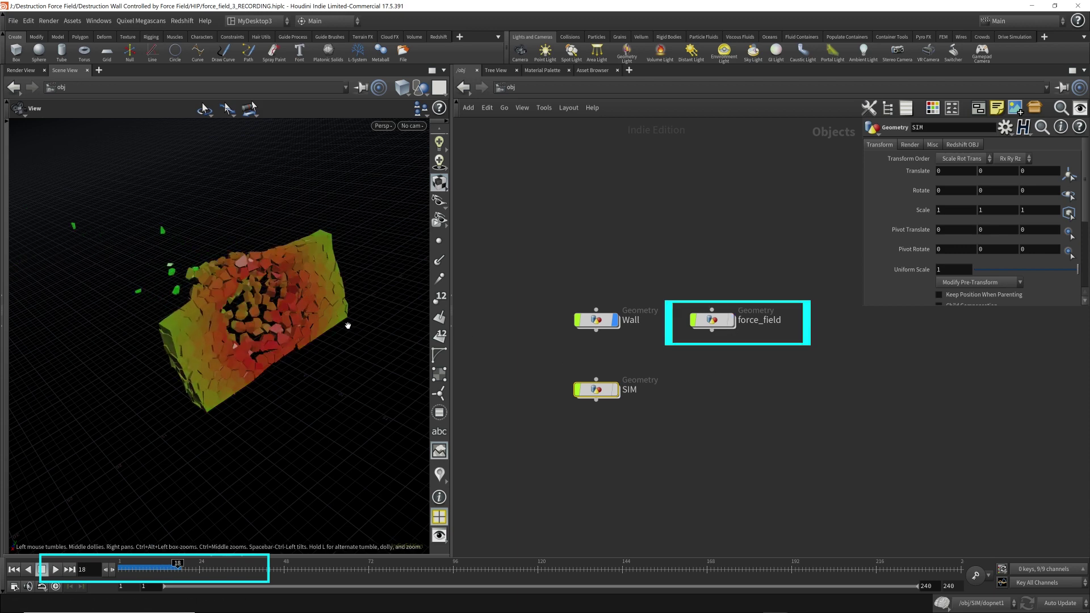
Step: Open the Wall object's network and add a File Cache node connected below attribvop1
mouse_move(135, 566)
left_mouse_down()
mouse_move(124, 566)
mouse_move(174, 567)
mouse_move(137, 563)
mouse_move(162, 565)
left_mouse_up()
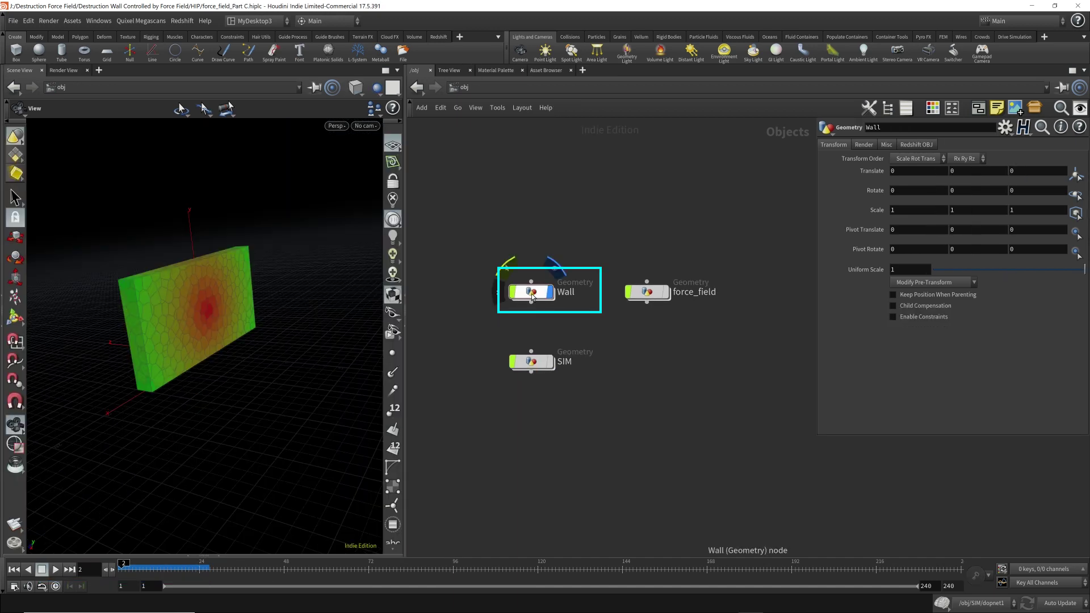
double_click(532, 293)
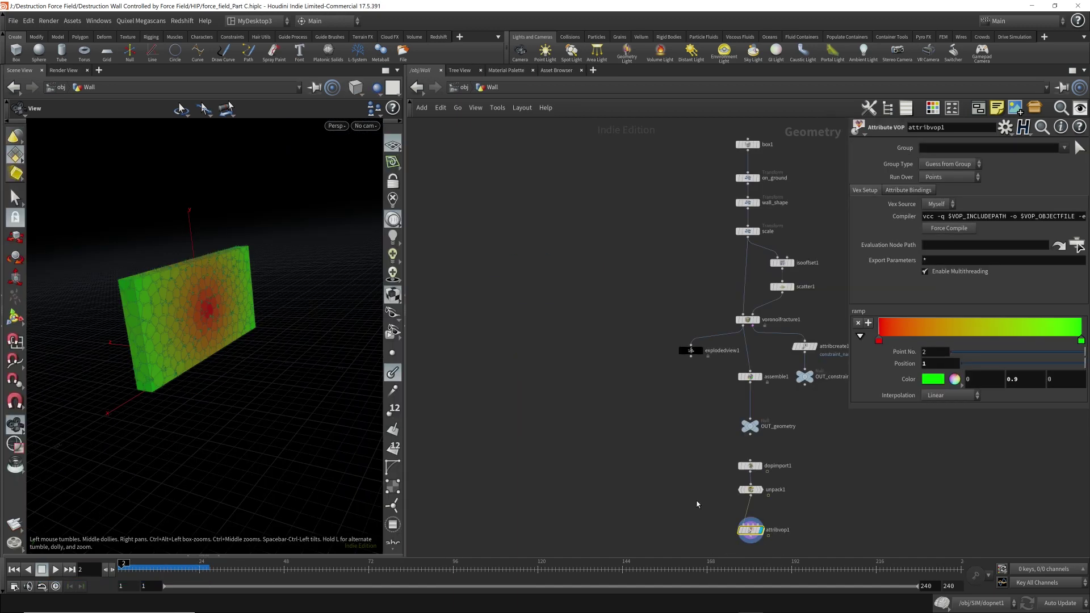
middle_click_drag(697, 504, 545, 338)
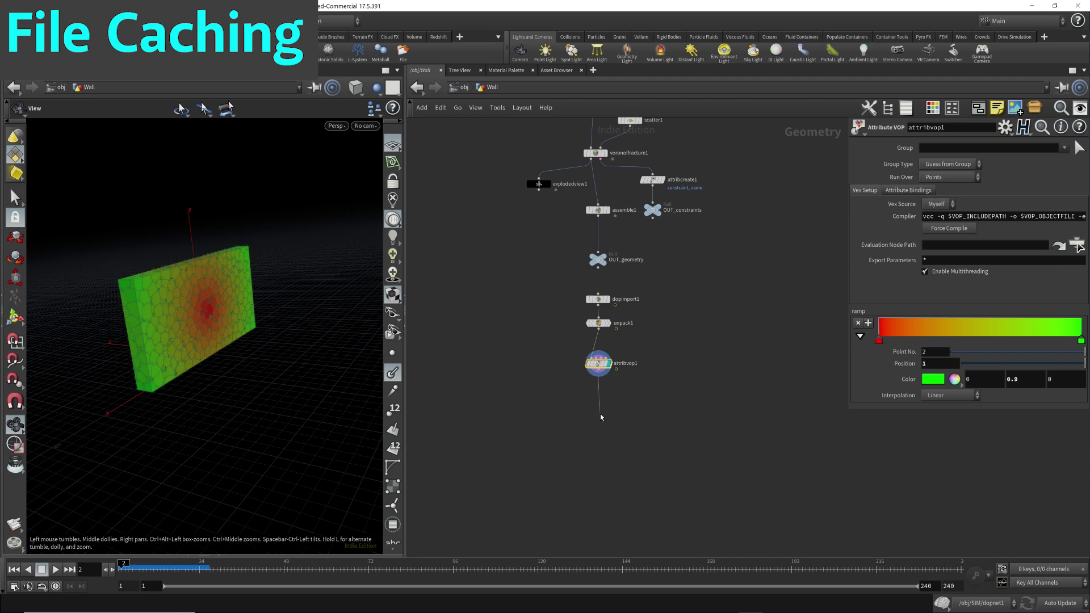
key("Tab")
type("file cac")
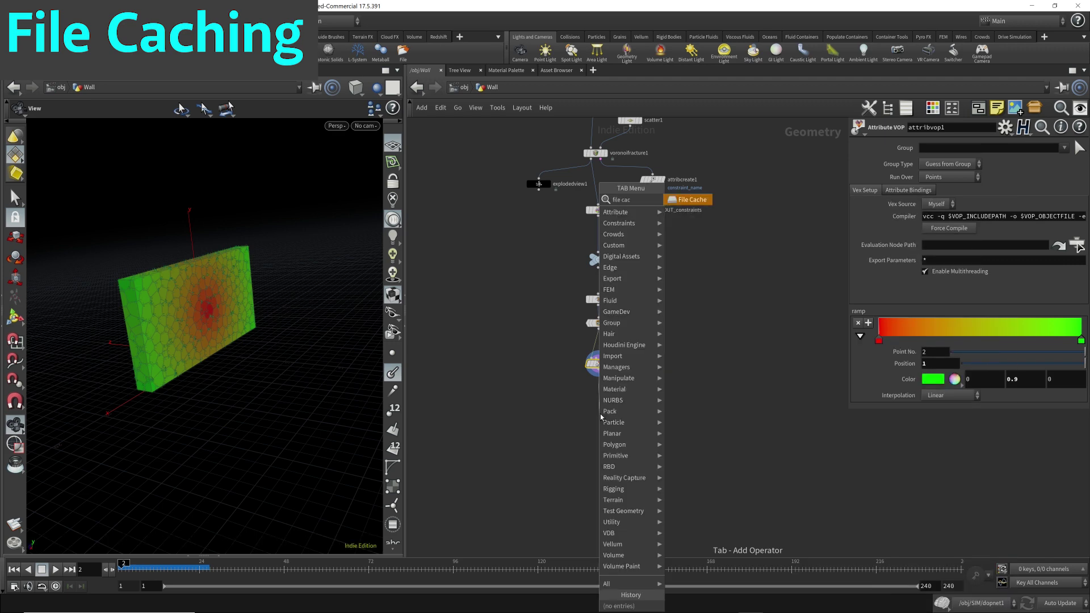
key("Return")
left_click(599, 414)
left_click_drag(598, 413, 597, 394)
Step: Rename the new File Cache node as destruction_scene
left_click(628, 393)
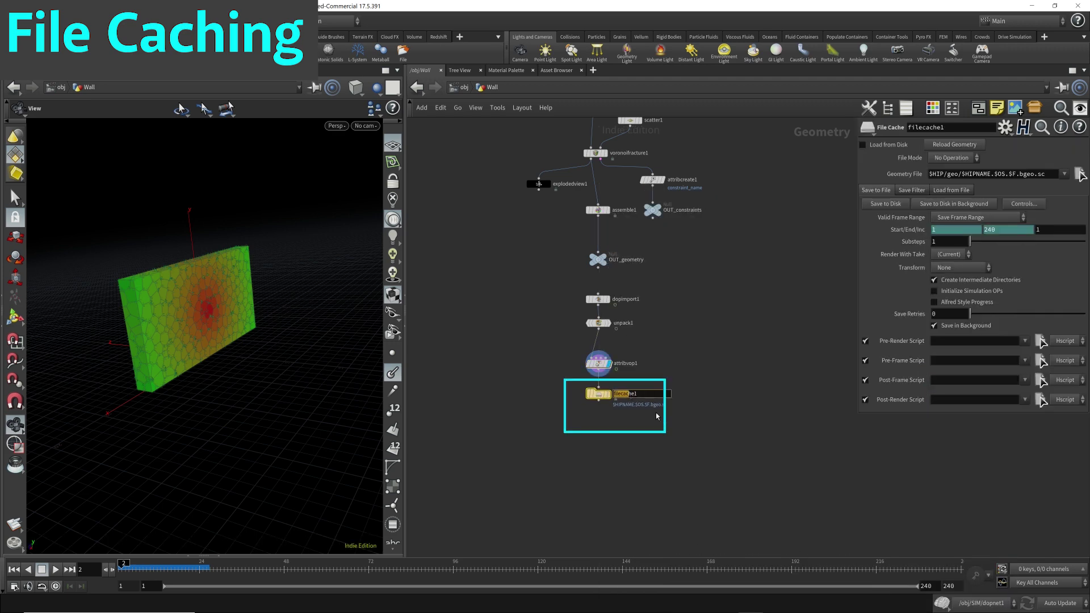
type("destruction_sim")
type("ene")
key("Return")
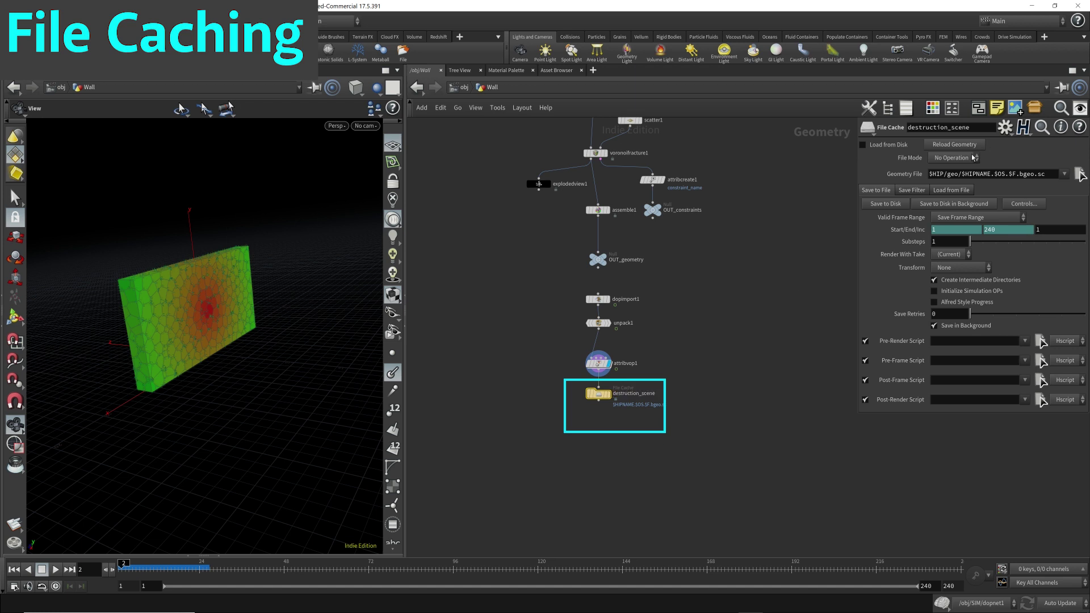
Step: Shorten the destruction_scene node's Geometry File path to $HIP/geo/$OS.$F.bgeo.sc by removing $HIPNAME
left_click(960, 174)
left_click_drag(961, 174, 995, 175)
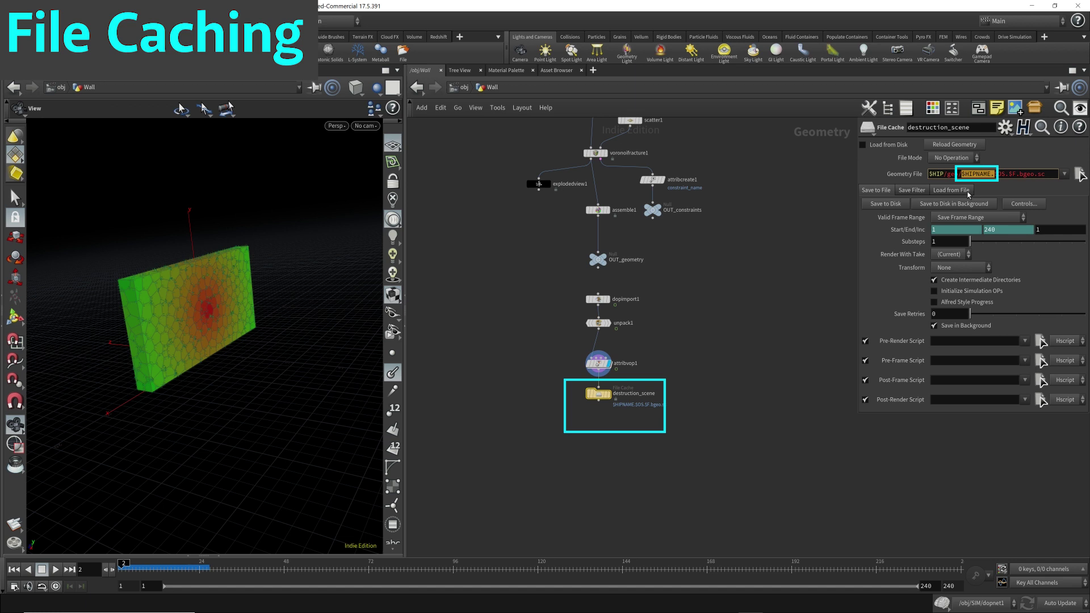
key("BackSpace")
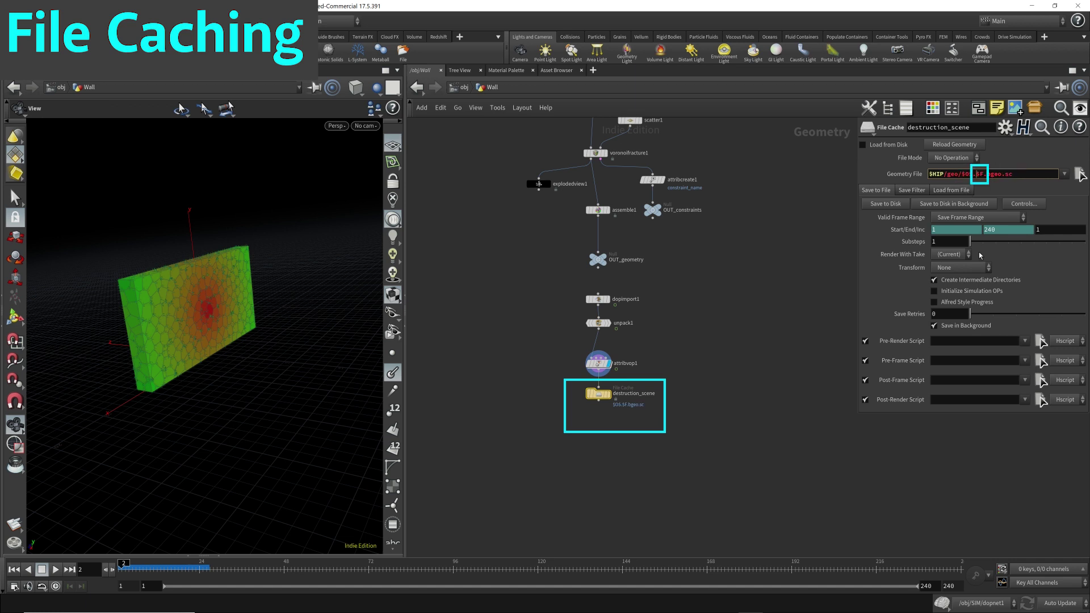
key("shift+Right")
key("shift+Right")
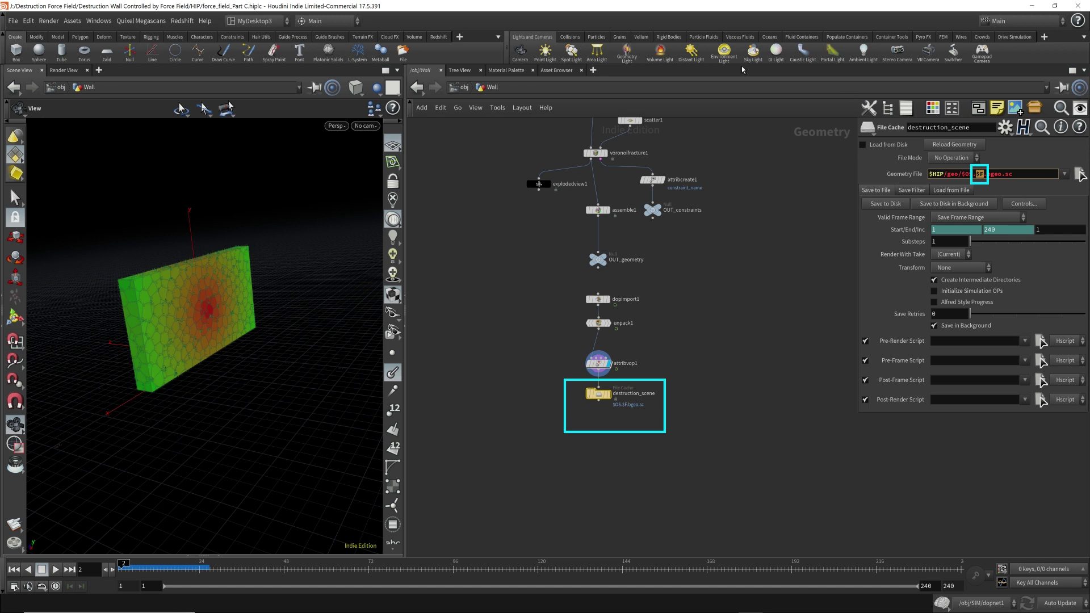
Step: Return the timeline to frame 1 and enable Load from Disk on the destruction_scene cache
left_click(134, 564)
mouse_move(134, 563)
left_mouse_down()
mouse_move(198, 571)
mouse_move(108, 575)
left_mouse_up()
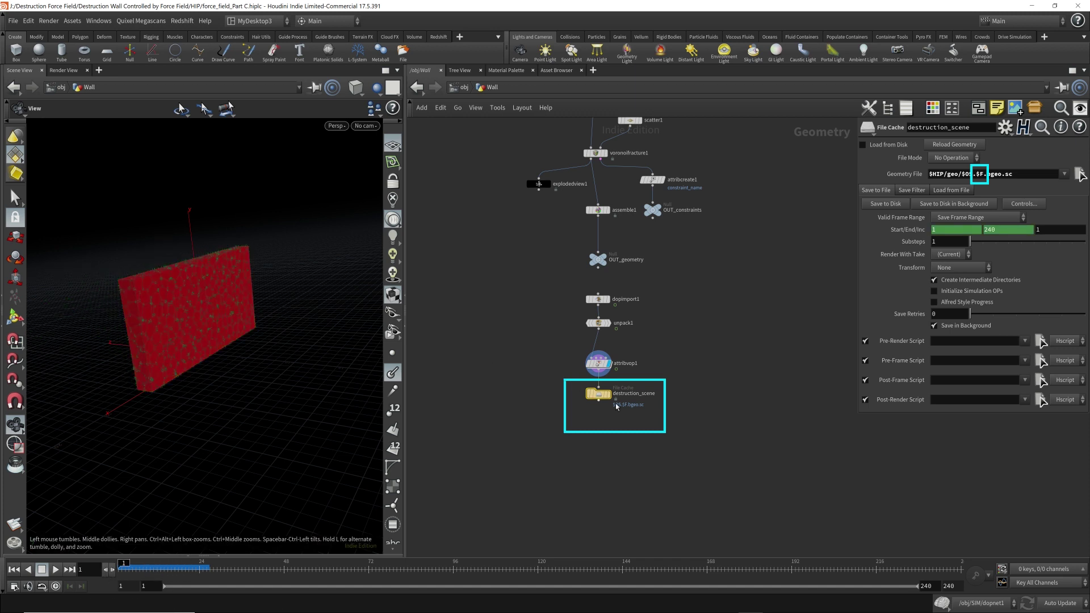
left_click(863, 147)
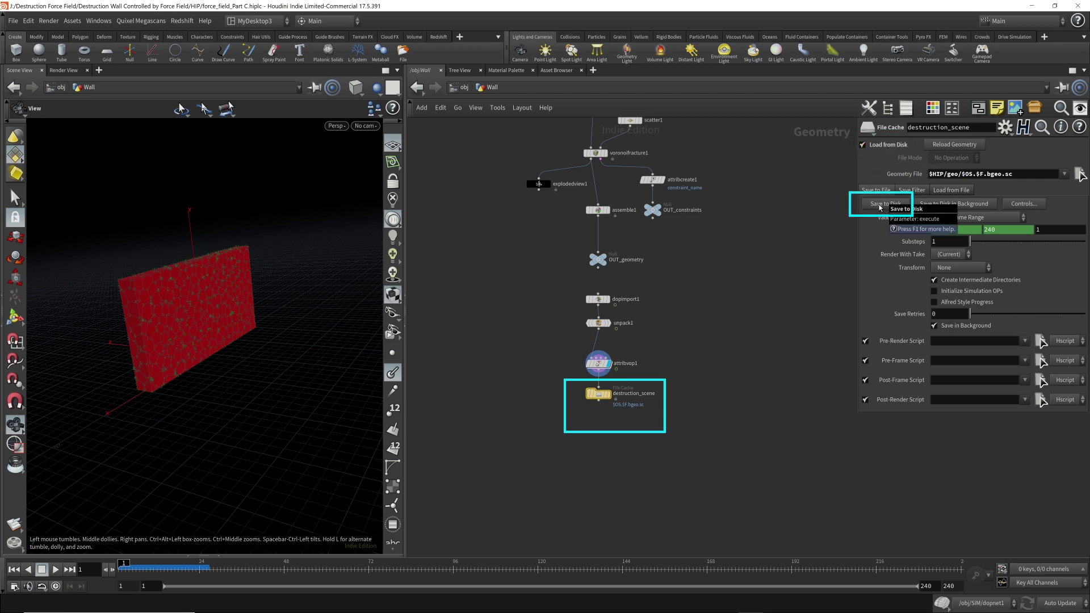
Step: Add a Null node connected below the destruction_scene cache
left_click(598, 400)
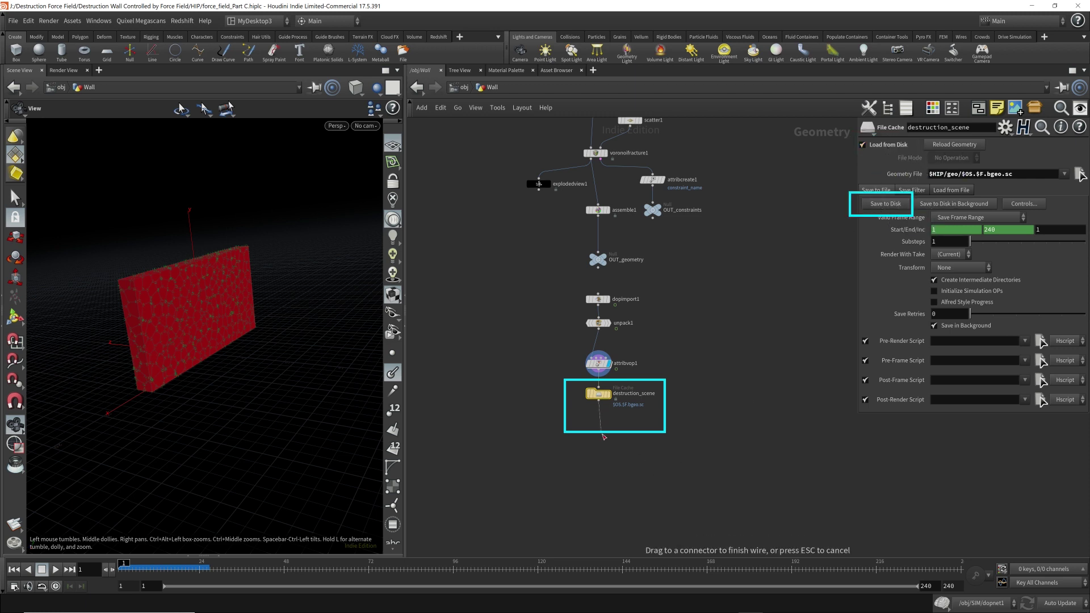
key("Tab")
type("null")
key("Return")
left_click(593, 430)
left_click_drag(593, 428, 598, 425)
Step: Name the Null node OUT_Render and make it the displayed node
left_click(619, 425)
type("OUT_Render")
key("Return")
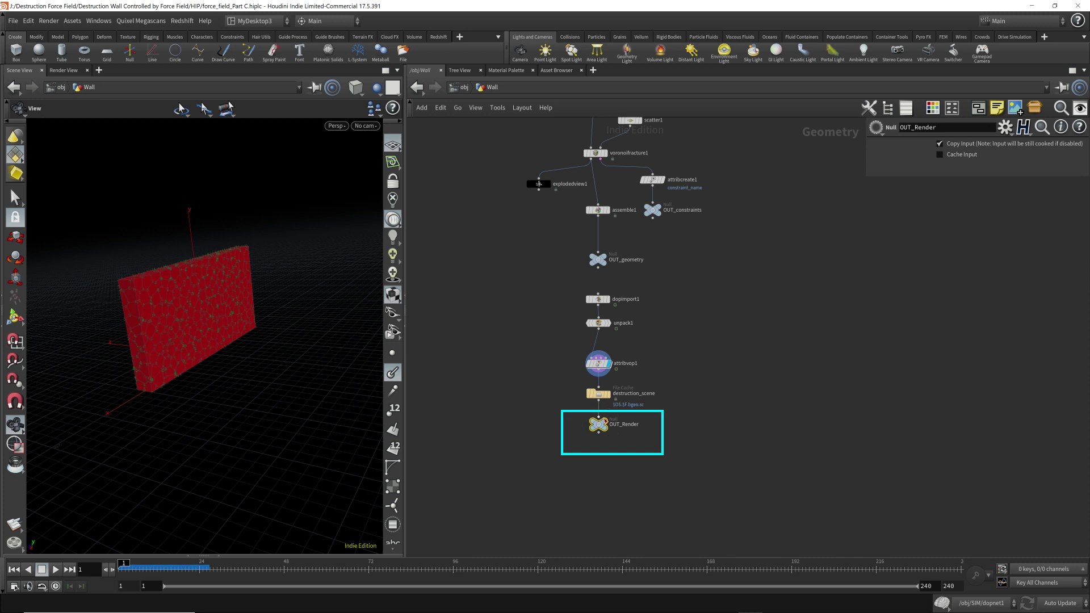
left_click(605, 422)
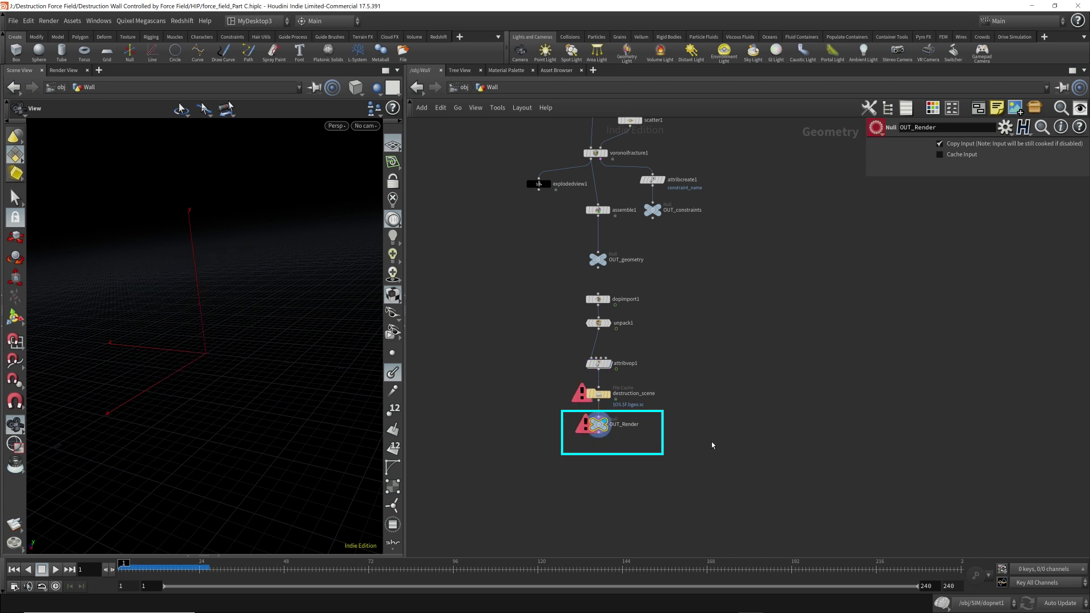
Step: Save the destruction_scene cache to disk and play back the cached wall destruction, returning to the first frame
left_click(585, 393)
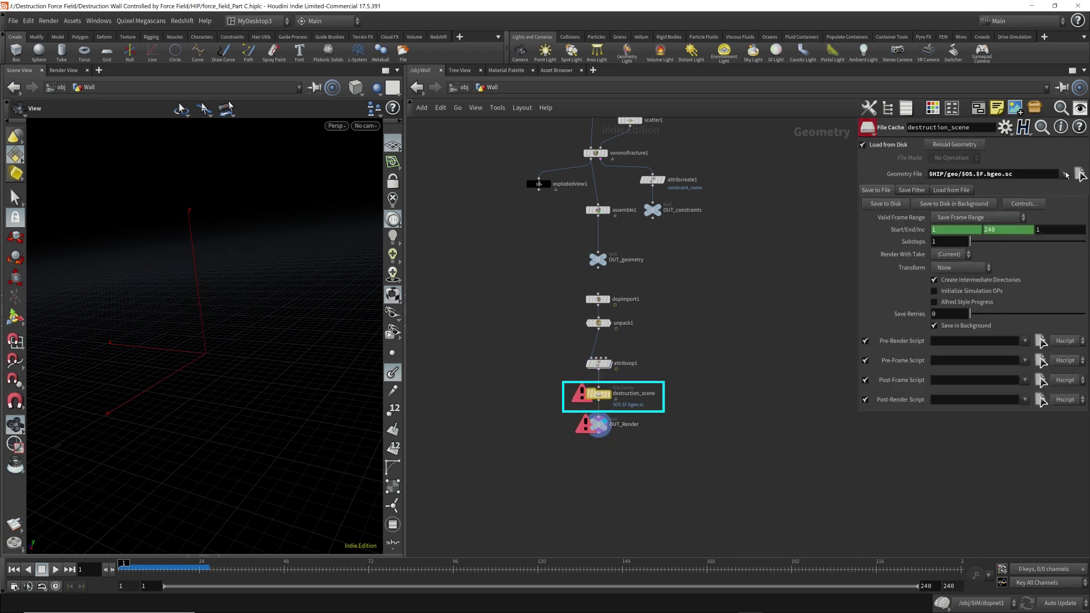
left_click(887, 205)
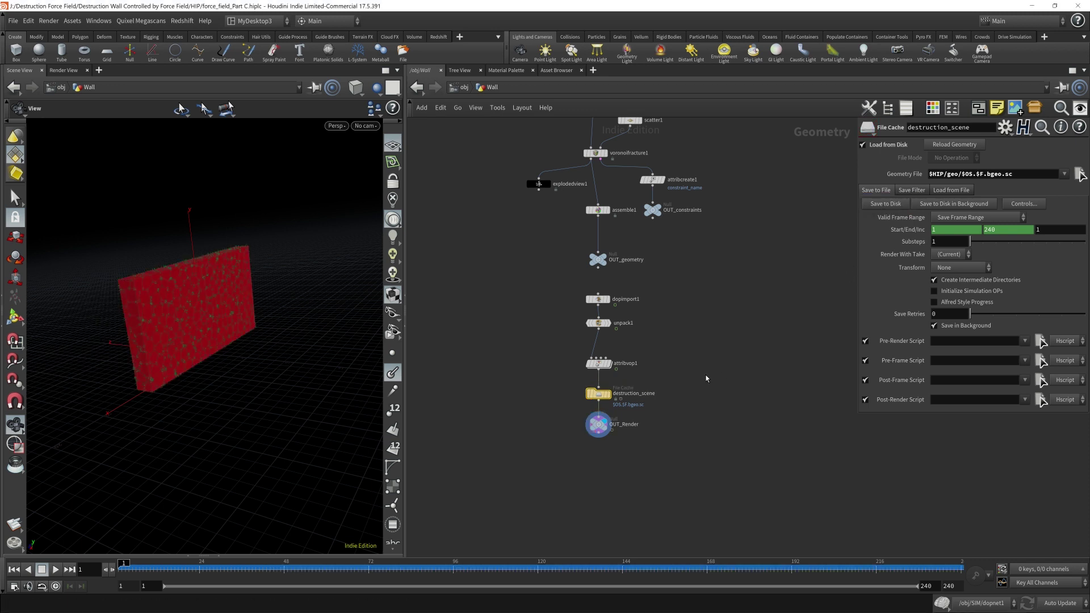
left_click(597, 426)
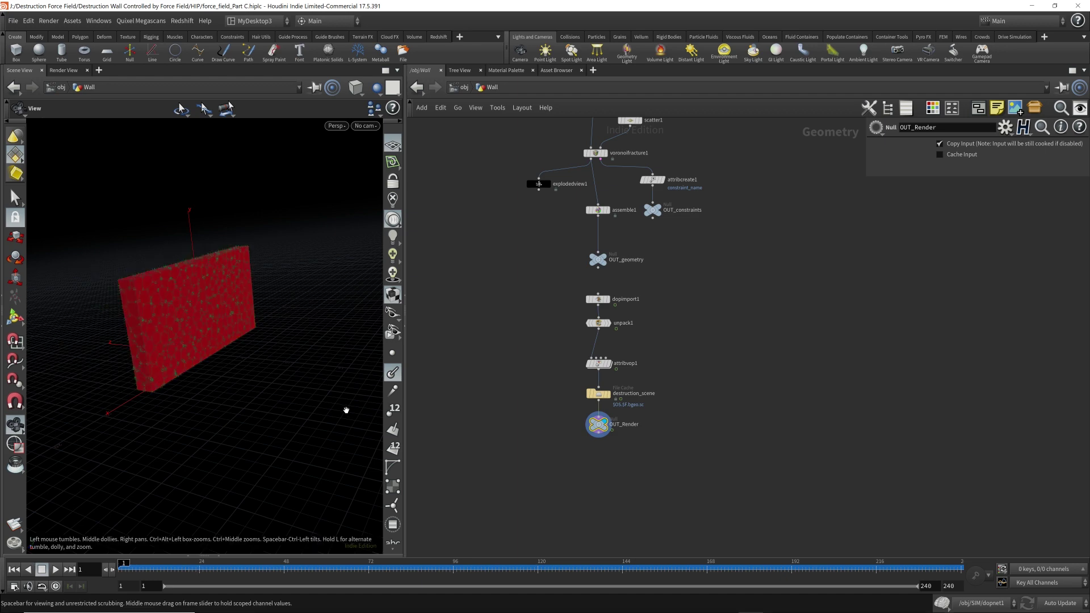
key("Up")
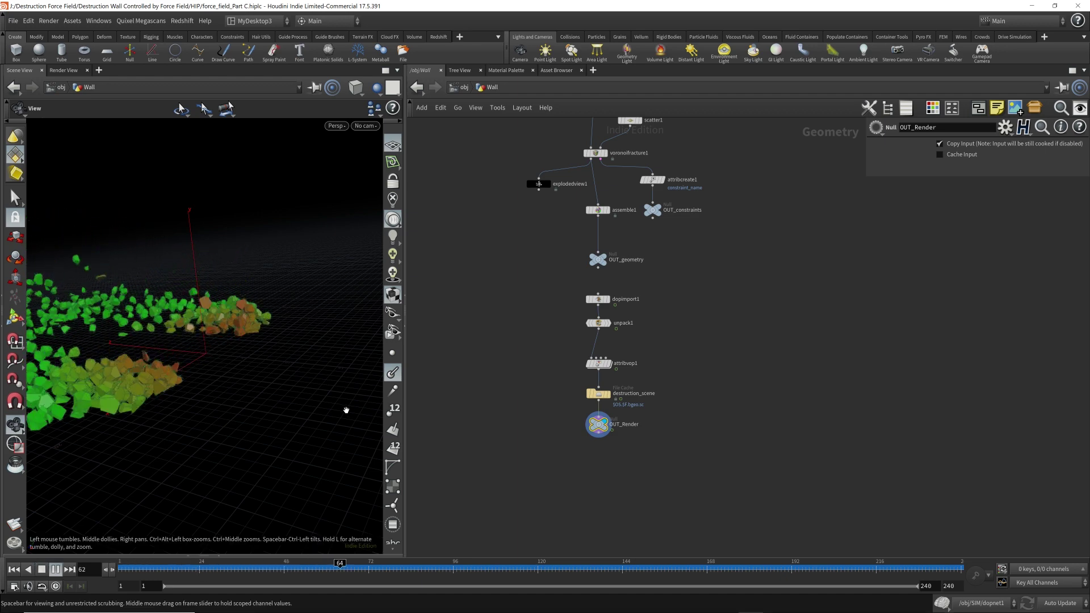
key("Up")
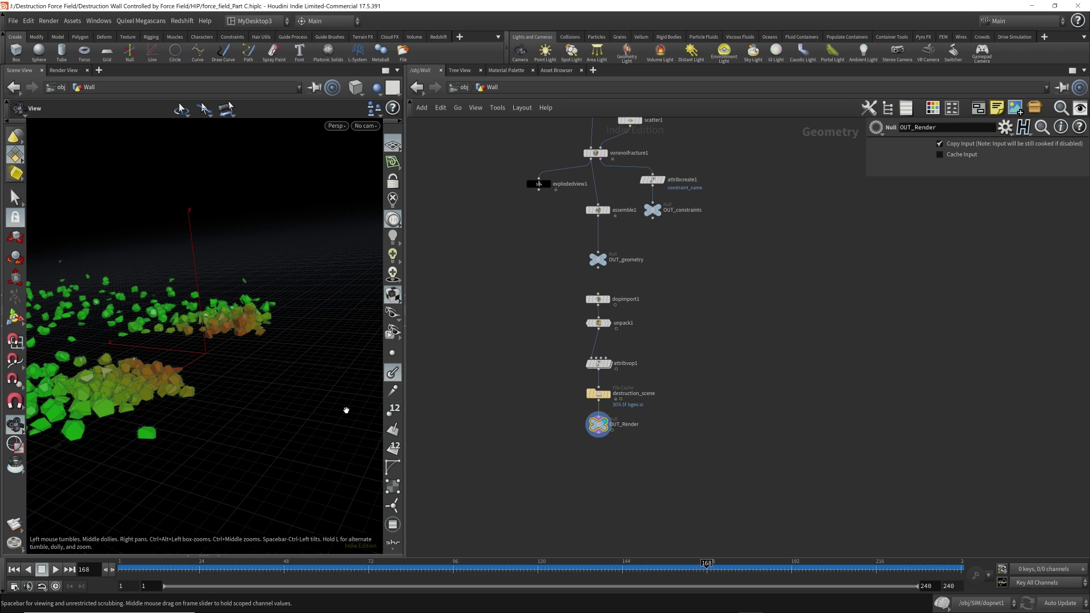
key("ctrl+Up")
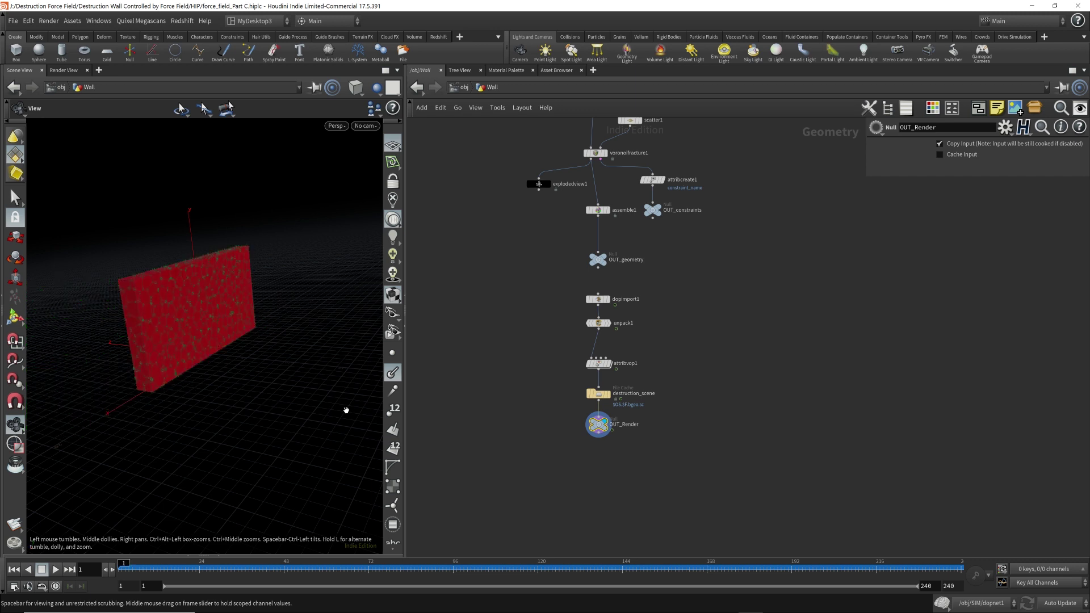
Step: Go back up to the object level, display the force_field object and play the animation with the wall
left_click(467, 89)
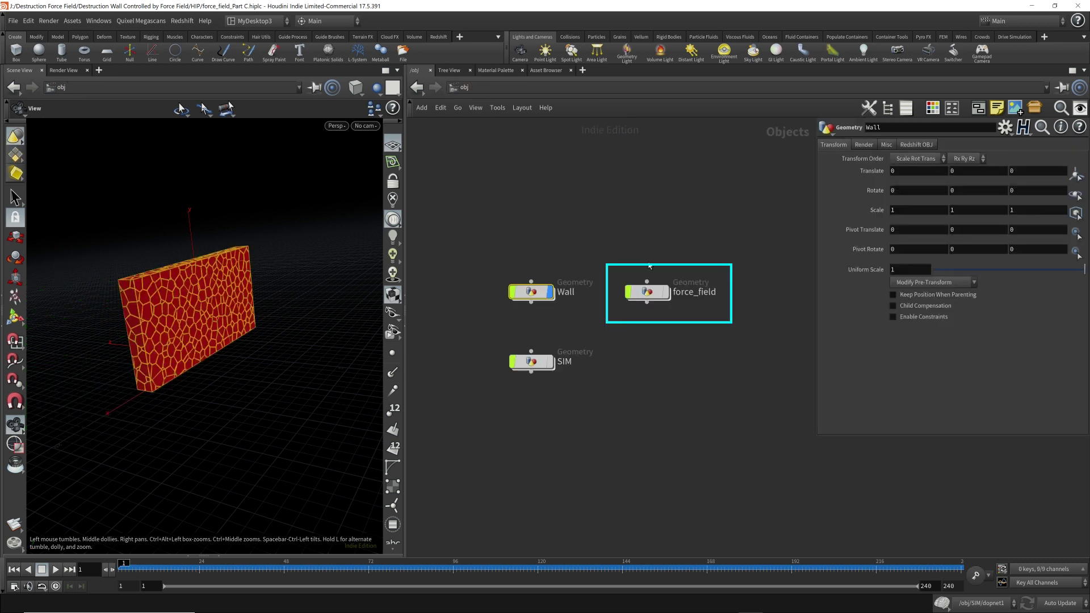
left_click(646, 371)
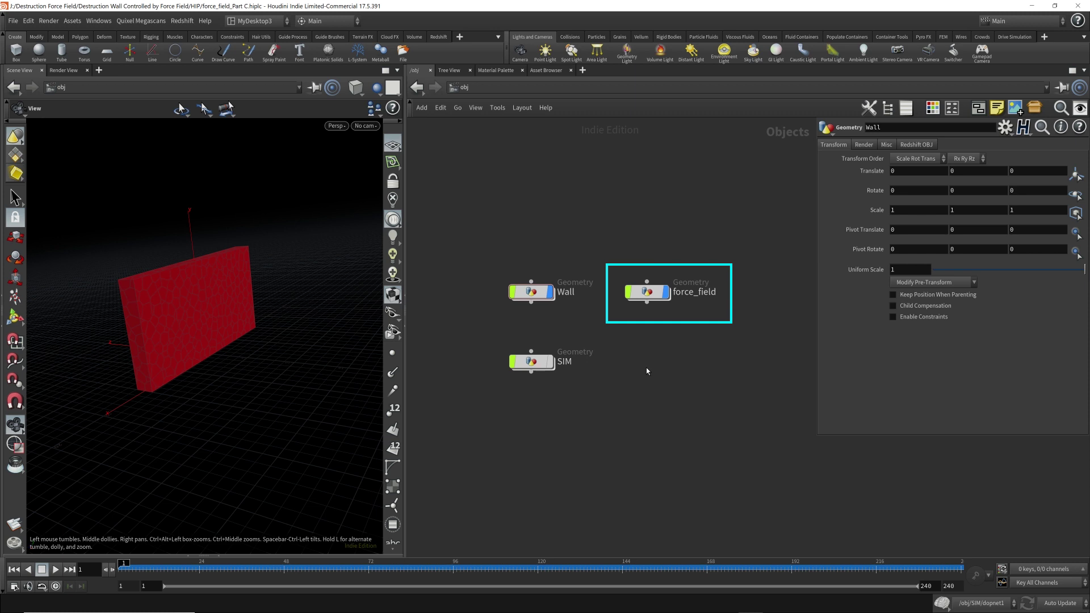
key("Up")
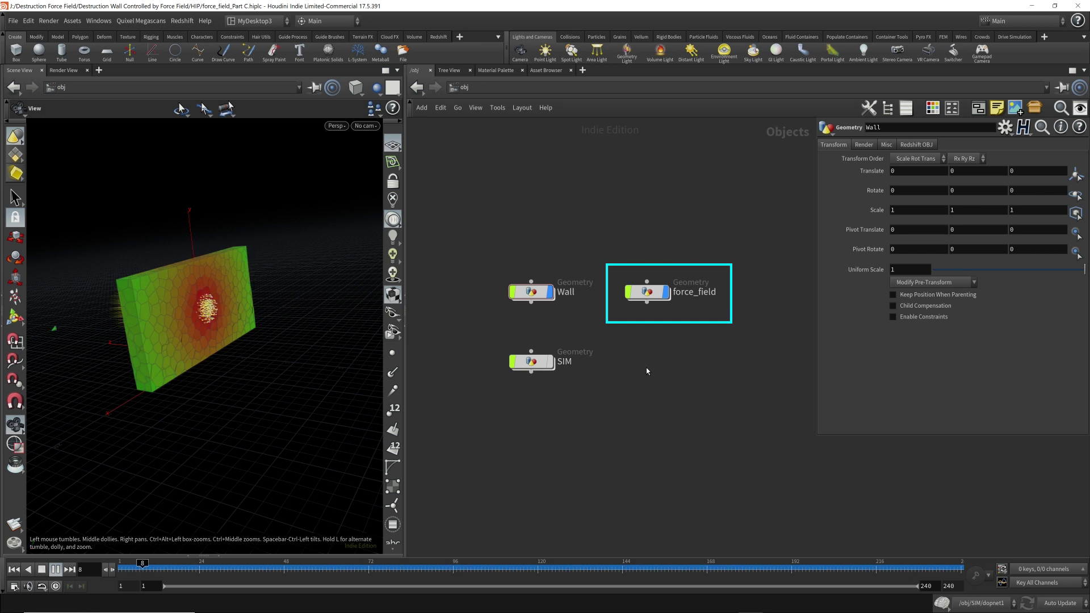
Step: Open the force_field network and scrub the timeline to review the growing field up to frame 58
double_click(647, 291)
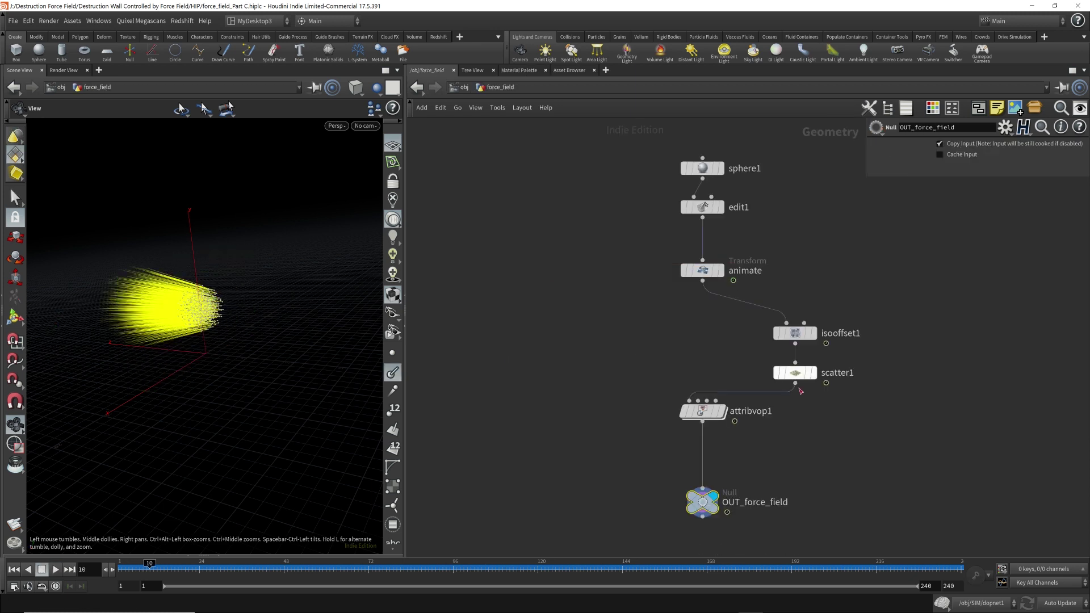
left_click_drag(152, 565, 226, 564)
left_click_drag(314, 564, 211, 565)
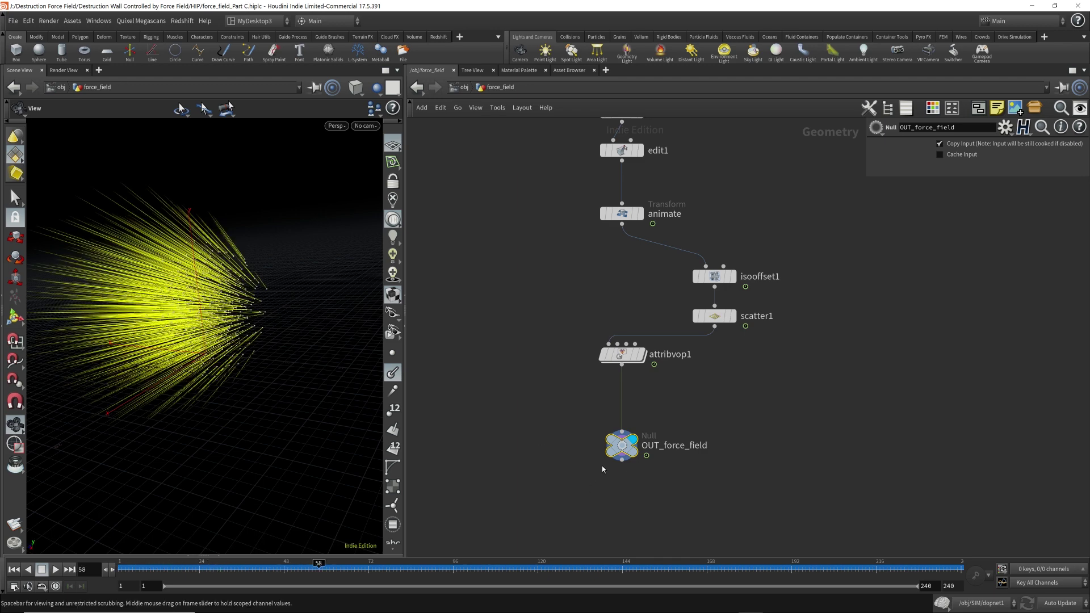
Step: Insert a File Cache node on the wire between attribvop1 and OUT_force_field
left_click(622, 460)
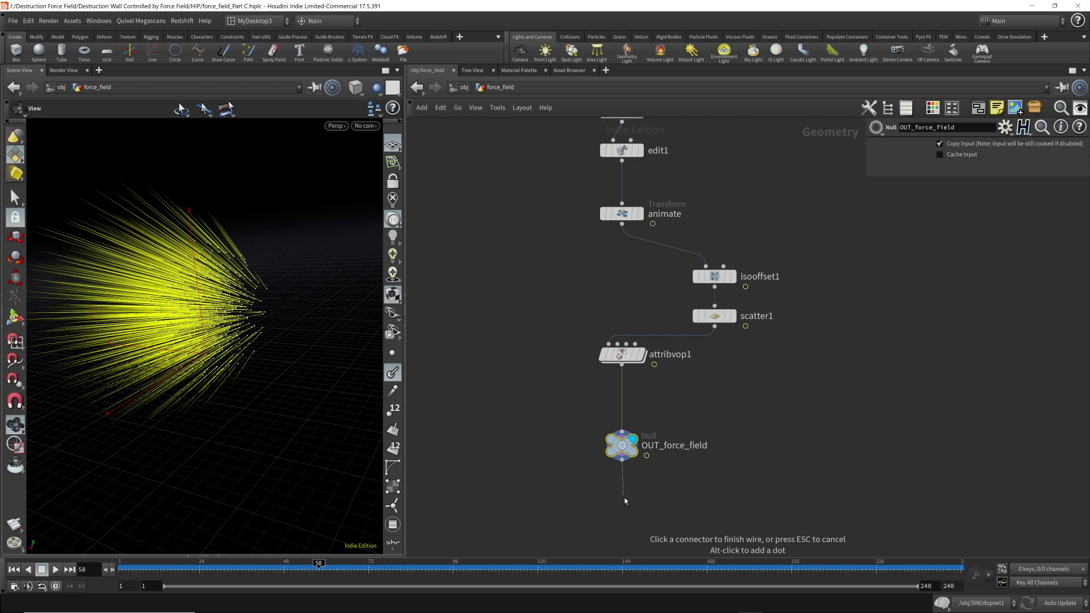
key("Escape")
key("Tab")
type("filec")
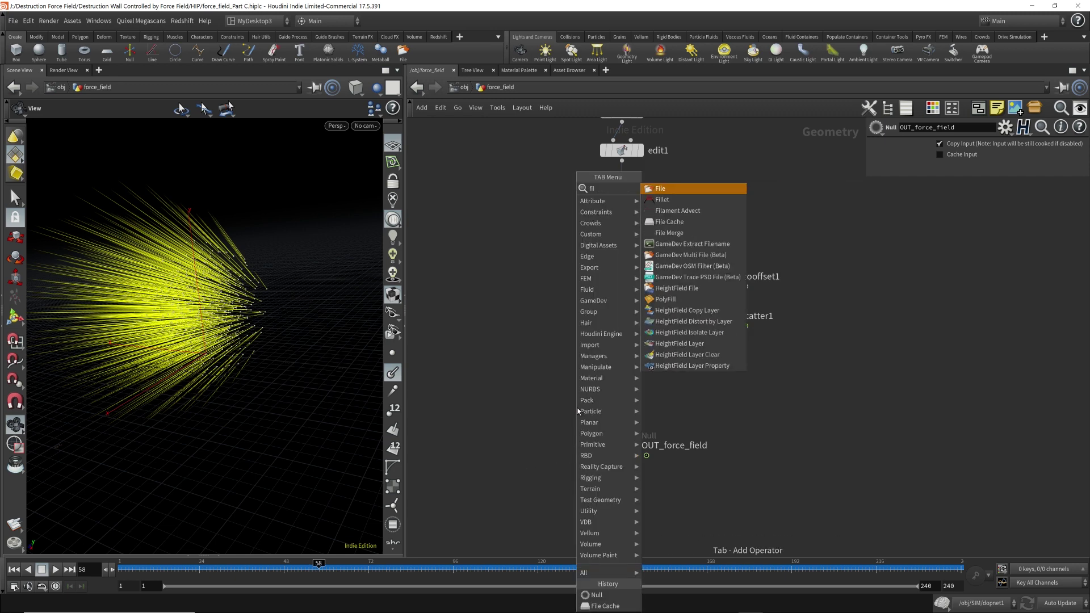
key("Return")
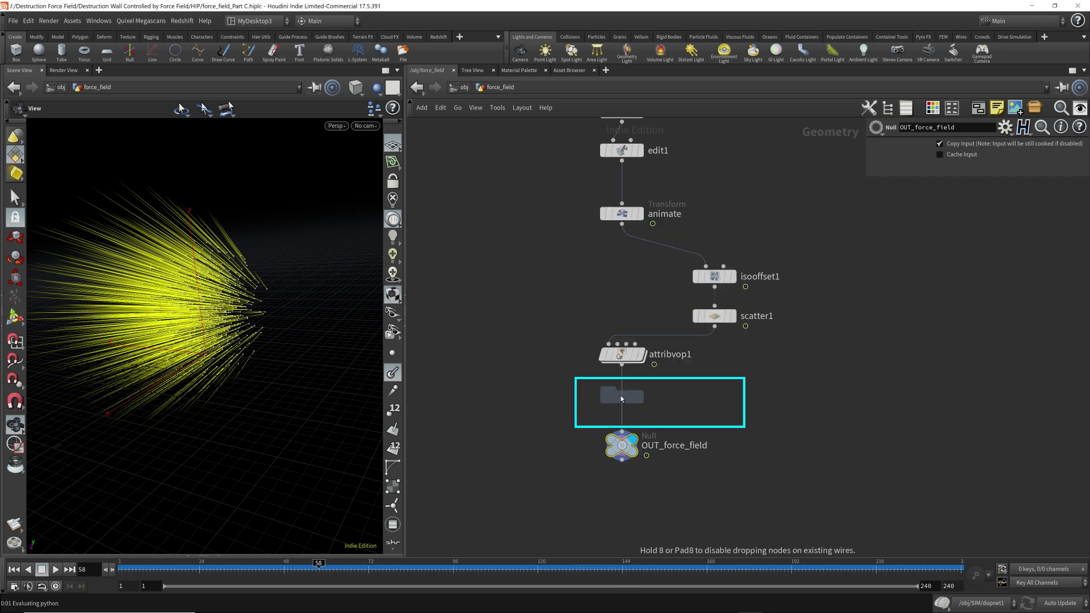
left_click(625, 400)
left_click_drag(623, 403, 631, 404)
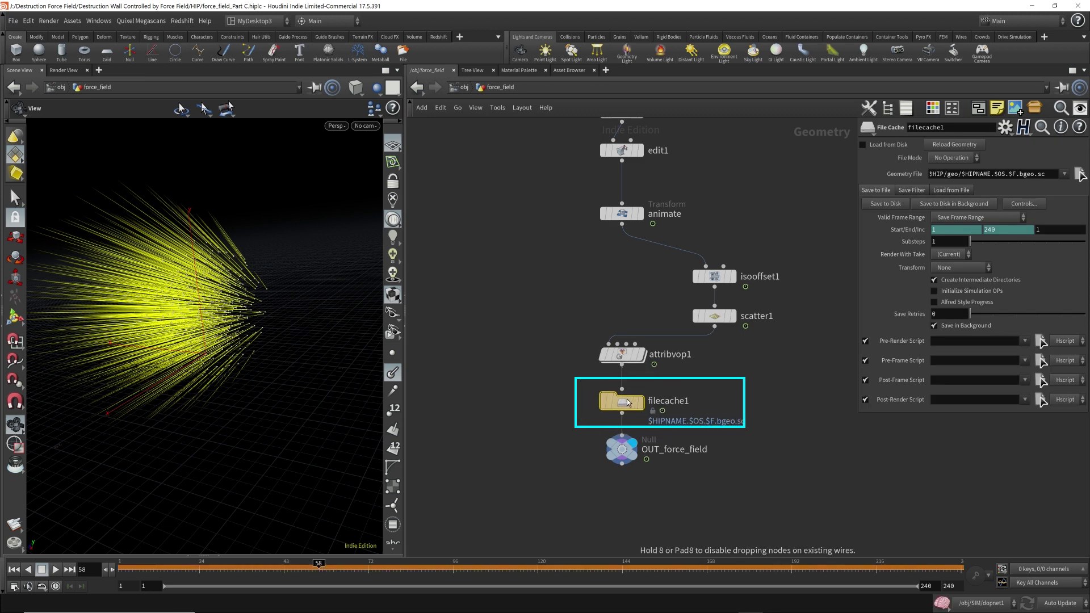
Step: Rename the inserted File Cache node as force_field
double_click(672, 401)
double_click(671, 401)
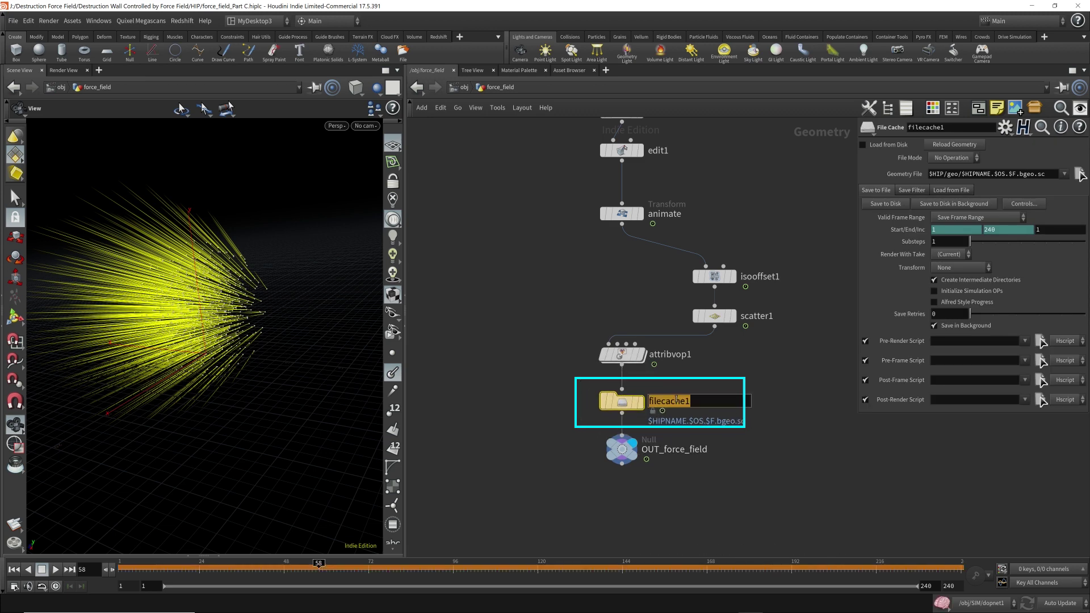
type("force_field")
key("Return")
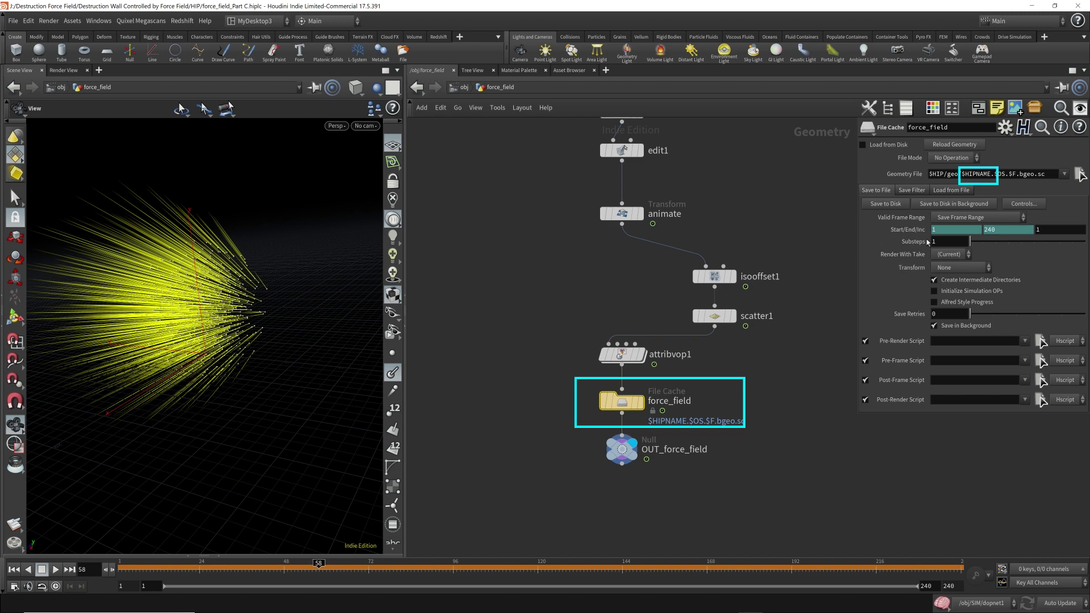
Step: Set the force_field cache's Geometry File to $HIP/geo/$OS.$F.bgeo.sc and enable Load from Disk
left_click_drag(960, 176, 984, 175)
type("$HIPN")
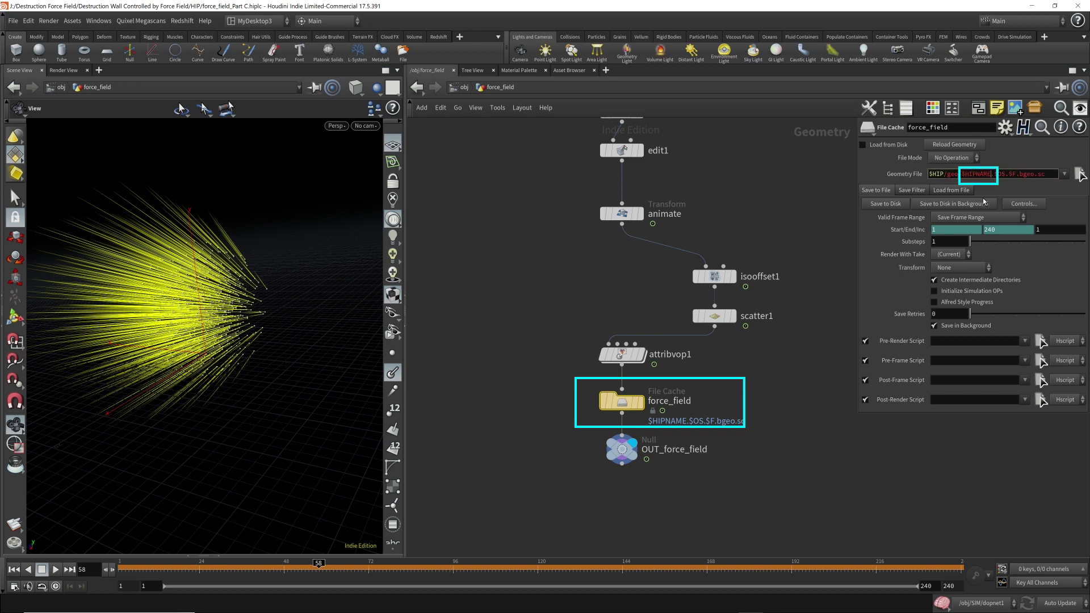
key("BackSpace")
key("BackSpace")
key("BackSpace")
key("BackSpace")
key("BackSpace")
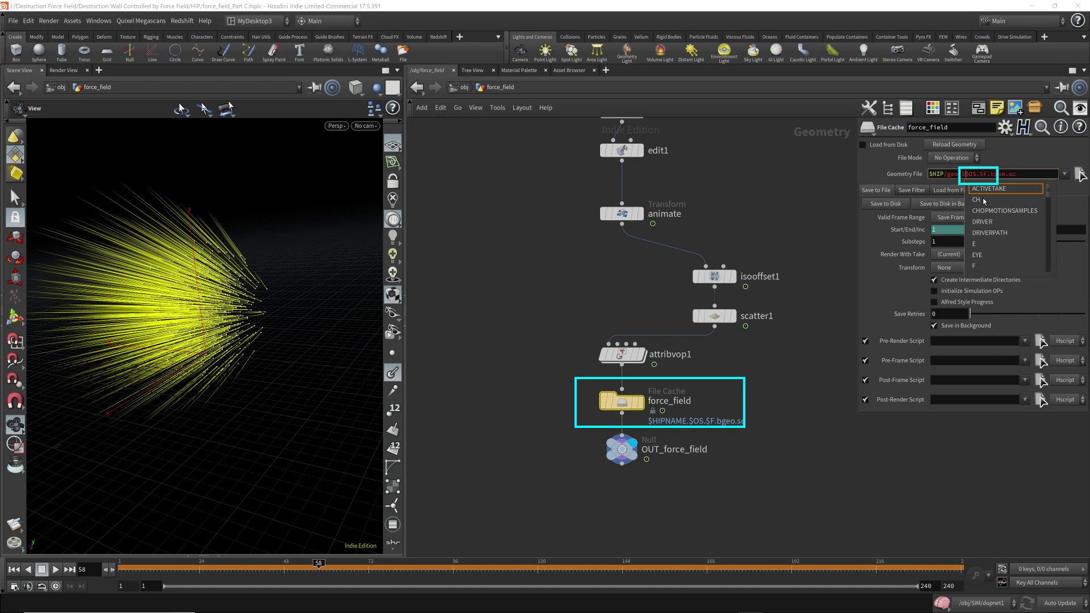
key("Return")
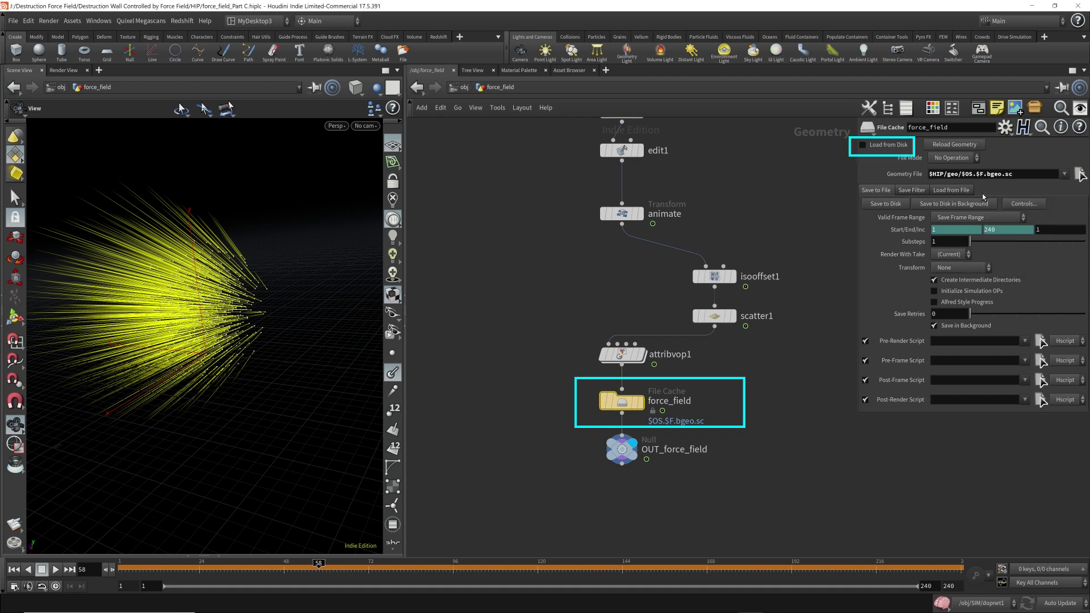
left_click(864, 145)
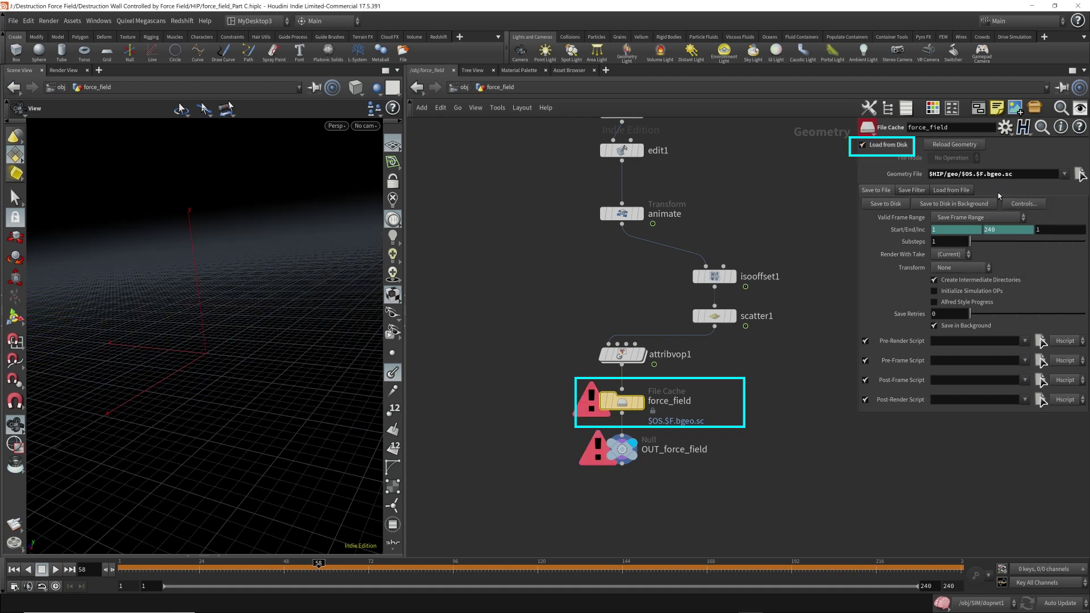
Step: Save the scene and write the force_field cache to disk for frames 1 to 240, returning to frame 1
key("ctrl+s")
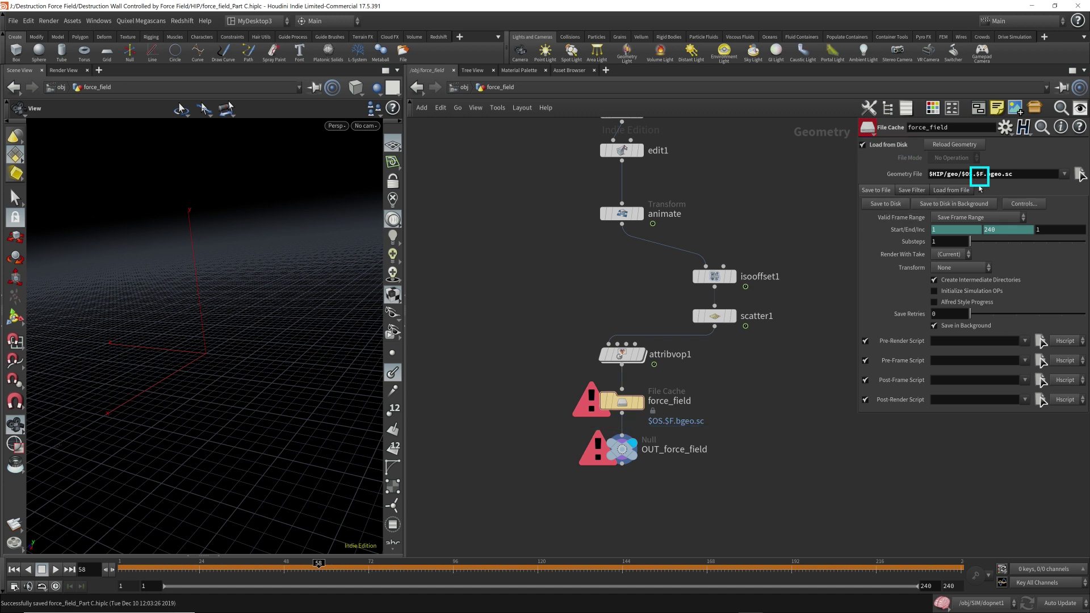
left_click(887, 203)
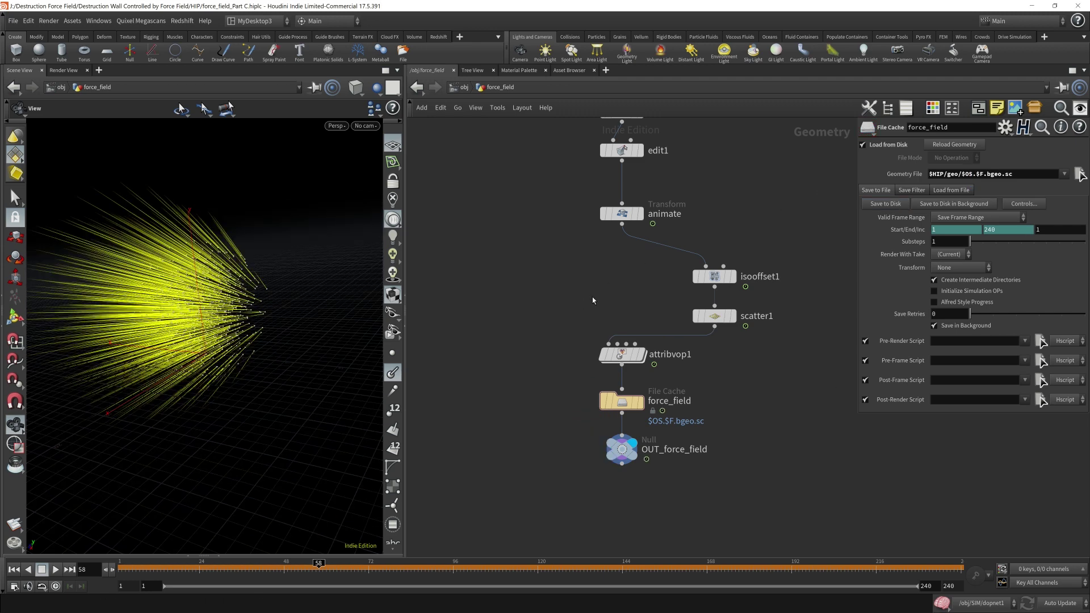
mouse_move(290, 568)
left_mouse_down()
mouse_move(118, 568)
mouse_move(562, 581)
mouse_move(124, 568)
left_mouse_up()
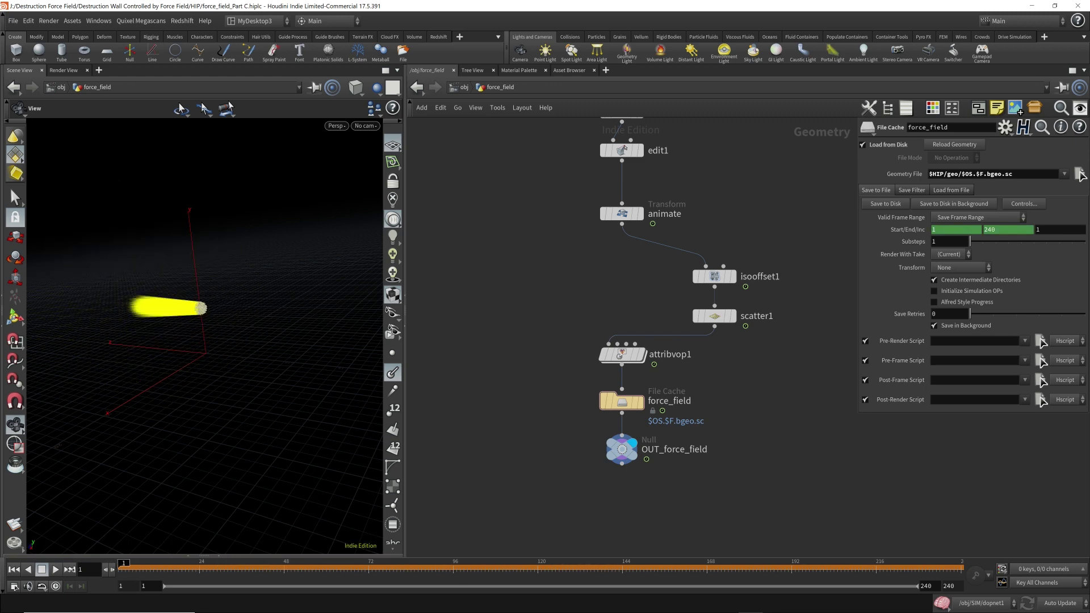
Step: Return to the object level and play and scrub the timeline to review the wall destruction with the cached force field
left_click(463, 87)
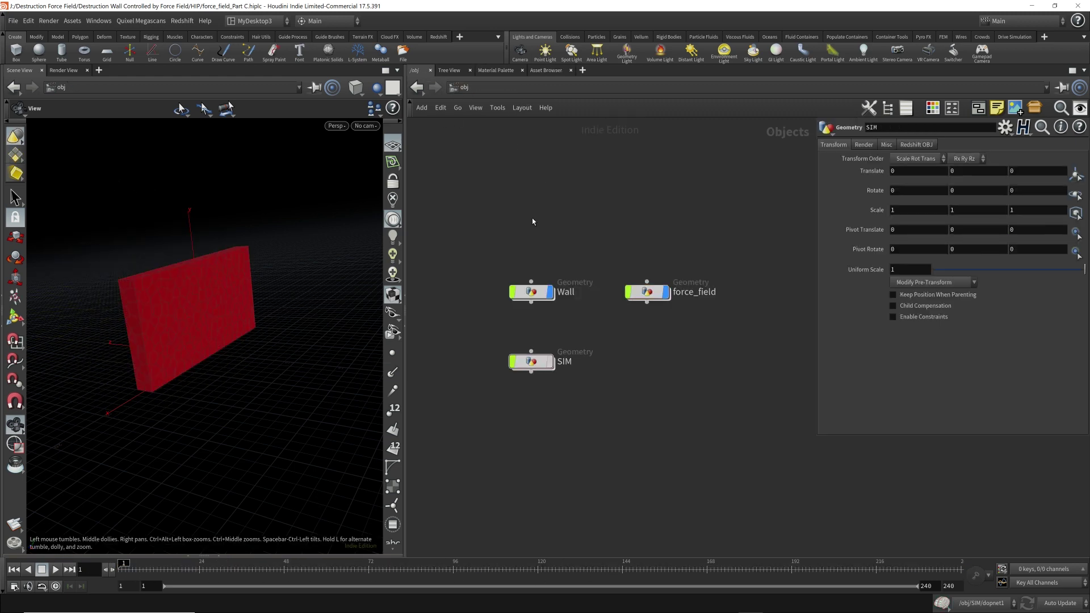
key("Up")
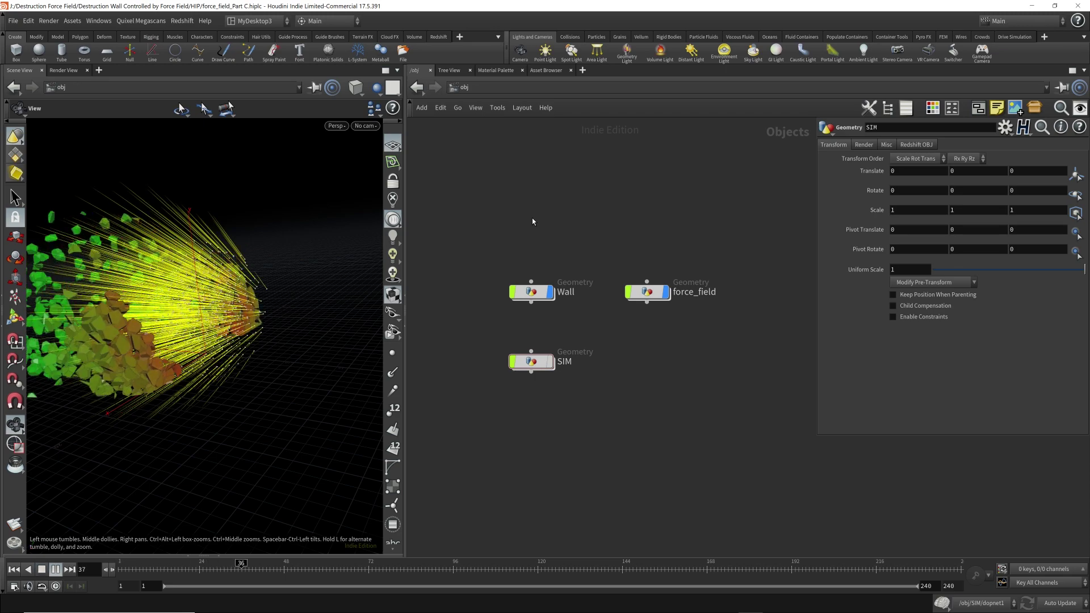
key("Up")
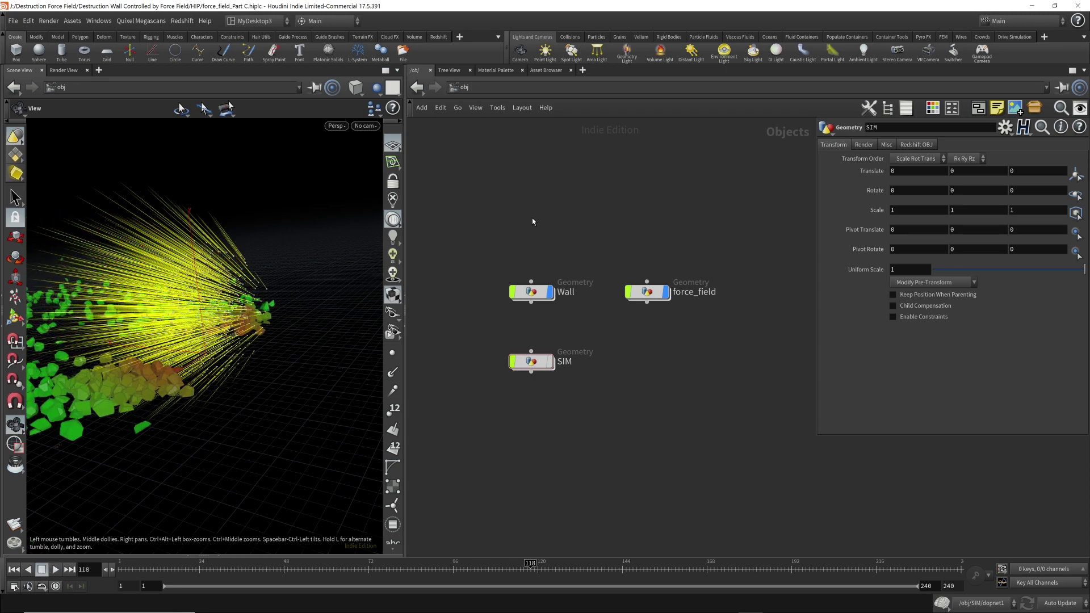
left_click_drag(277, 329, 159, 319)
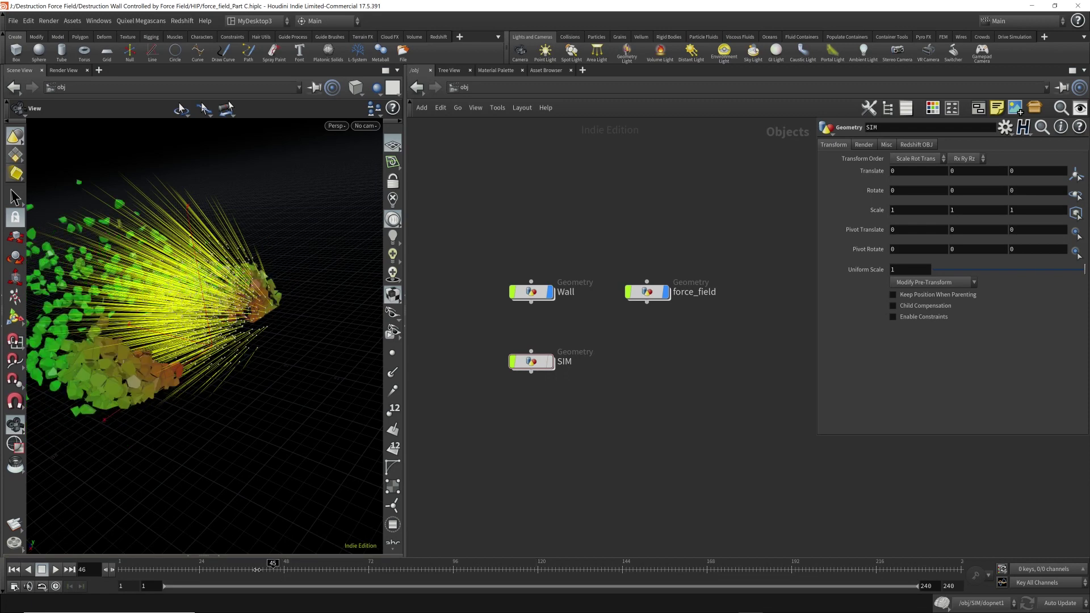
left_click_drag(272, 566, 234, 564)
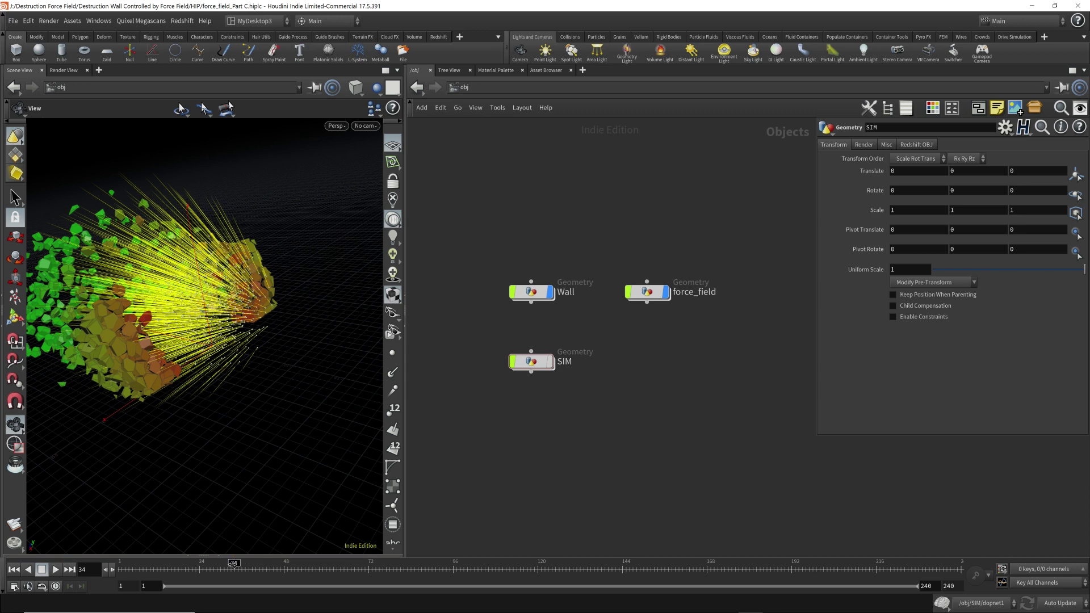
mouse_move(234, 563)
left_mouse_down()
mouse_move(336, 563)
mouse_move(177, 567)
mouse_move(273, 565)
left_mouse_up()
Step: In the force_field network, template the animate node and set the viewport to ghost other objects
double_click(647, 293)
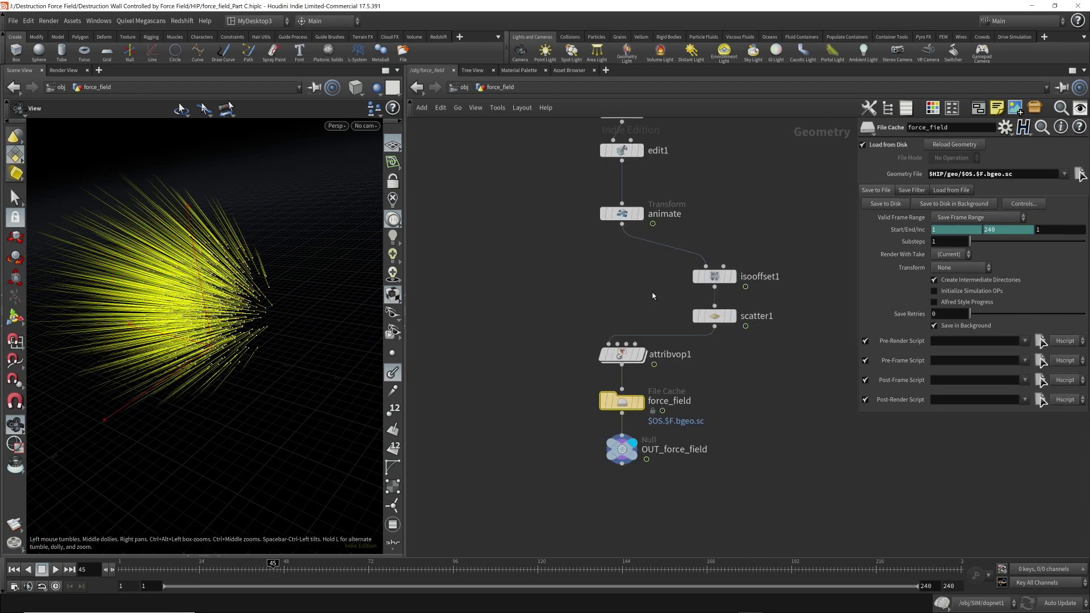
middle_click_drag(601, 262, 600, 312)
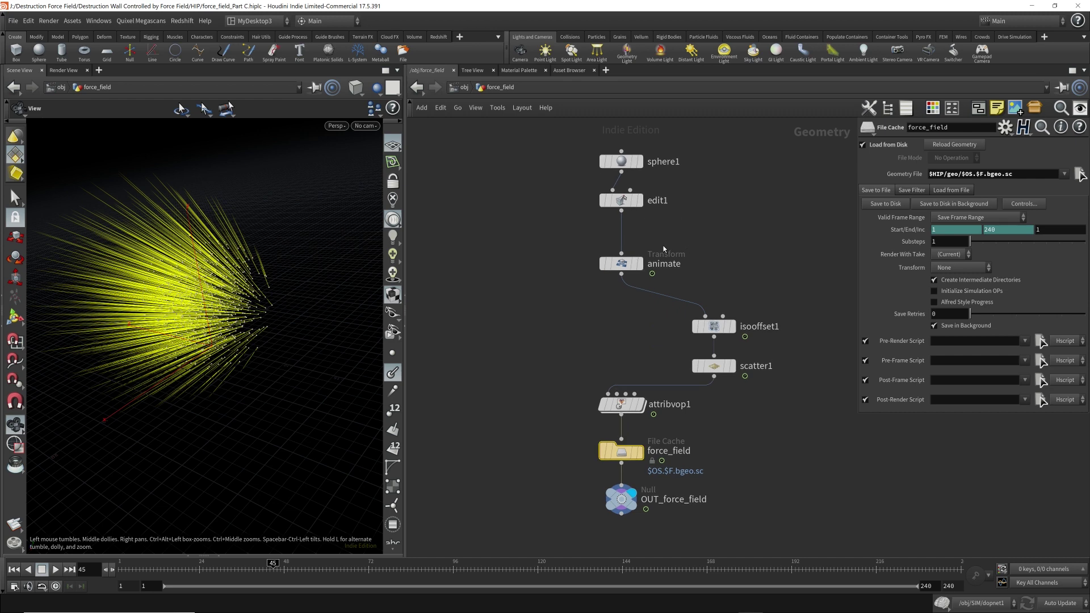
left_click(637, 263)
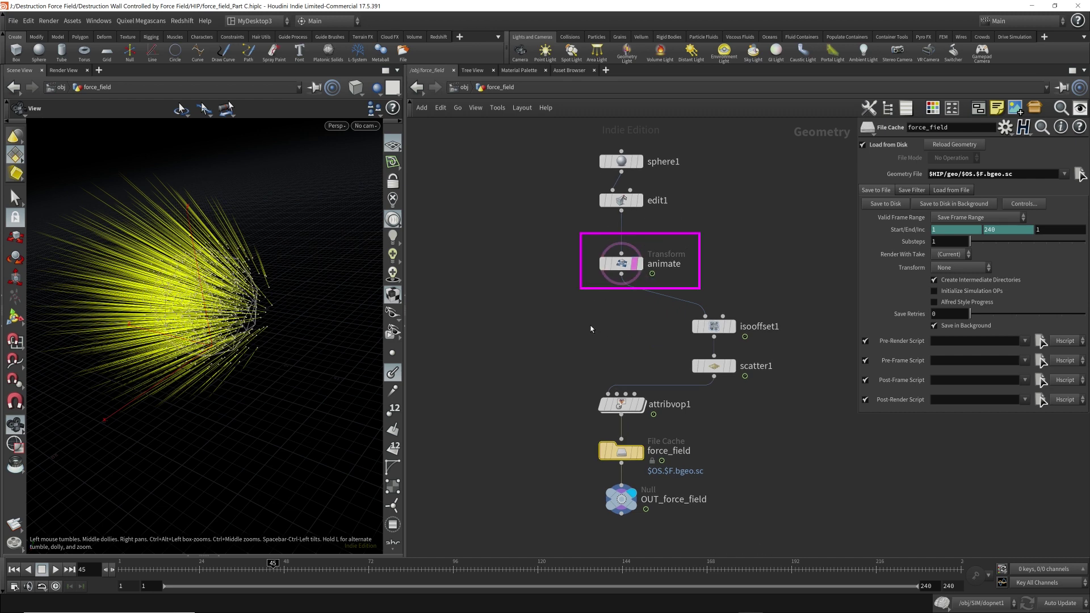
left_click(376, 89)
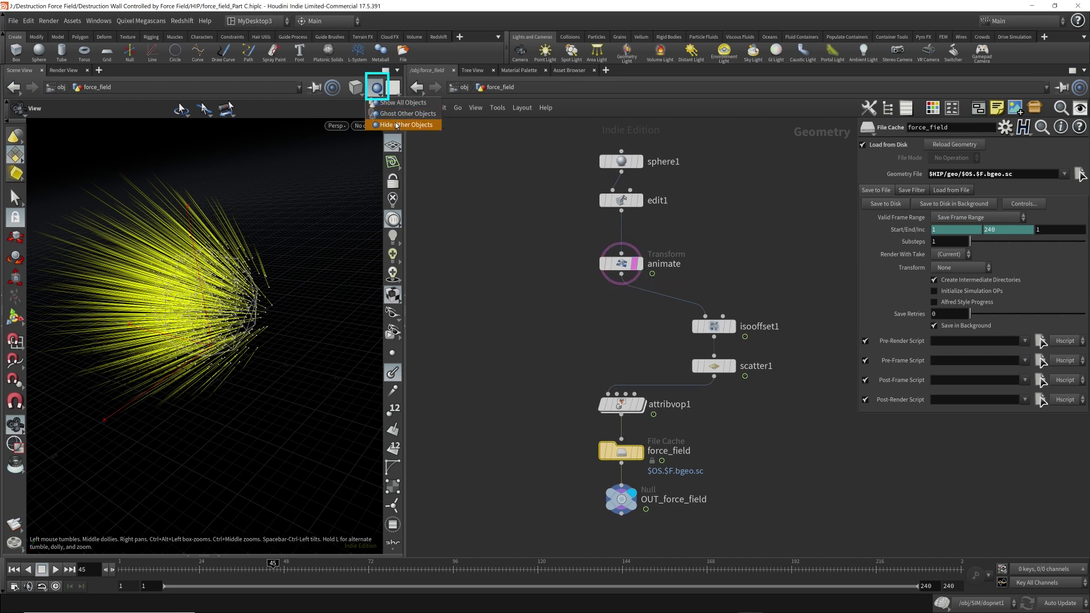
left_click(397, 115)
middle_click_drag(475, 253, 473, 256)
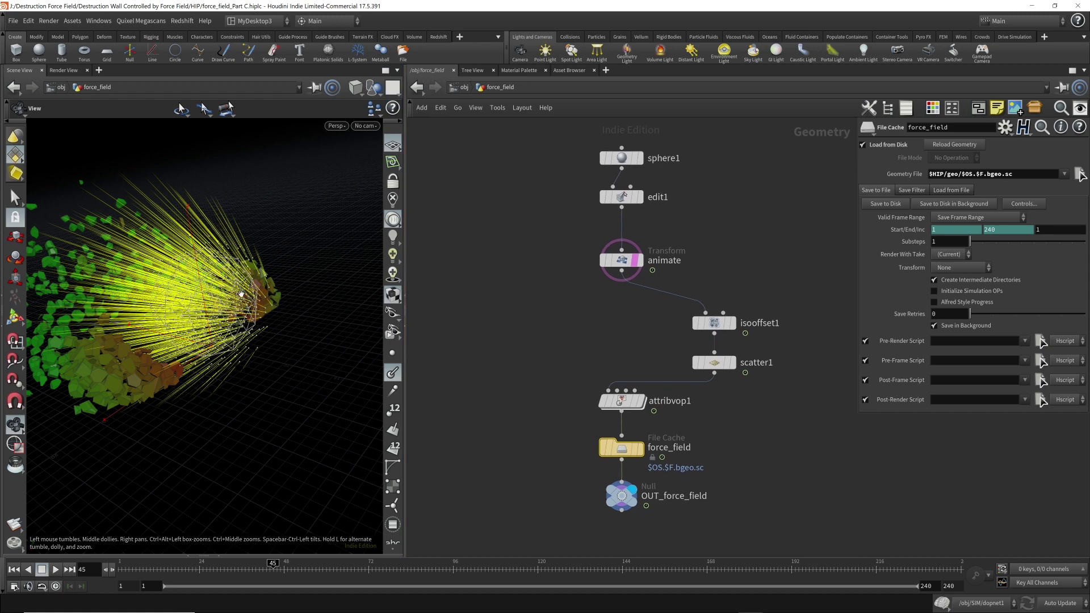
Step: Play the animation from frame 1 to examine the templated sphere with the force field and wall, rewinding when done
left_click_drag(233, 318, 288, 320)
key("ctrl+Up")
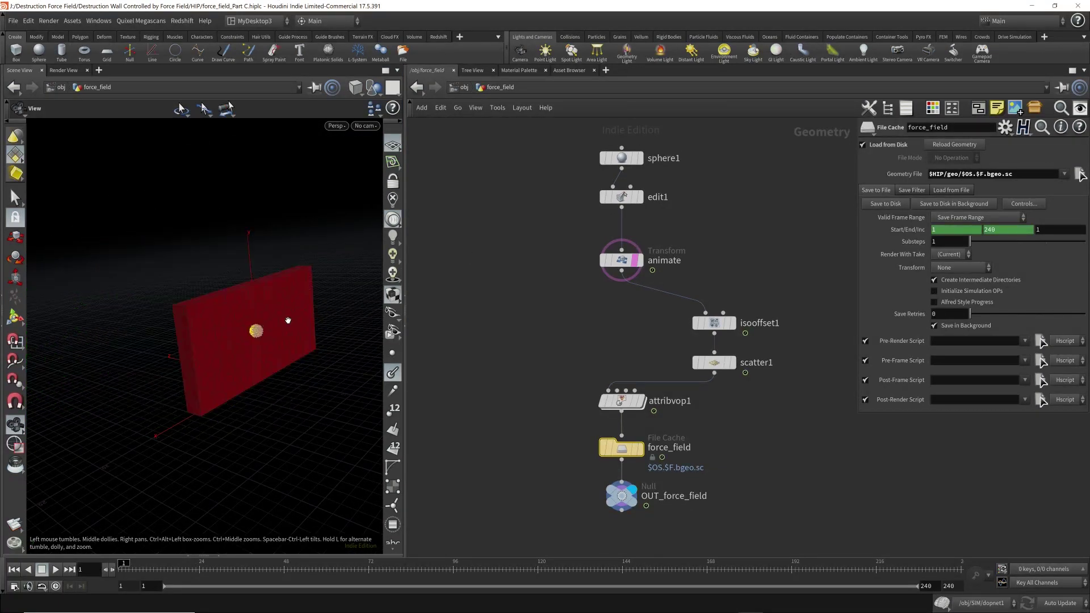
key("Up")
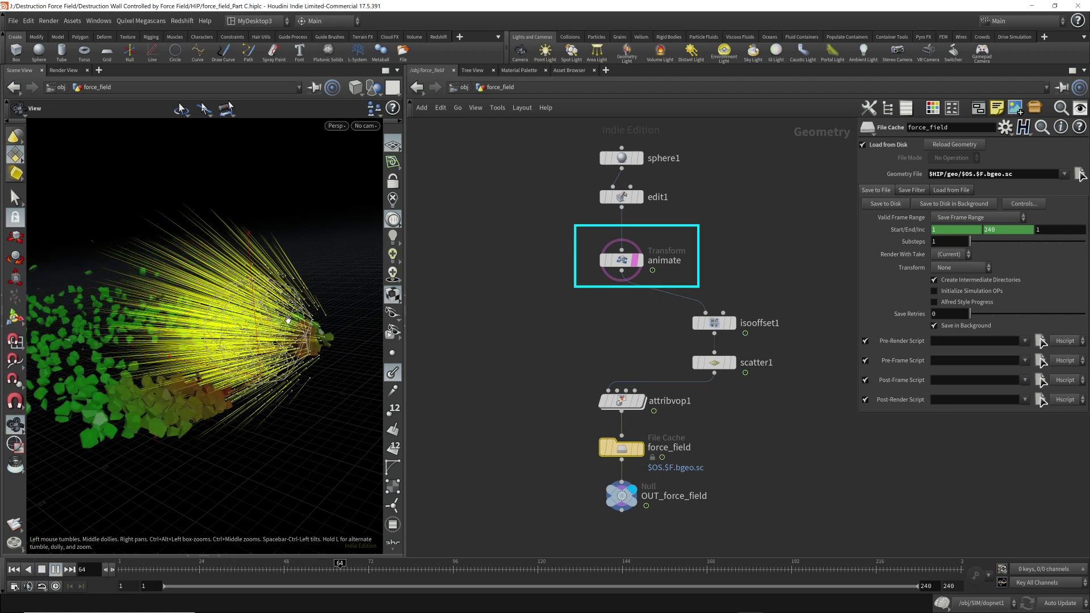
key("Up")
key("ctrl+Left")
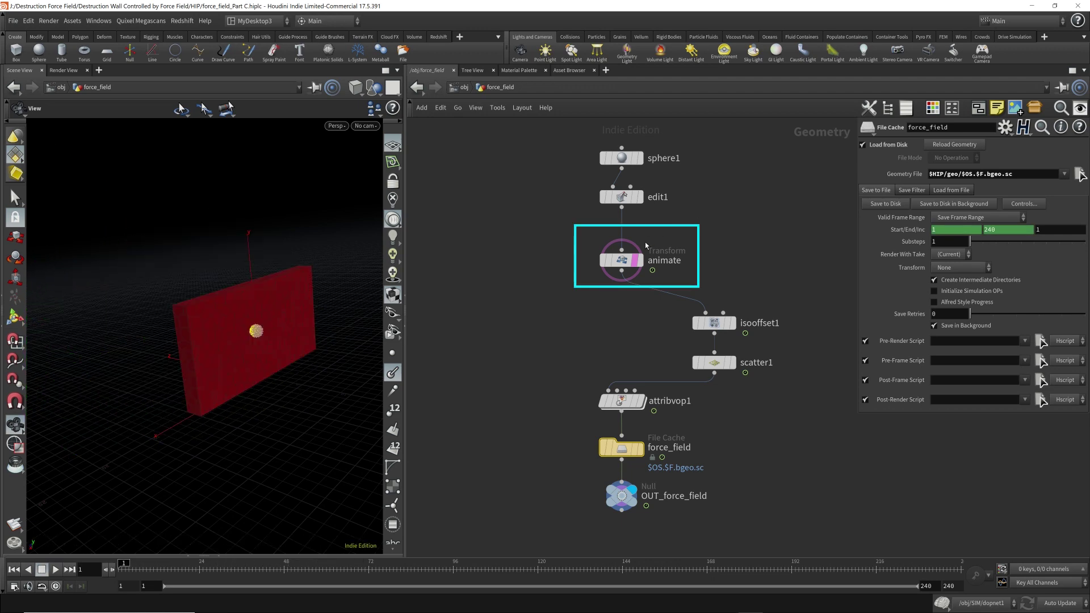
Step: Display the animate node, play the growing sphere against the breaking wall, rewind to frame 1 and go back to the object level
left_click(639, 260)
left_click(550, 312)
key("Up")
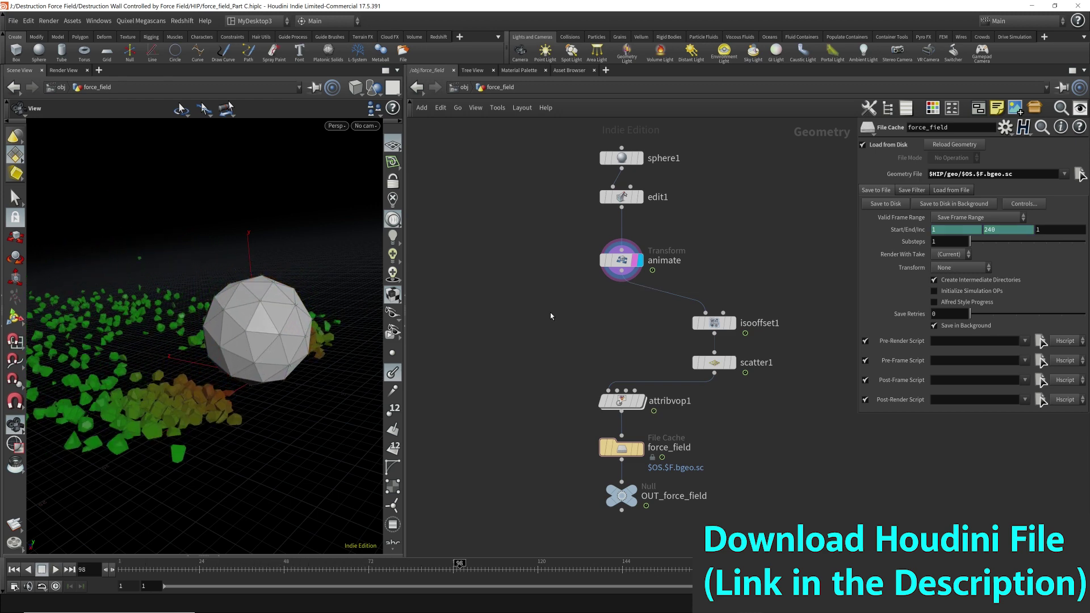
key("Up")
key("ctrl+Left")
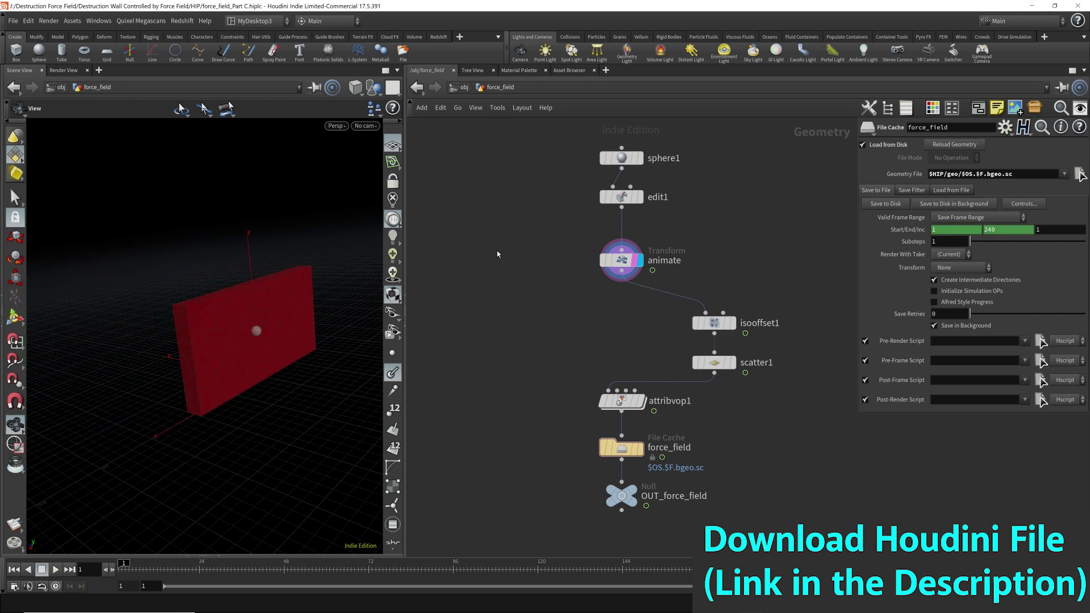
left_click(461, 87)
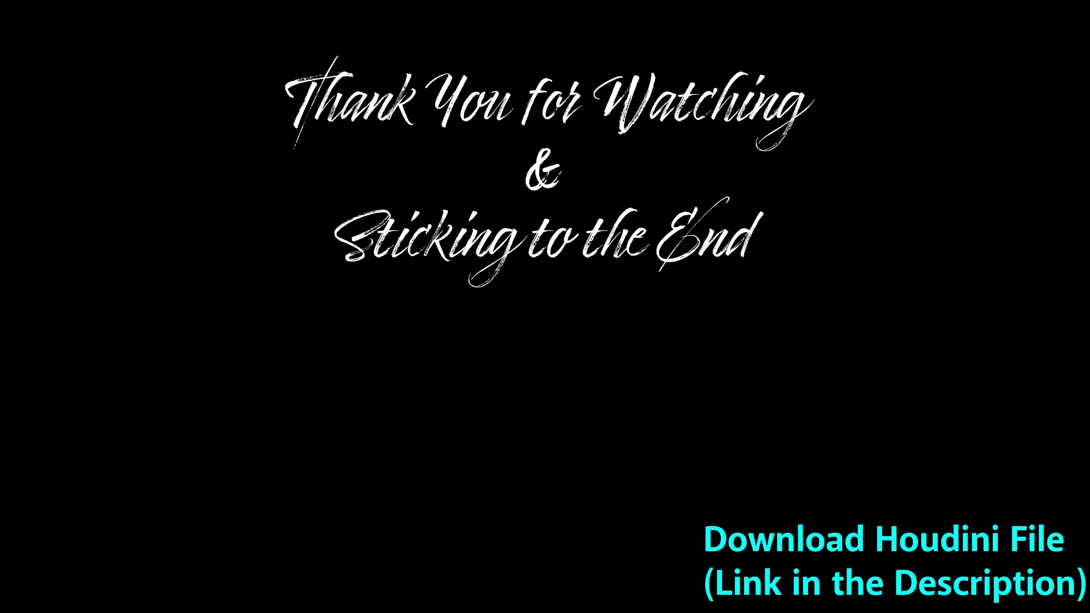